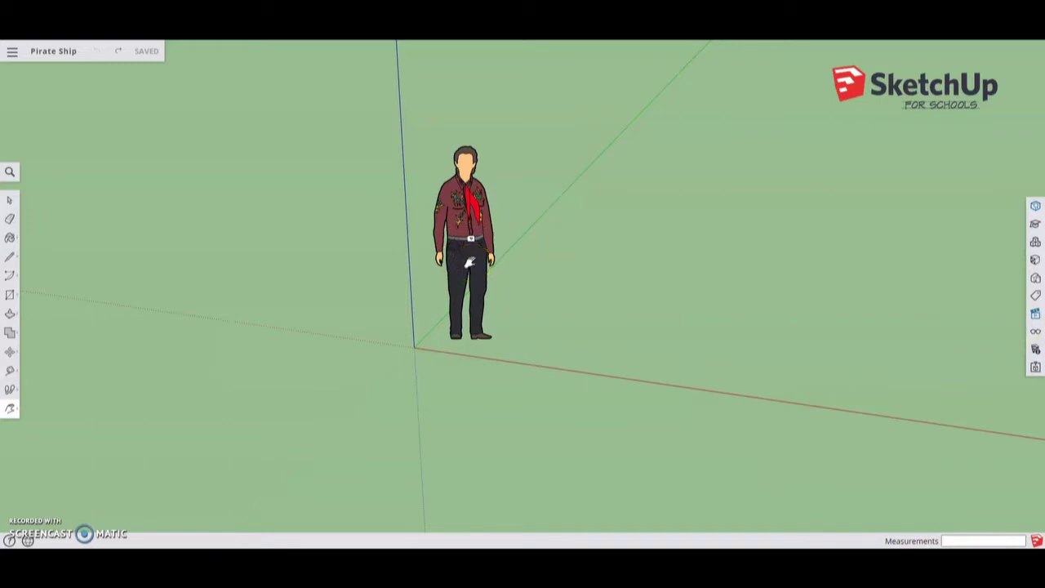
Pick a standard camera view from the Views panel, then adjust the view around the pirate figure.
click(1035, 316)
click(950, 150)
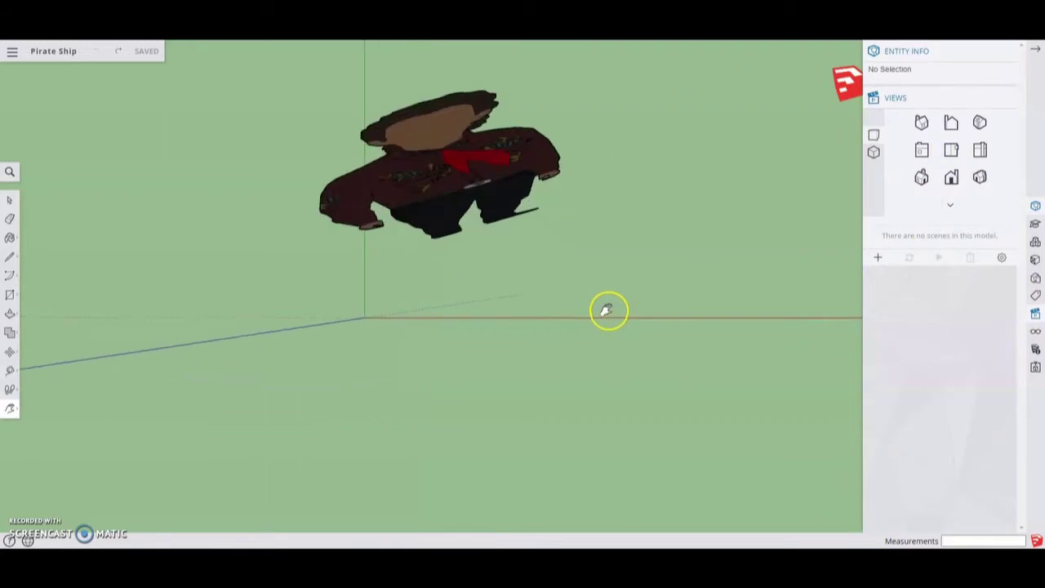
click(1035, 51)
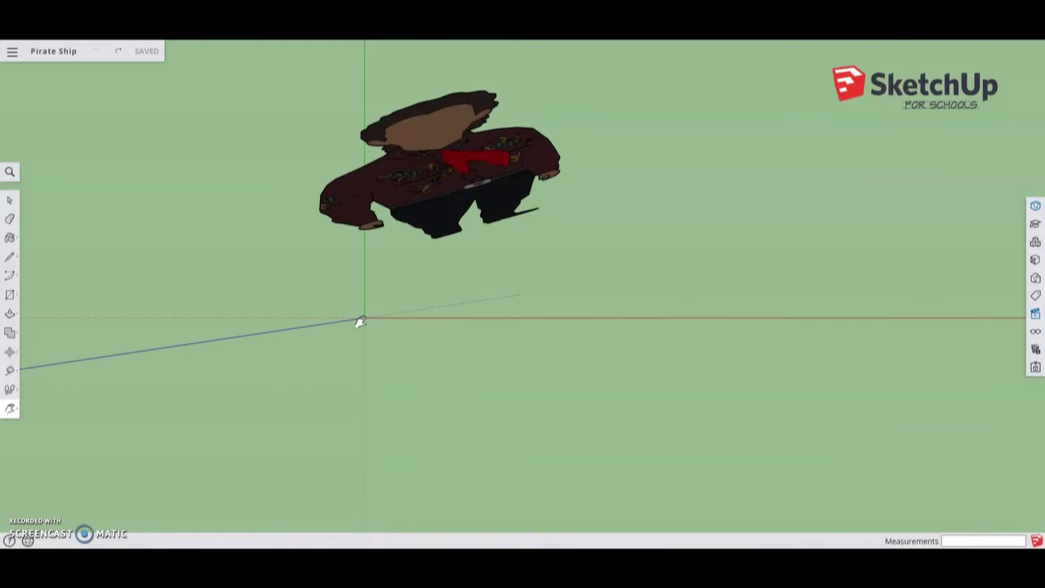
click(387, 298)
click(465, 175)
drag(464, 169, 466, 187)
mouse_move(439, 327)
mouse_down()
mouse_move(368, 304)
mouse_move(371, 324)
mouse_move(354, 307)
mouse_move(368, 300)
mouse_move(362, 311)
mouse_up()
Draw an 8' by 6' rectangle from the origin, then zoom out and orbit to look down on it.
click(11, 297)
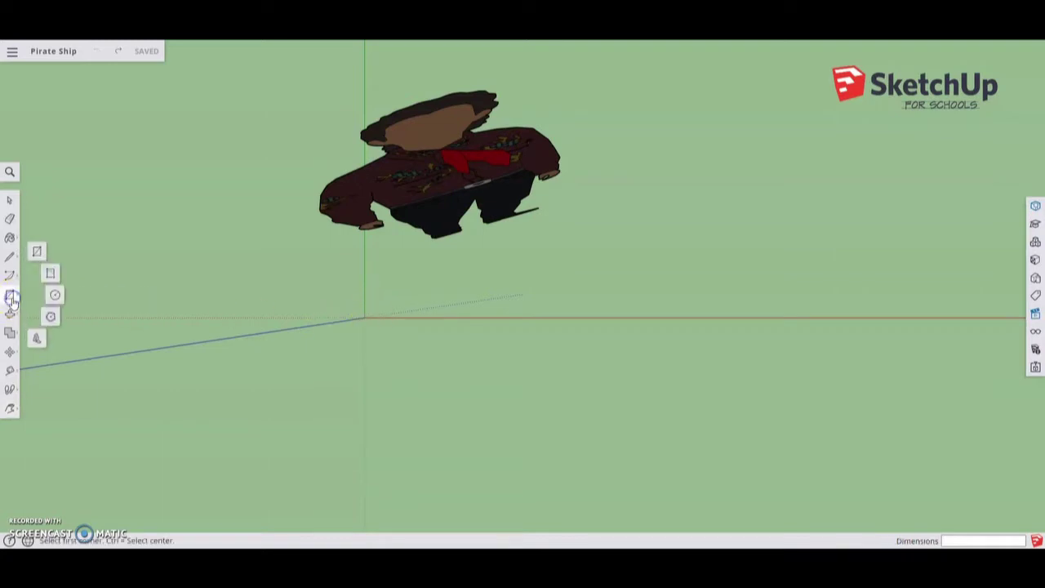
click(37, 250)
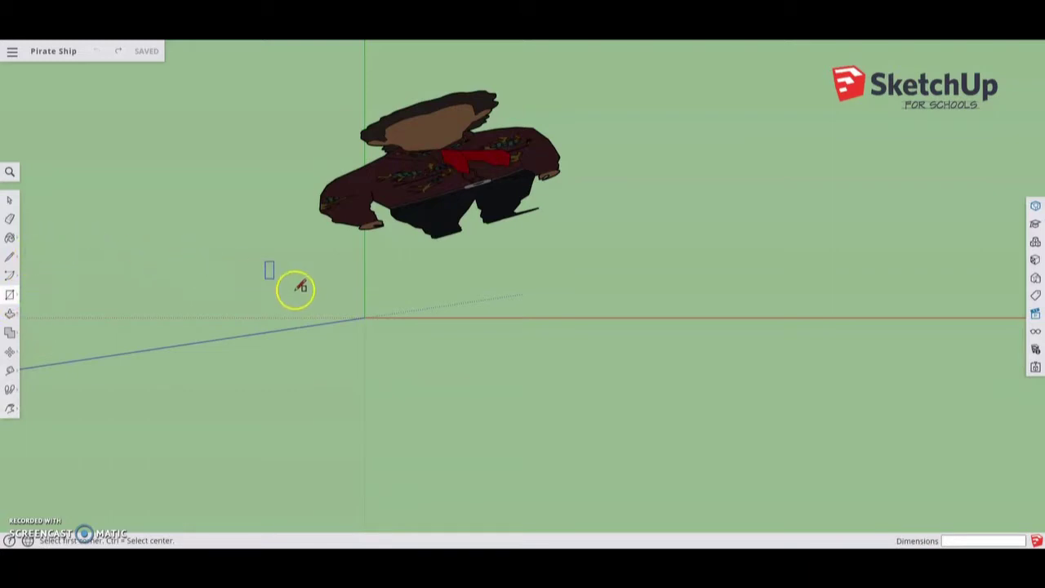
click(366, 316)
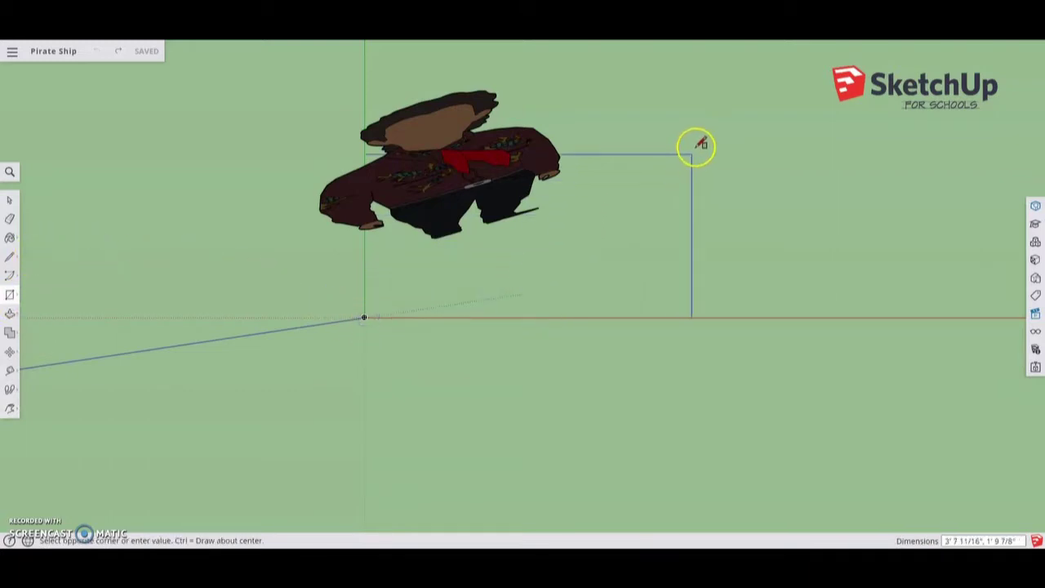
click(707, 122)
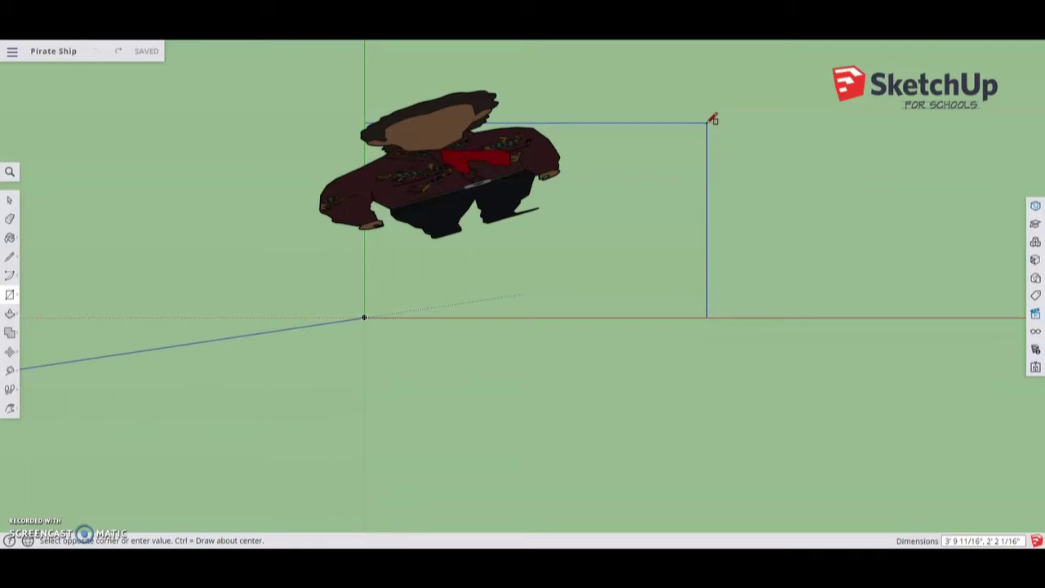
text(8',6)
key(Return)
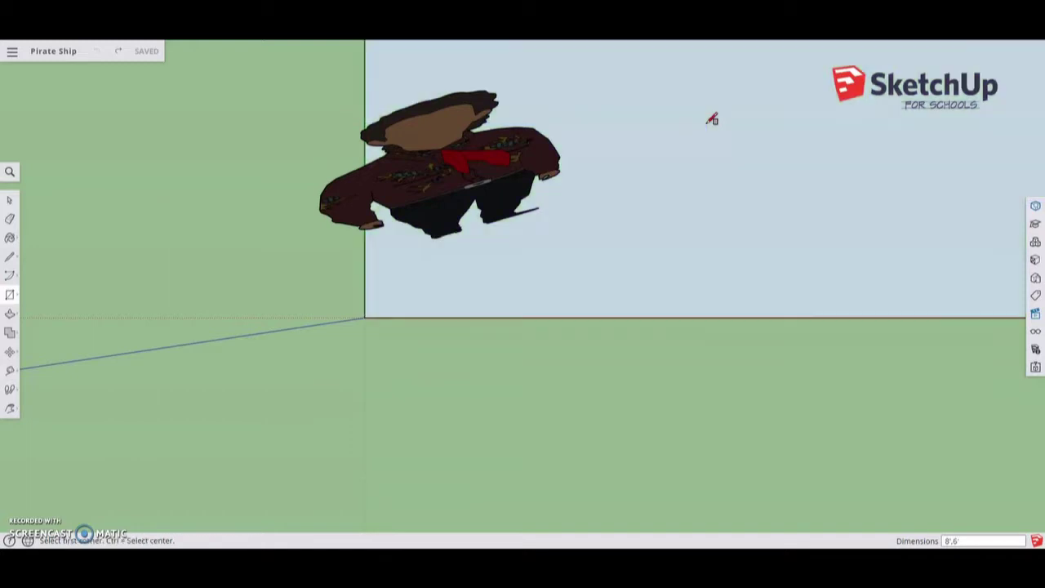
scroll(514, 237, down, 5)
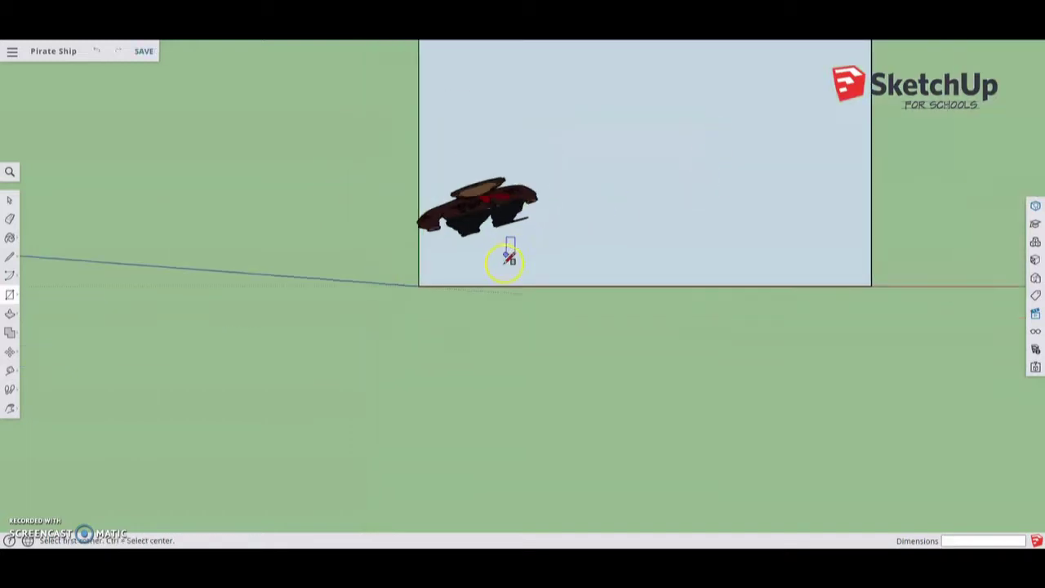
middle_drag(518, 285, 505, 195)
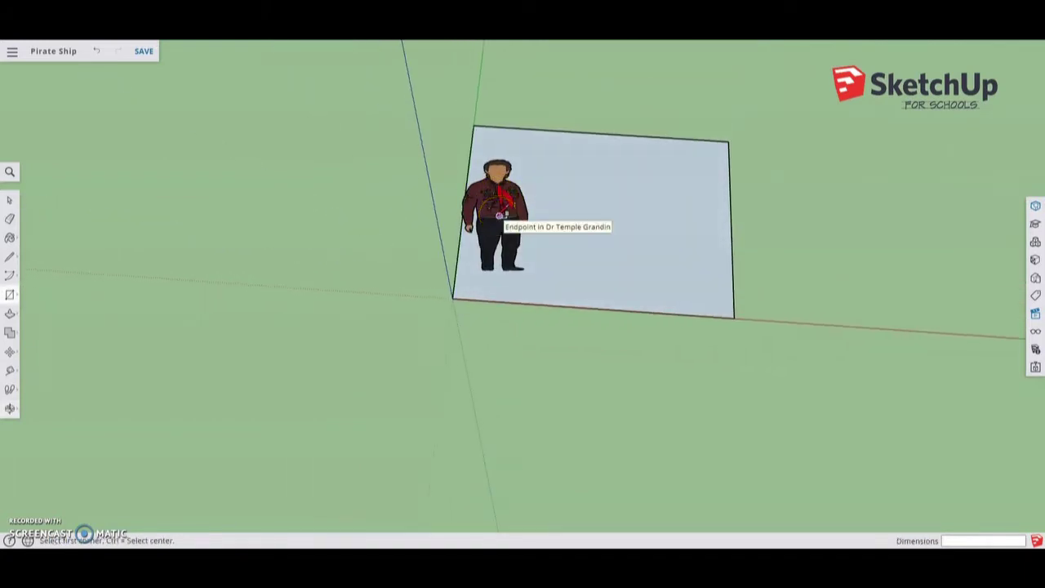
Delete the pirate figure and switch to the Front view of the rectangle.
click(499, 201)
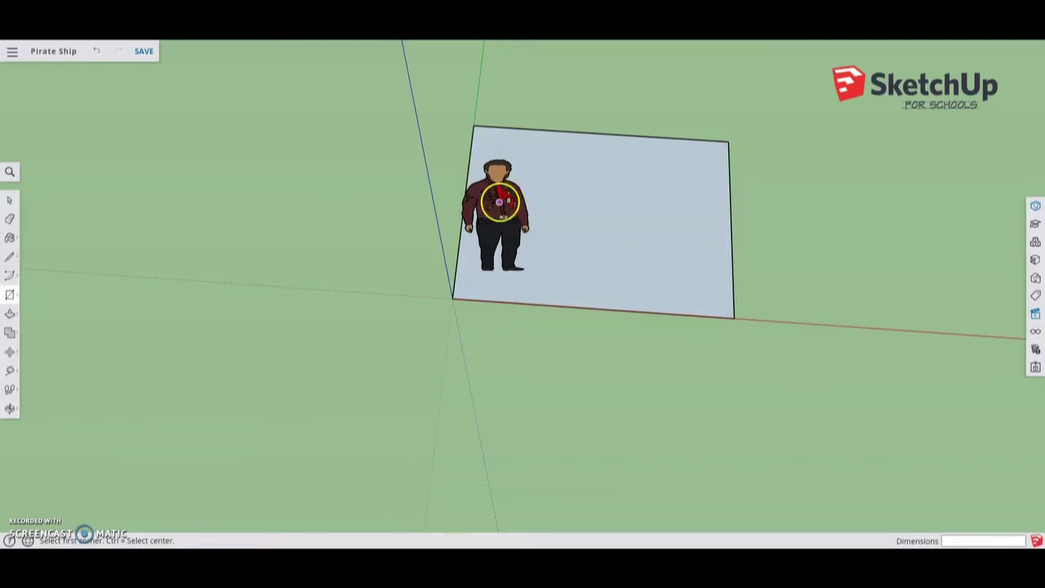
key(space)
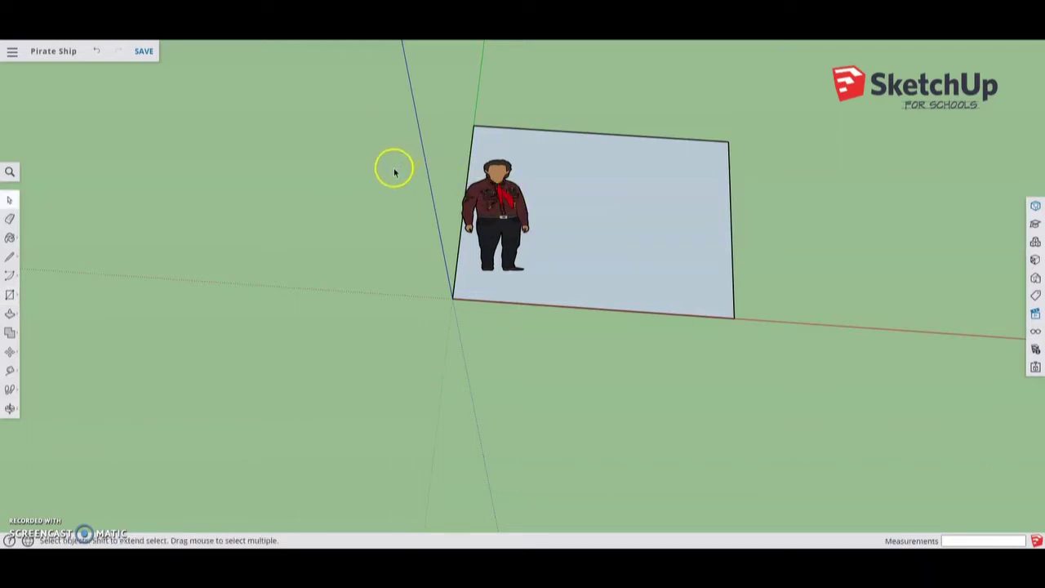
click(470, 200)
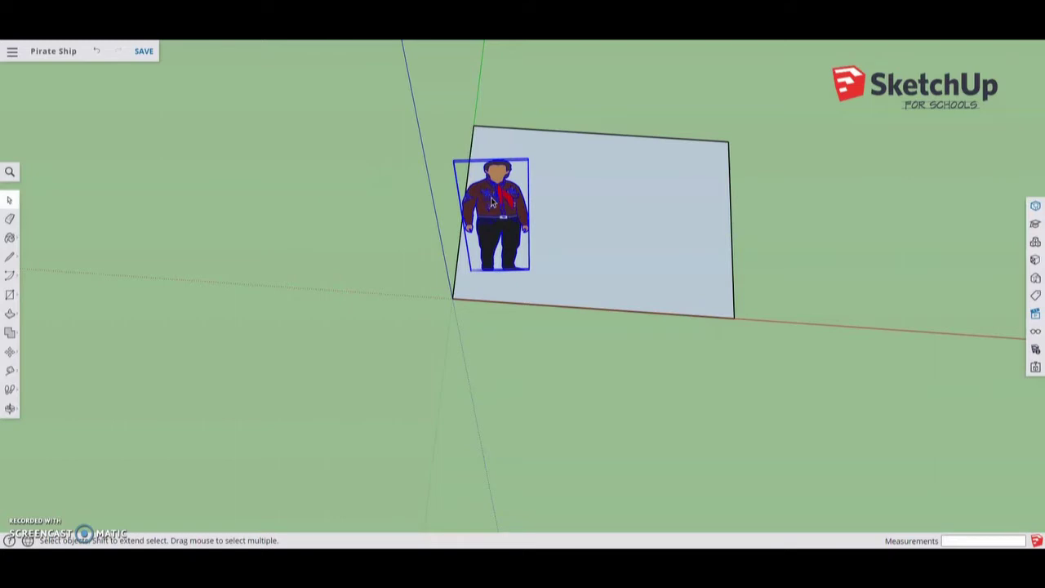
key(Delete)
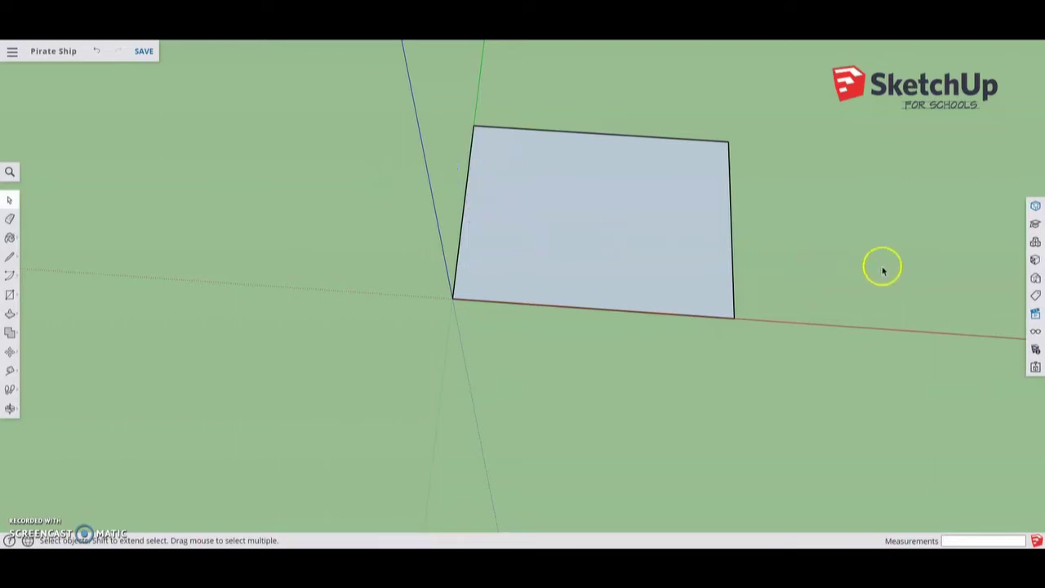
click(1034, 313)
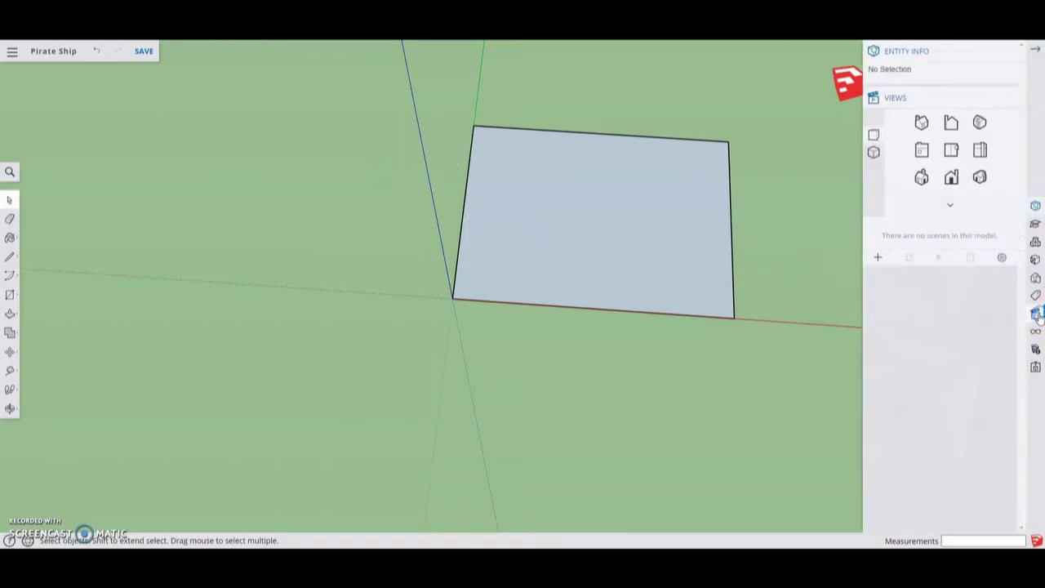
click(951, 155)
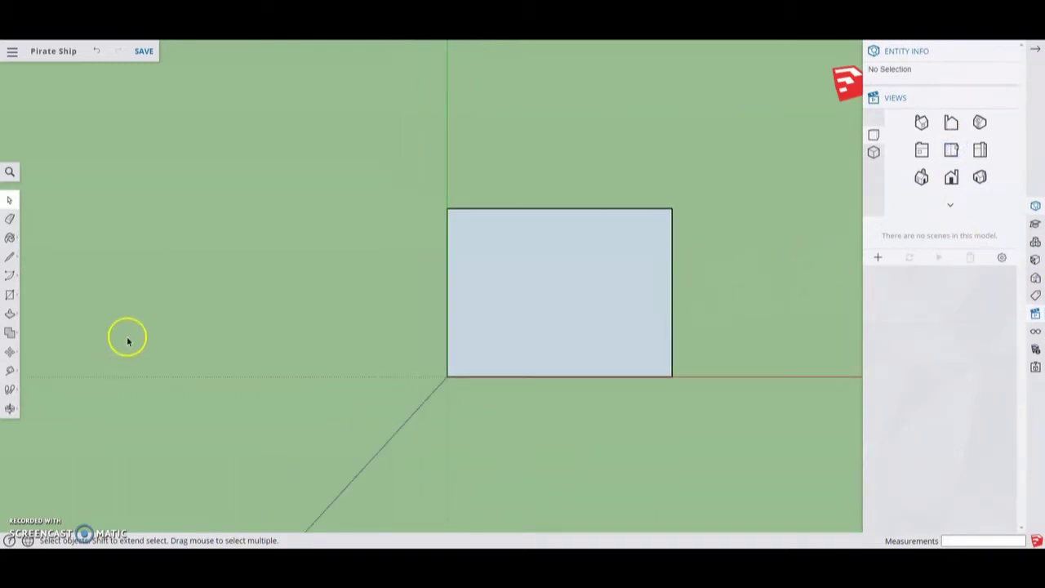
Draw a 4' line from the right-edge midpoint and connect its tip to both right corners.
click(12, 256)
click(36, 246)
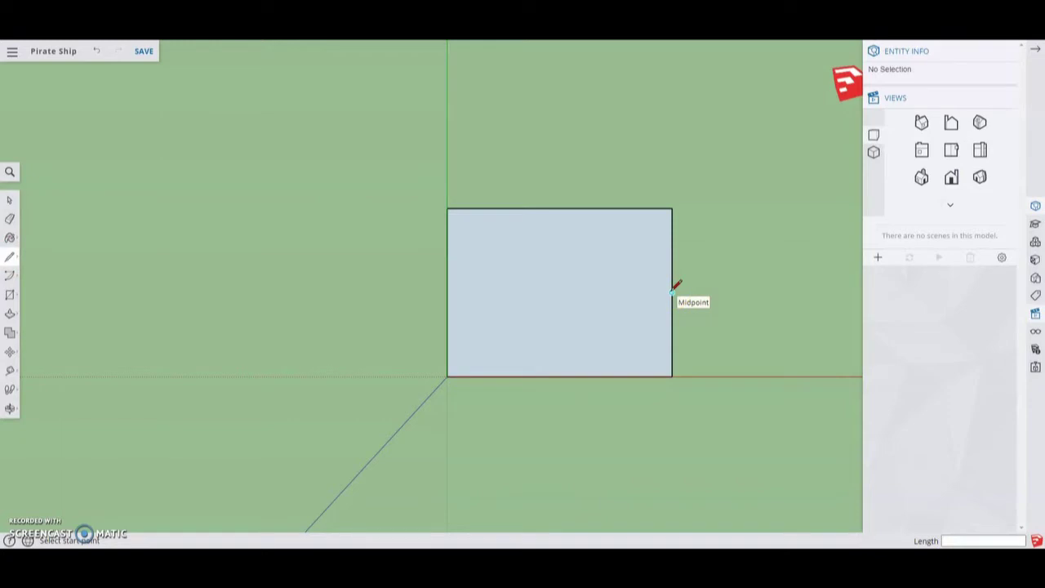
click(671, 291)
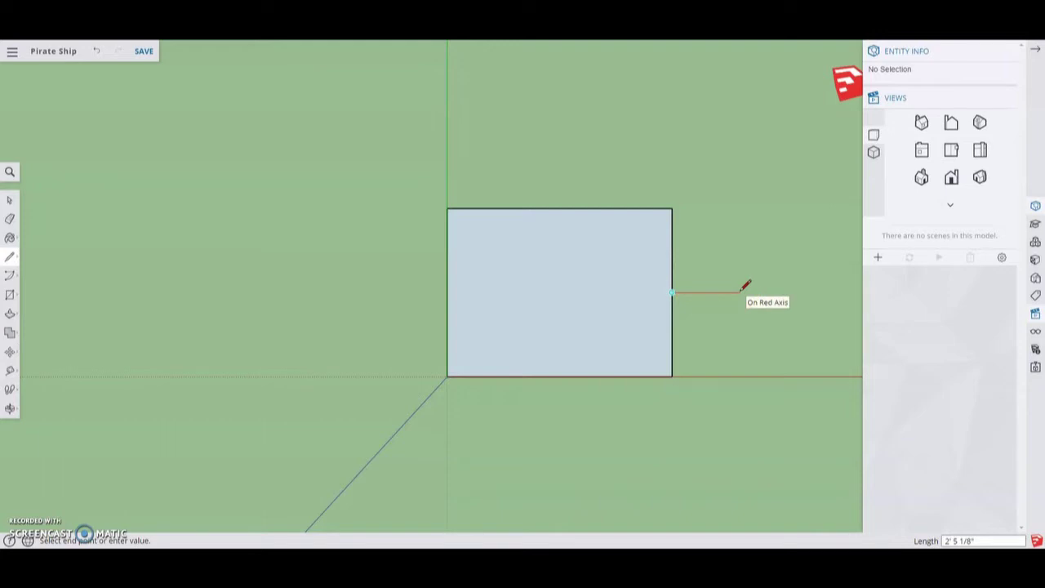
text(4)
key(Return)
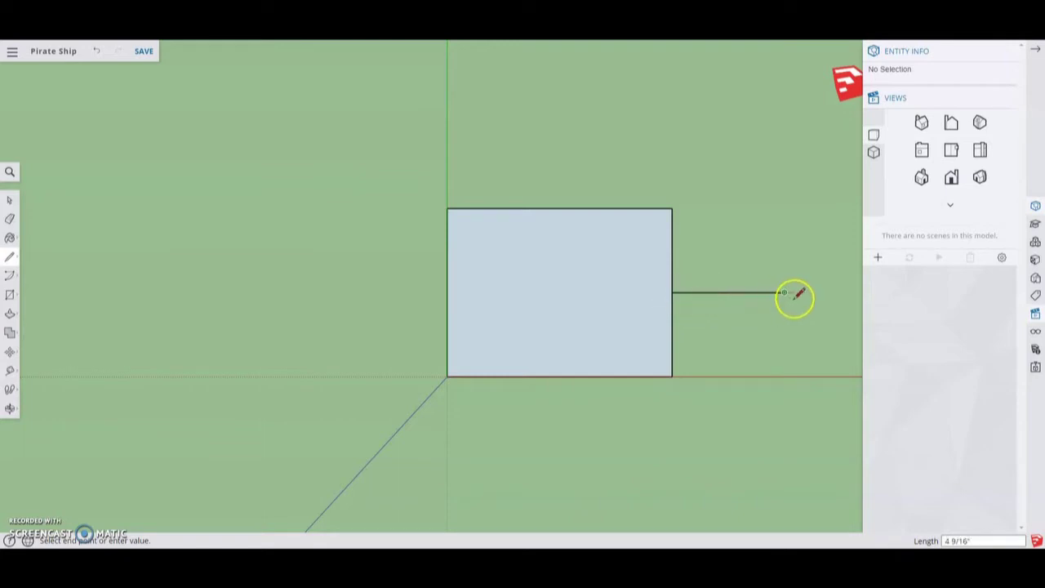
click(673, 208)
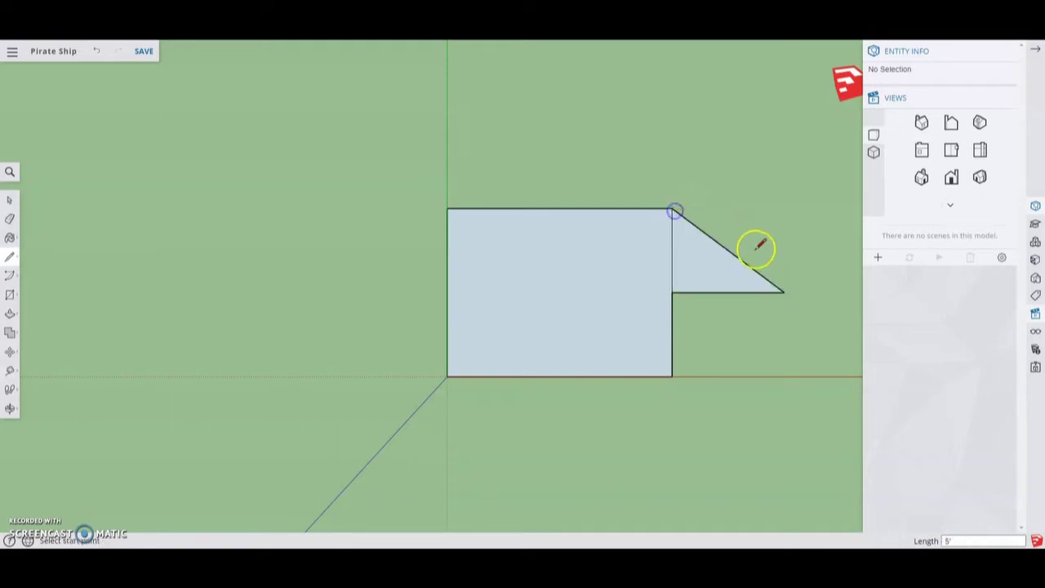
click(672, 376)
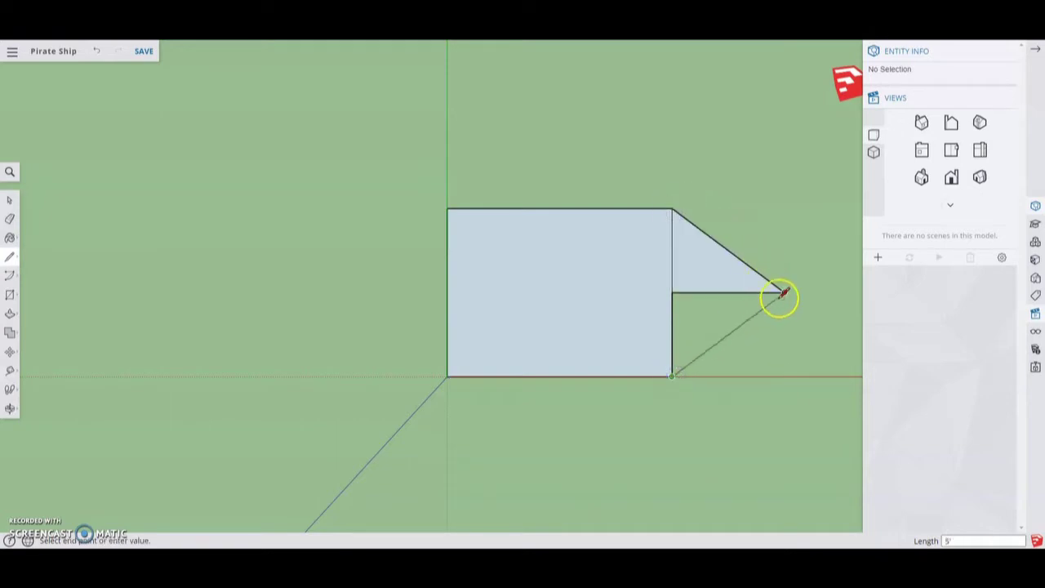
click(782, 291)
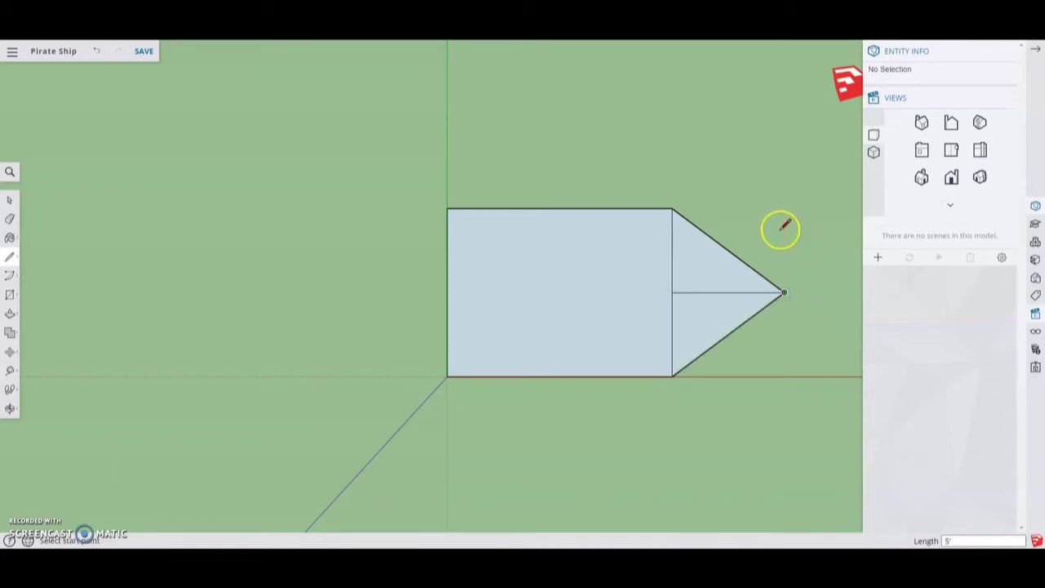
Erase the inner vertical edge and the triangle's dividing line to merge one hull face.
key(e)
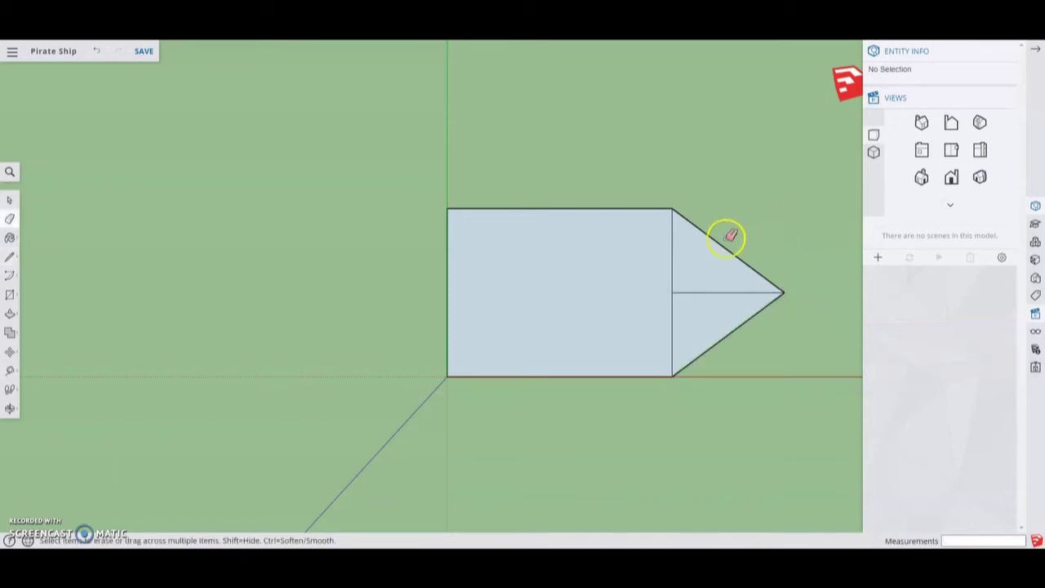
click(673, 296)
click(681, 291)
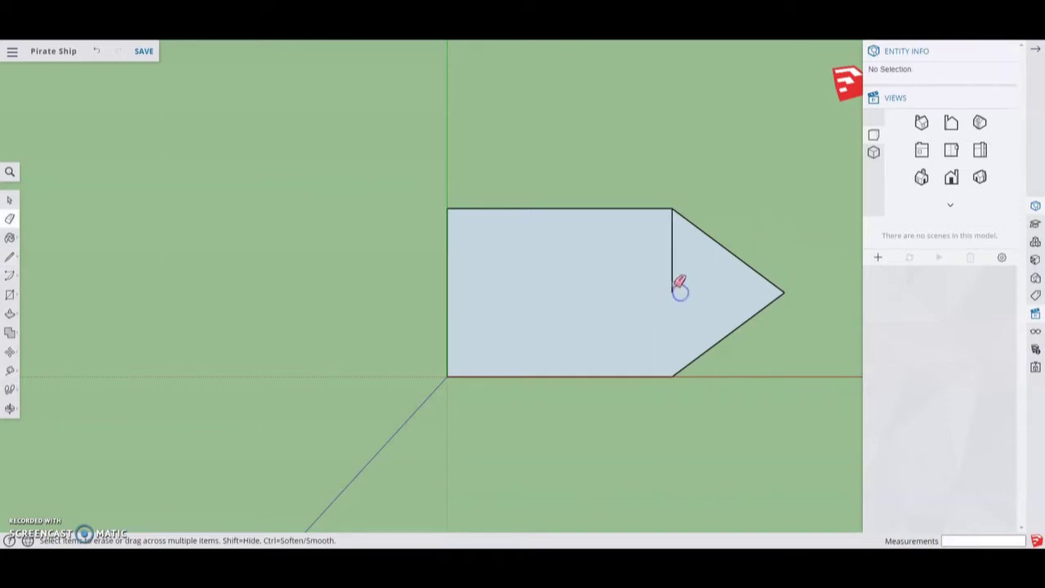
click(673, 282)
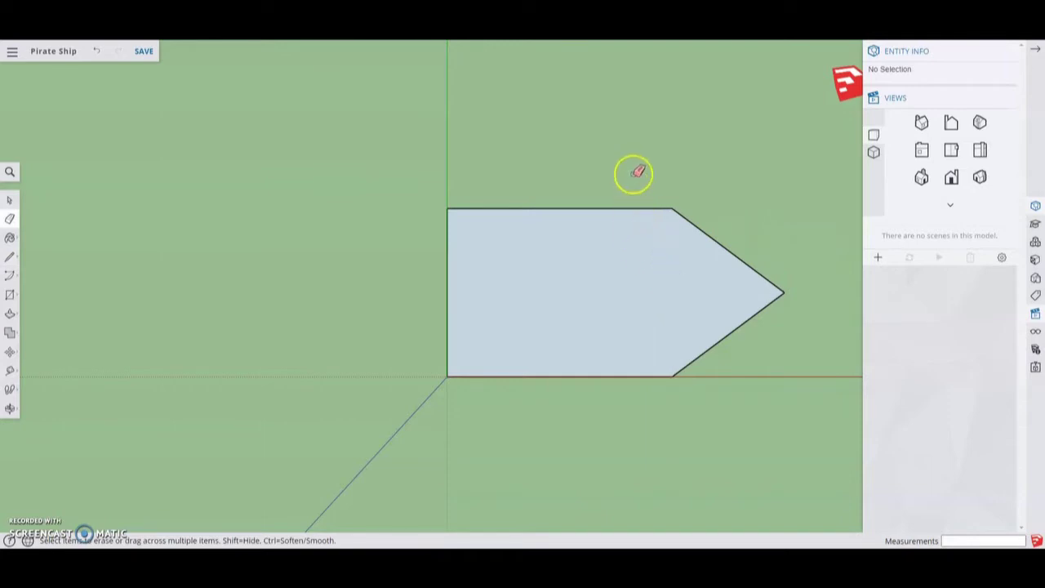
key(space)
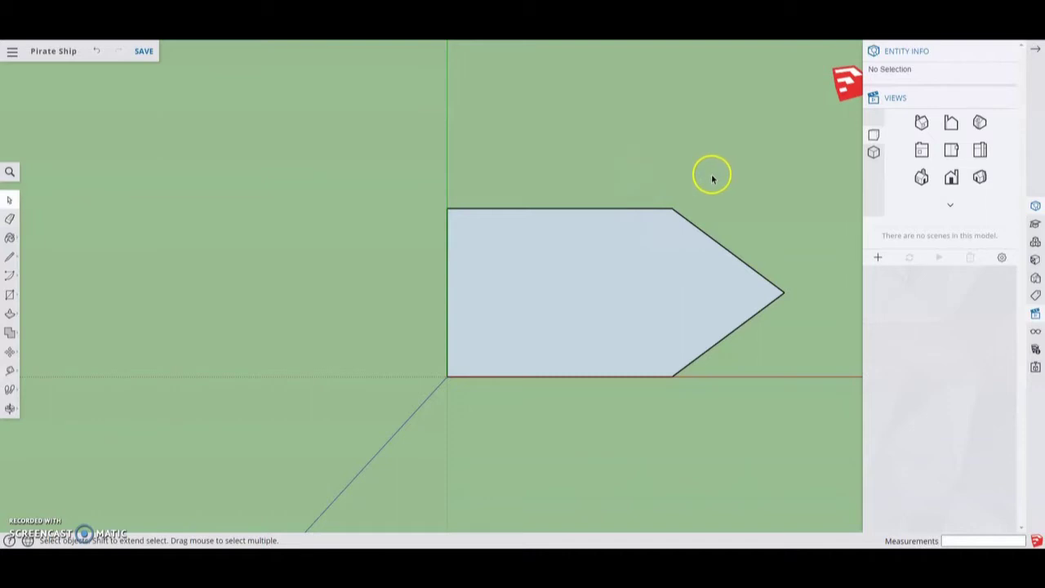
Push/pull the five-sided hull face up 1'6" into a solid block.
key(h)
drag(708, 170, 588, 161)
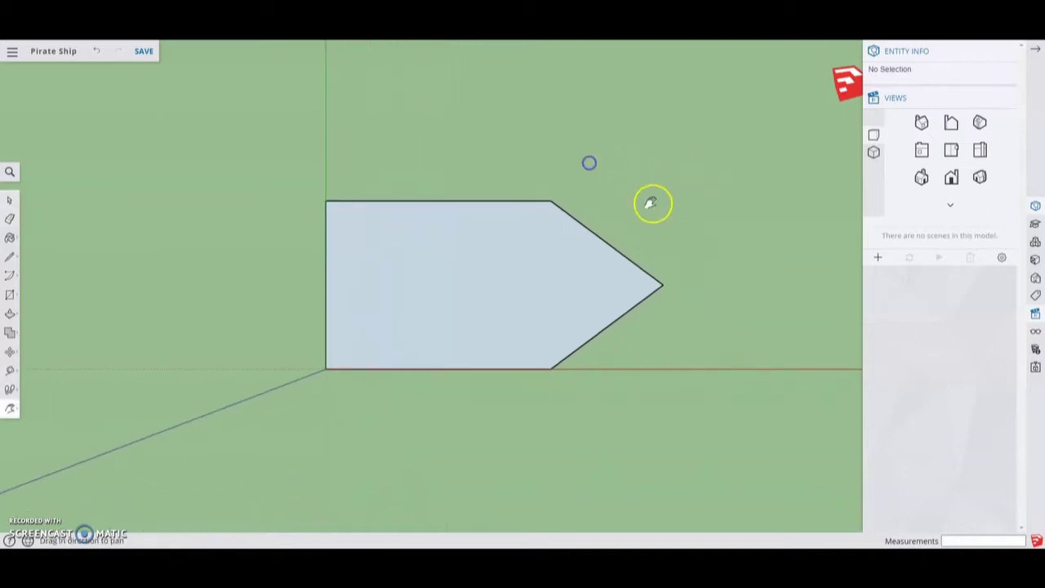
middle_drag(655, 375, 592, 169)
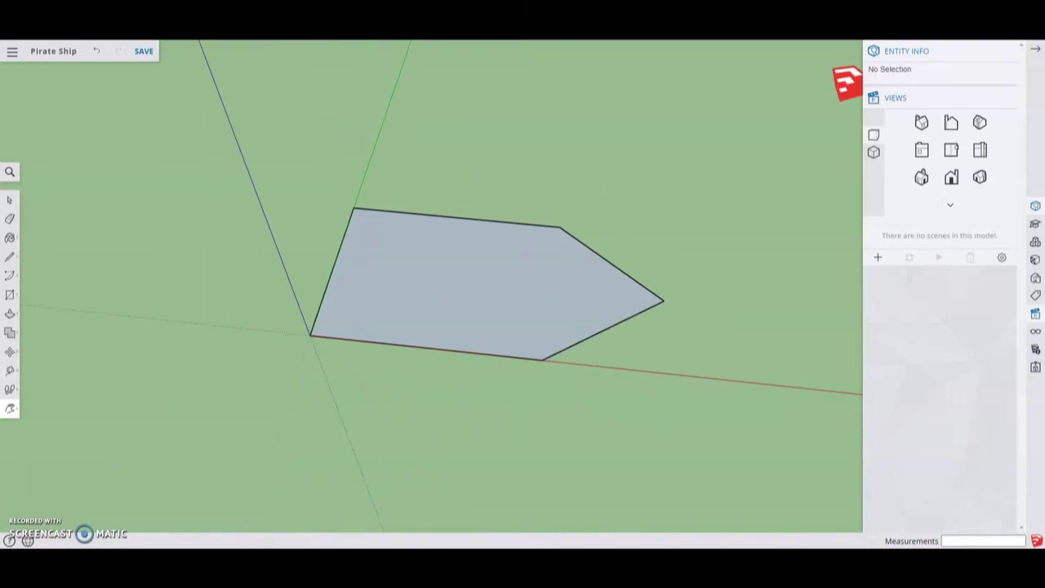
middle_drag(560, 367, 542, 314)
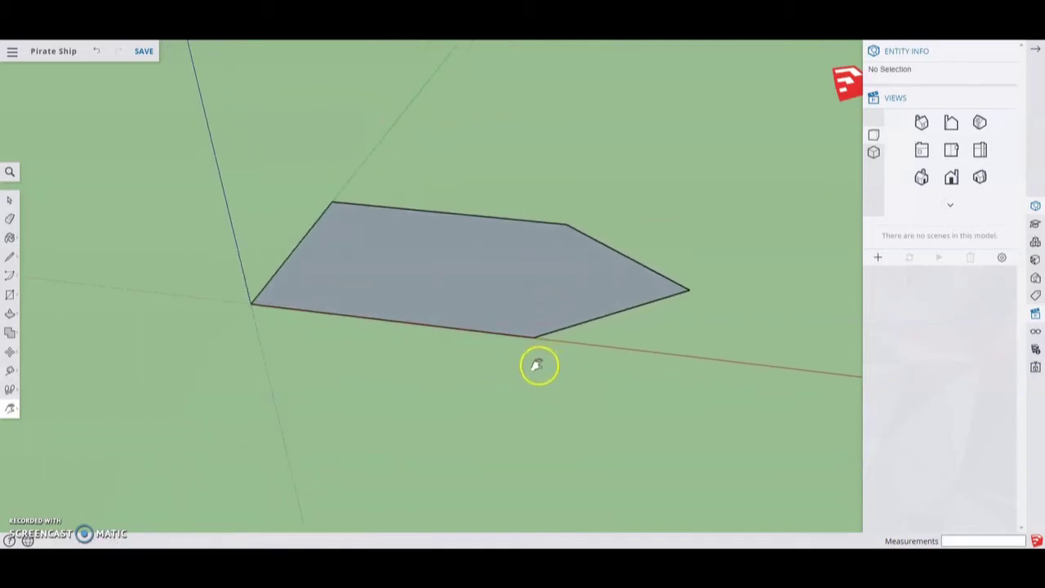
key(p)
click(484, 287)
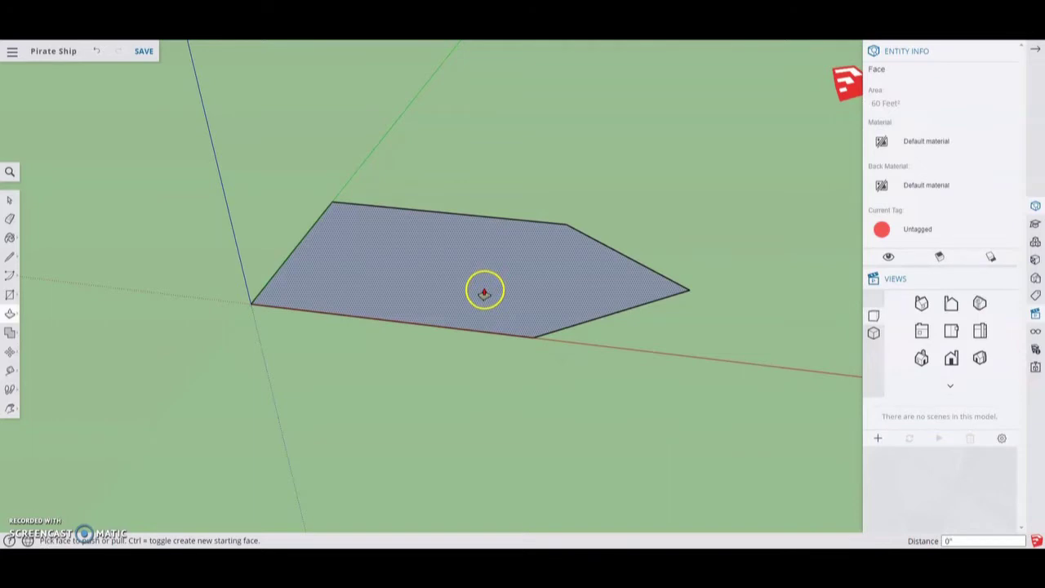
drag(484, 289, 467, 173)
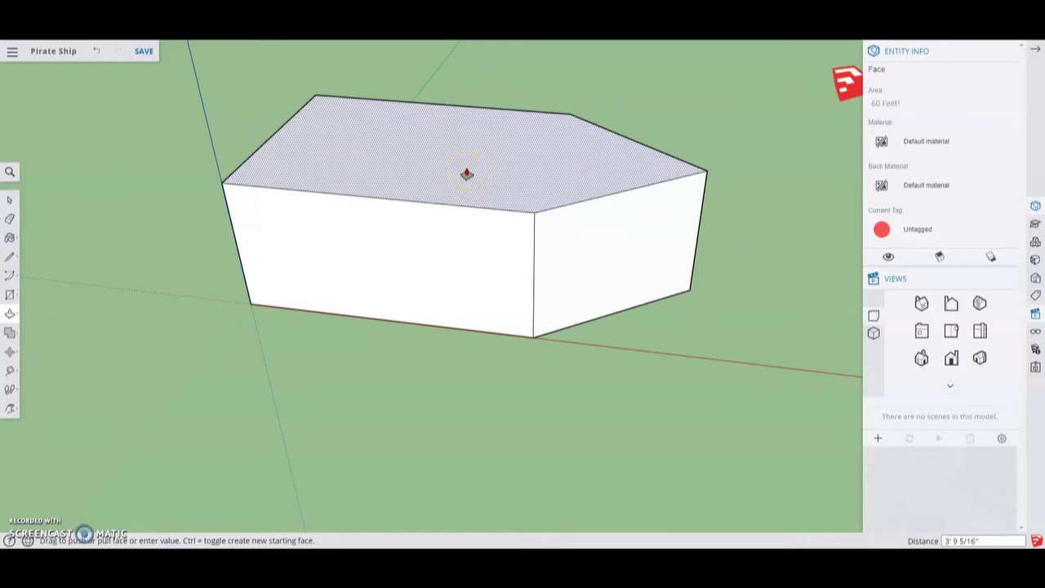
text(1'6)
key(Return)
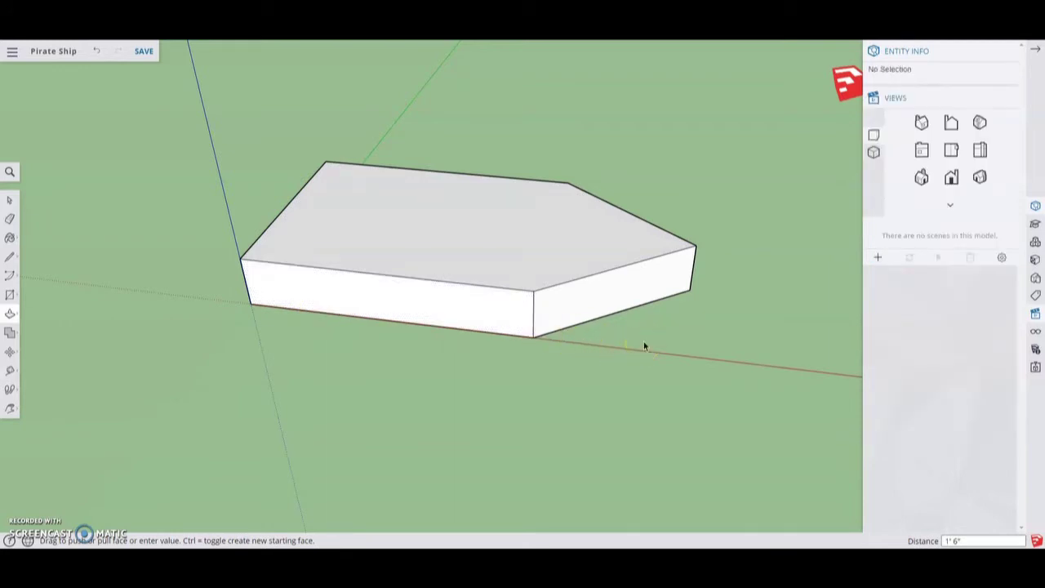
key(space)
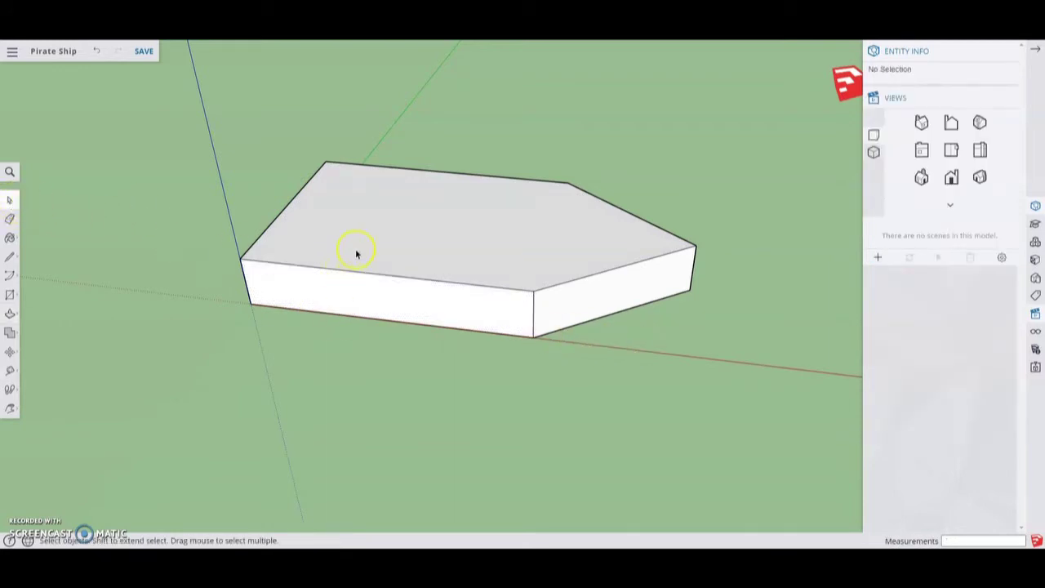
Move the whole hull block 3' up along the blue axis, then orbit to see its underside.
triple_click(356, 254)
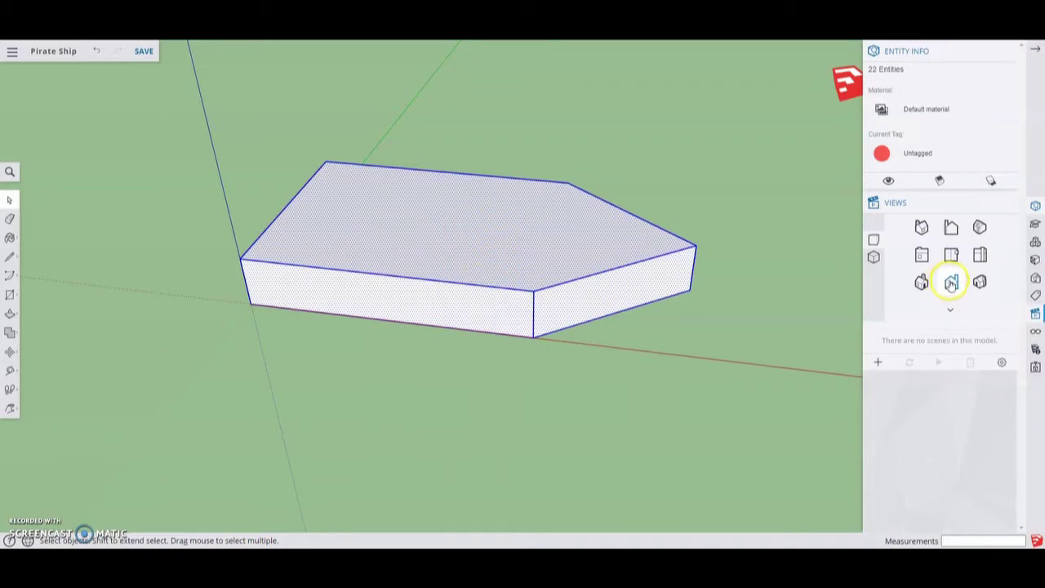
click(950, 282)
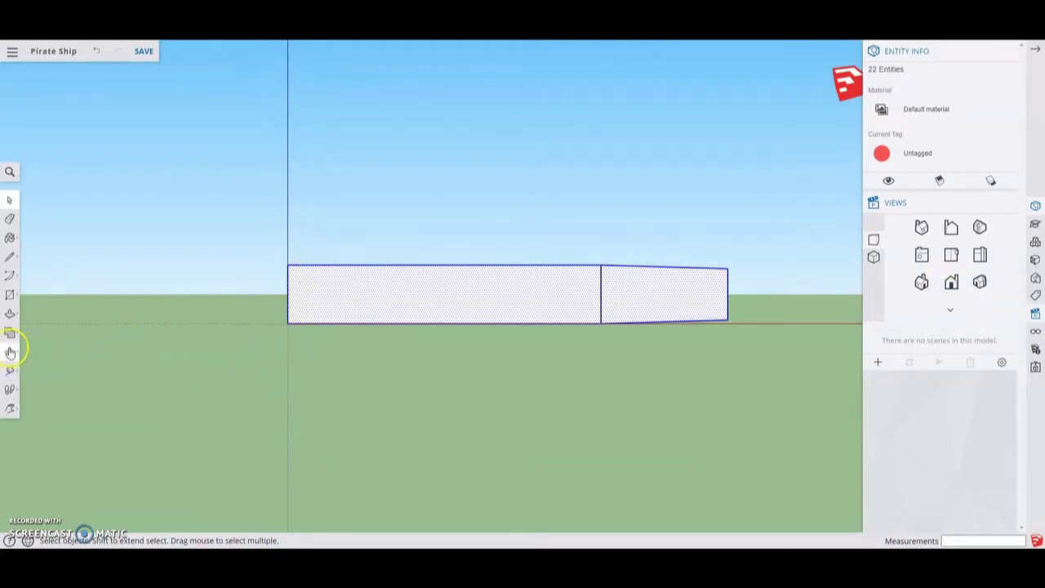
click(10, 352)
click(37, 330)
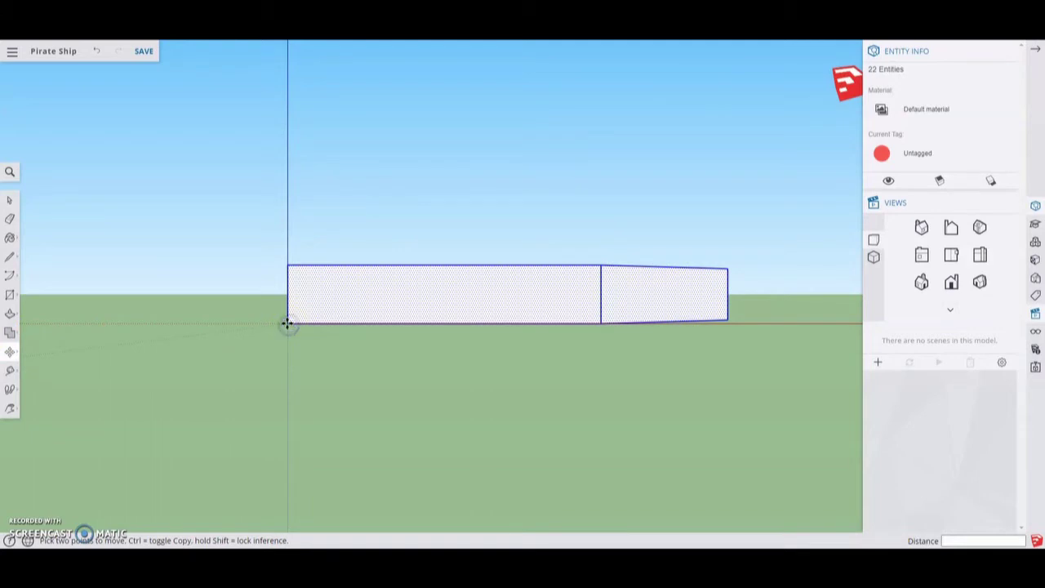
drag(289, 318, 285, 226)
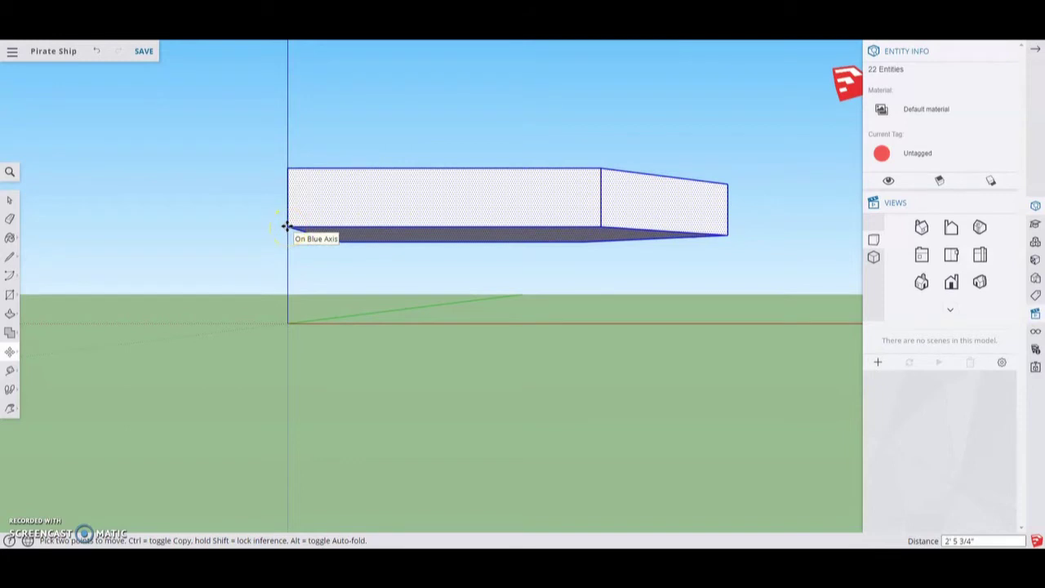
text(3')
key(Return)
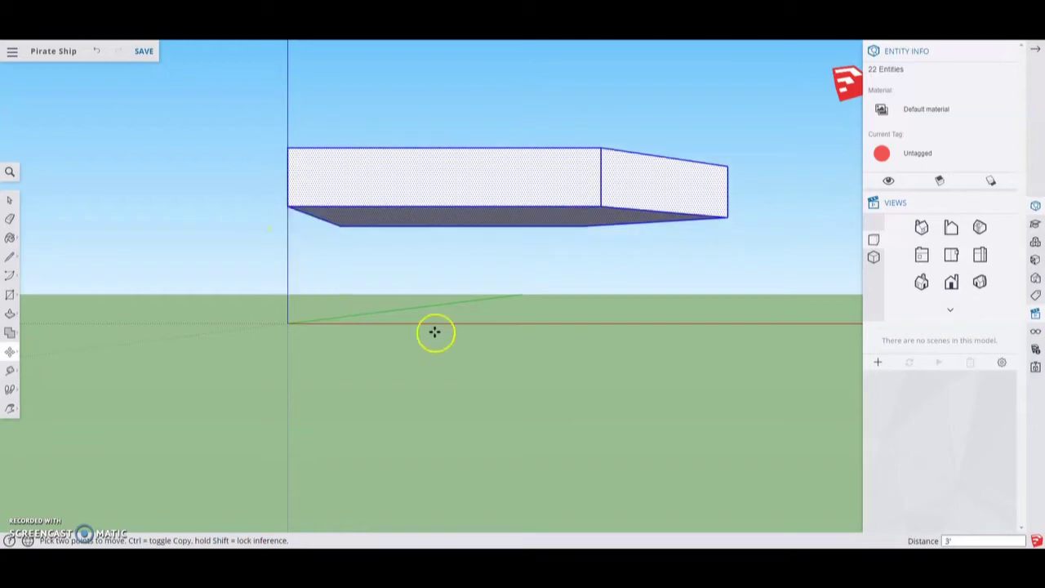
key(space)
click(475, 306)
middle_drag(648, 297, 576, 224)
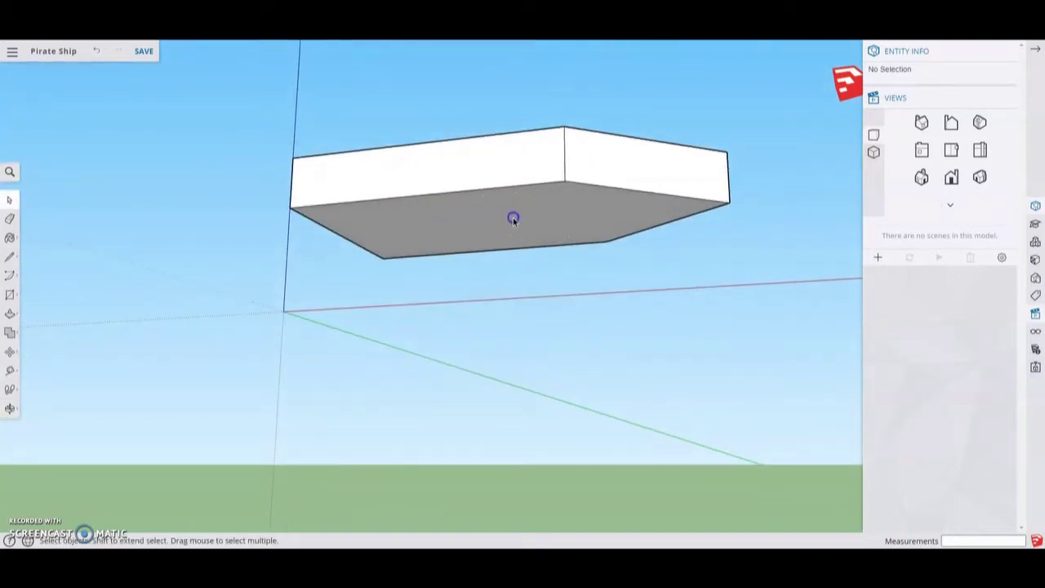
click(513, 217)
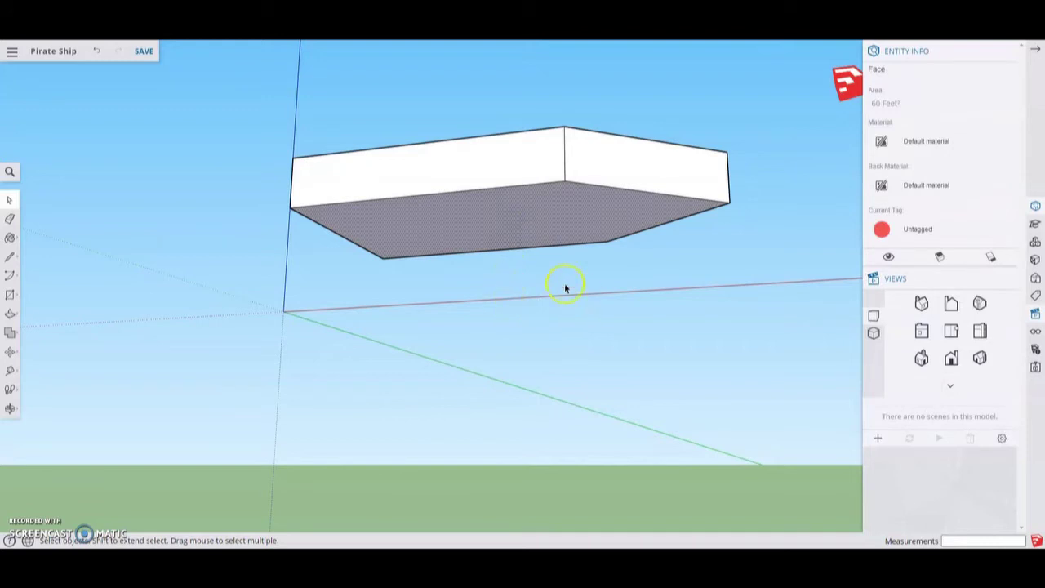
middle_drag(565, 288, 513, 410)
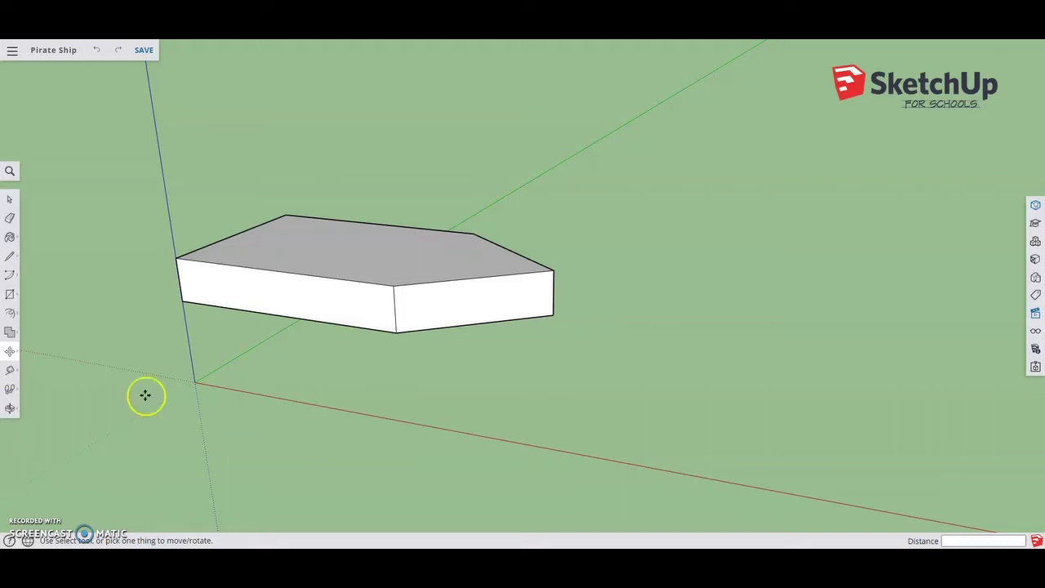
key(o)
drag(340, 433, 358, 139)
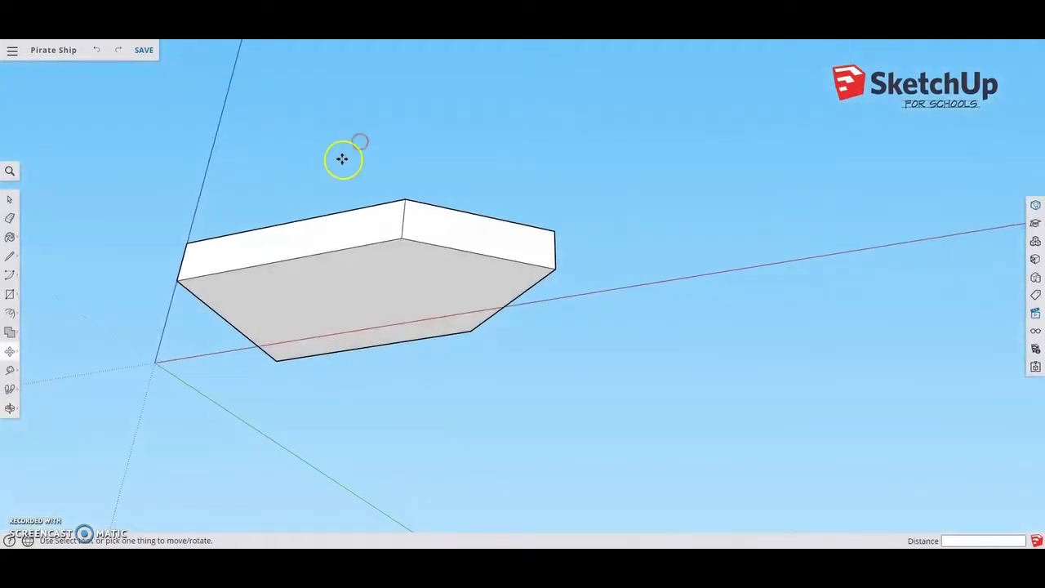
click(12, 199)
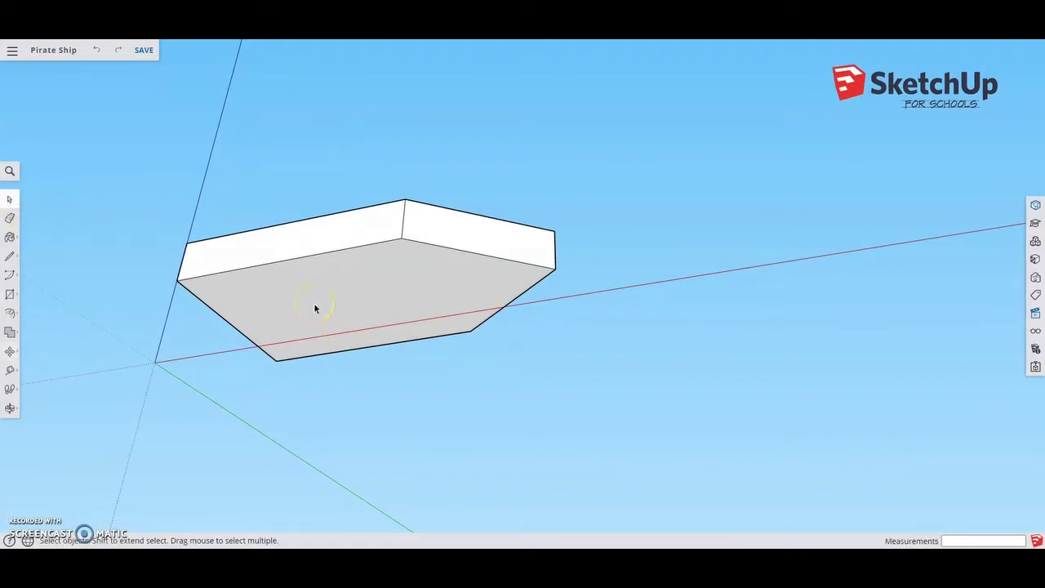
scroll(256, 302, up, 2)
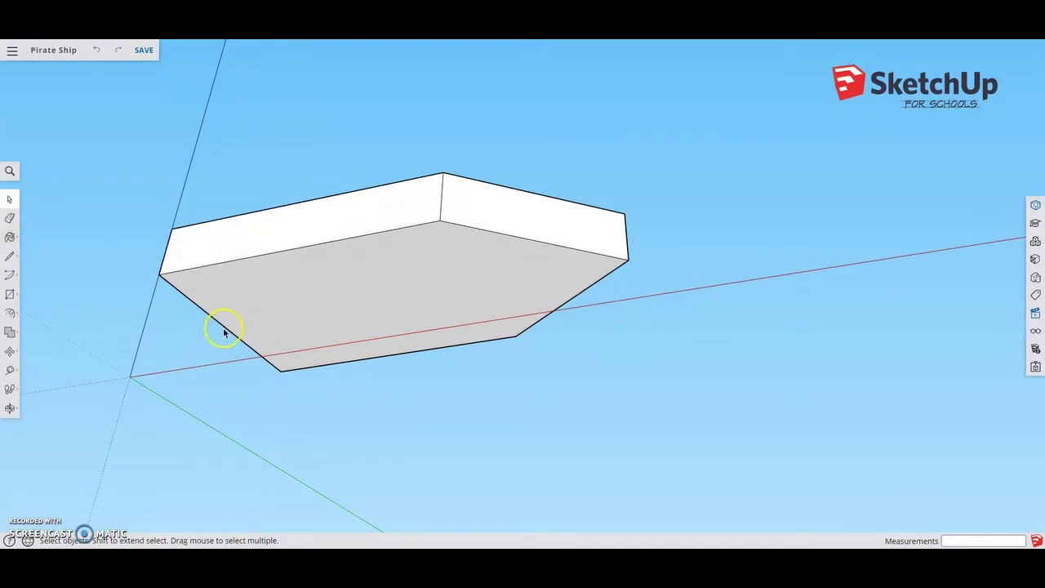
click(226, 330)
click(278, 254)
click(465, 226)
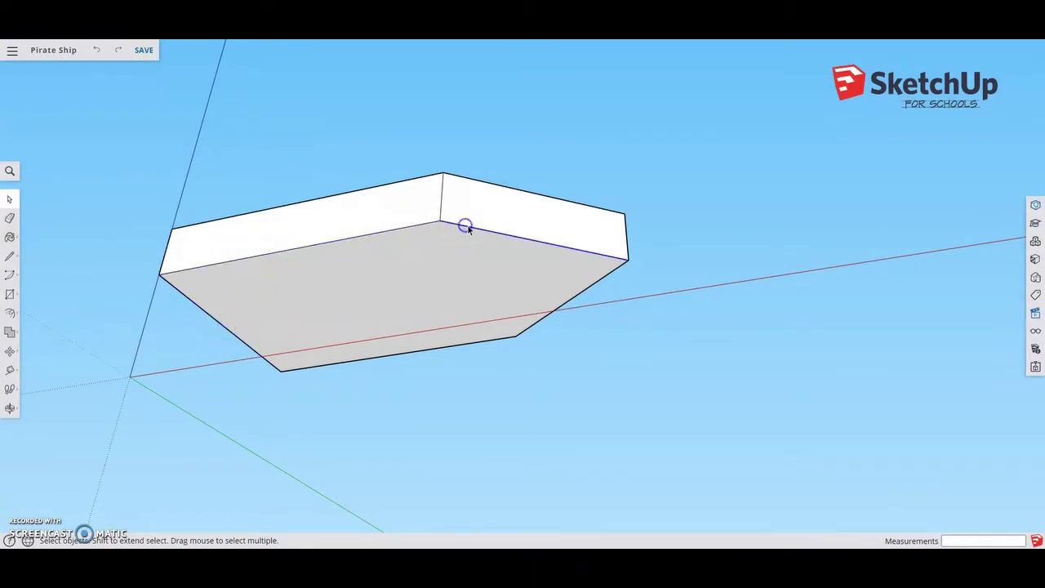
click(542, 322)
click(499, 342)
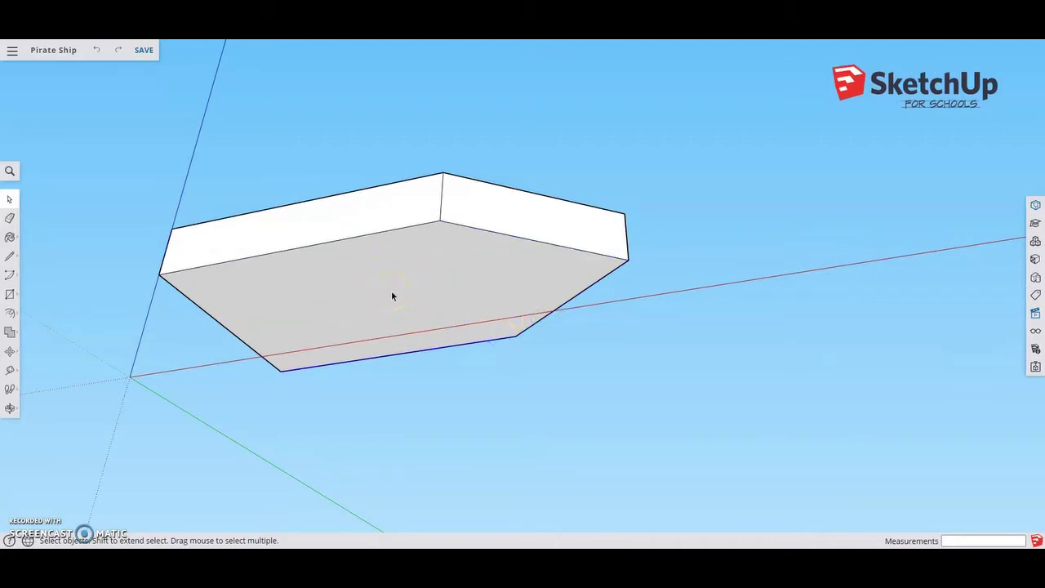
click(342, 294)
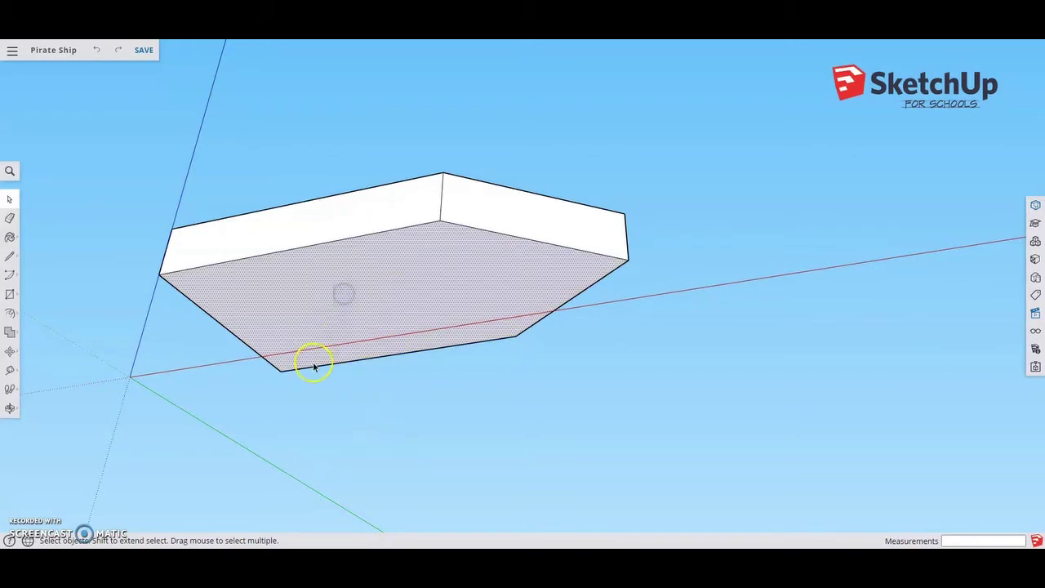
Offset the underside's outline 1' inward to create an inner face.
click(9, 314)
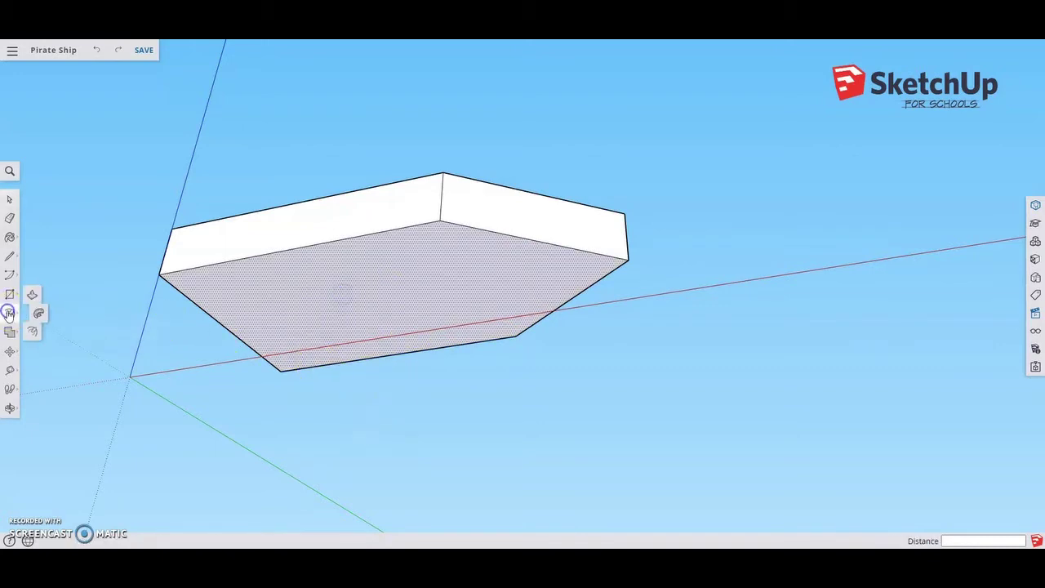
click(37, 334)
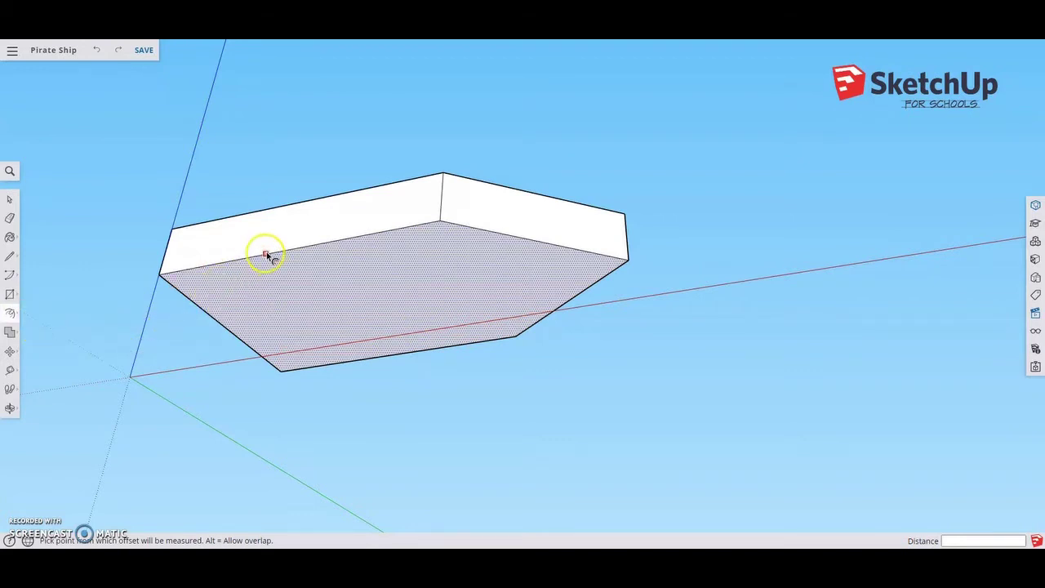
click(266, 253)
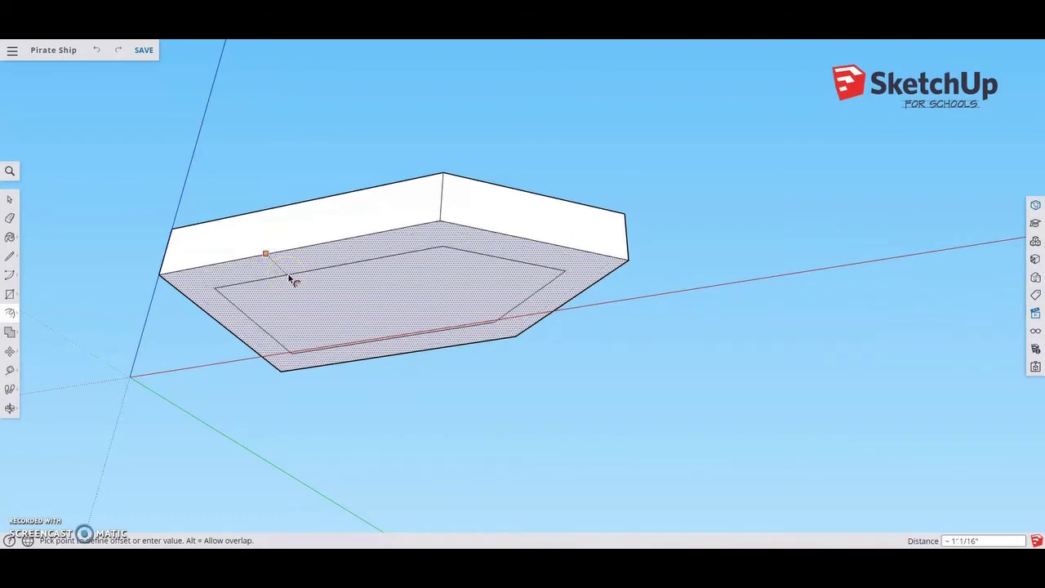
text(1)
key(Return)
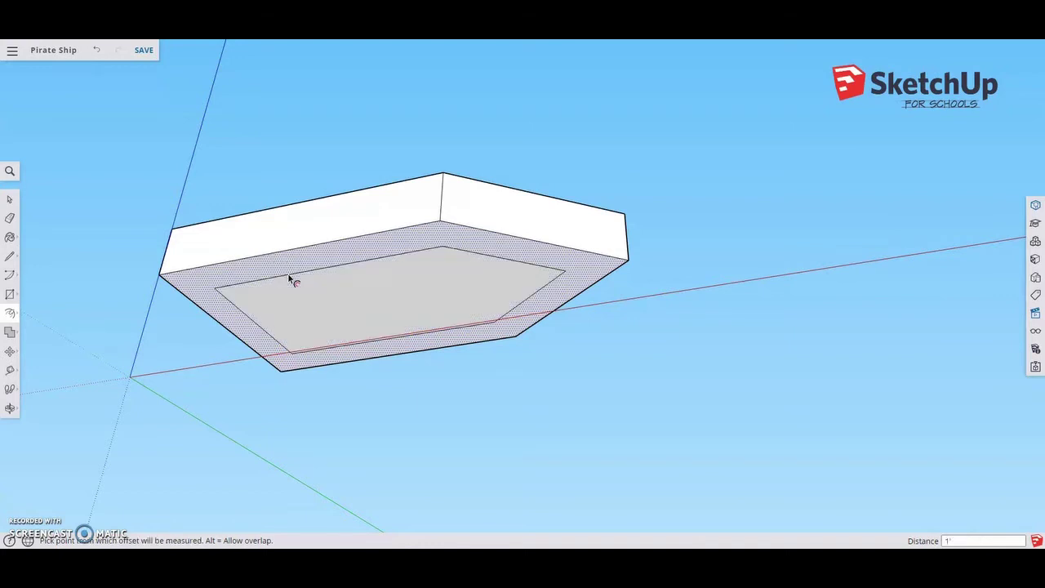
Select the inner face of the hull's underside.
key(space)
click(422, 429)
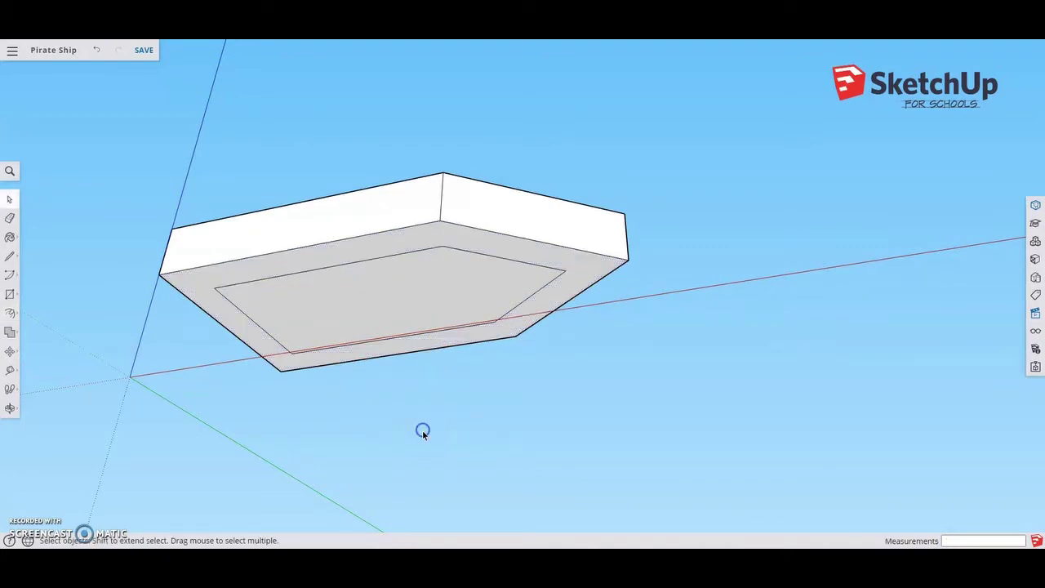
click(563, 256)
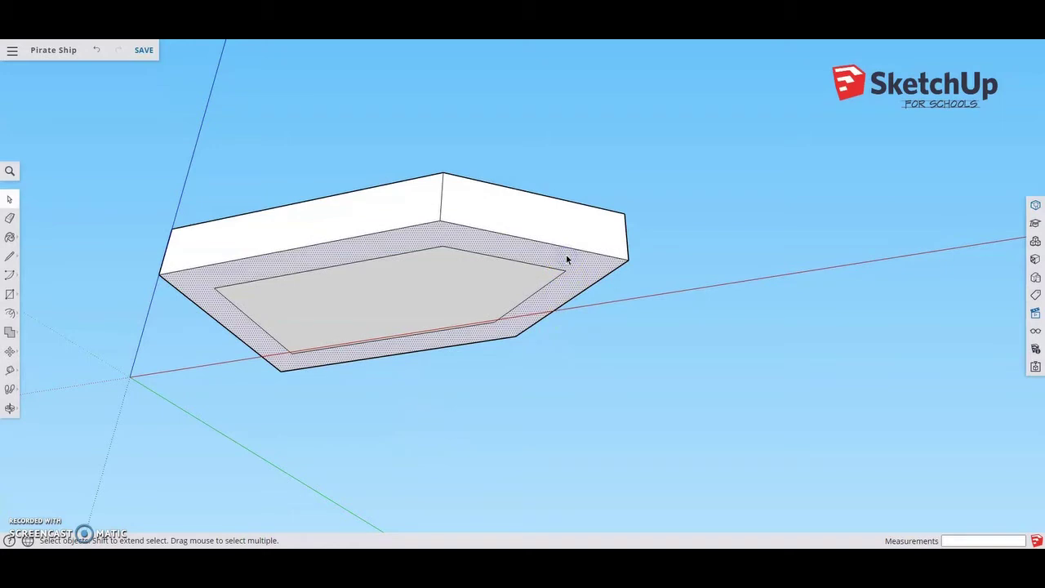
click(565, 258)
click(511, 345)
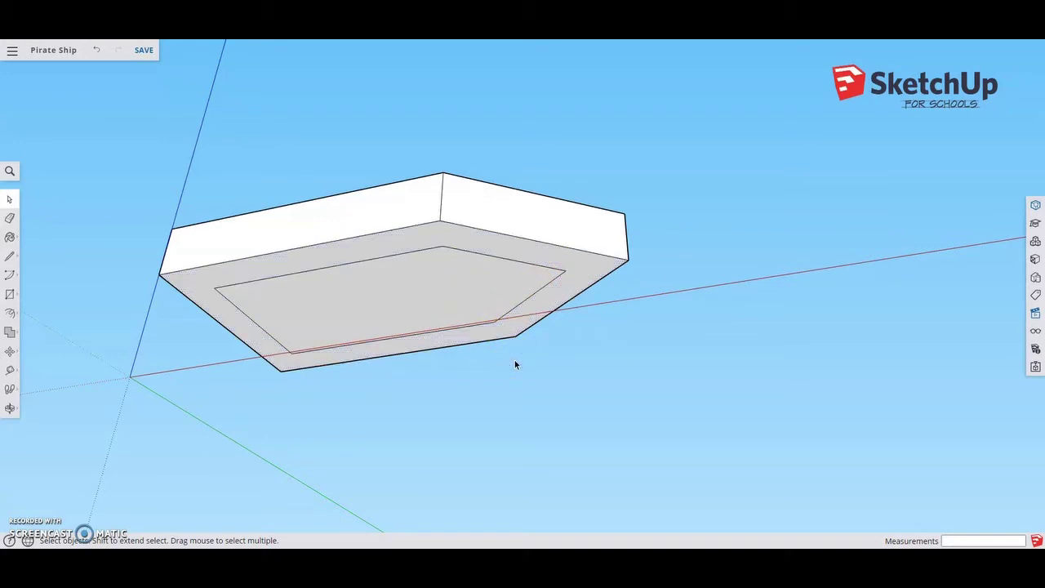
click(417, 299)
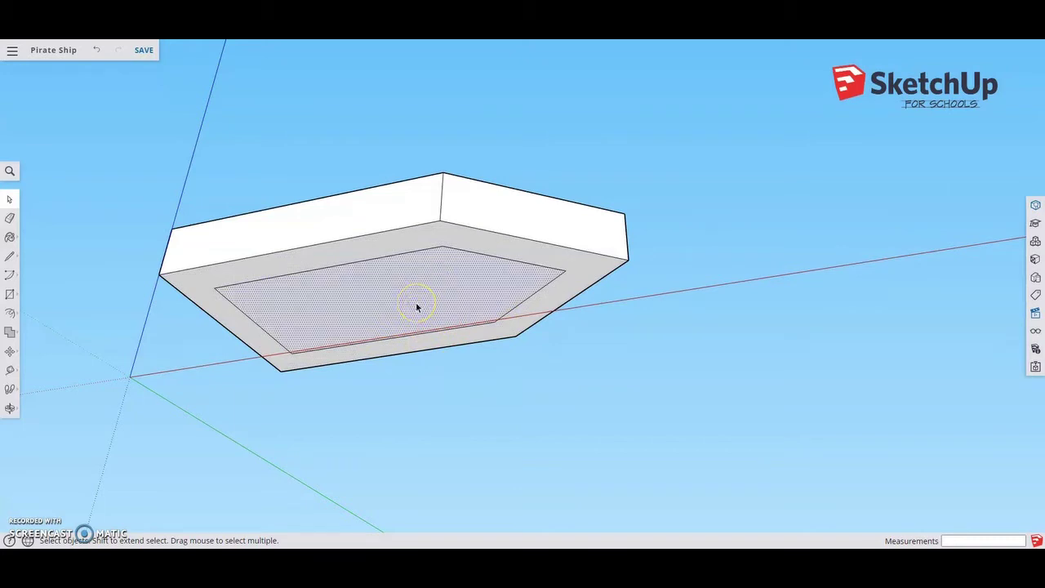
Move the inner bottom face 3' straight down along the blue axis to taper the hull.
click(365, 292)
click(11, 351)
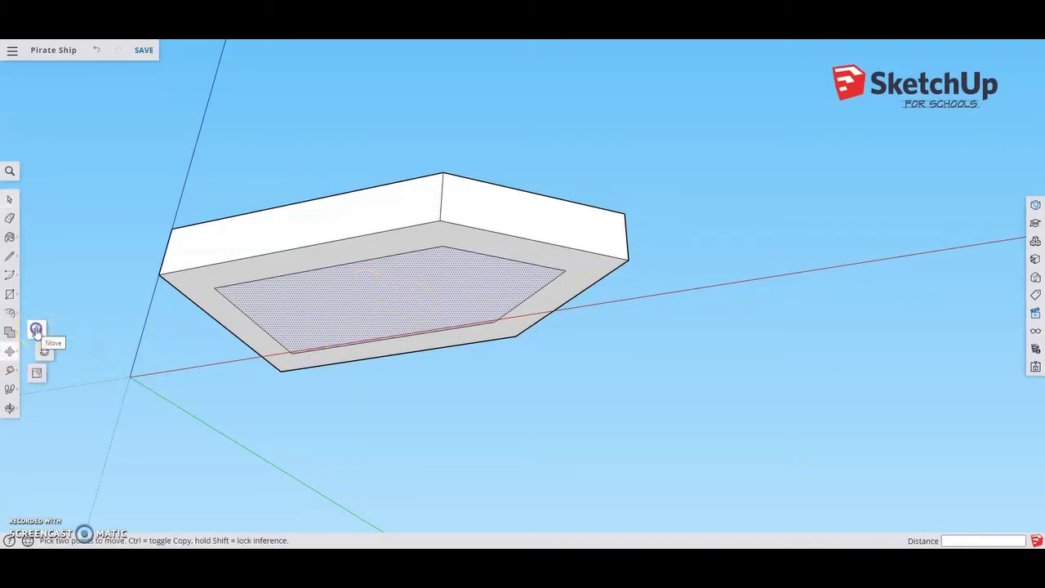
click(36, 330)
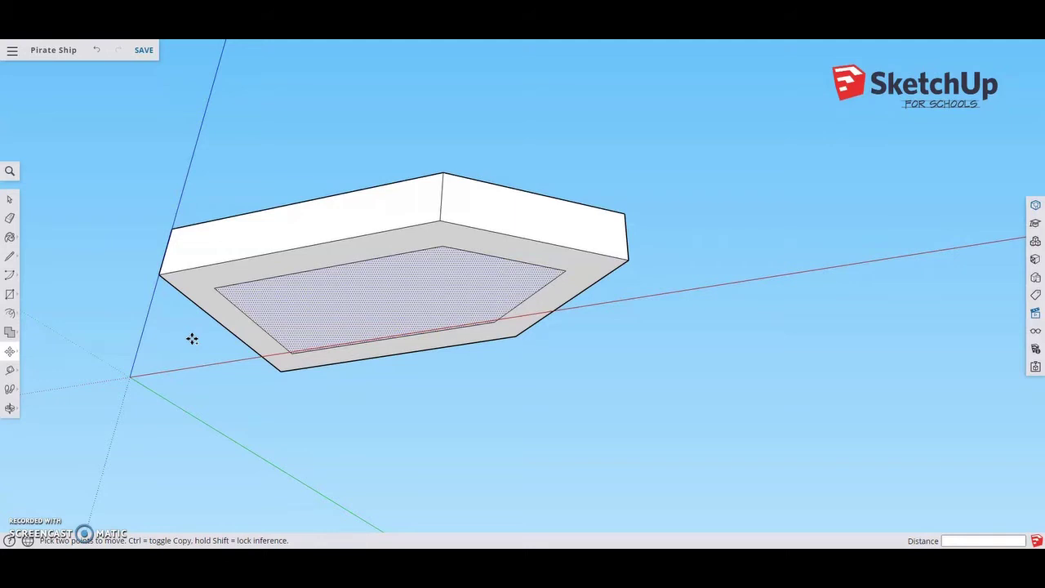
drag(291, 315, 322, 299)
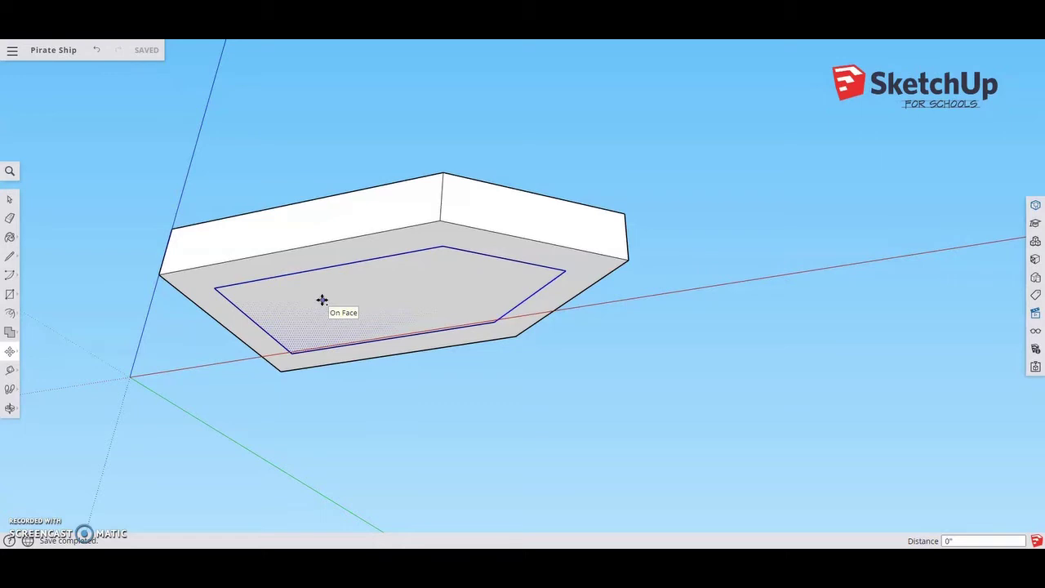
click(322, 299)
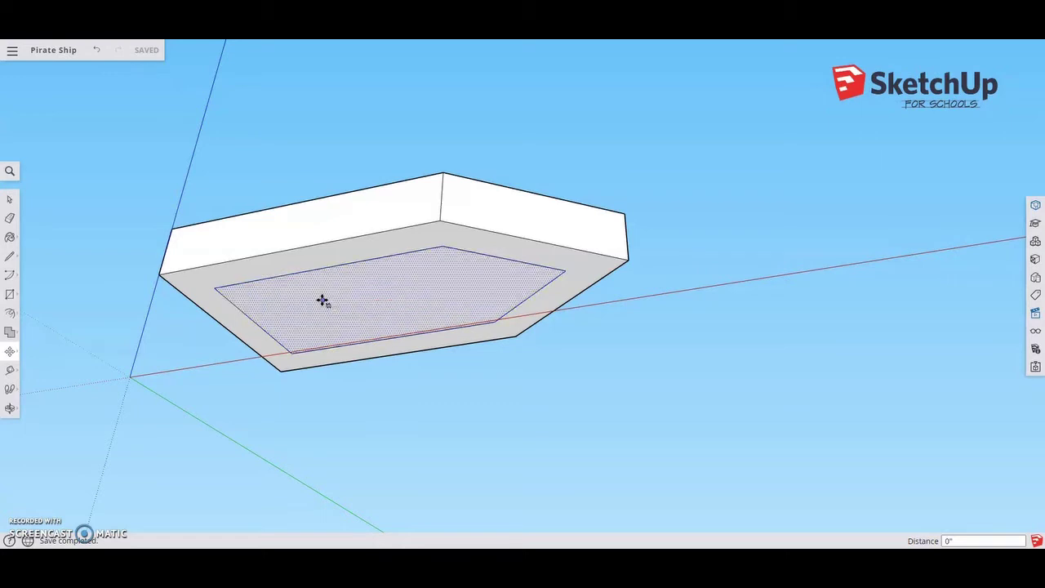
drag(322, 300, 887, 317)
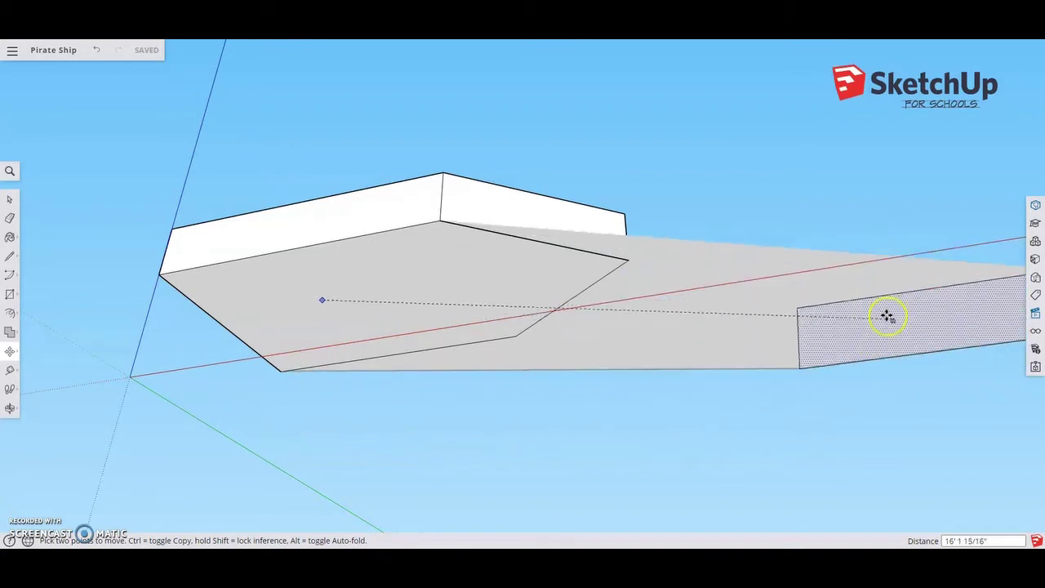
click(1035, 312)
click(950, 356)
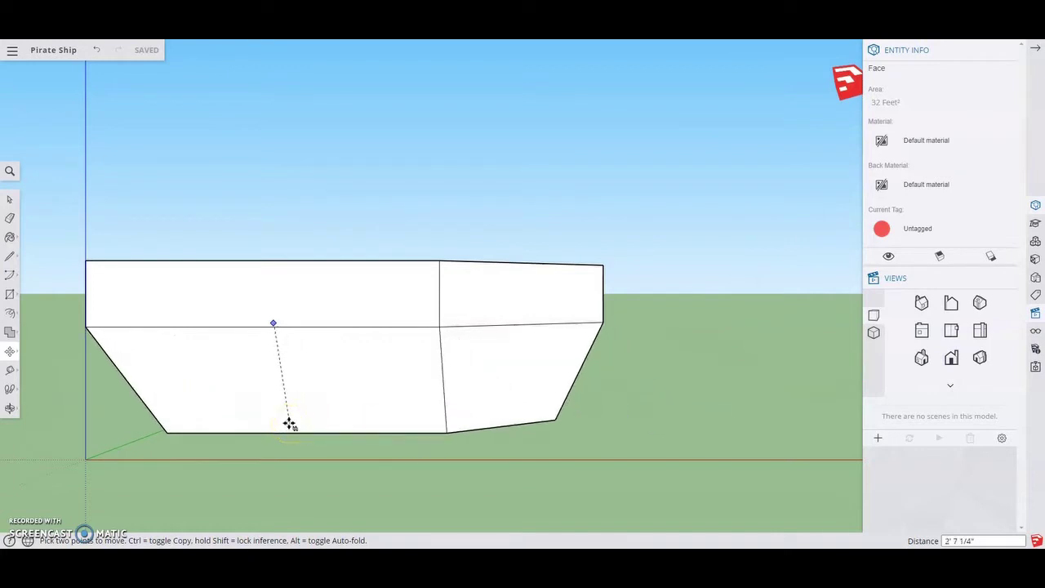
drag(288, 423, 279, 420)
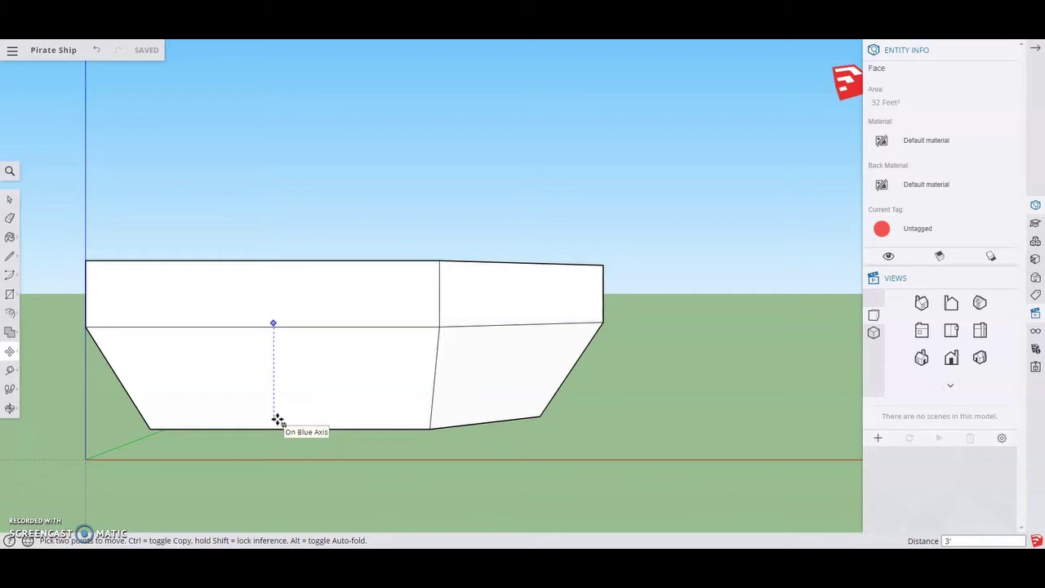
key(Return)
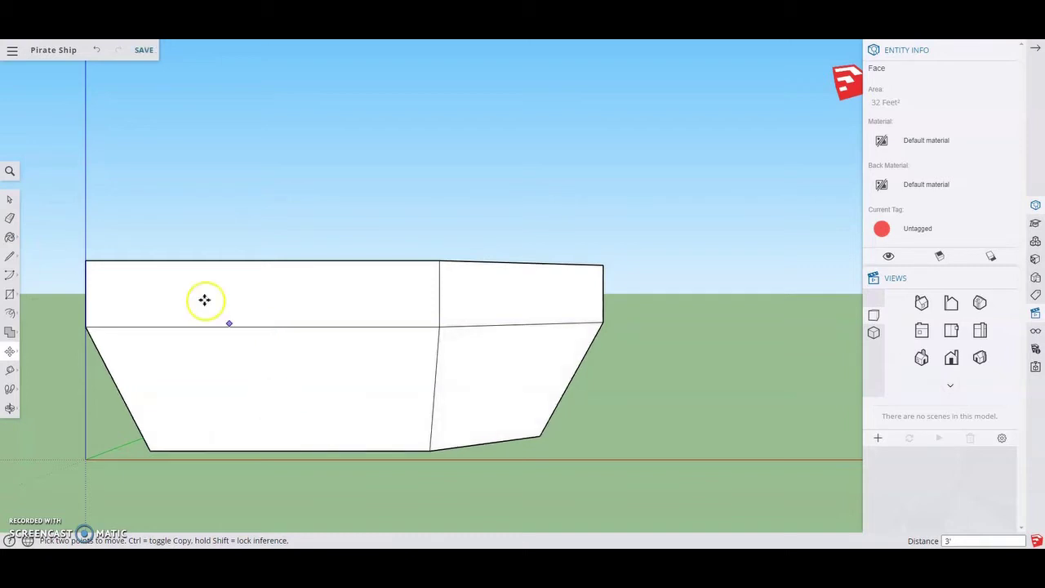
click(10, 200)
key(o)
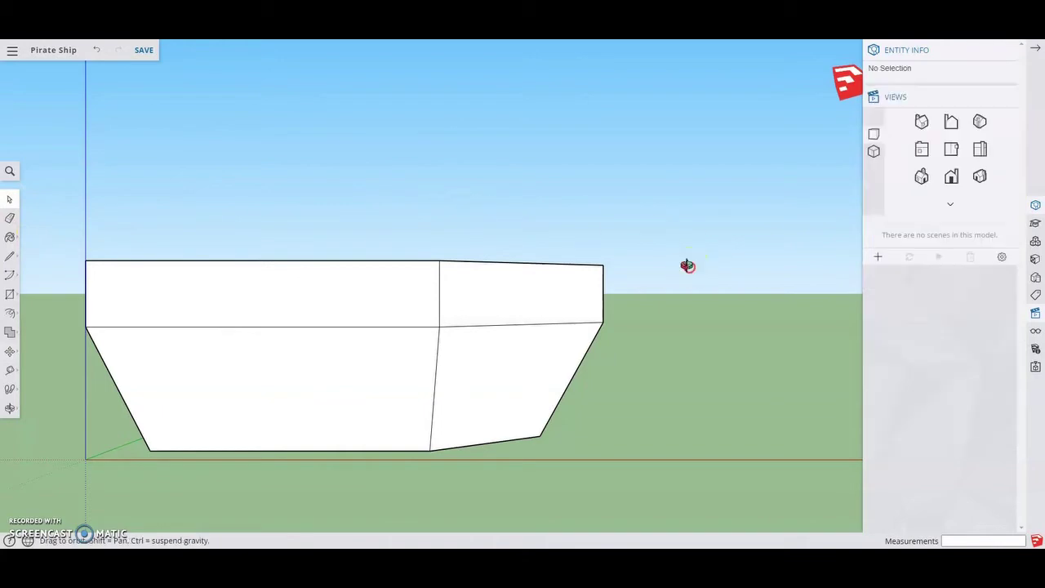
drag(688, 263, 267, 218)
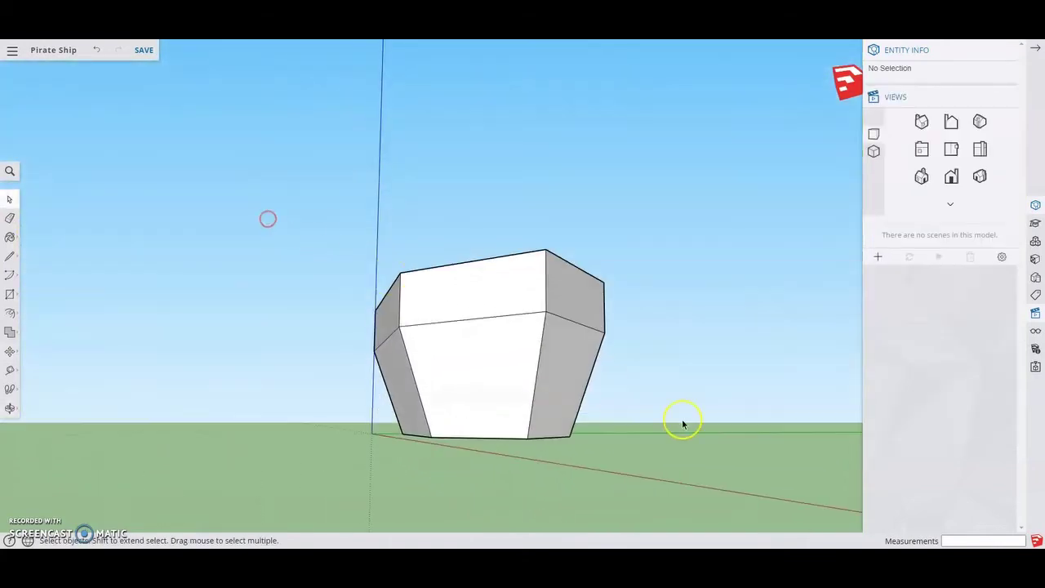
drag(680, 419, 399, 229)
key(space)
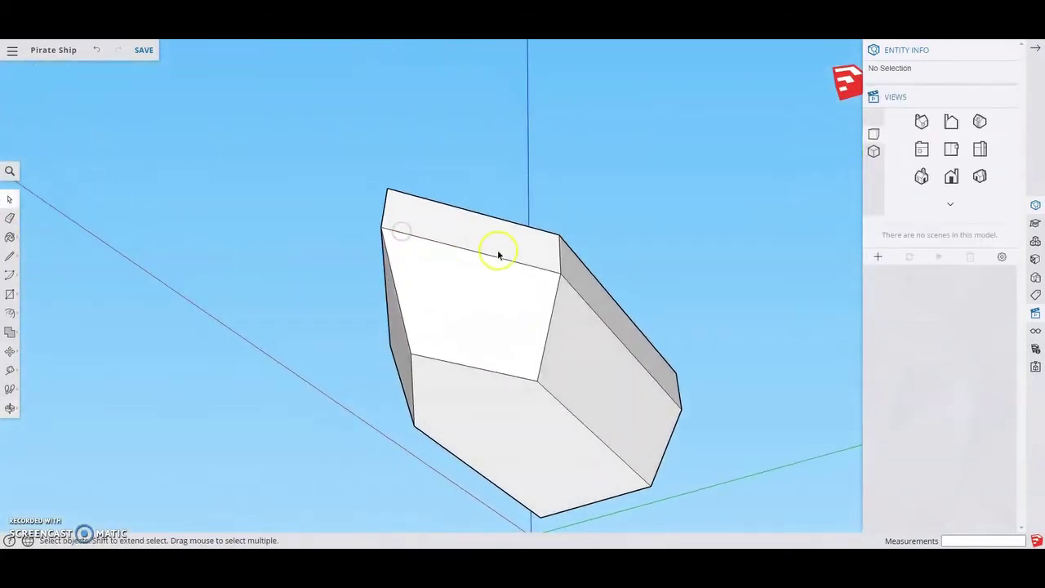
click(481, 234)
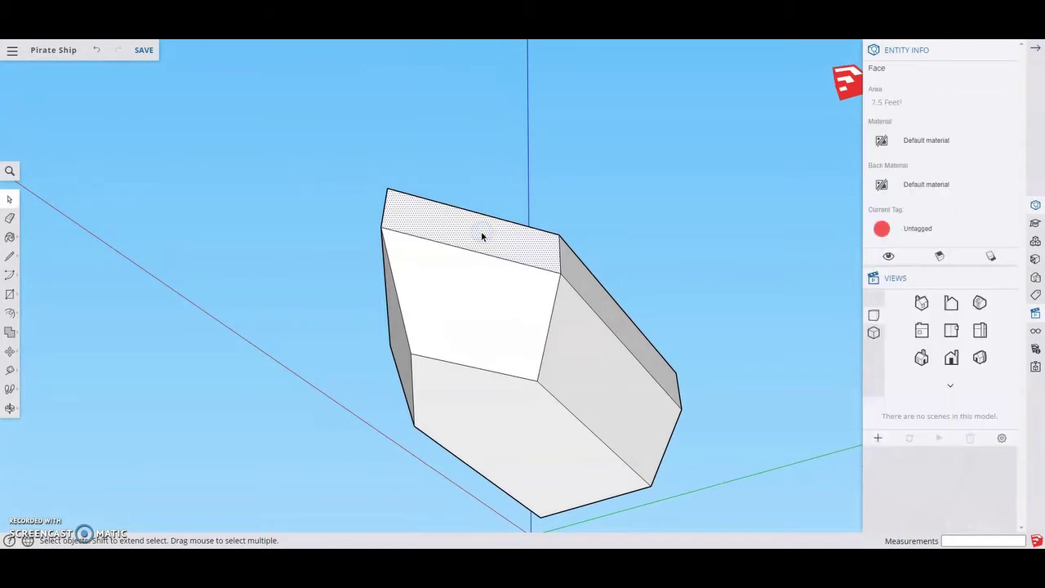
click(466, 377)
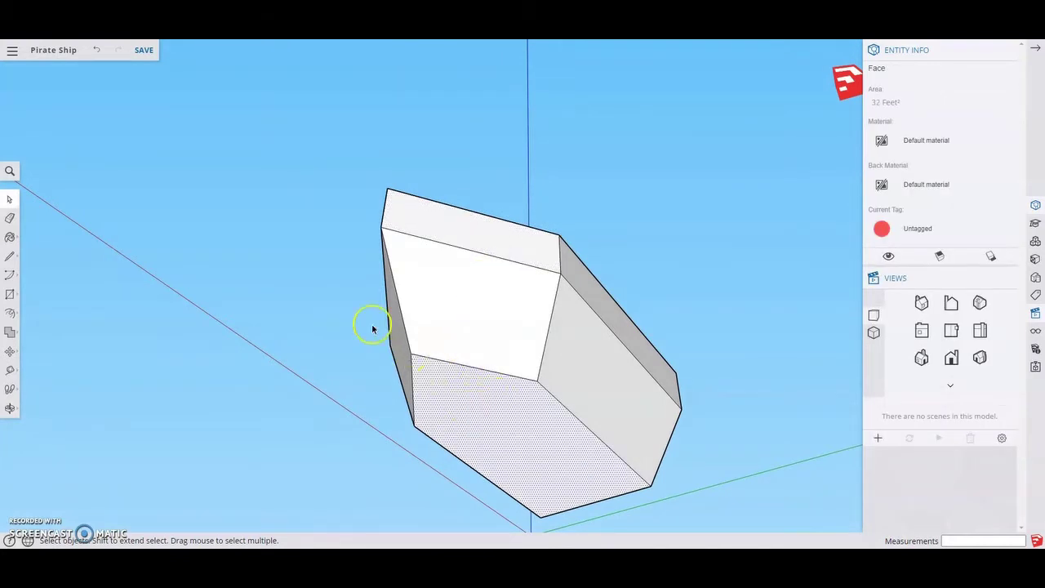
key(o)
drag(327, 201, 746, 474)
key(space)
click(506, 381)
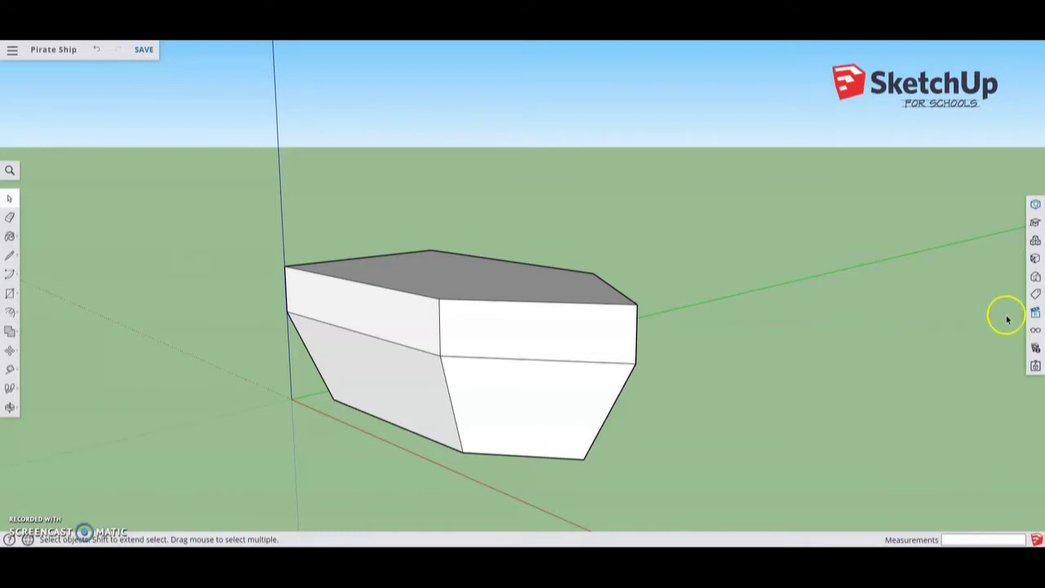
Switch to the Top view and select the whole deck face.
click(1033, 312)
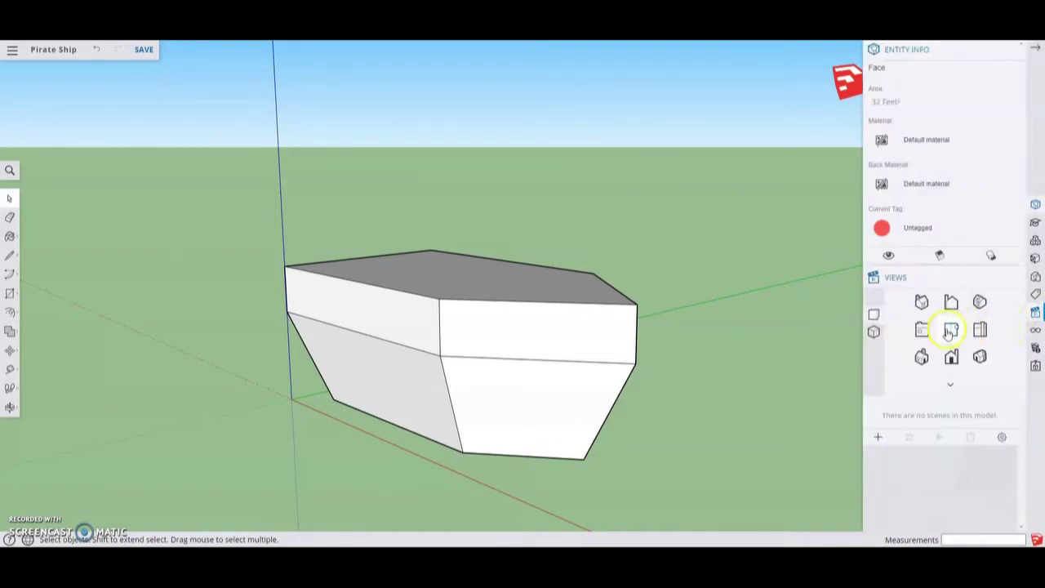
click(951, 329)
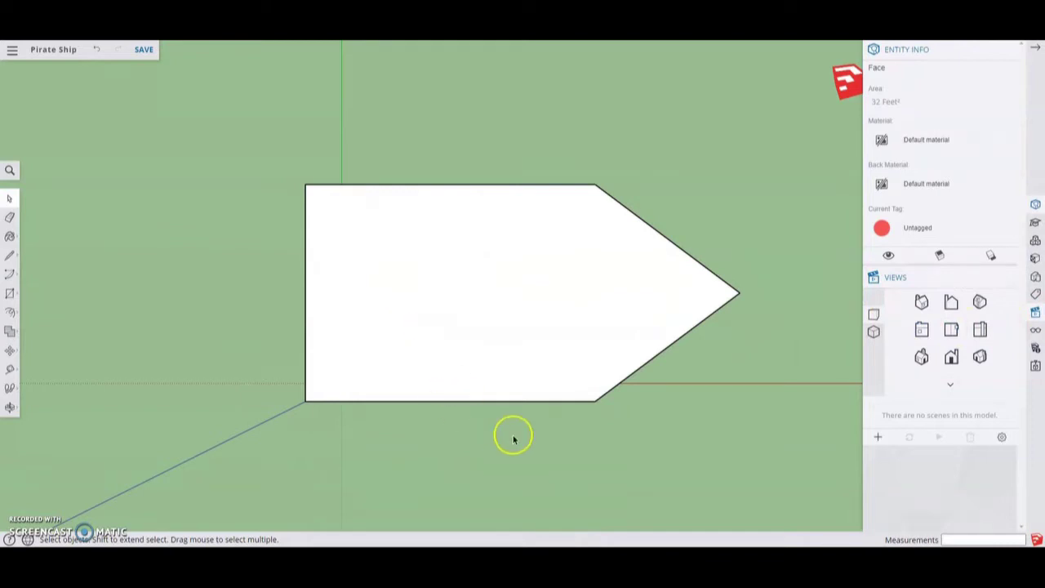
scroll(609, 440, up, 3)
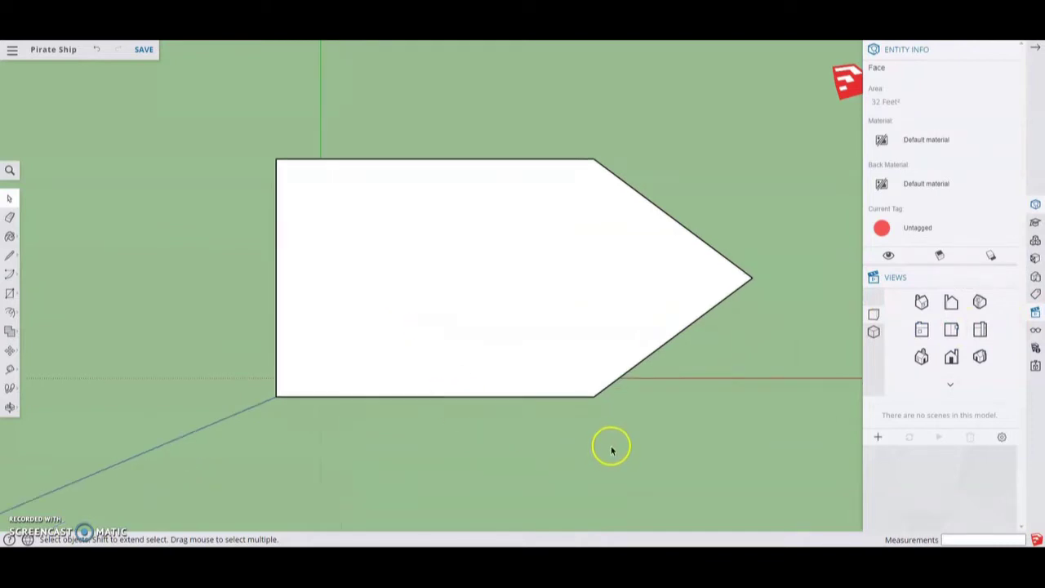
click(568, 393)
click(604, 385)
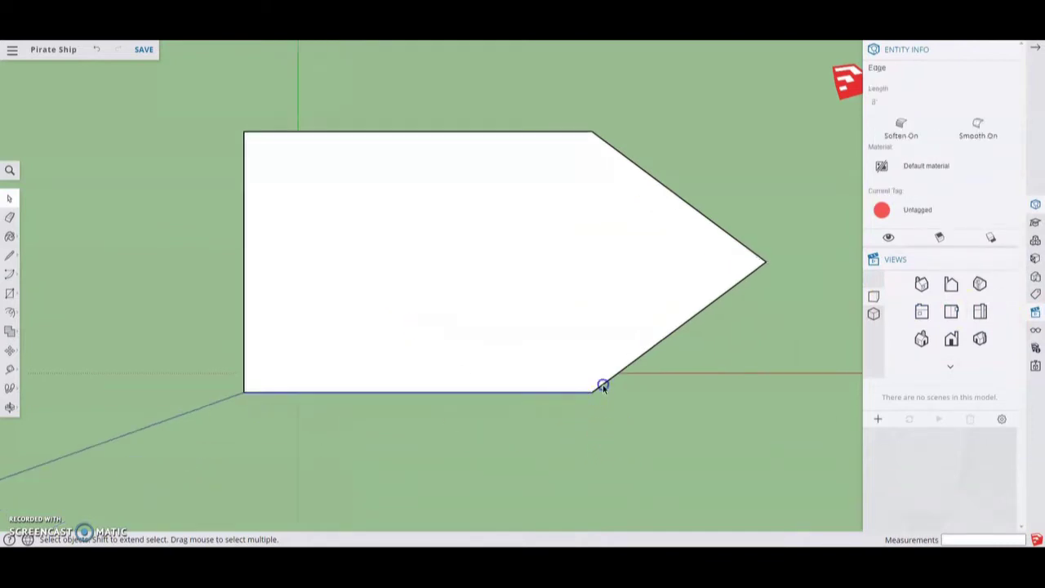
click(536, 416)
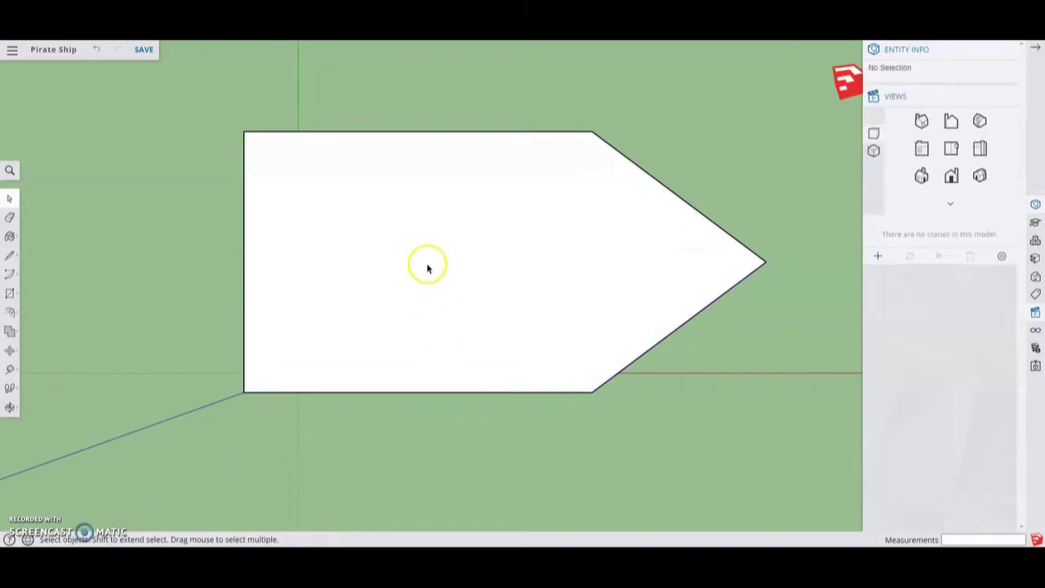
click(424, 261)
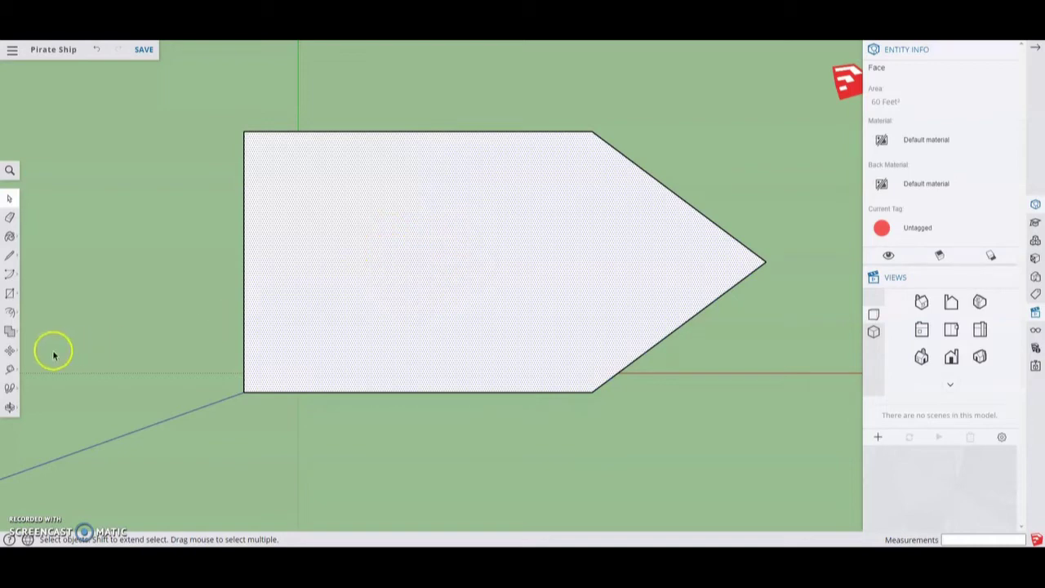
Offset the deck outline 3 inward to form a narrow rail rim.
click(10, 312)
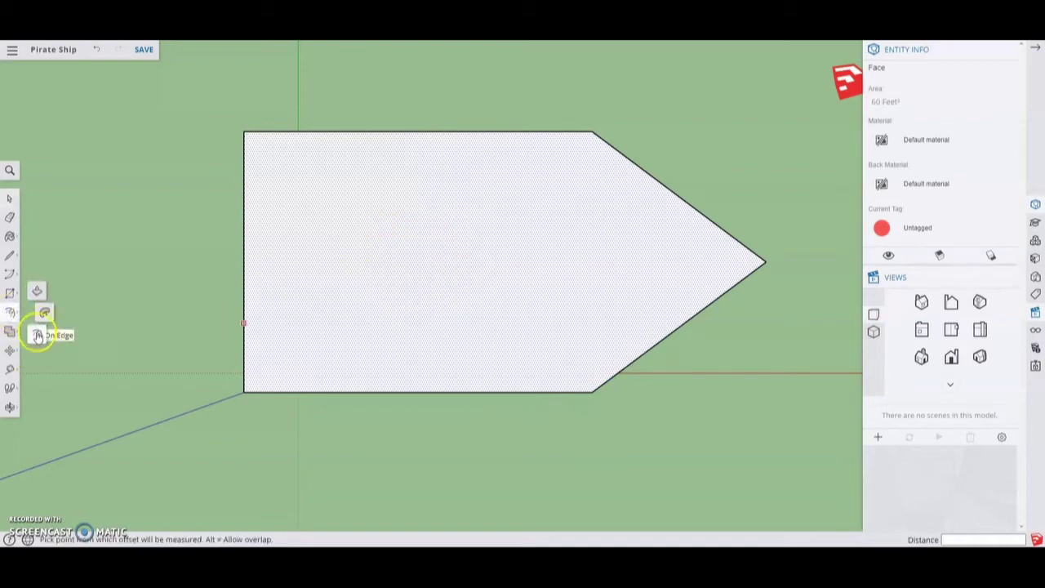
click(36, 333)
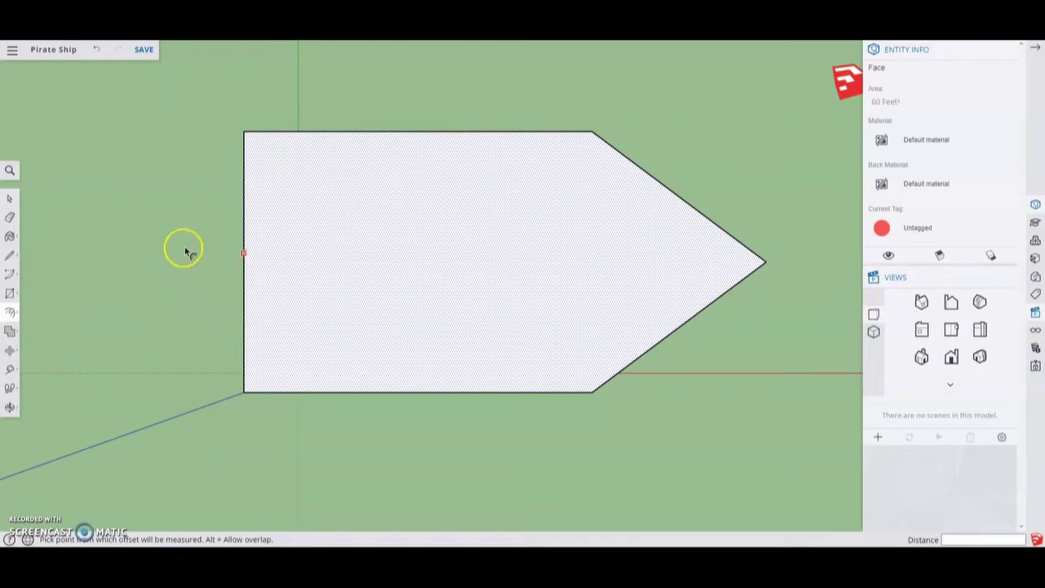
click(322, 132)
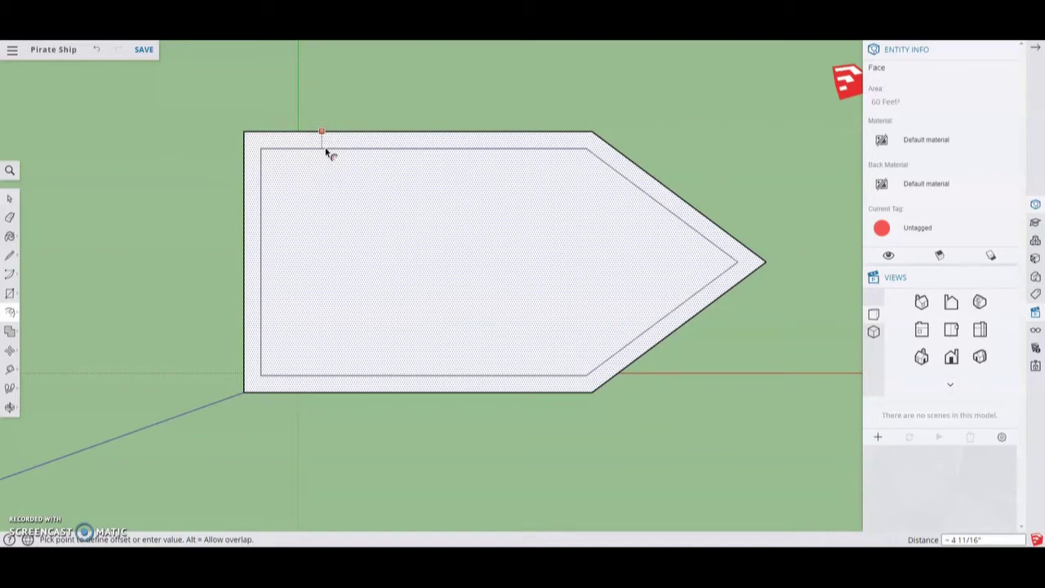
text(3)
key(Return)
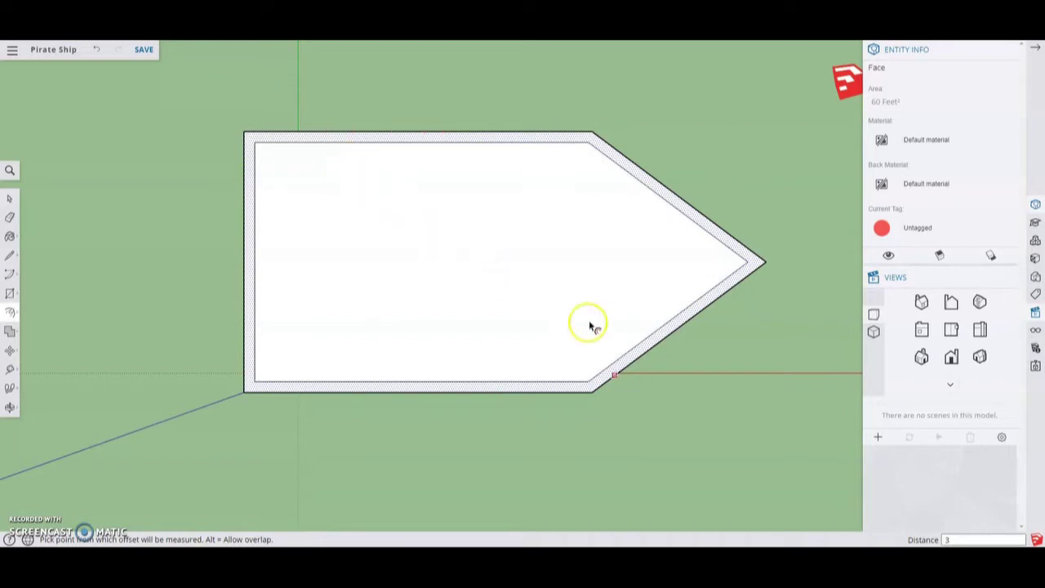
middle_drag(634, 401, 562, 154)
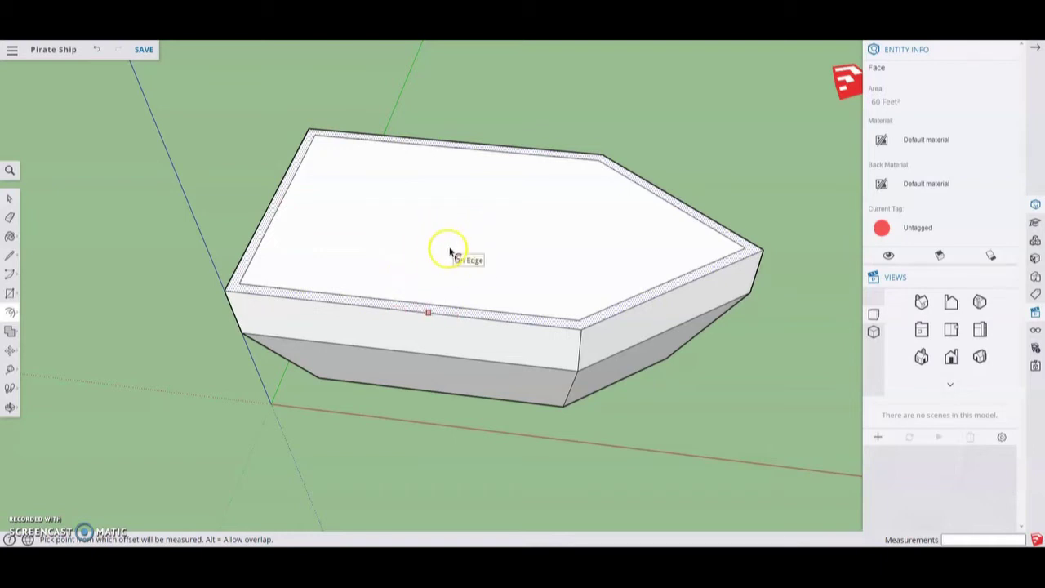
click(952, 329)
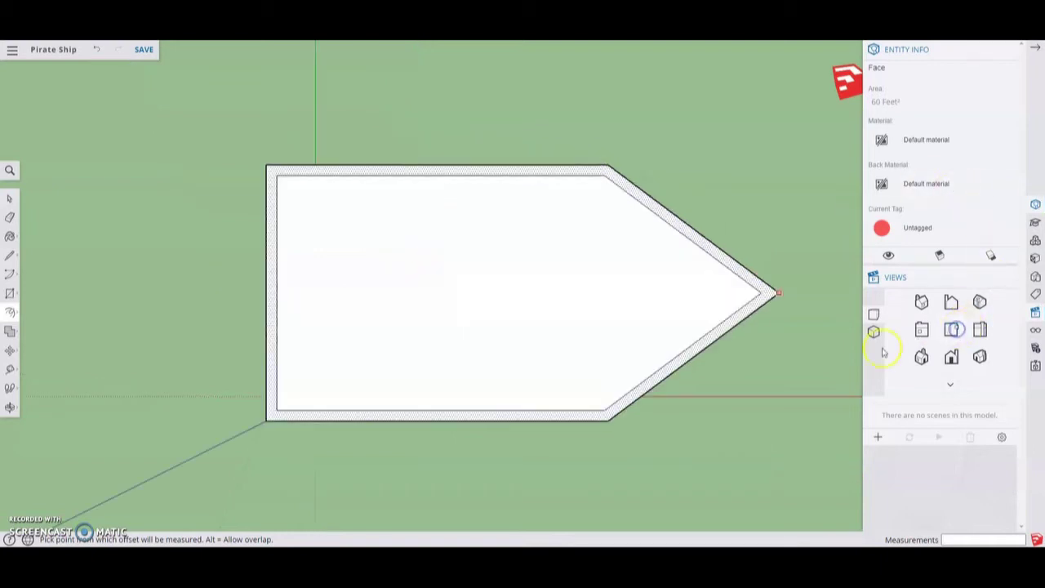
Draw a line between the inner deck's bottom and top edge midpoints, splitting the deck.
key(space)
click(427, 459)
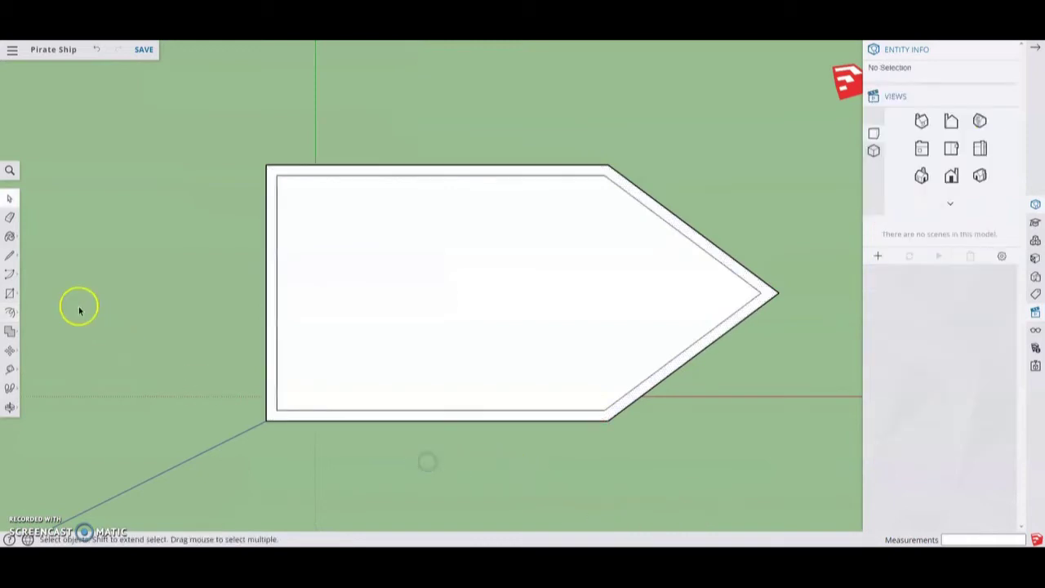
click(10, 255)
click(38, 247)
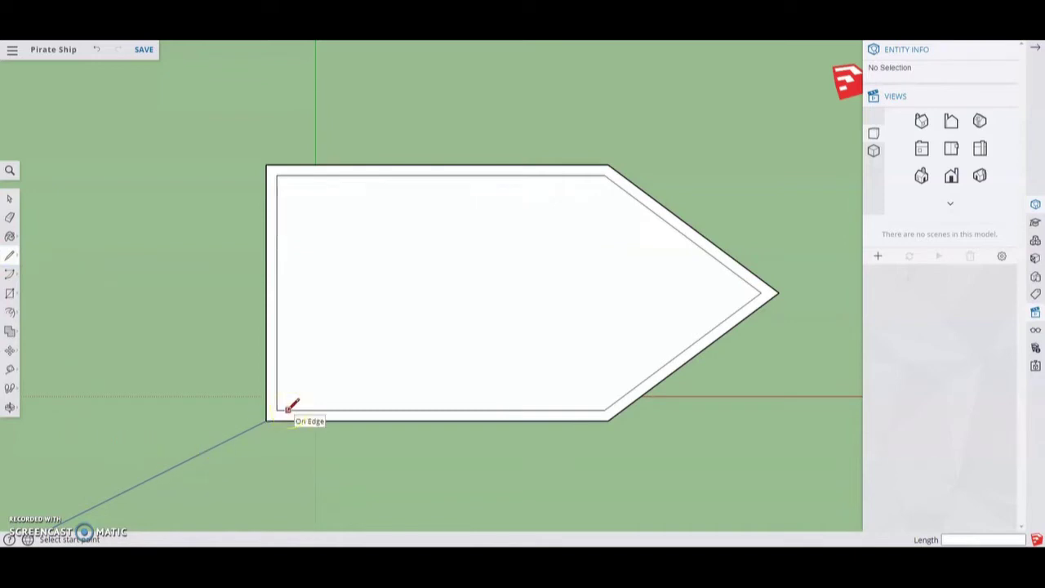
drag(288, 408, 442, 407)
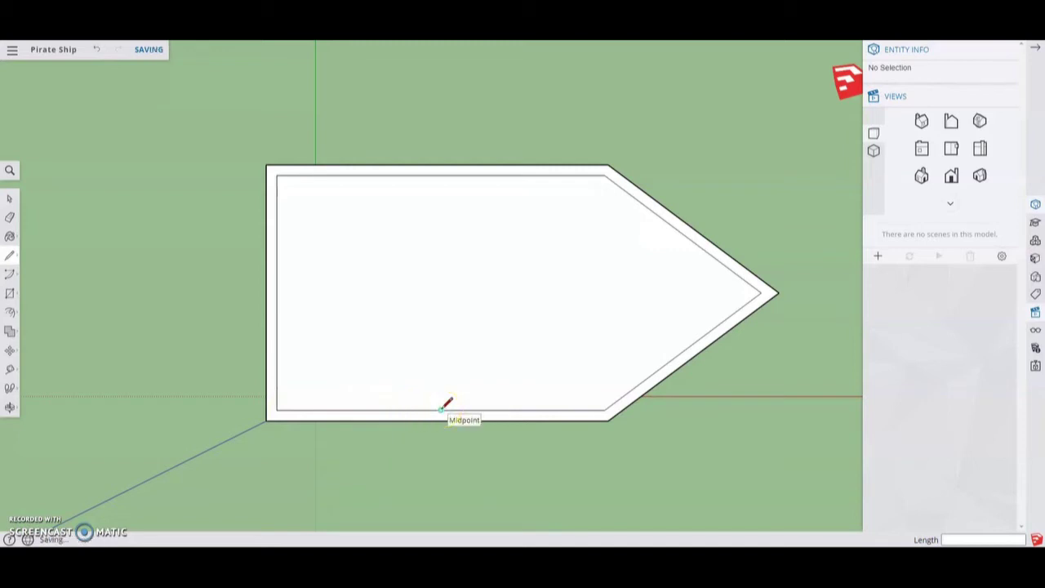
drag(442, 407, 441, 173)
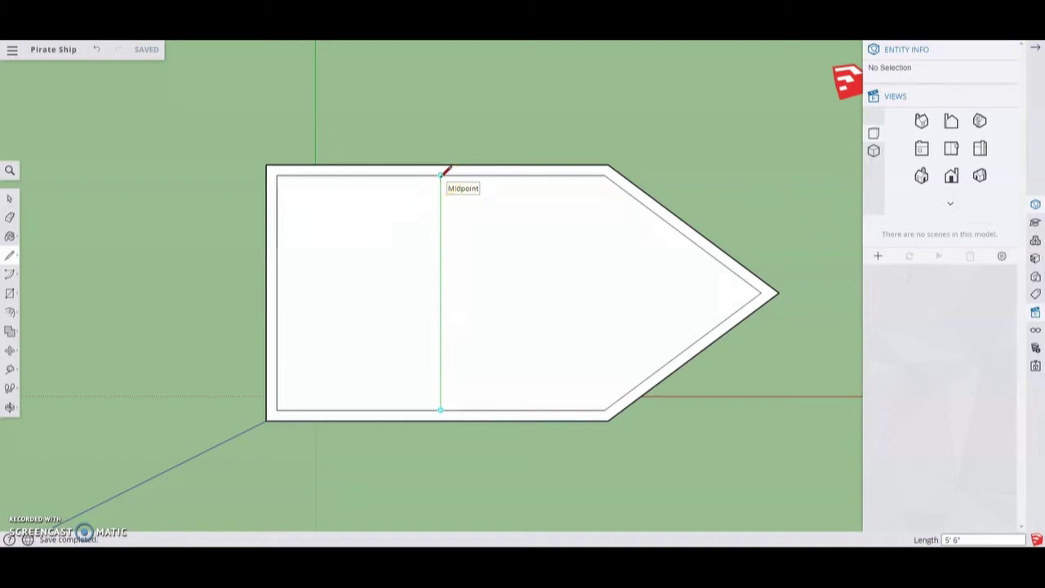
click(440, 176)
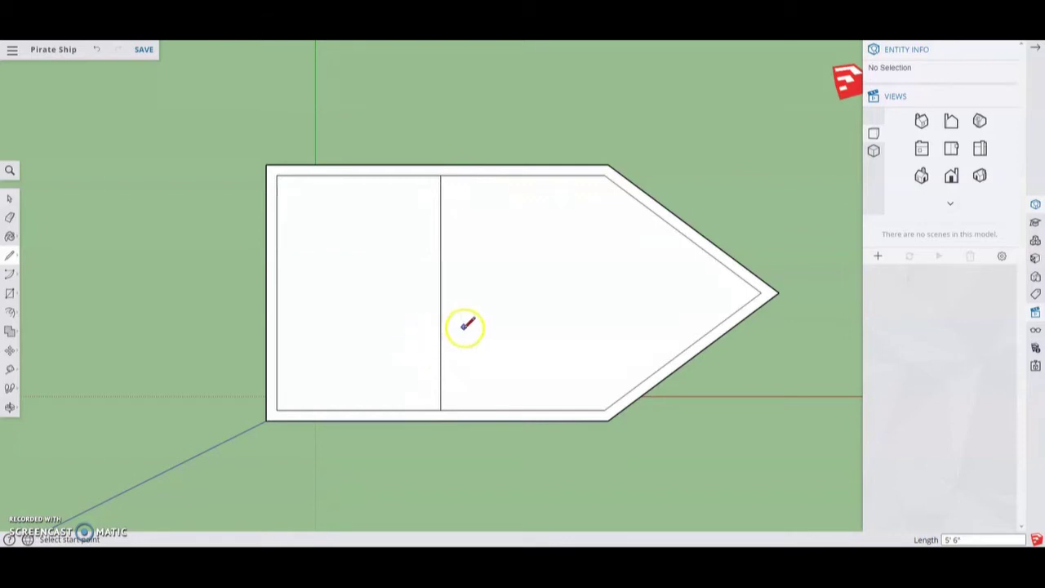
Select the bow section of the deck and switch to the isometric view.
key(space)
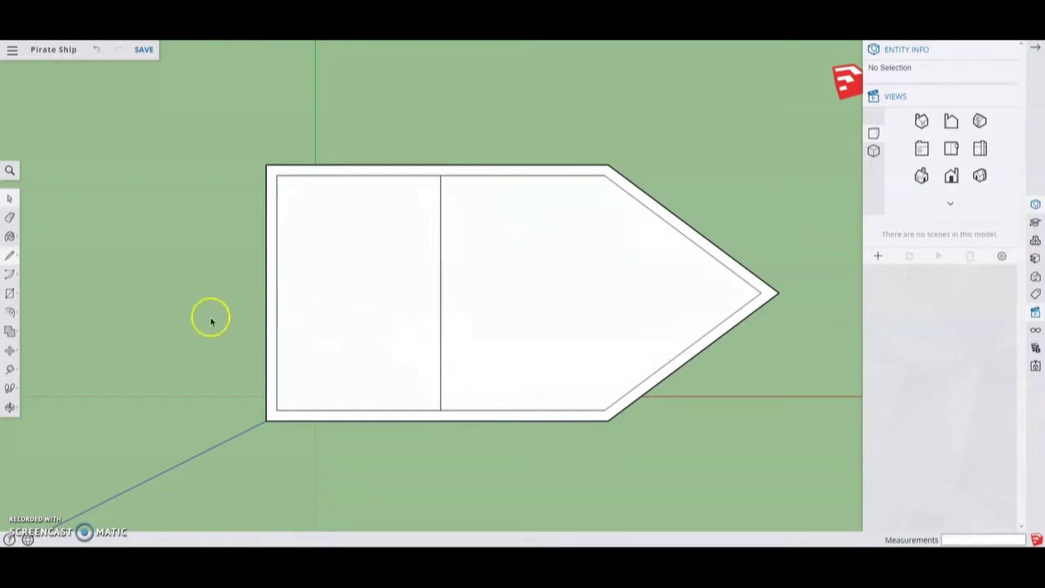
click(329, 296)
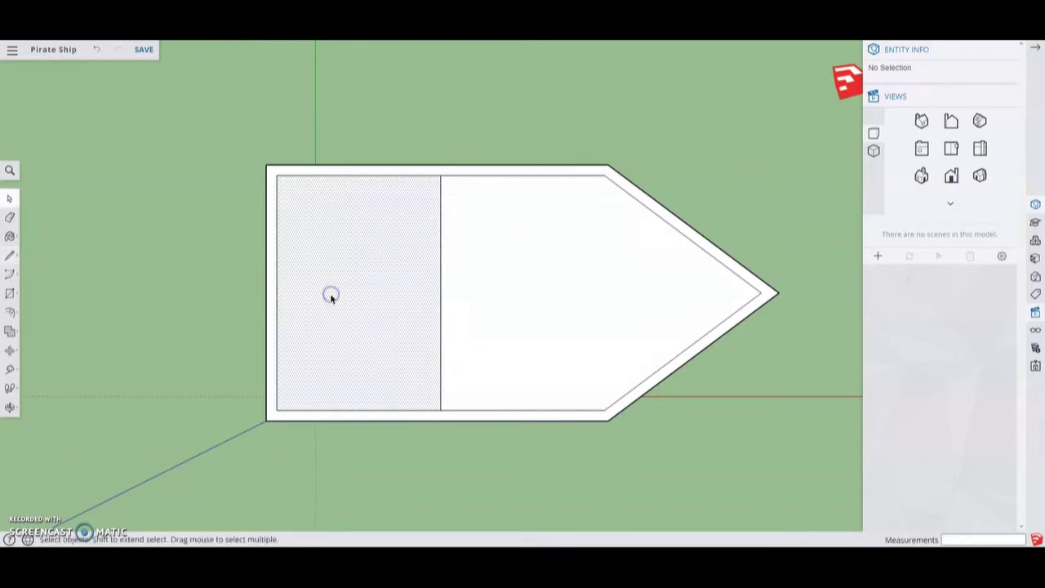
click(582, 303)
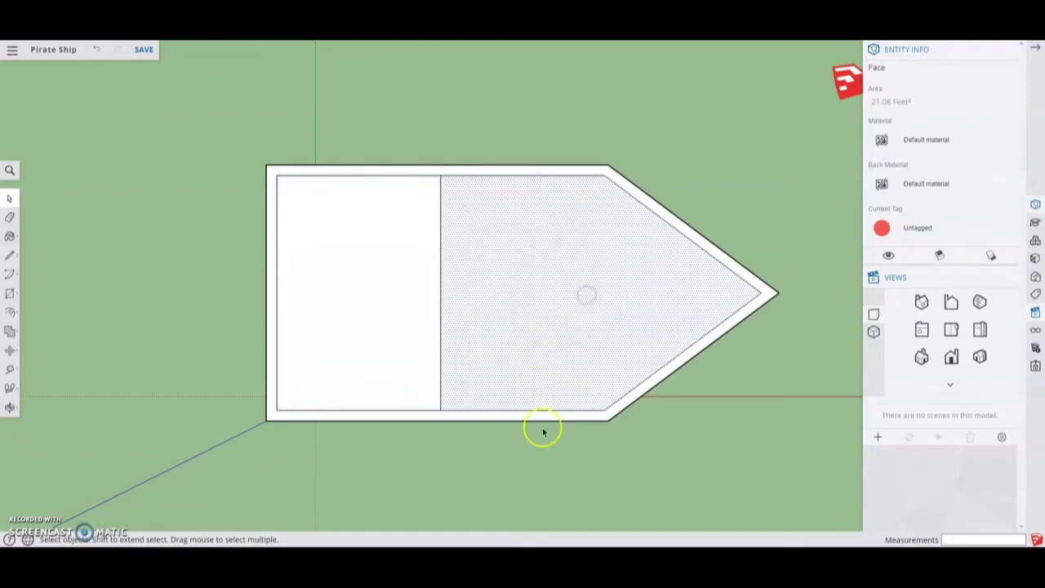
click(979, 357)
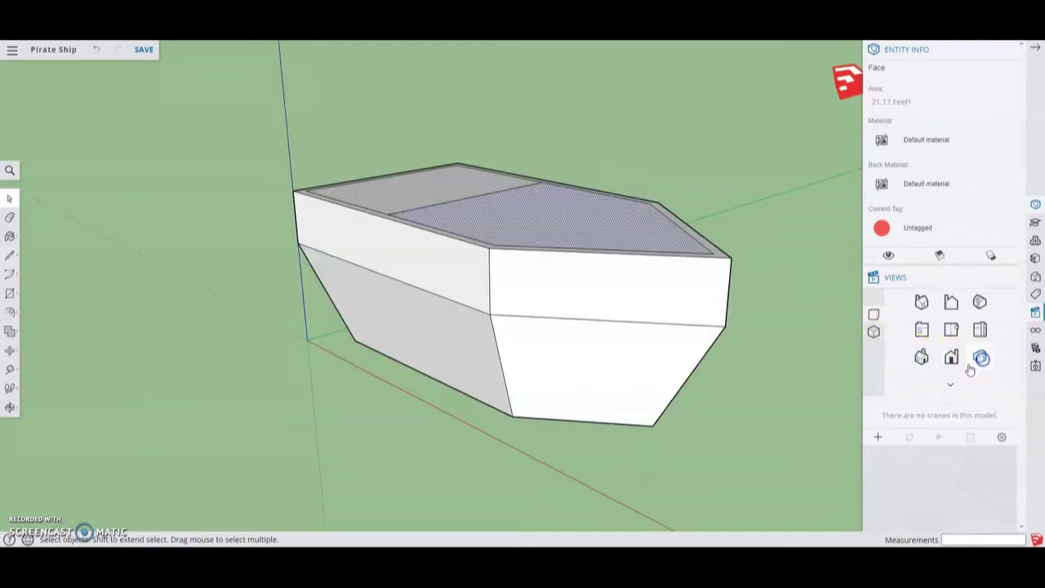
Push the front deck face 1' down into the hull, leaving a thin rim wall.
click(292, 335)
click(492, 220)
click(11, 311)
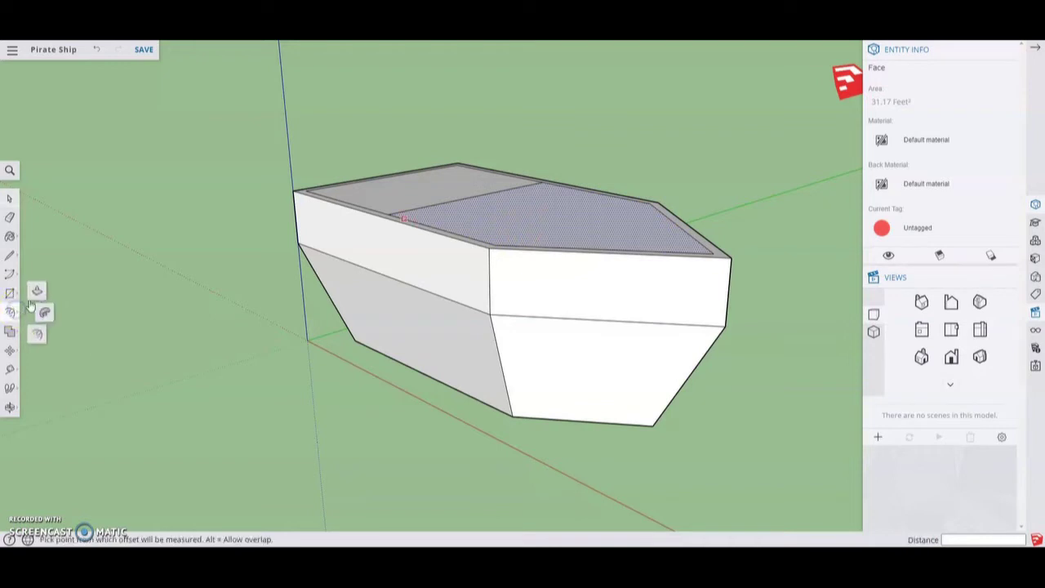
click(37, 290)
drag(513, 214, 528, 236)
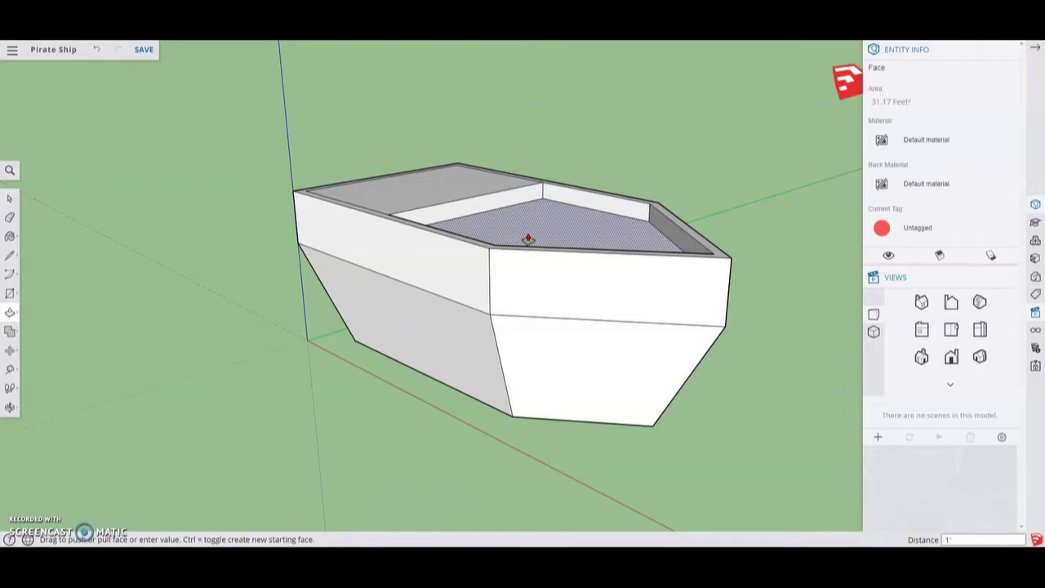
double_click(528, 238)
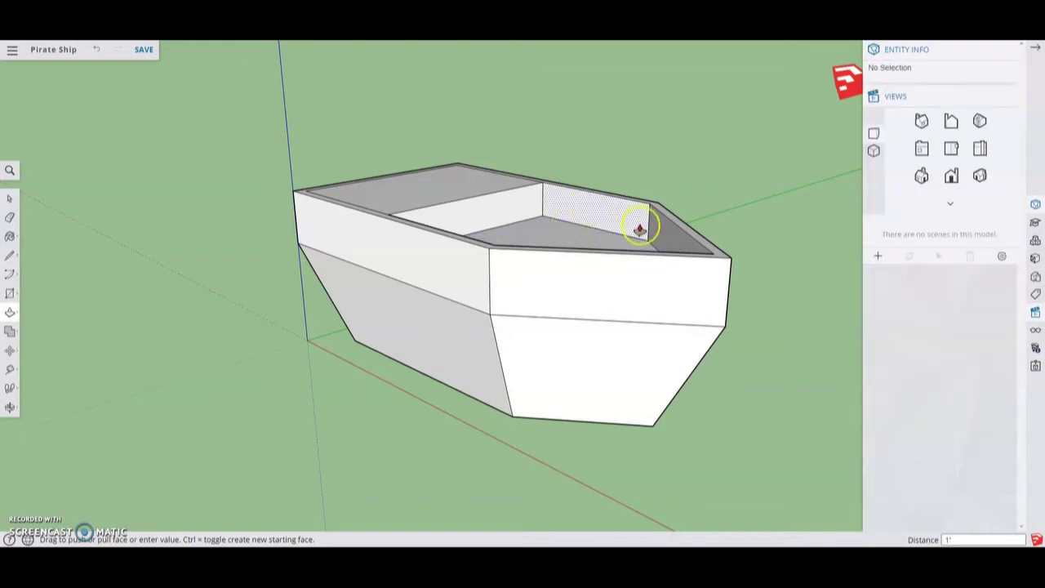
Orbit to look inside the hull and select the rear deck face.
key(space)
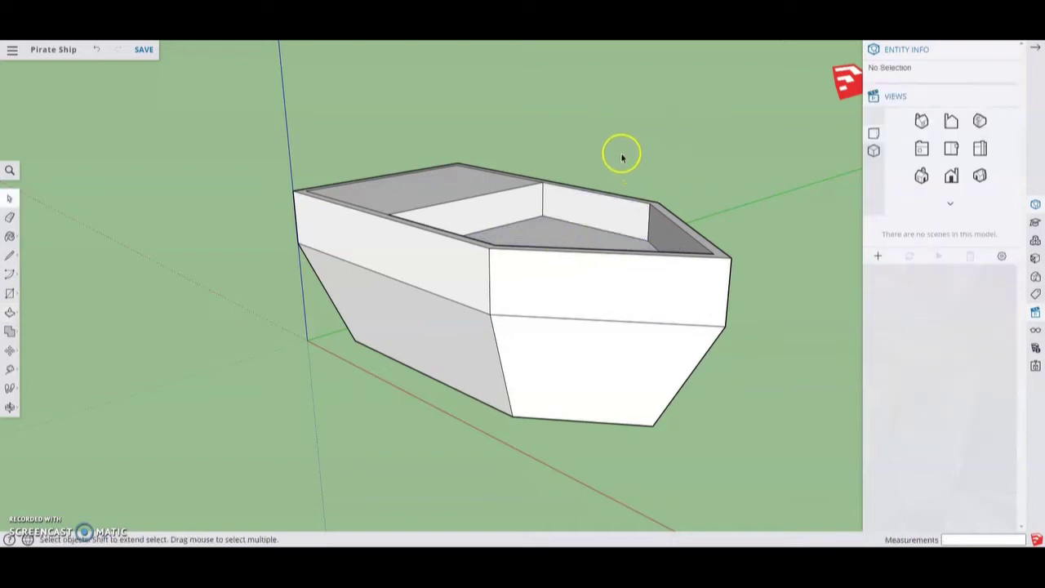
middle_drag(621, 155, 483, 175)
click(482, 176)
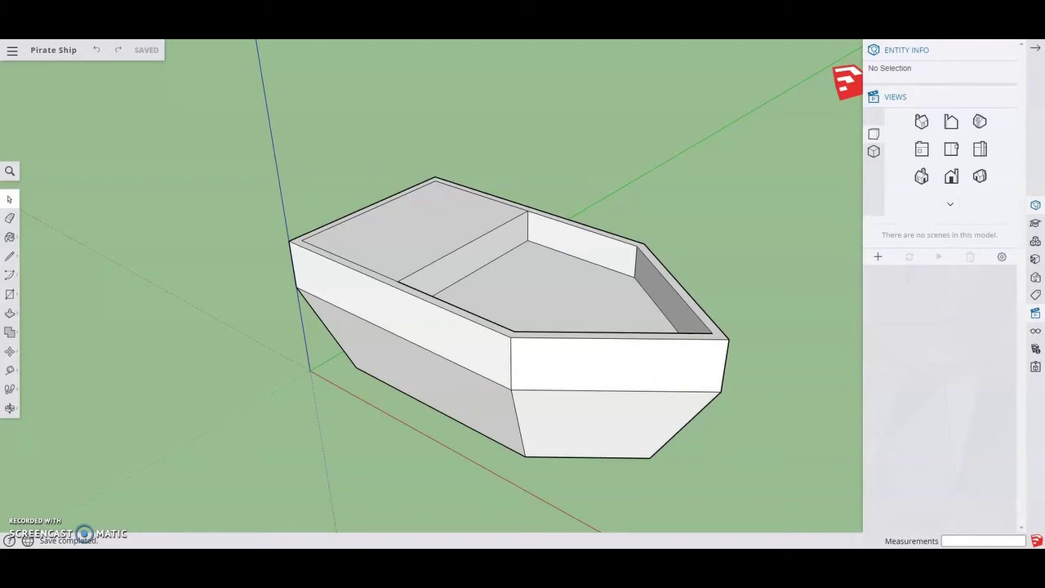
Select the rear deck face and switch to Push/Pull.
click(405, 249)
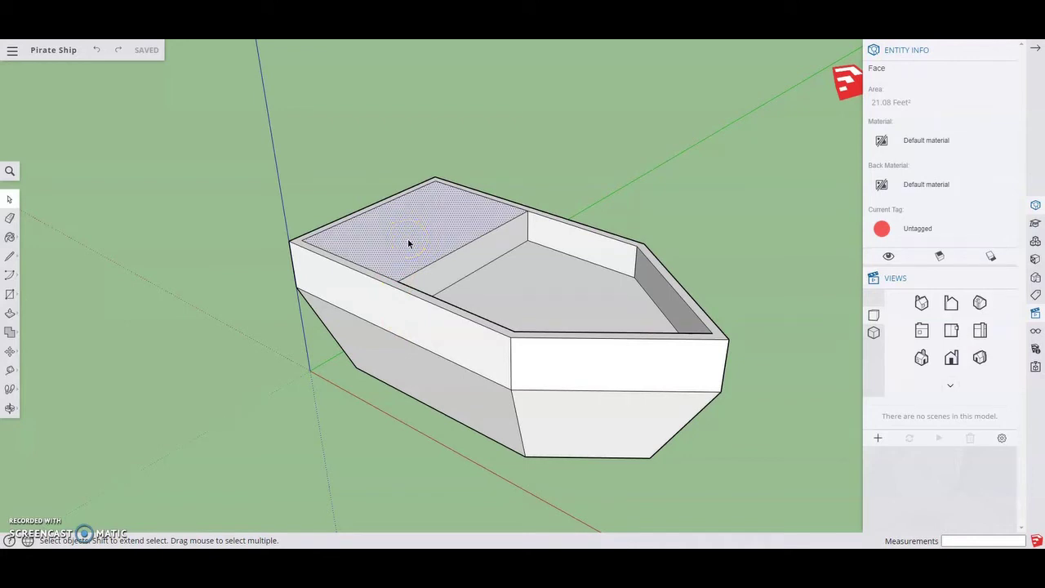
click(332, 189)
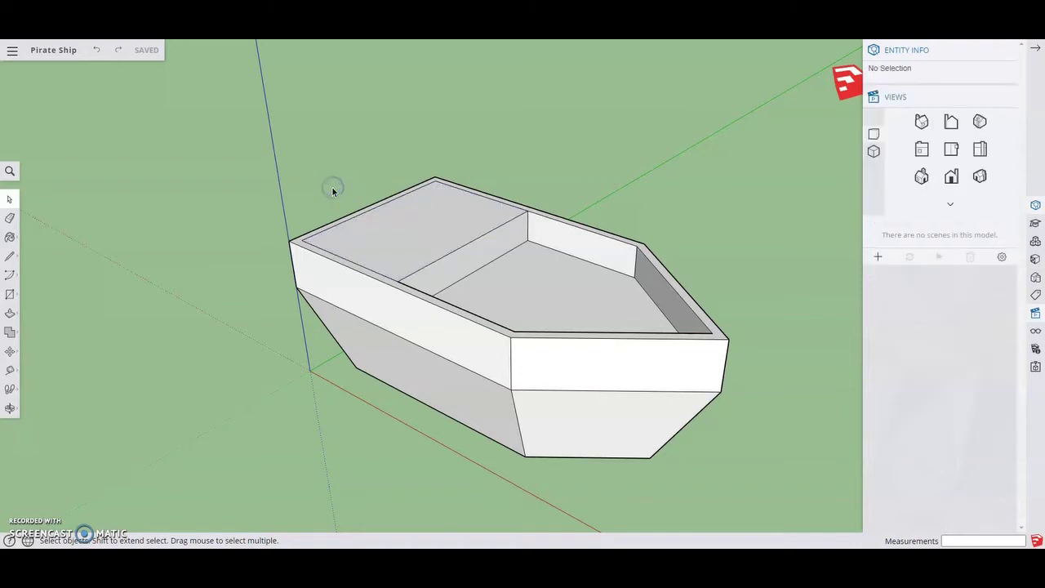
click(440, 260)
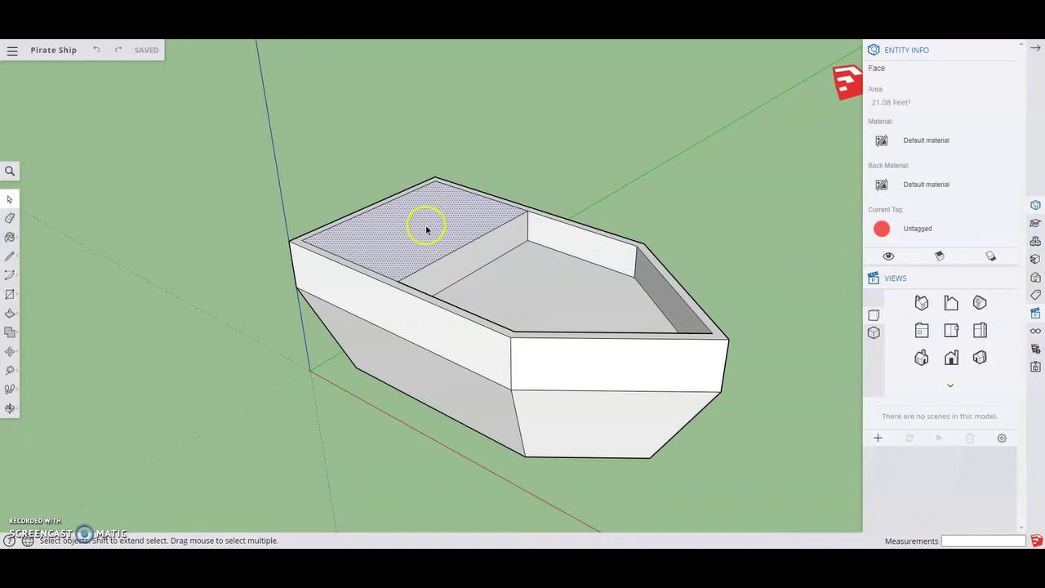
click(10, 313)
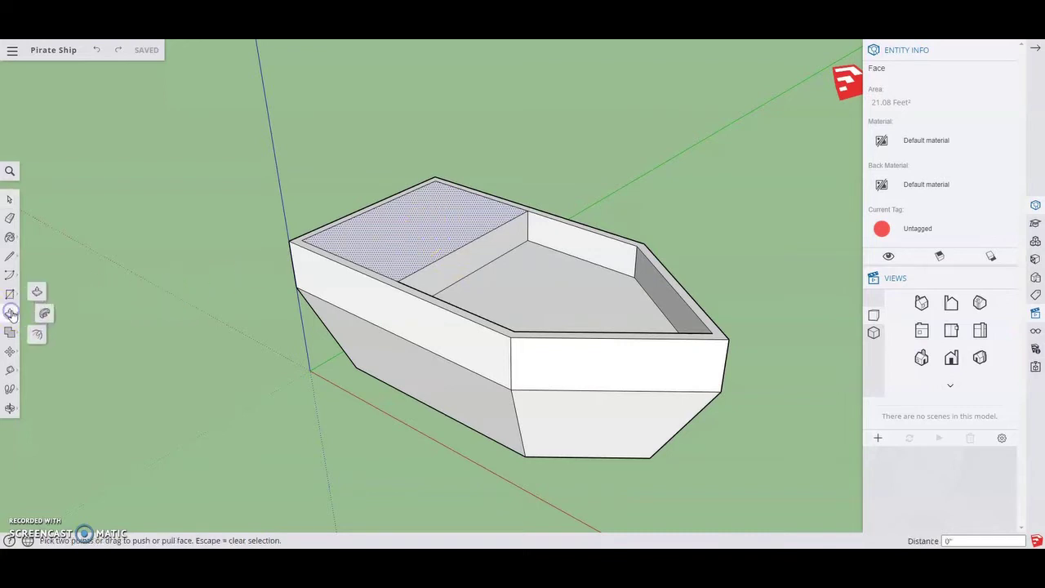
click(36, 292)
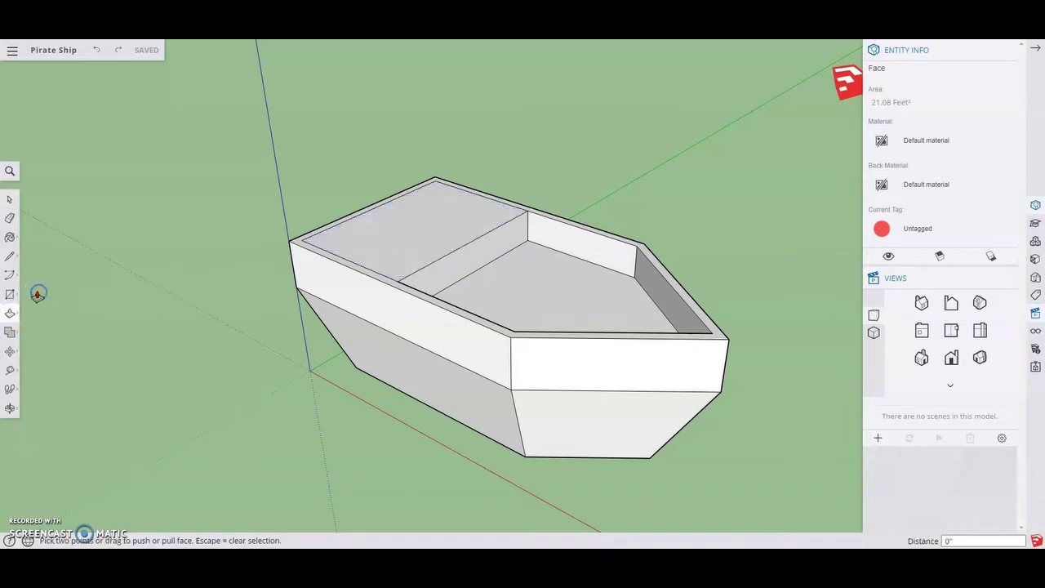
Pull the rear deck face up 3' into a cabin block, cancelling the stray deck-strip push.
click(387, 231)
click(359, 155)
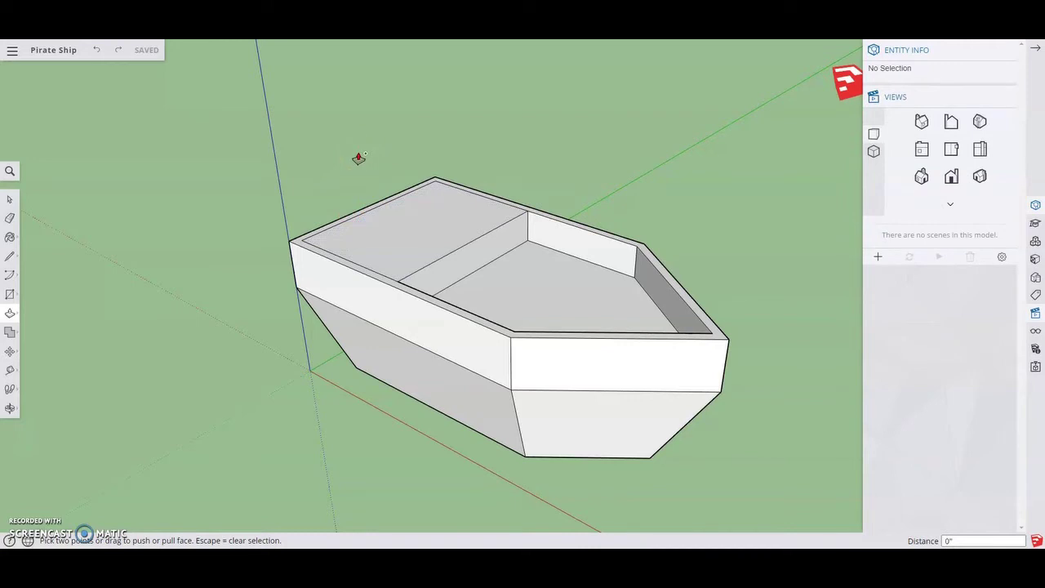
click(406, 235)
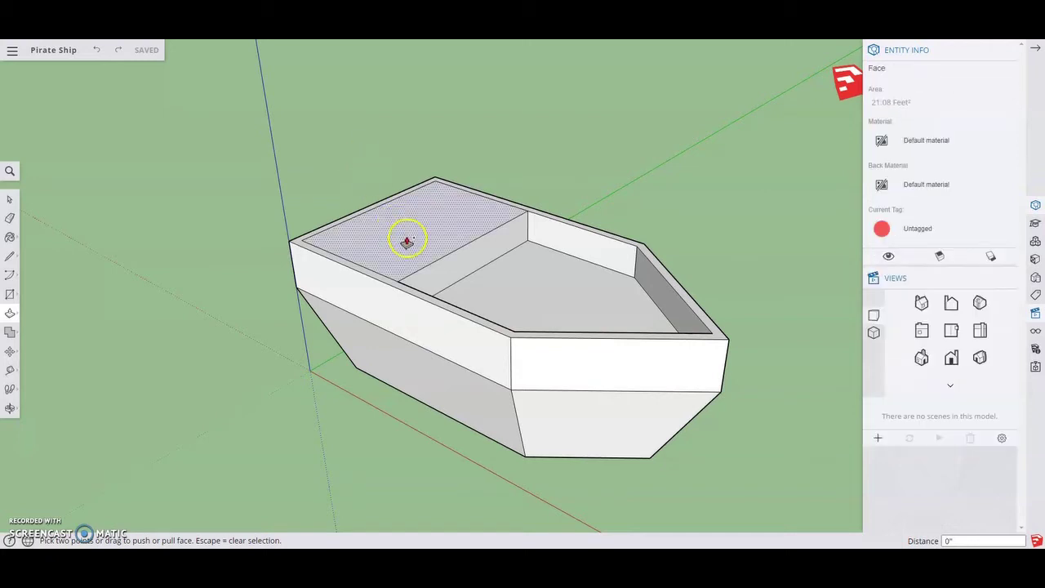
drag(400, 209, 410, 136)
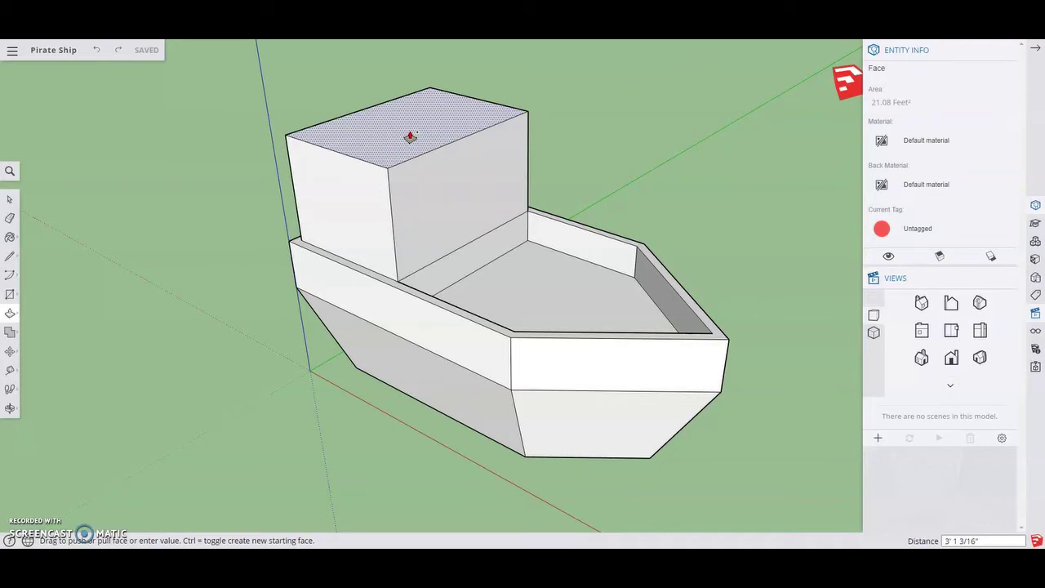
key(Return)
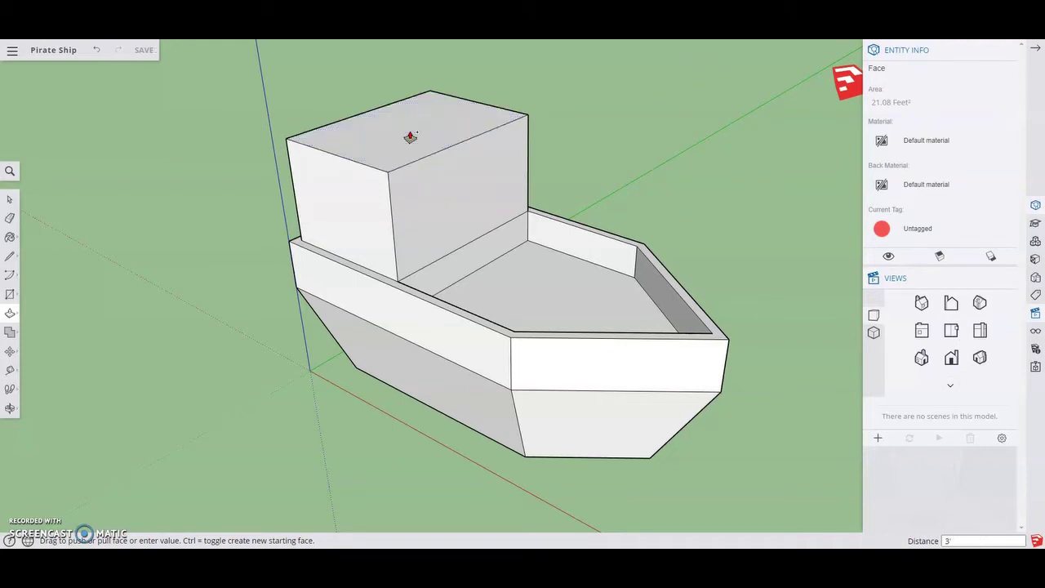
click(466, 254)
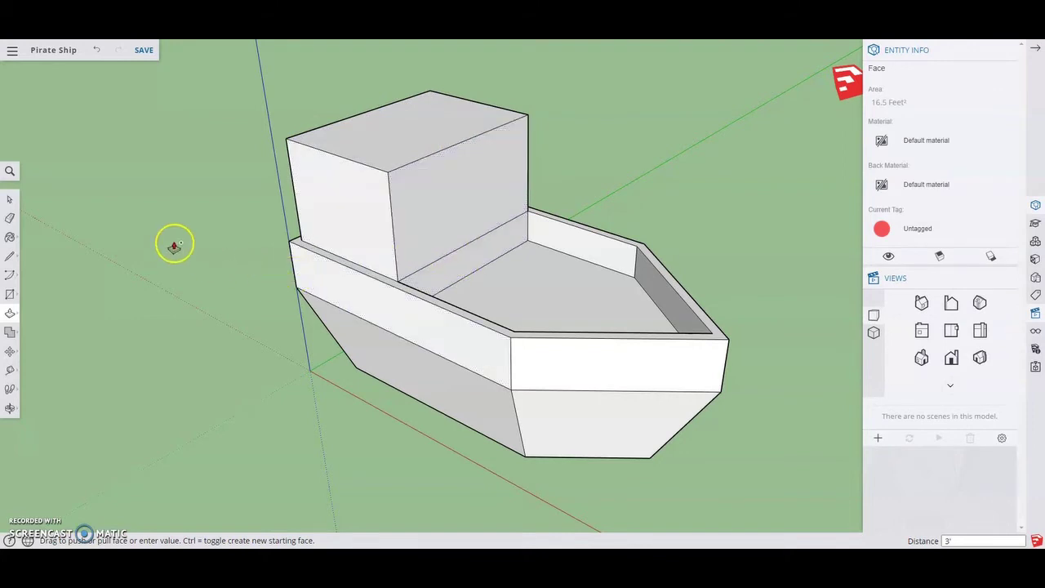
key(Escape)
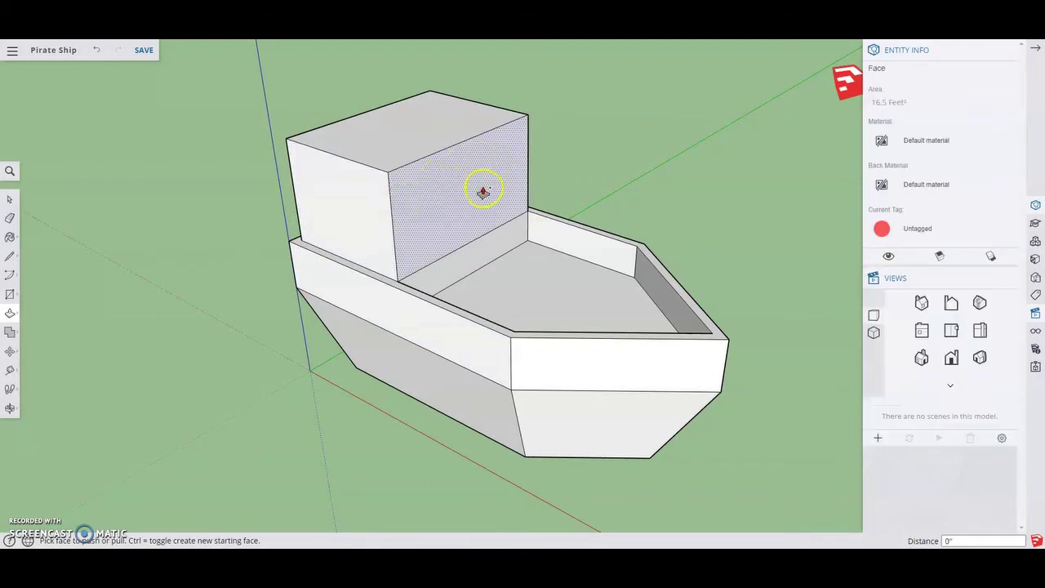
key(space)
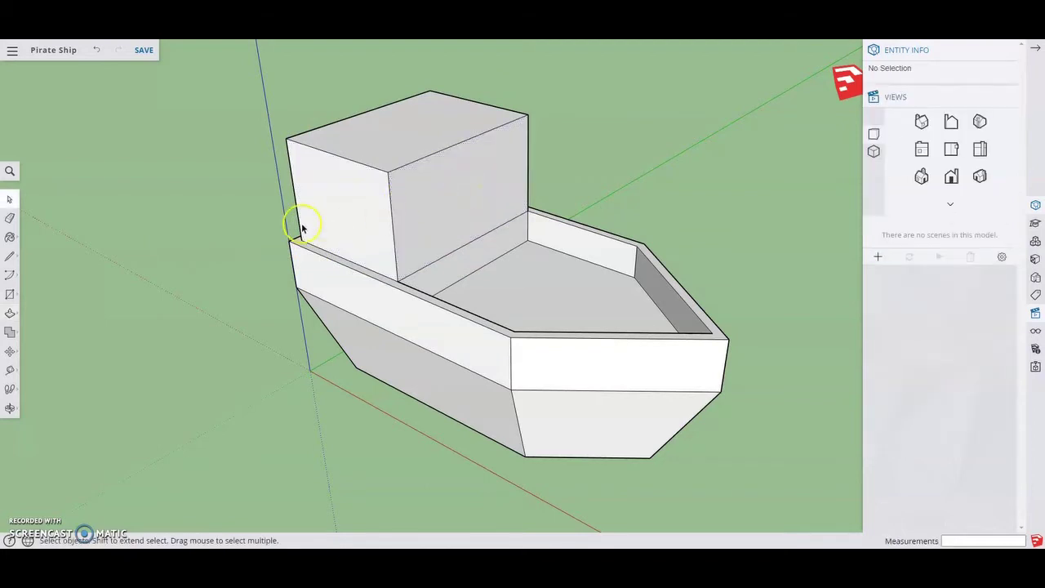
Offset the cabin's front face outline 3 inches inward to frame a window panel.
click(430, 197)
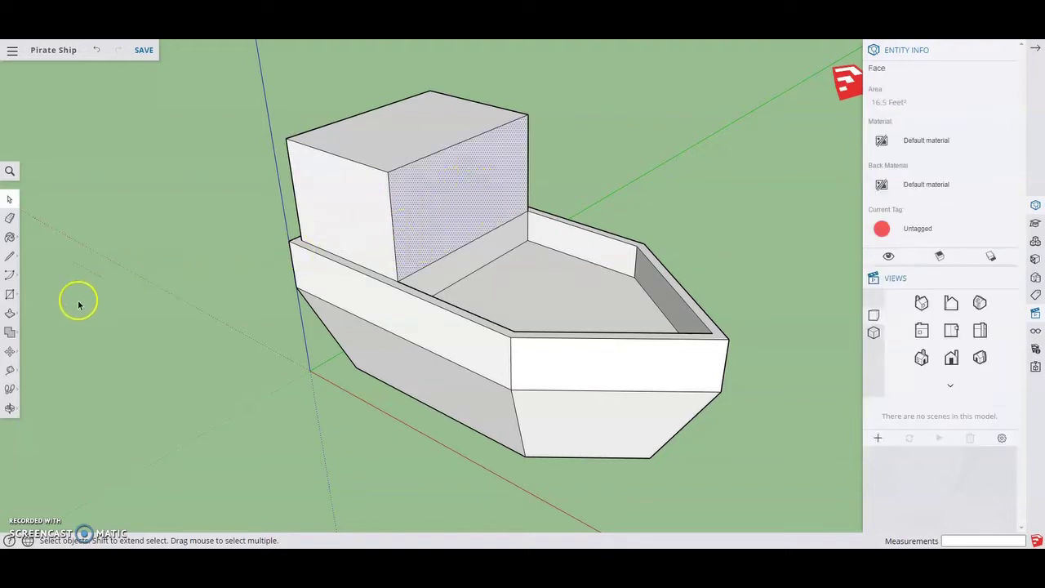
click(9, 312)
click(36, 337)
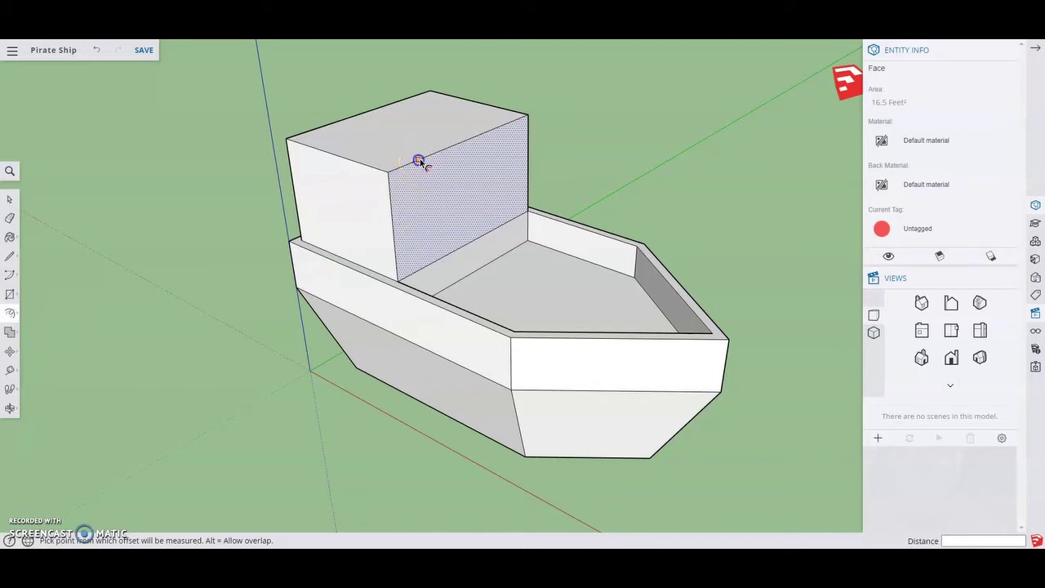
click(418, 160)
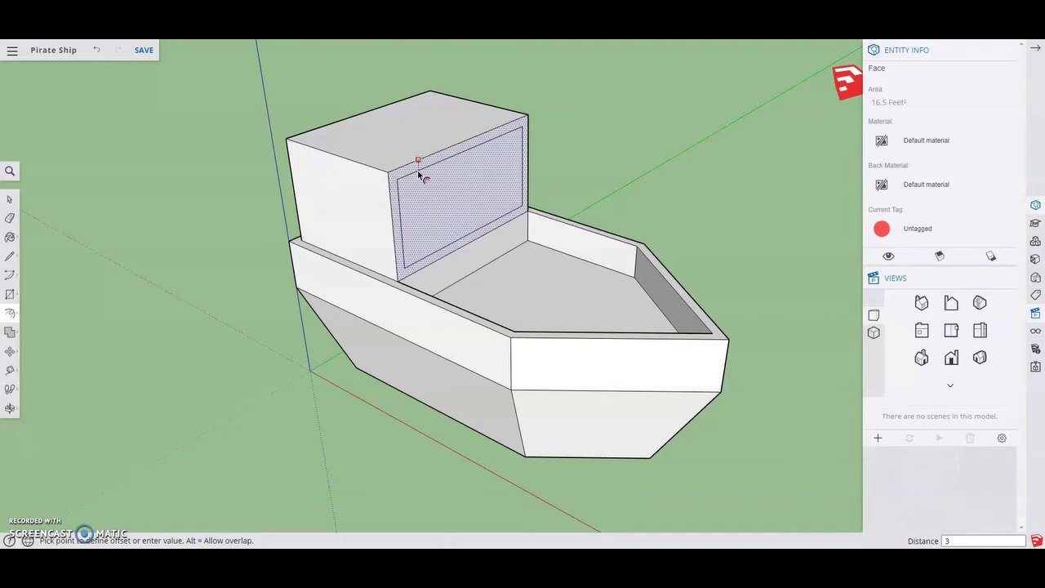
key(Return)
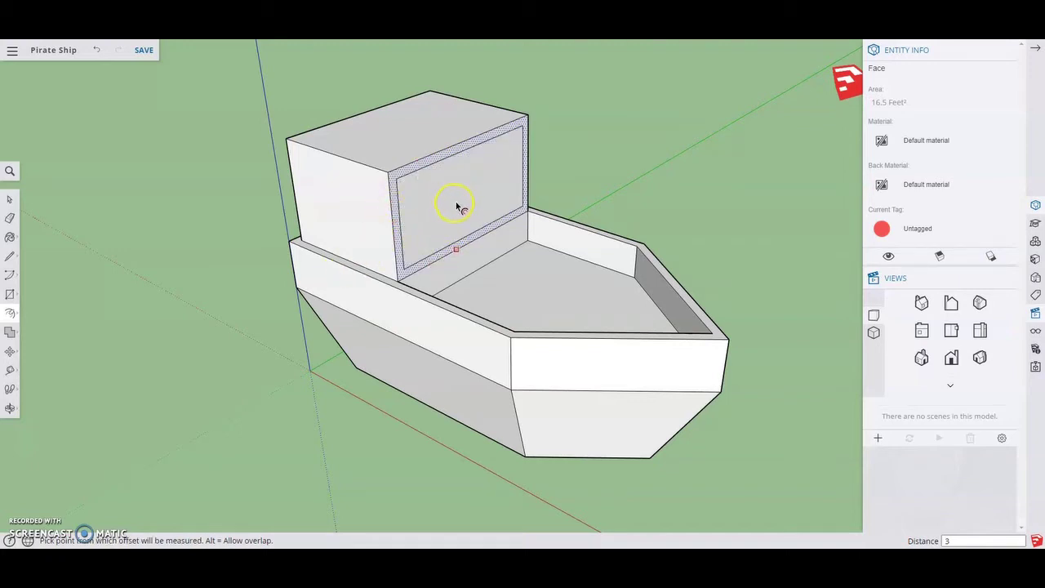
key(space)
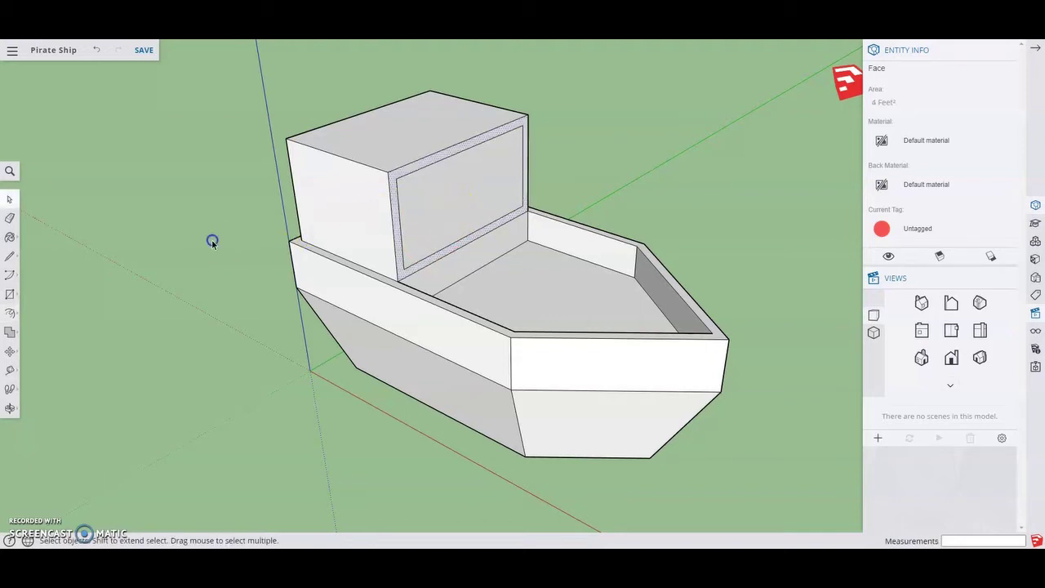
click(212, 240)
click(11, 314)
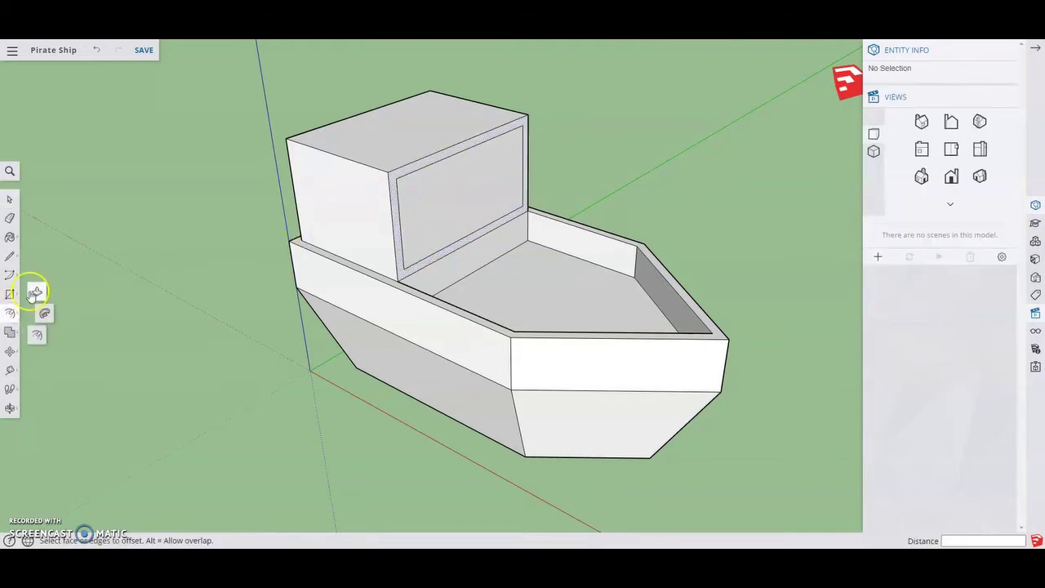
Push the inner cabin panel back 3' 10" to hollow the cabin behind the window frame.
click(38, 291)
click(421, 221)
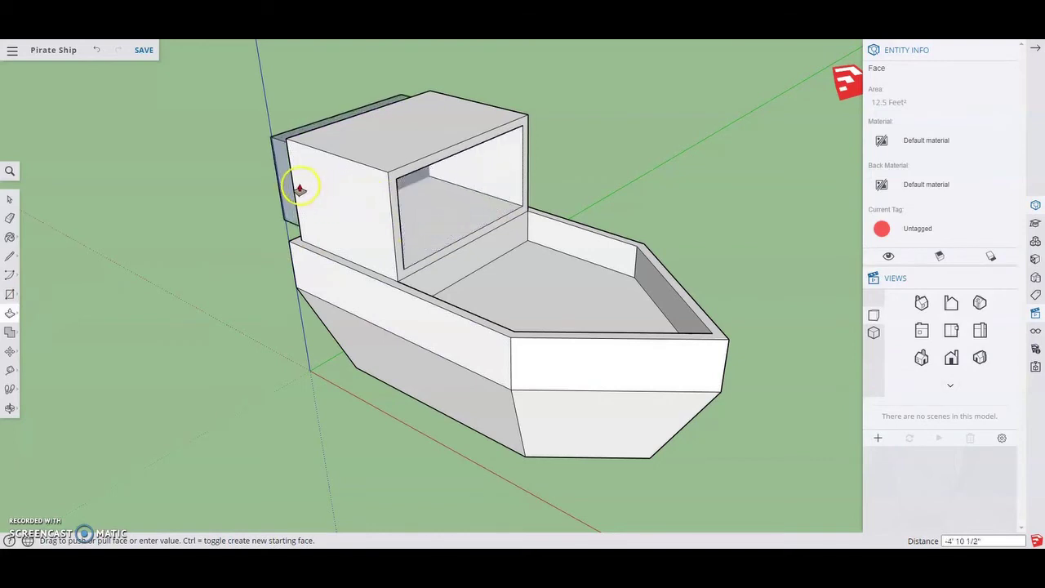
middle_drag(585, 196, 361, 160)
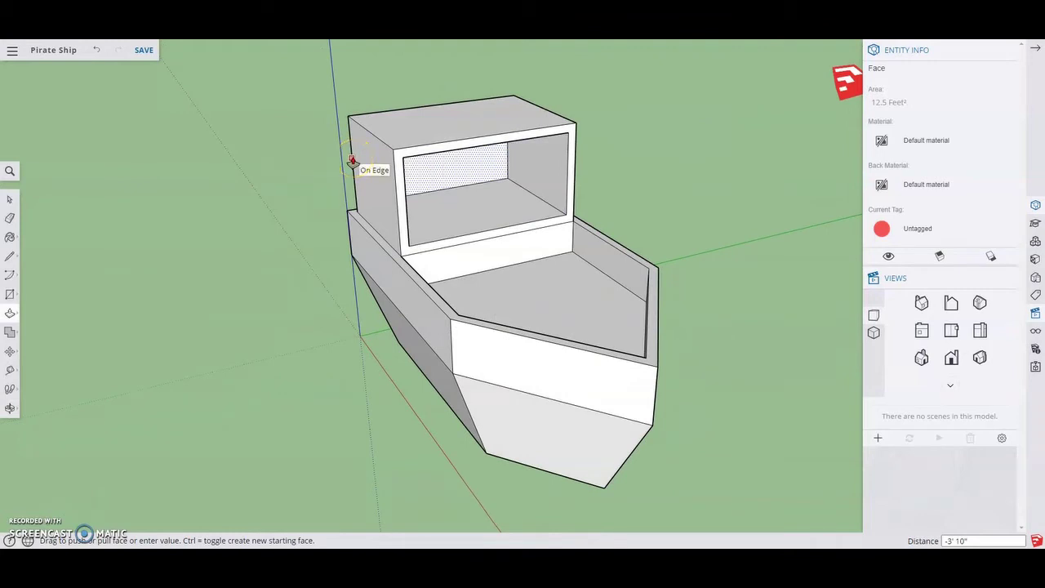
click(353, 159)
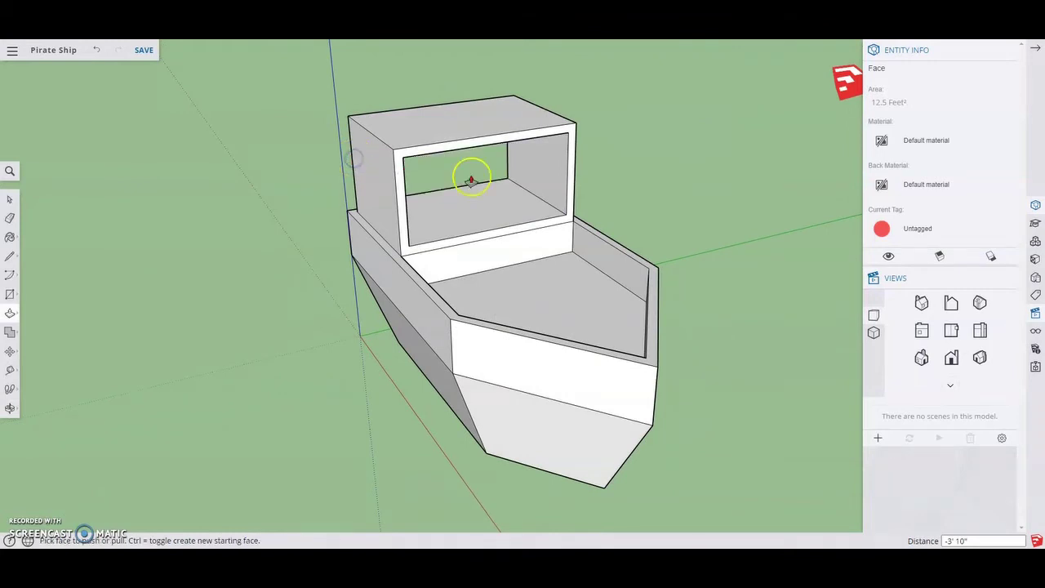
Orbit and zoom to view the boat from above-front, then click the cabin's top face.
middle_drag(466, 175, 553, 145)
scroll(601, 179, up, 5)
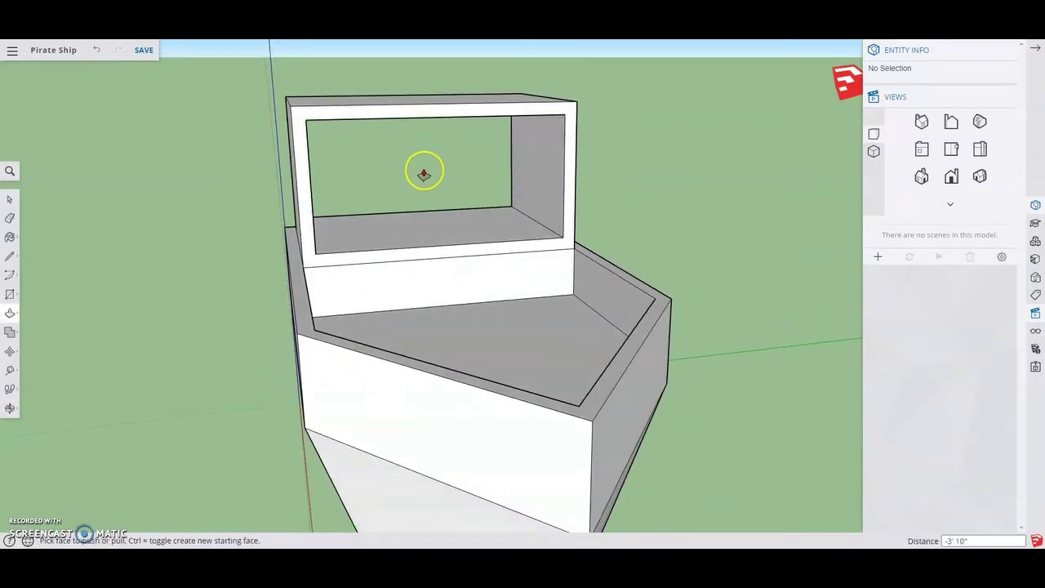
middle_drag(263, 219, 522, 285)
click(372, 126)
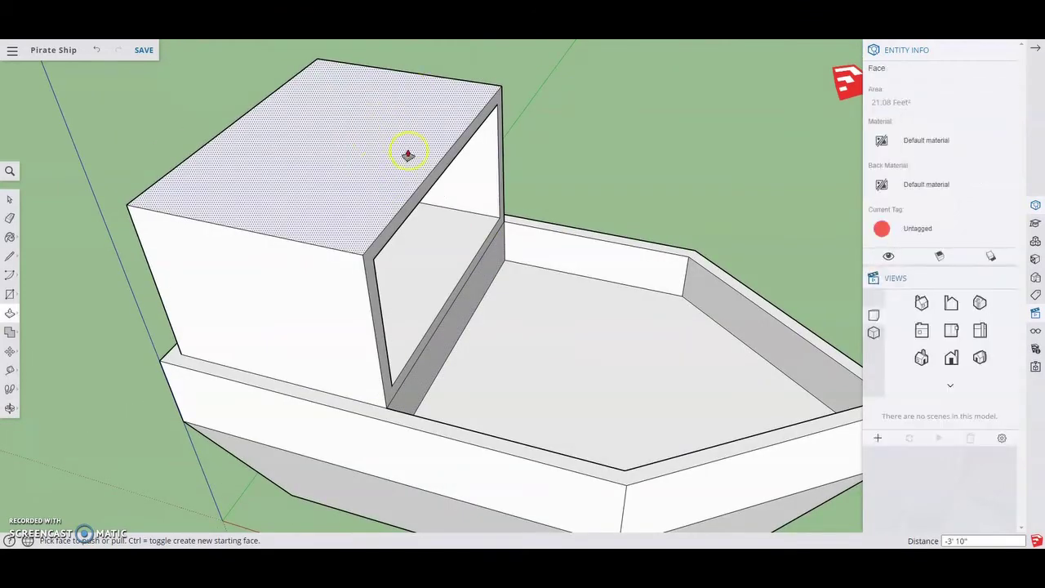
In Top view, draw a 3' 10" line across the cabin roof between edge midpoints, then return to Iso.
click(957, 179)
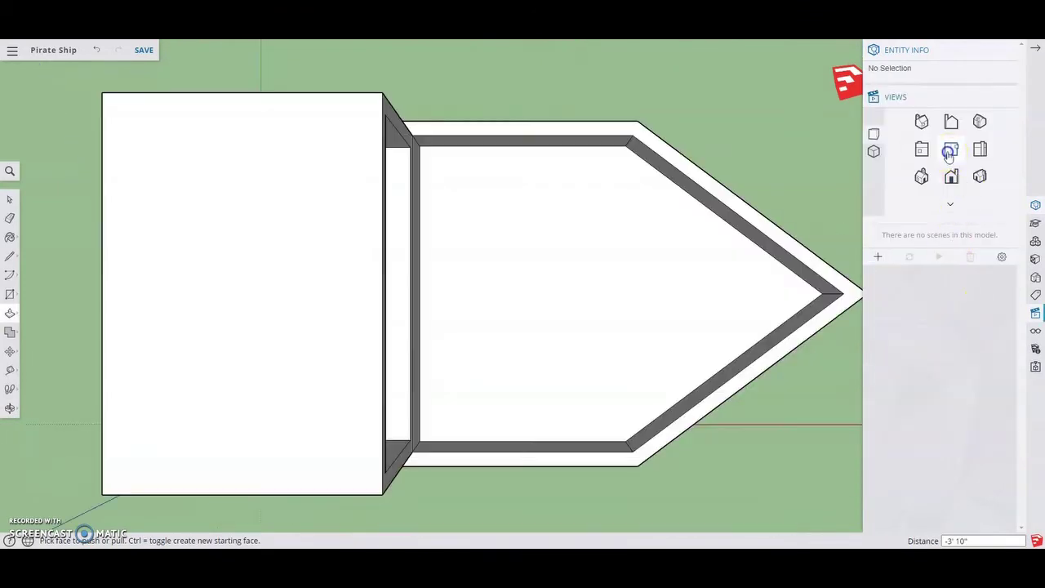
scroll(478, 324, down, 2)
click(478, 324)
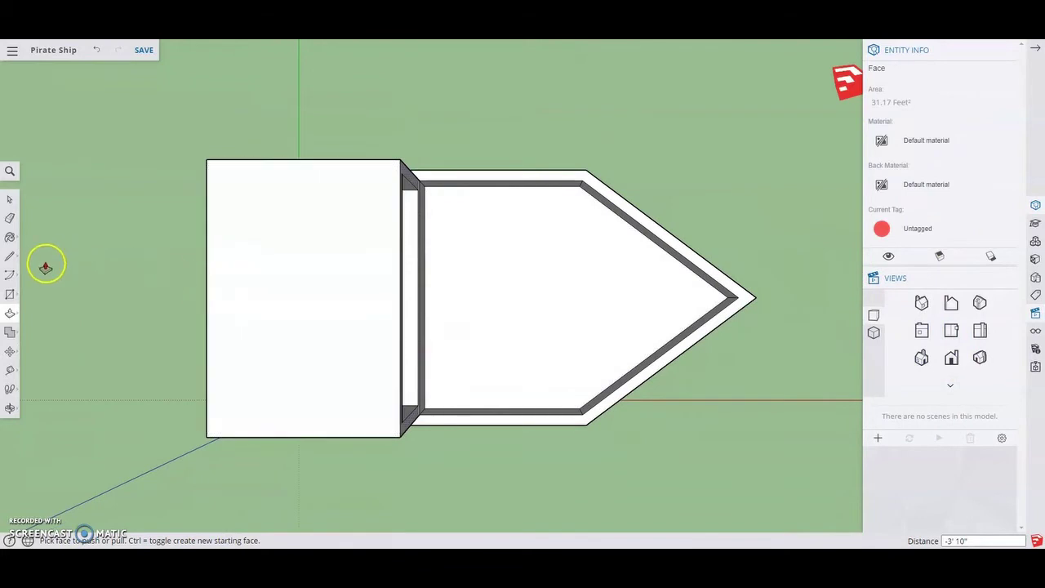
click(10, 255)
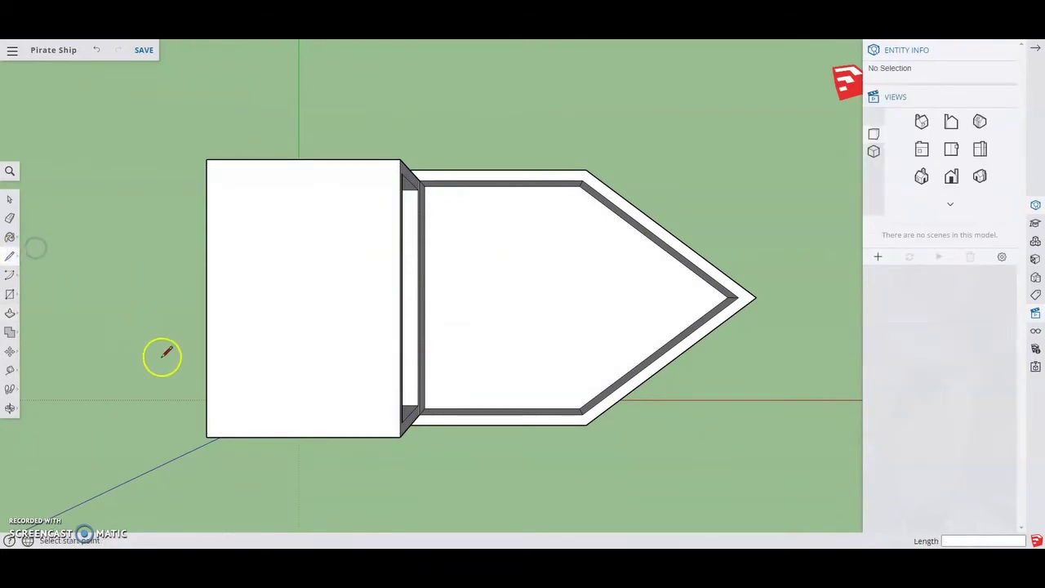
click(206, 298)
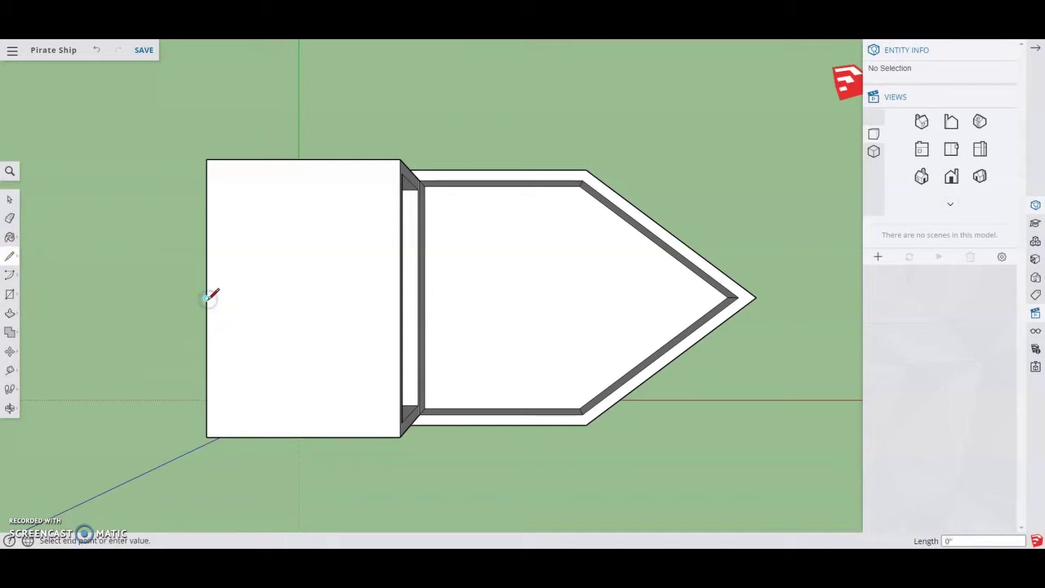
click(400, 298)
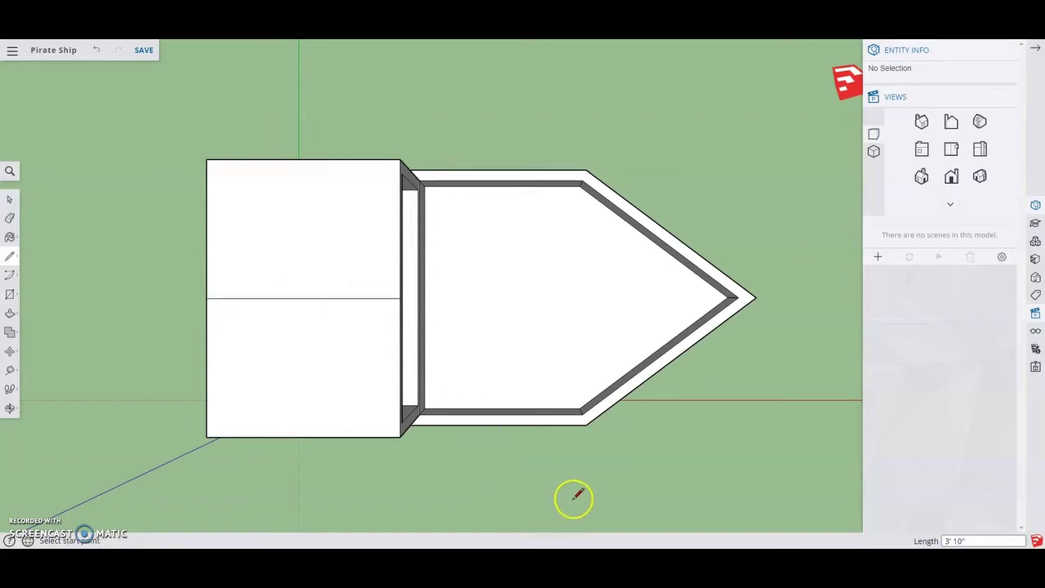
click(980, 177)
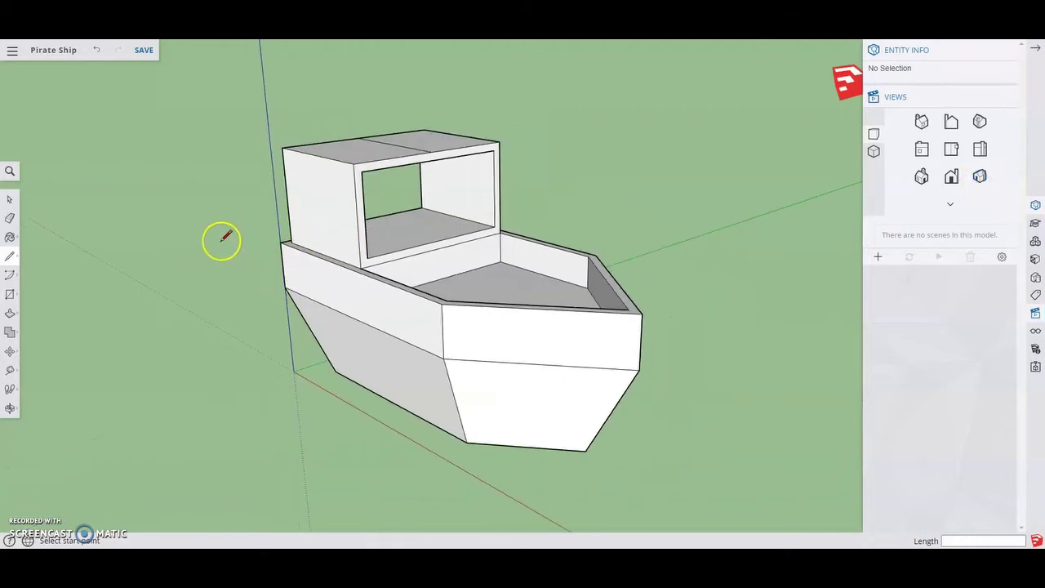
Move the cabin roof's centre edge 2' straight up to form a gable ridge.
middle_drag(221, 238, 222, 280)
drag(222, 280, 233, 243)
key(l)
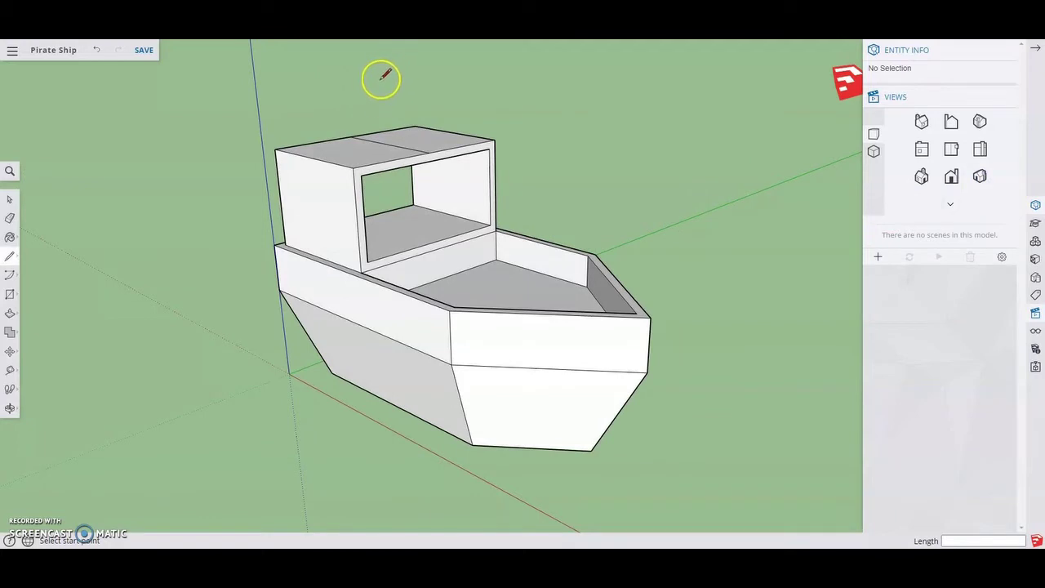
key(space)
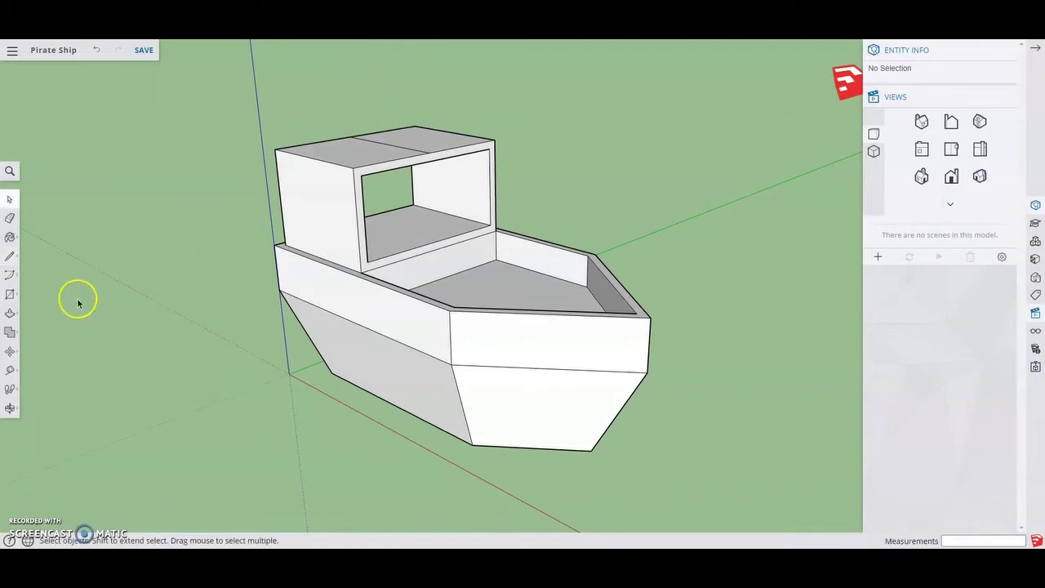
click(9, 351)
click(39, 326)
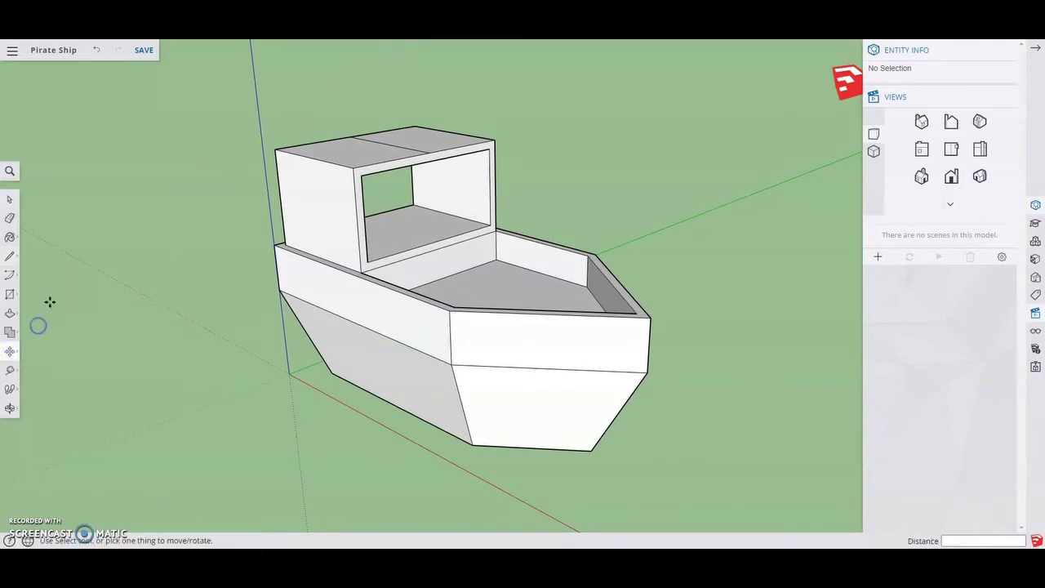
click(388, 146)
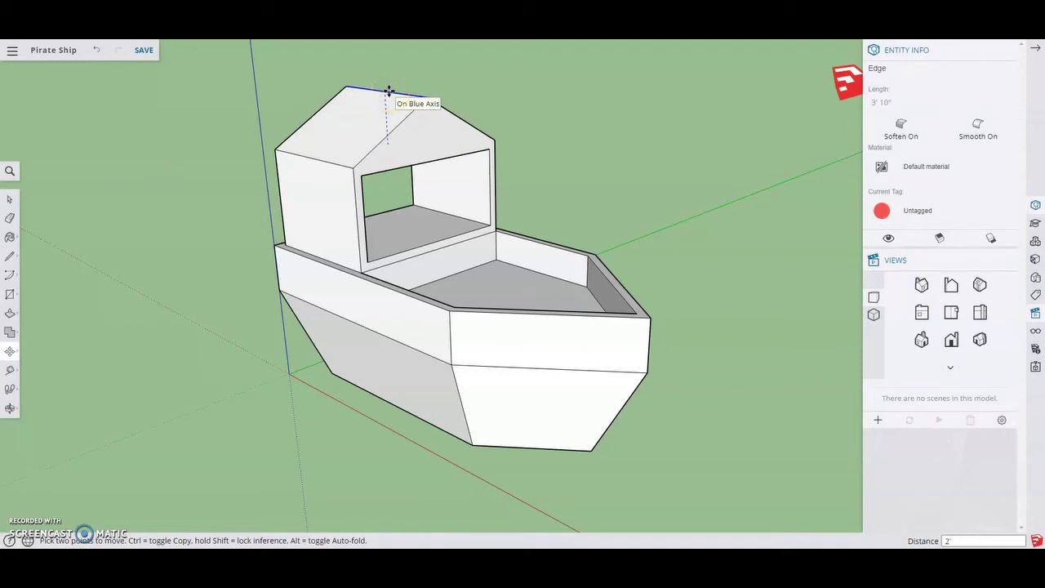
click(389, 91)
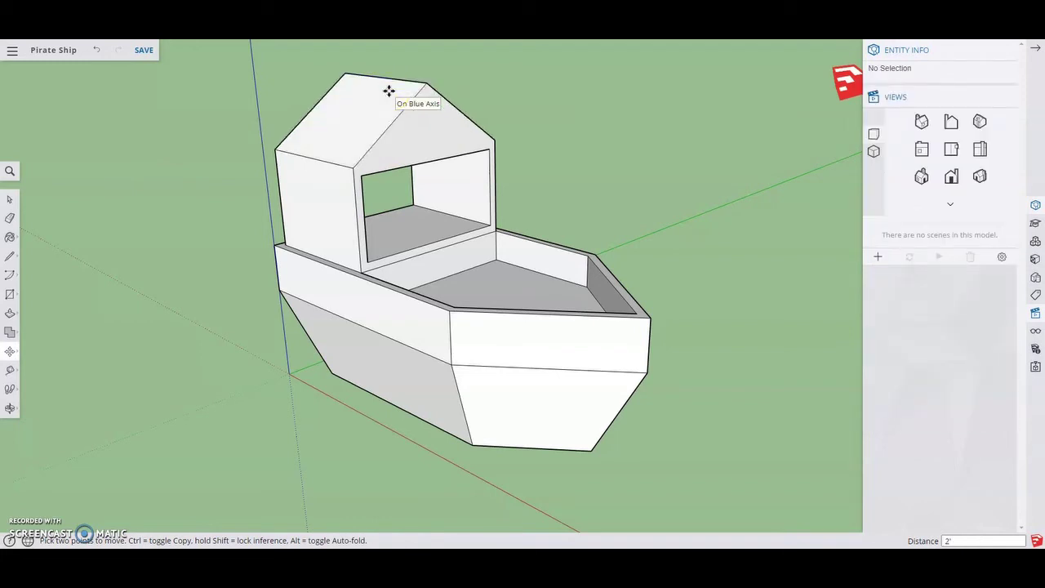
click(517, 133)
click(584, 194)
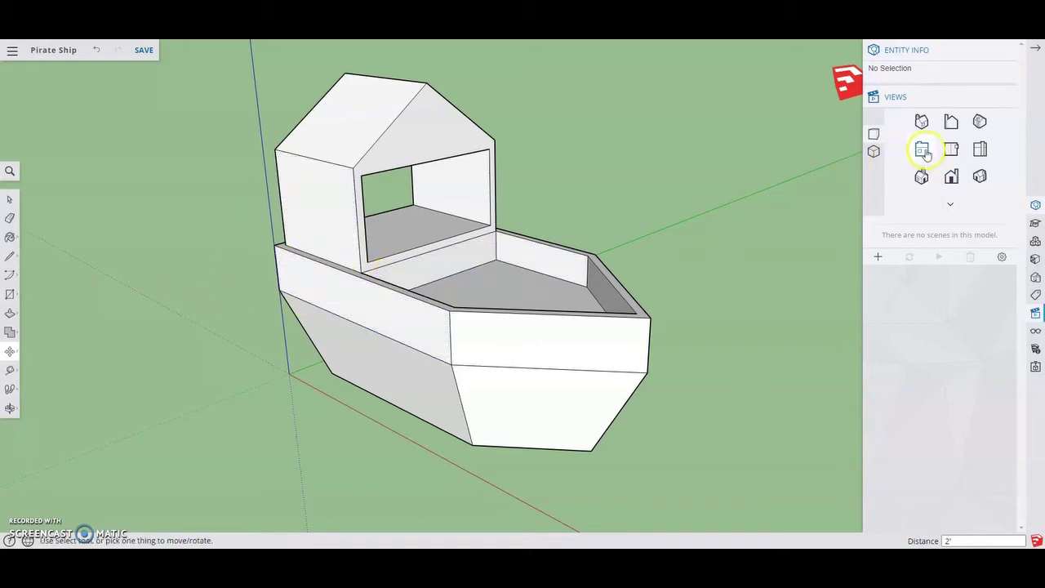
Check the Front and opposite end views, then orbit to a side view and select the cabin's side wall.
click(923, 150)
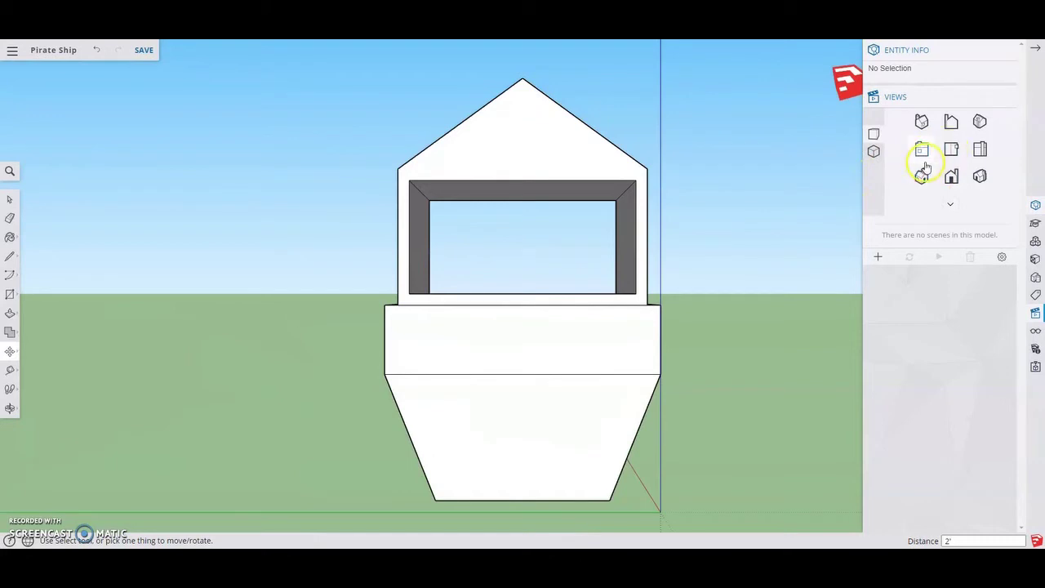
click(980, 149)
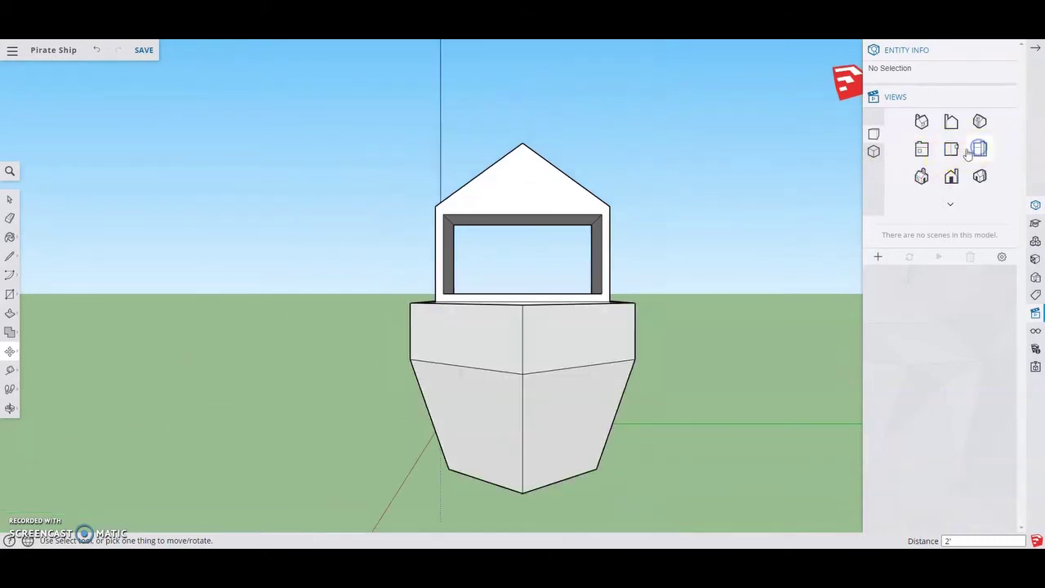
middle_drag(350, 262, 387, 290)
key(space)
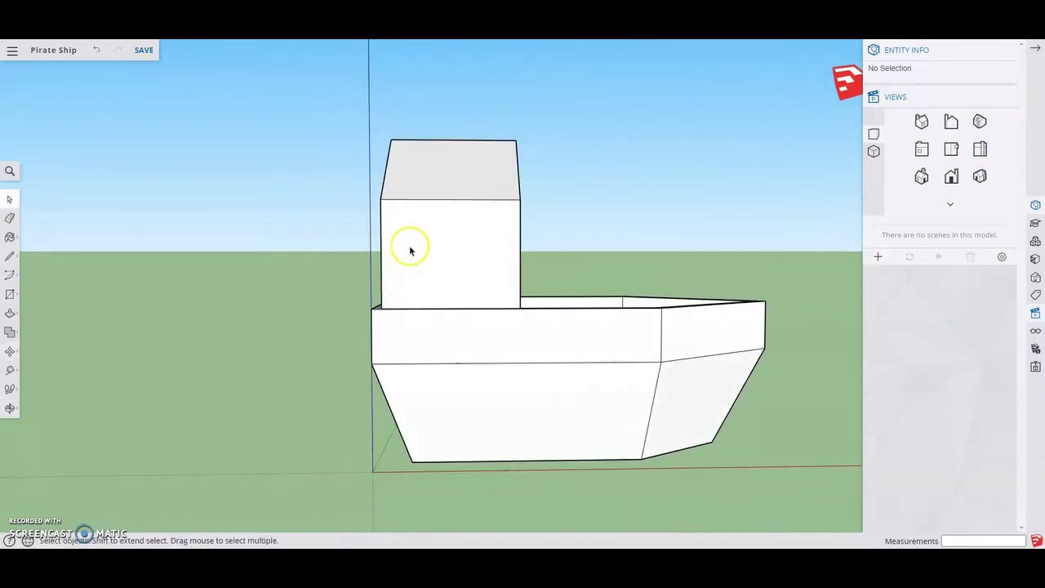
click(410, 245)
click(434, 264)
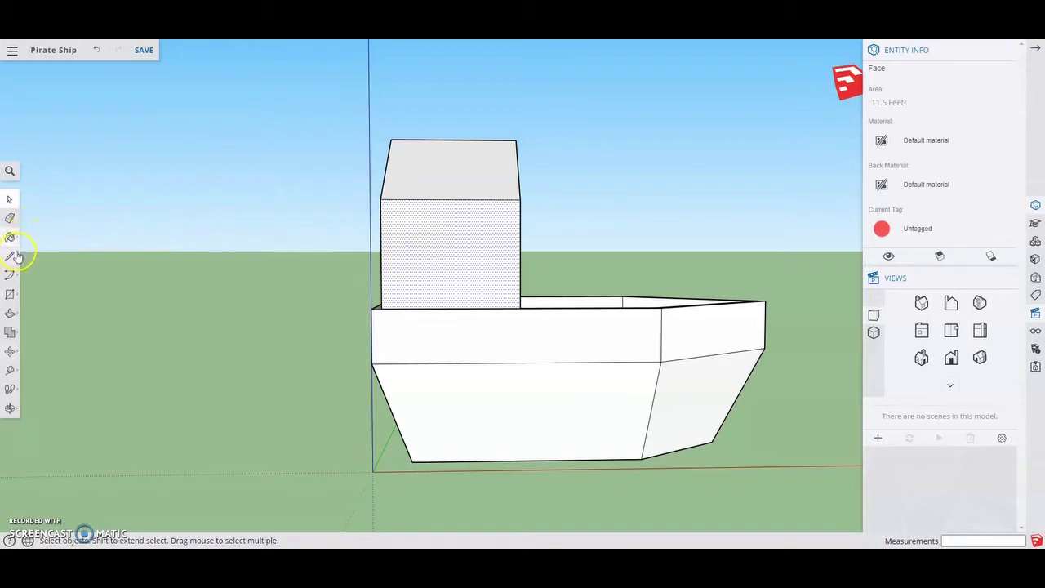
Offset the cabin side wall's outline 4 inward.
click(9, 315)
mouse_move(9, 315)
click(33, 335)
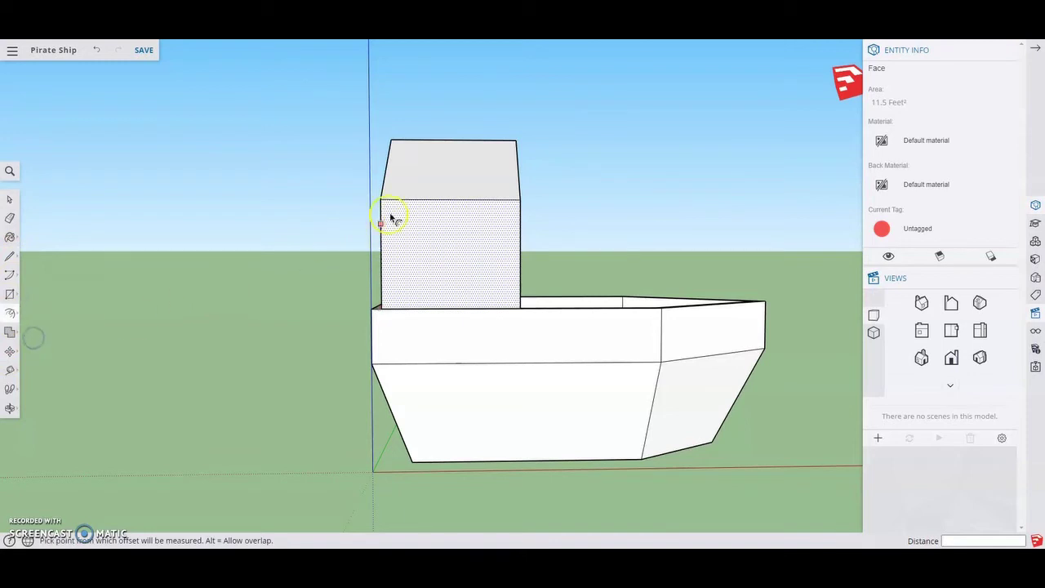
click(439, 200)
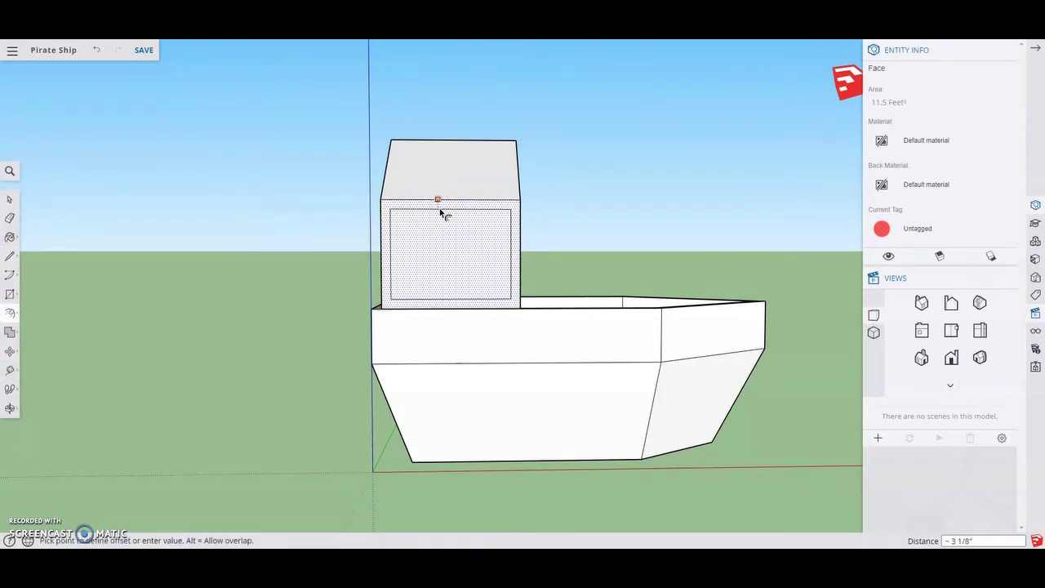
text(4)
key(Return)
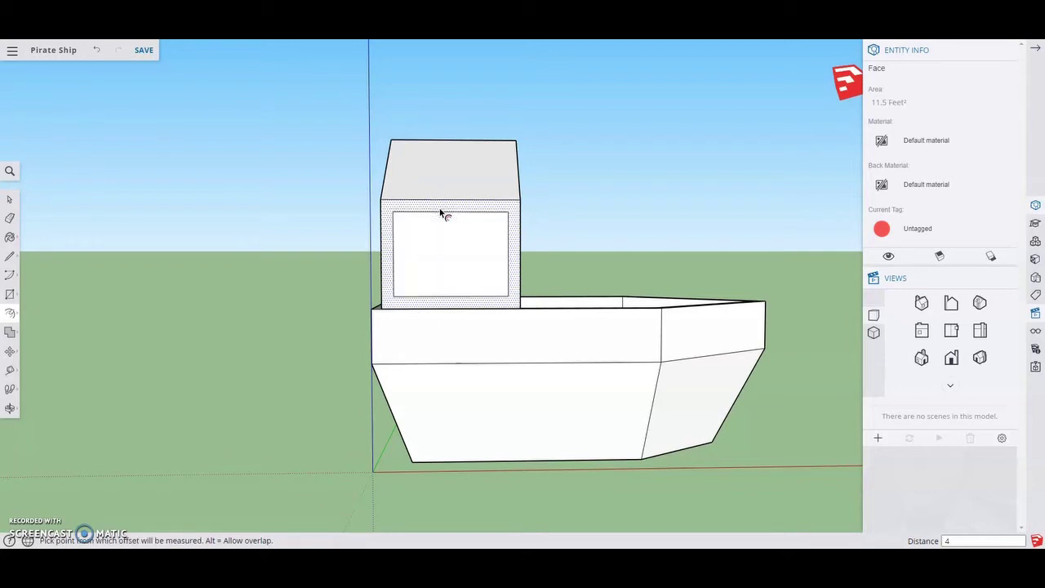
Push the inset side panel through the wall to open the window.
middle_drag(591, 219, 400, 280)
scroll(448, 294, up, 5)
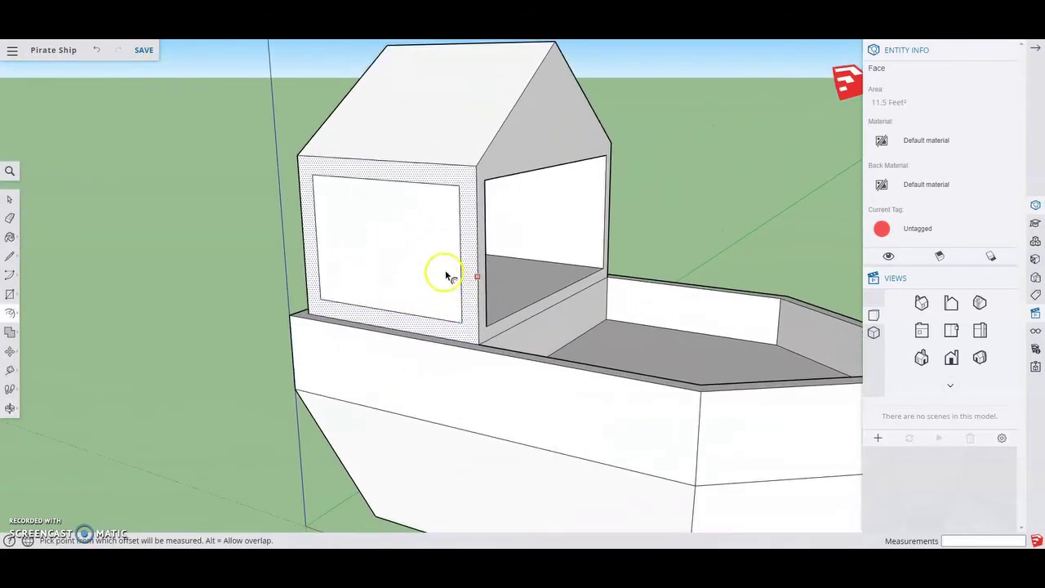
key(space)
click(209, 203)
key(p)
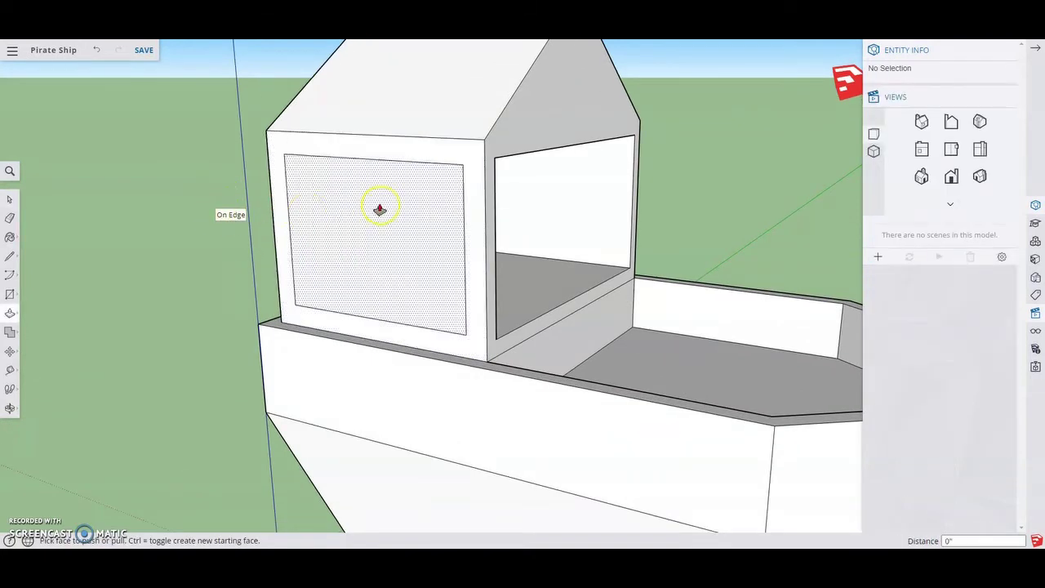
drag(403, 283, 494, 262)
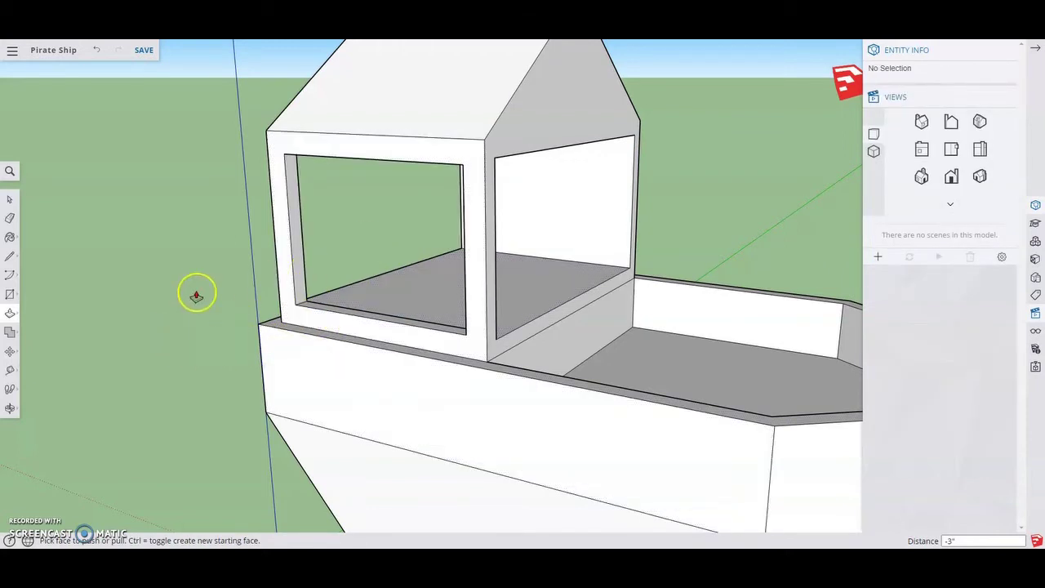
middle_drag(171, 294, 568, 346)
Select the cabin's other closed wall and offset its outline 4 inward.
key(space)
click(565, 280)
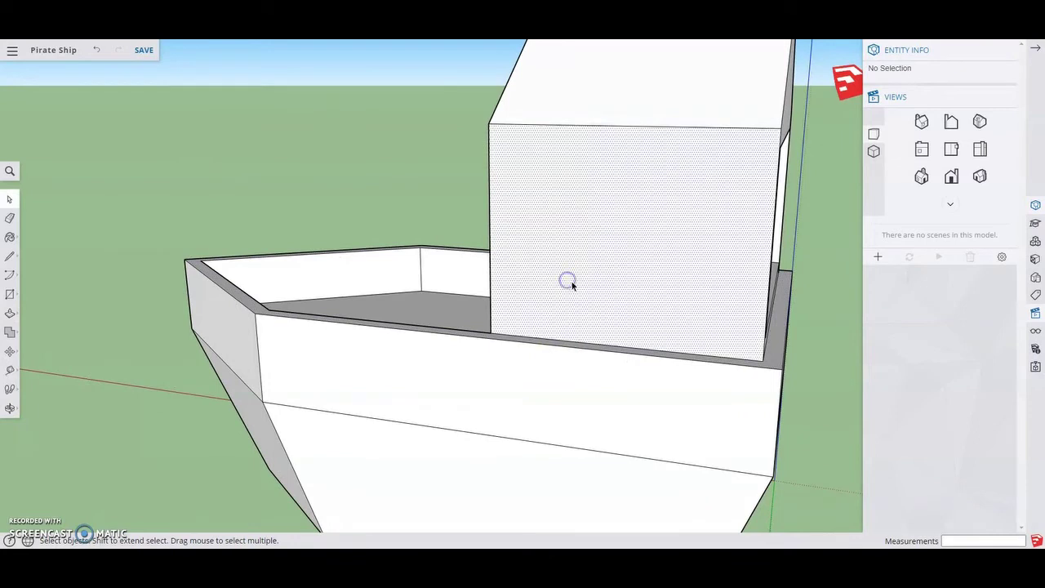
click(11, 350)
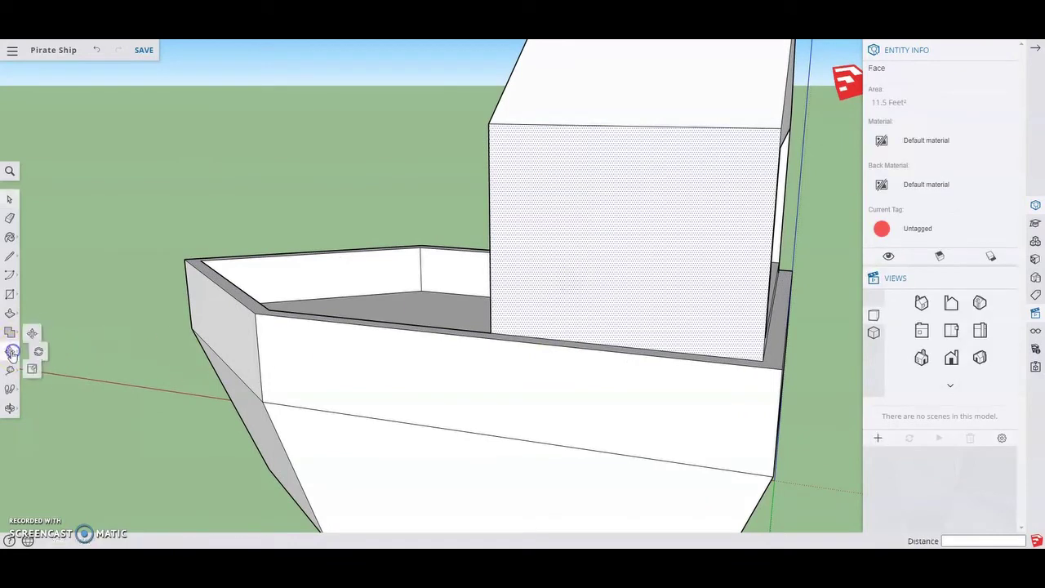
click(37, 334)
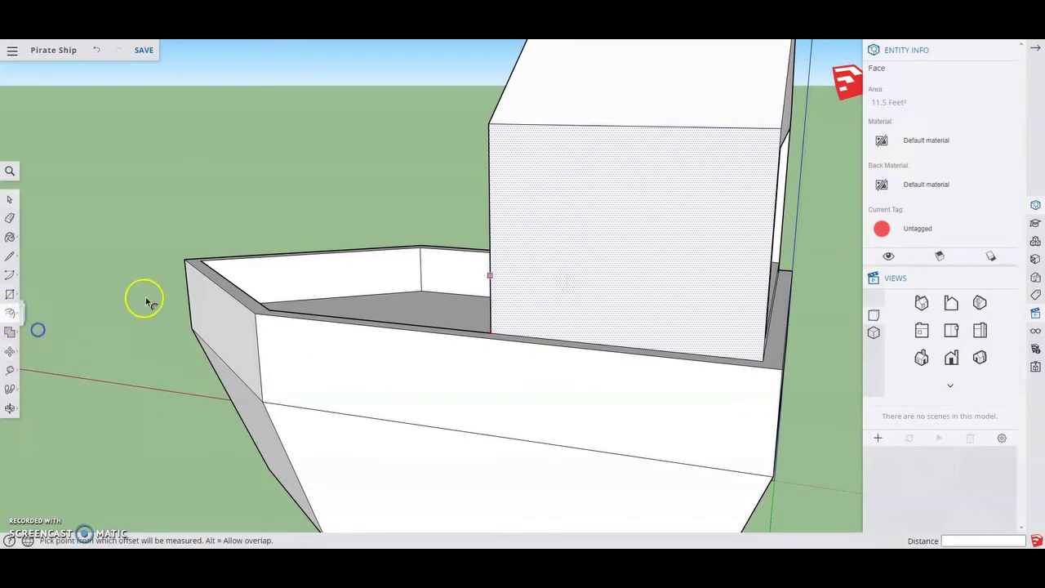
click(560, 127)
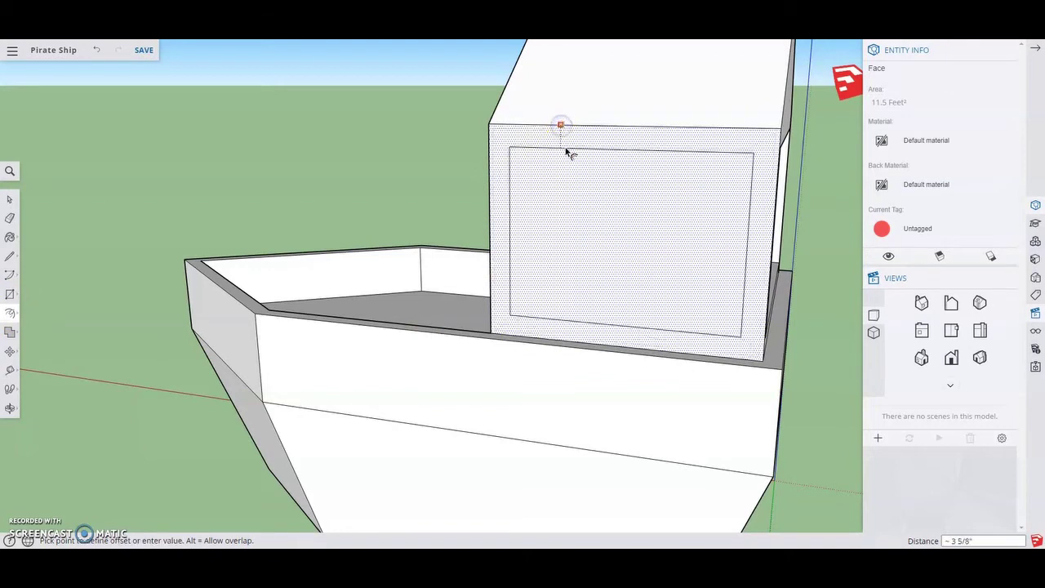
text(4)
key(Return)
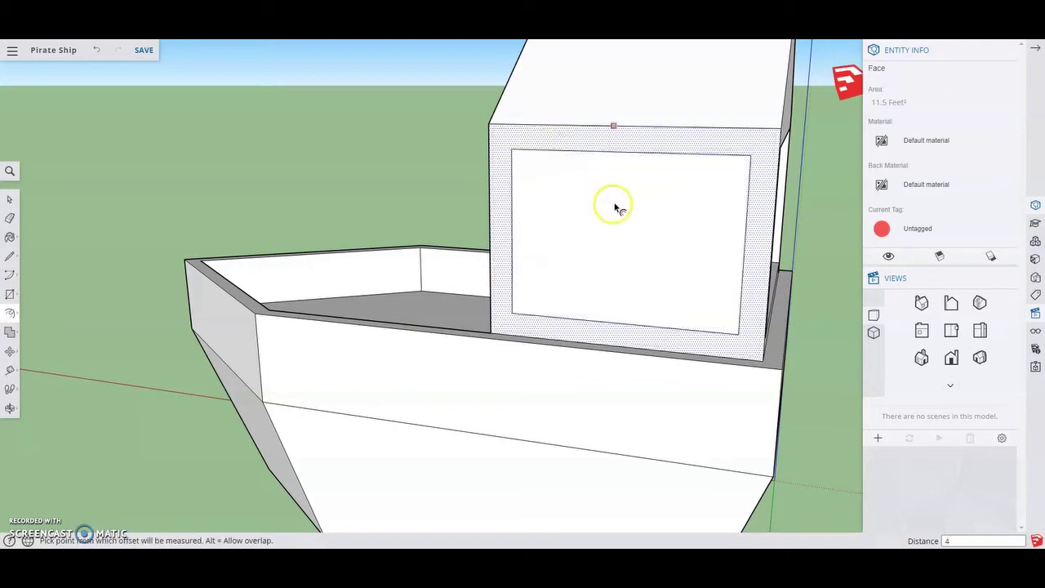
Push the inner window face -3" through the wall to open the window.
click(10, 313)
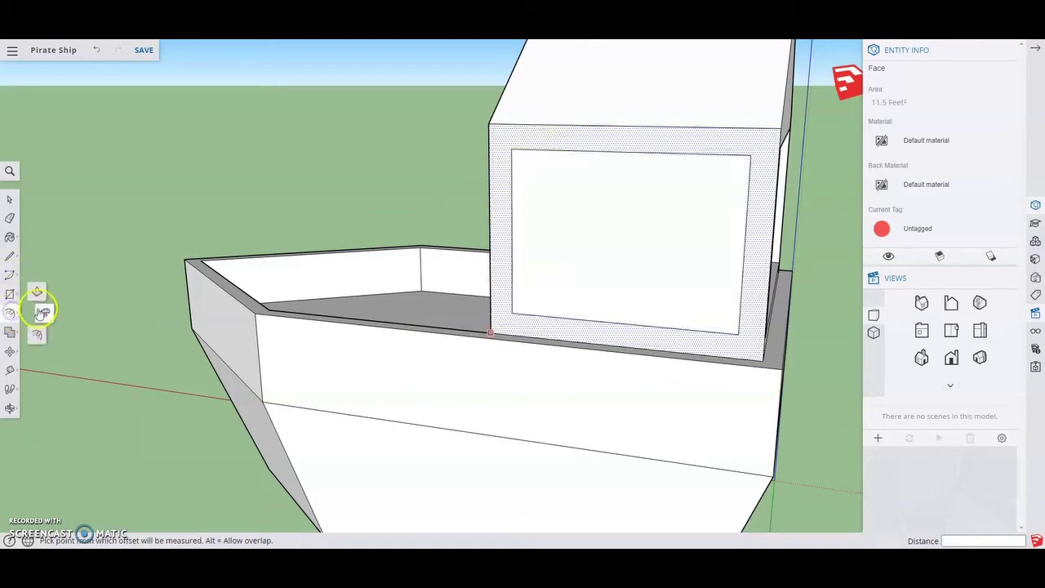
click(40, 293)
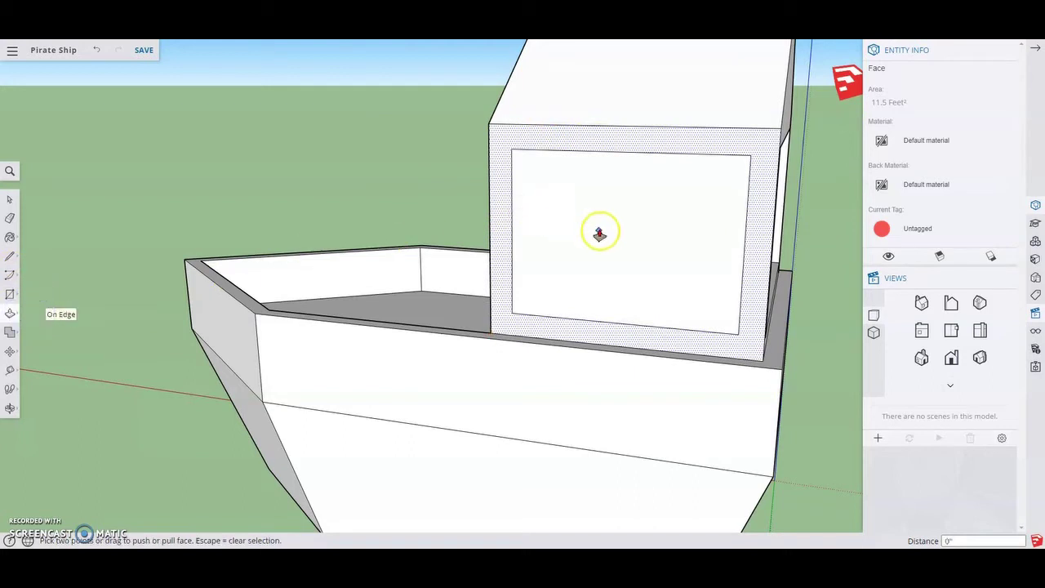
key(space)
click(555, 211)
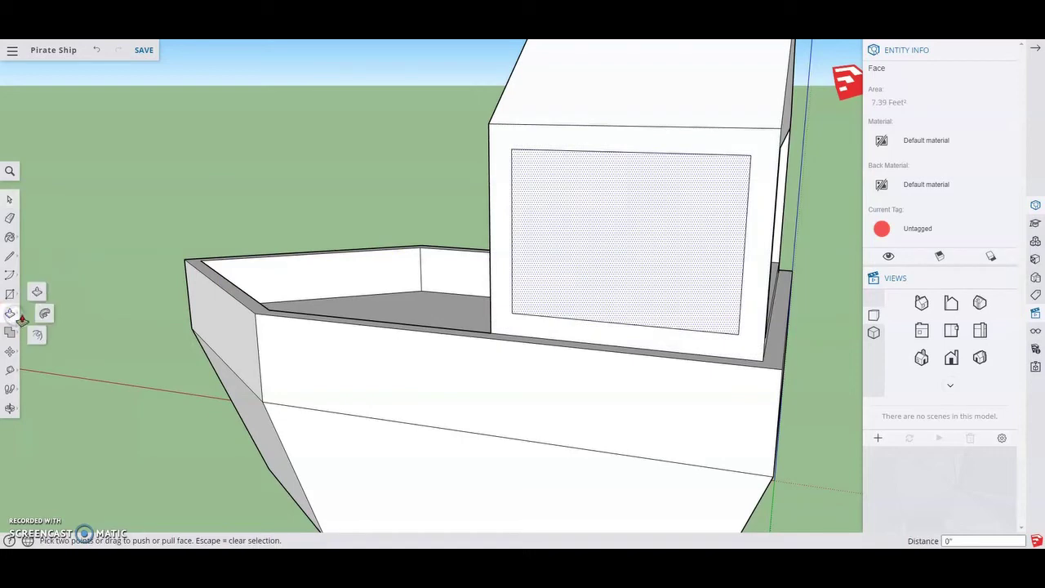
click(662, 243)
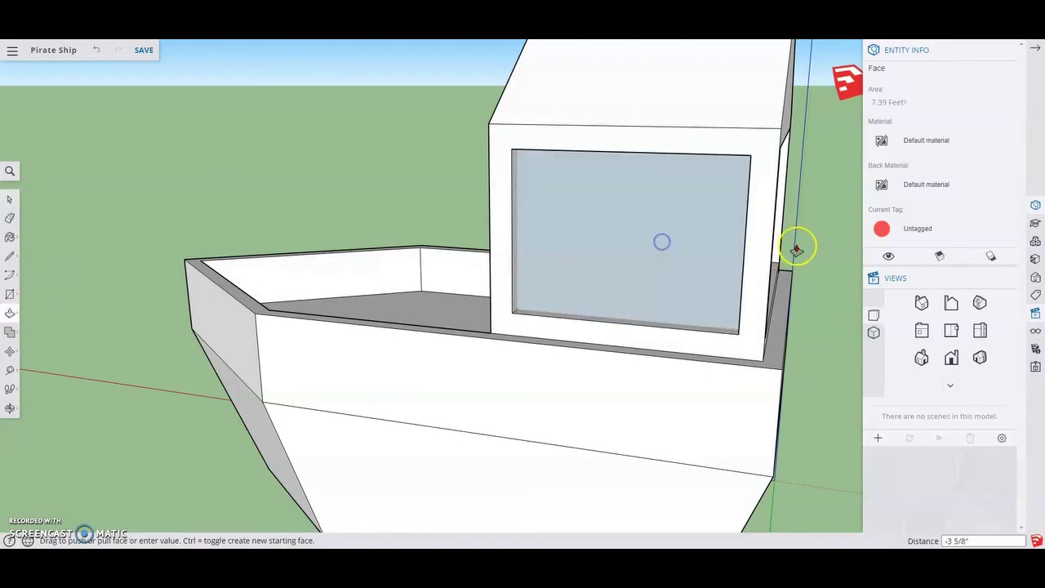
click(751, 271)
middle_drag(750, 270, 615, 280)
scroll(617, 280, up, 3)
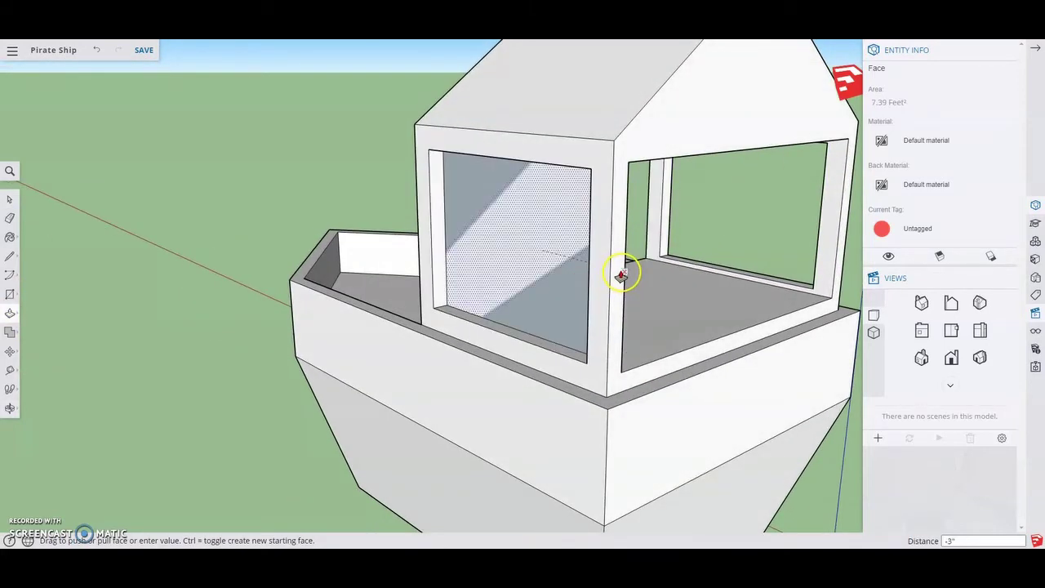
click(615, 280)
Orbit and zoom to a low, level close-up of the hull side, then select and deselect a hull edge.
middle_drag(532, 282, 198, 274)
middle_drag(785, 296, 539, 259)
scroll(539, 259, down, 5)
key(p)
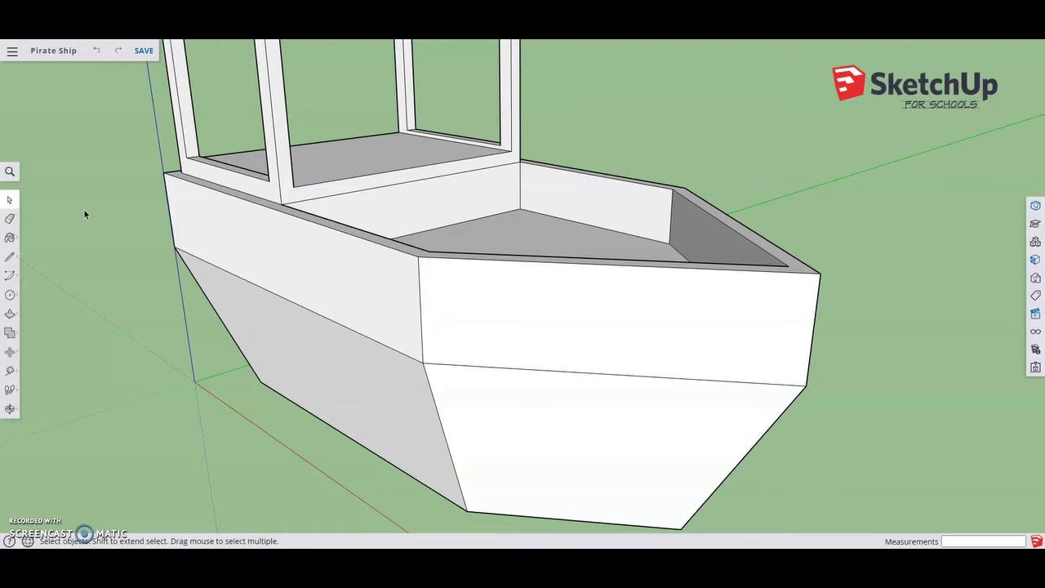
scroll(621, 404, up, 2)
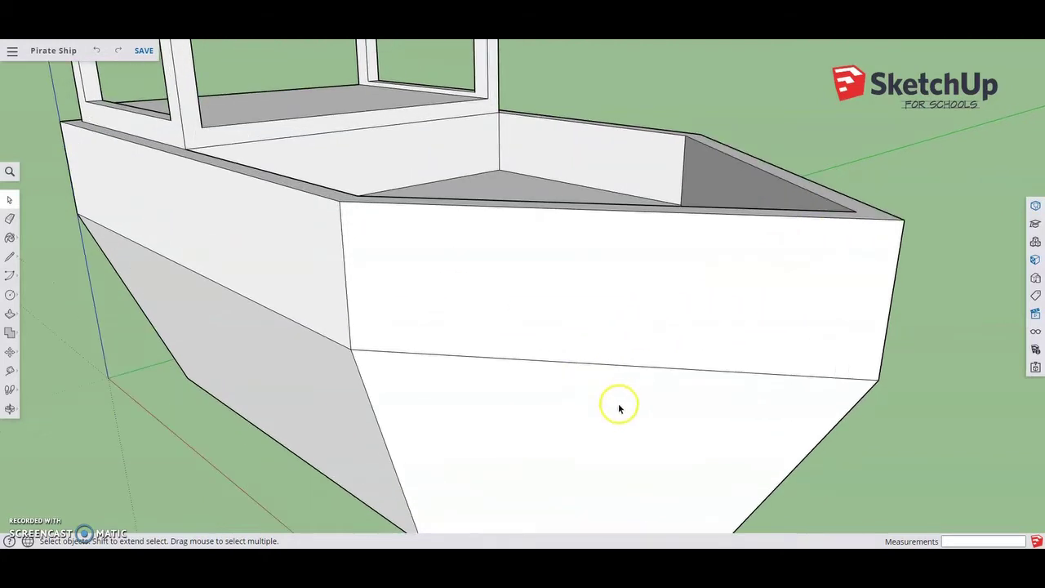
middle_drag(618, 405, 629, 282)
scroll(612, 339, down, 2)
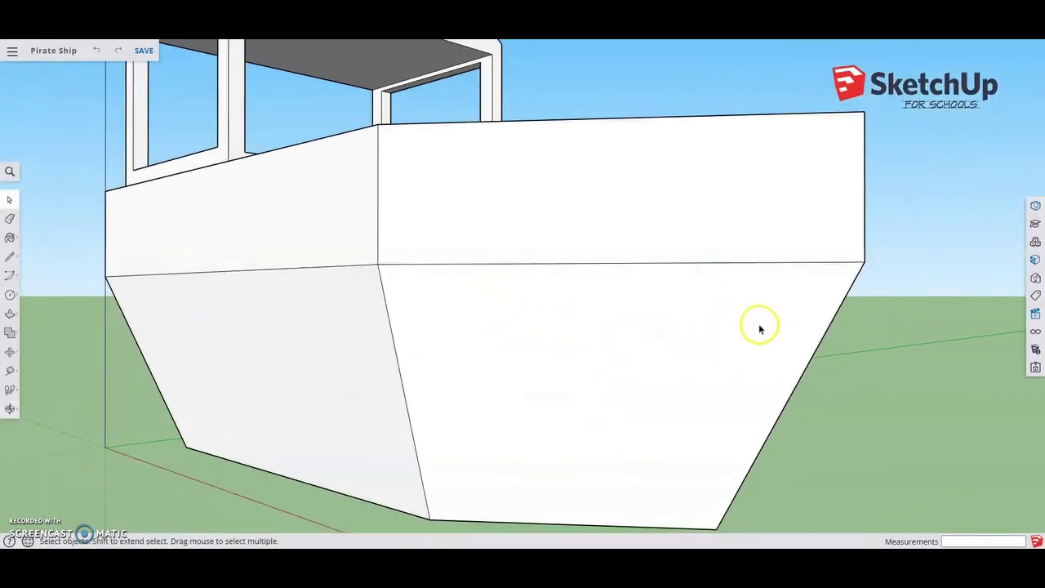
click(810, 263)
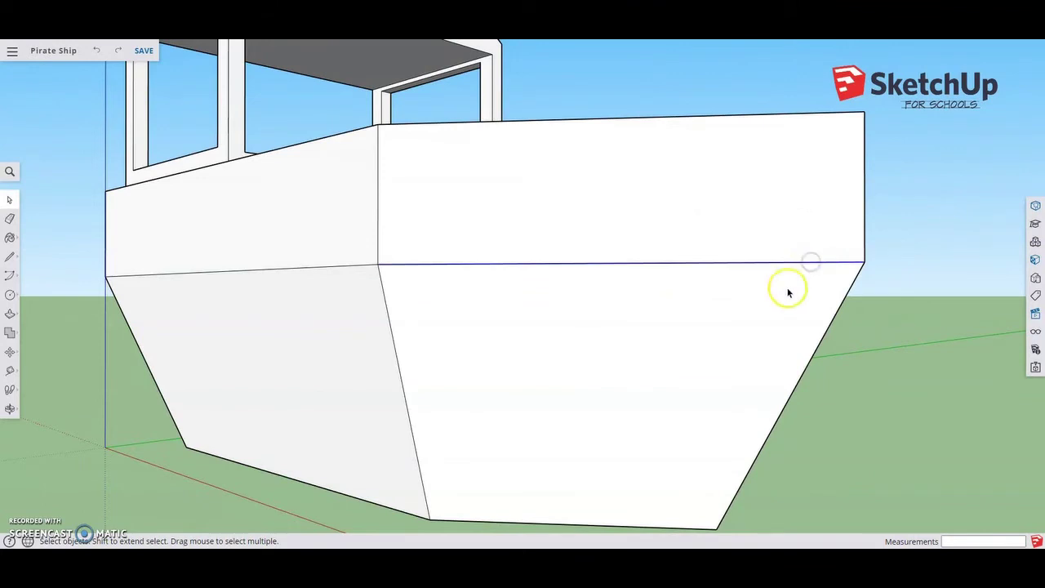
click(963, 351)
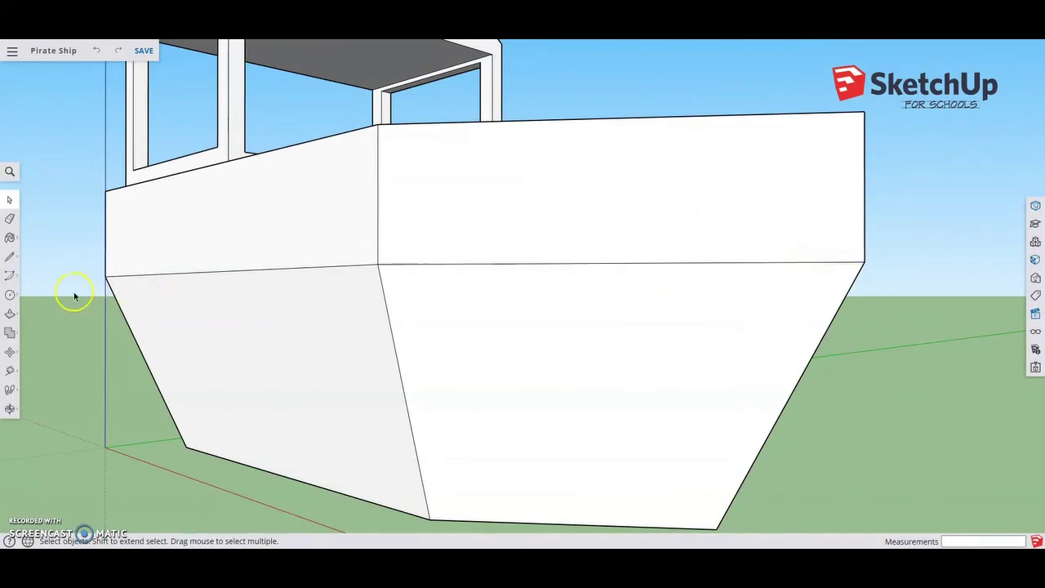
Draw a radius-6 circle on the lower hull face and select its face and edge.
click(9, 295)
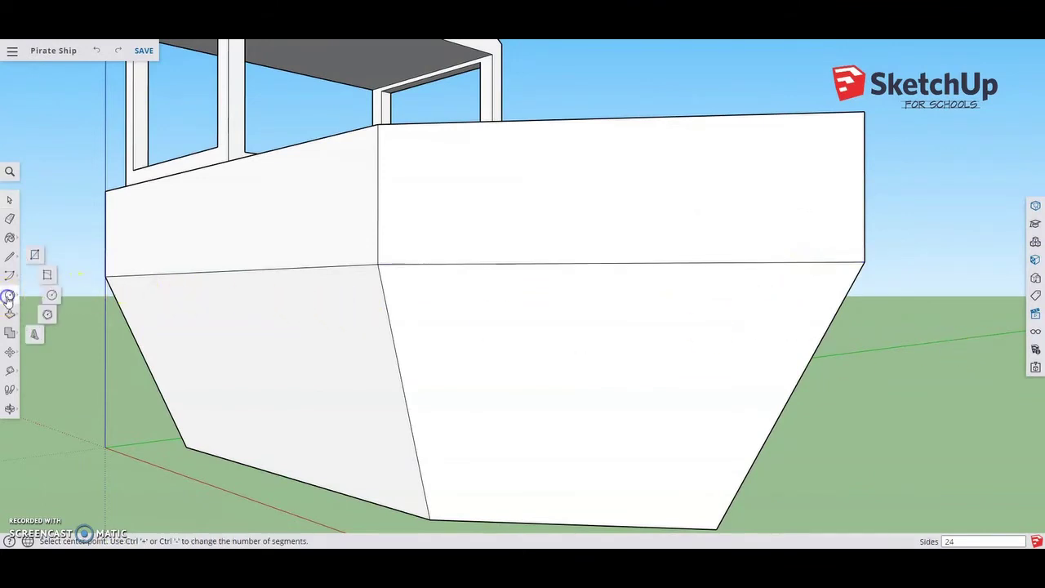
click(53, 296)
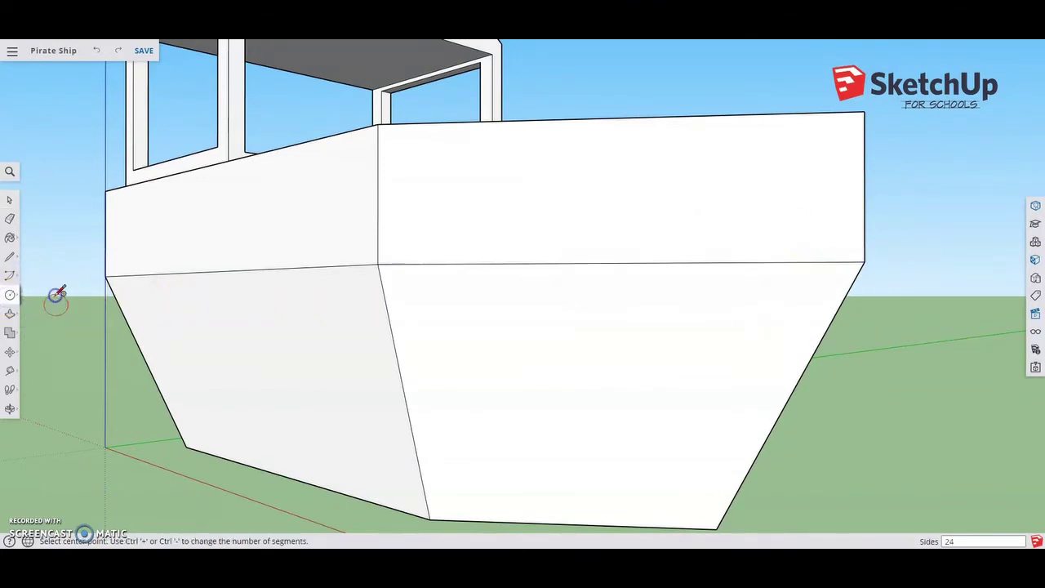
click(714, 330)
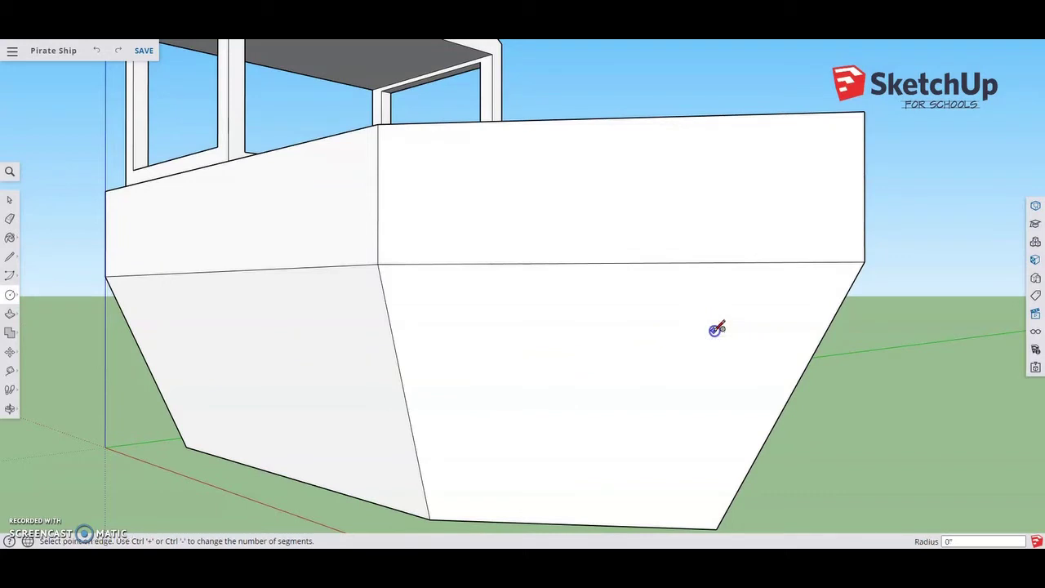
click(750, 308)
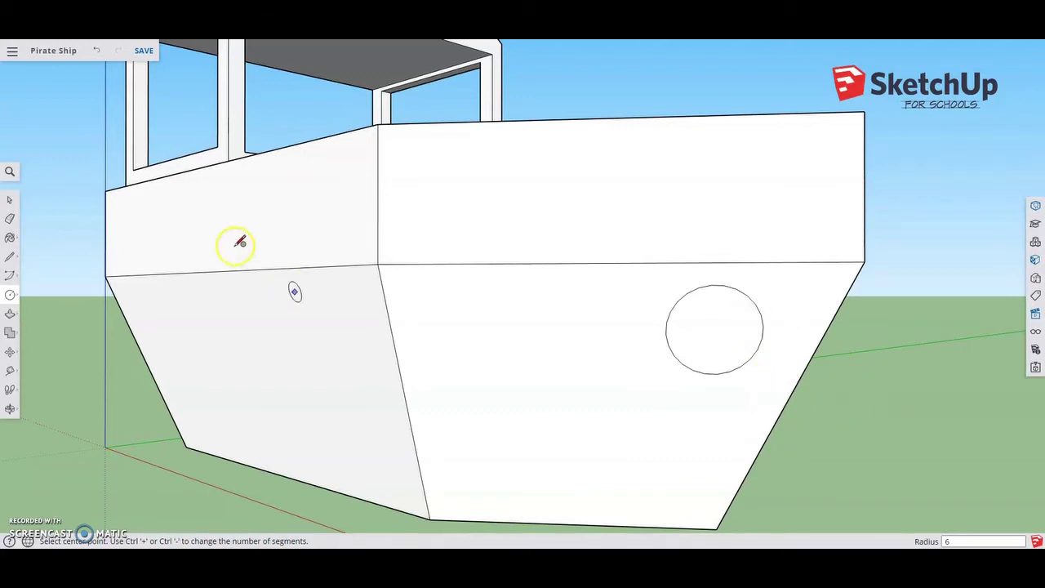
click(10, 199)
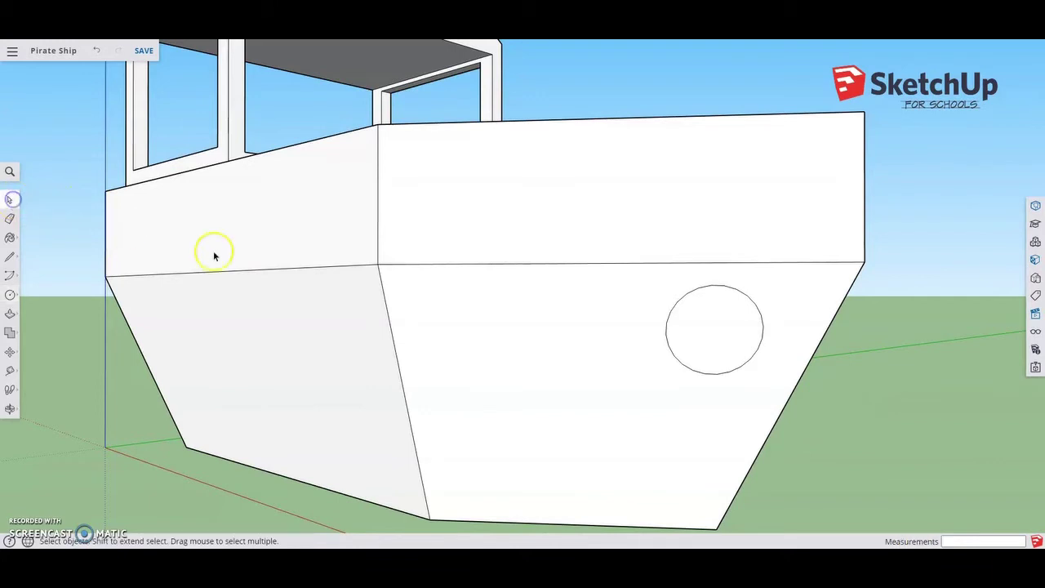
double_click(678, 314)
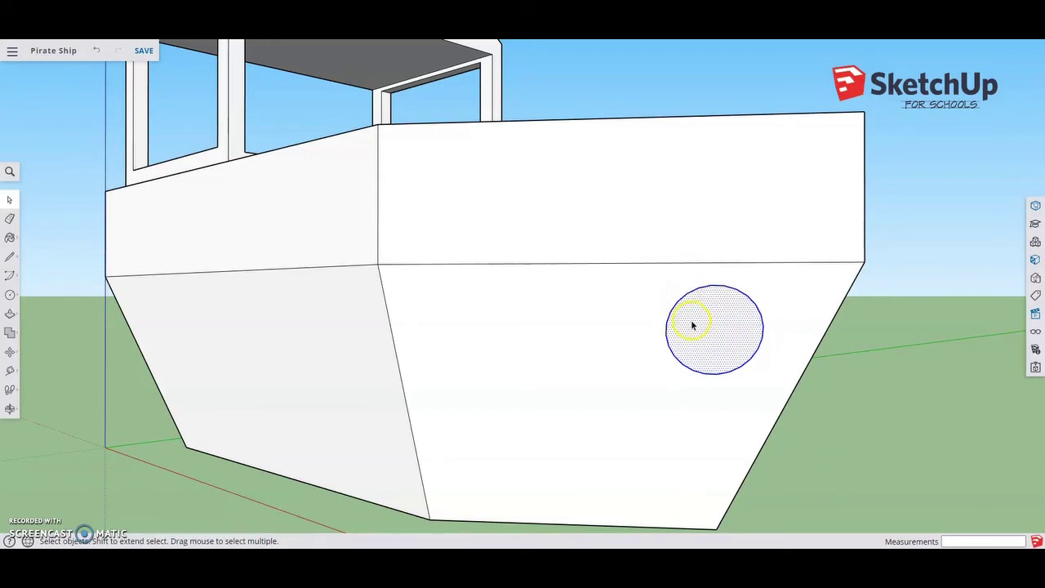
Make the circle a component named 'Porthole' with Cut opening enabled.
right_click(691, 325)
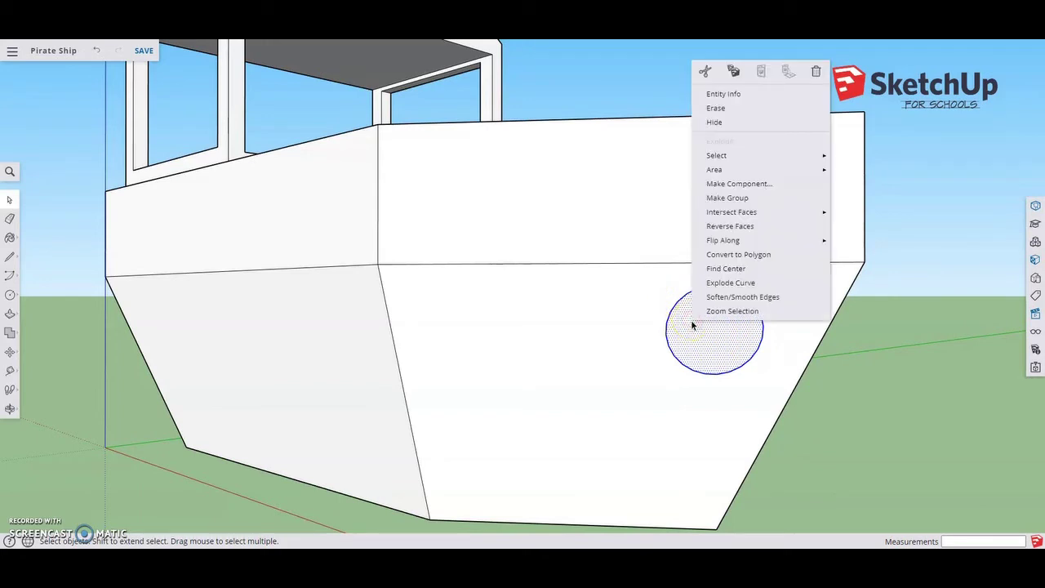
click(745, 187)
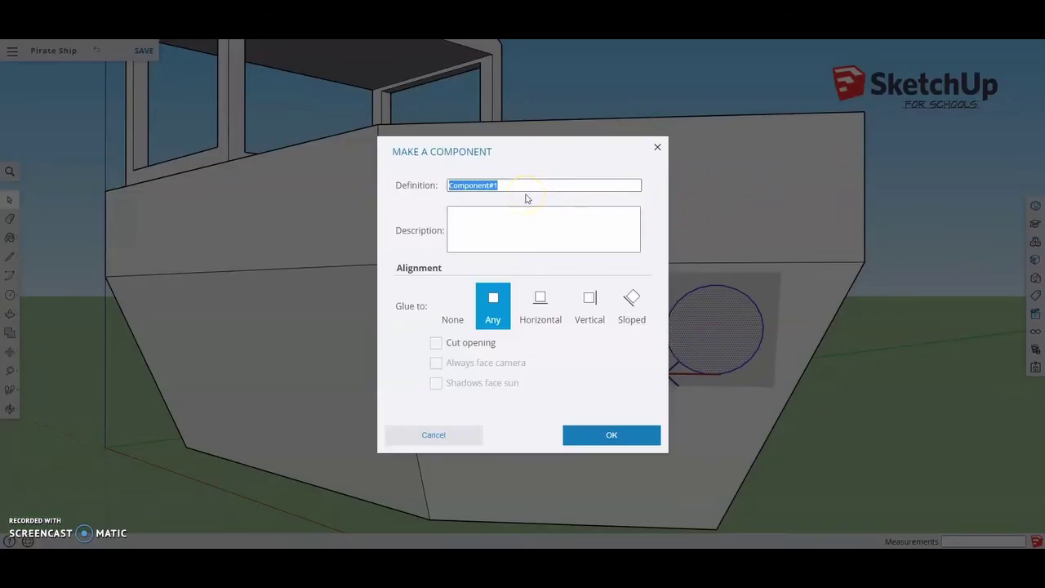
text(Porthole)
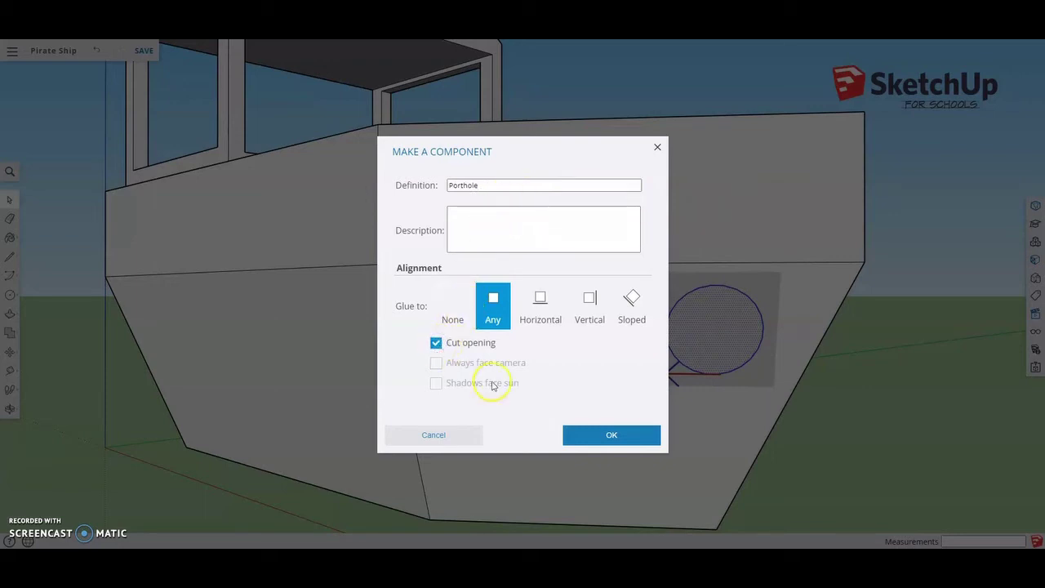
click(582, 443)
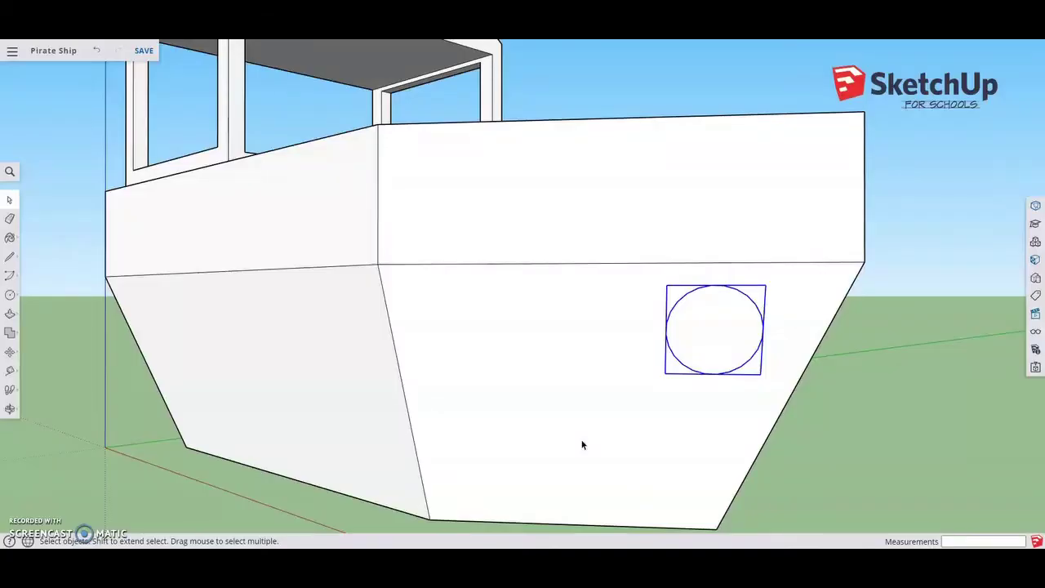
Ctrl-copy the Porthole to the left along the hull, about 2' 3/8" from the first.
click(748, 415)
click(710, 333)
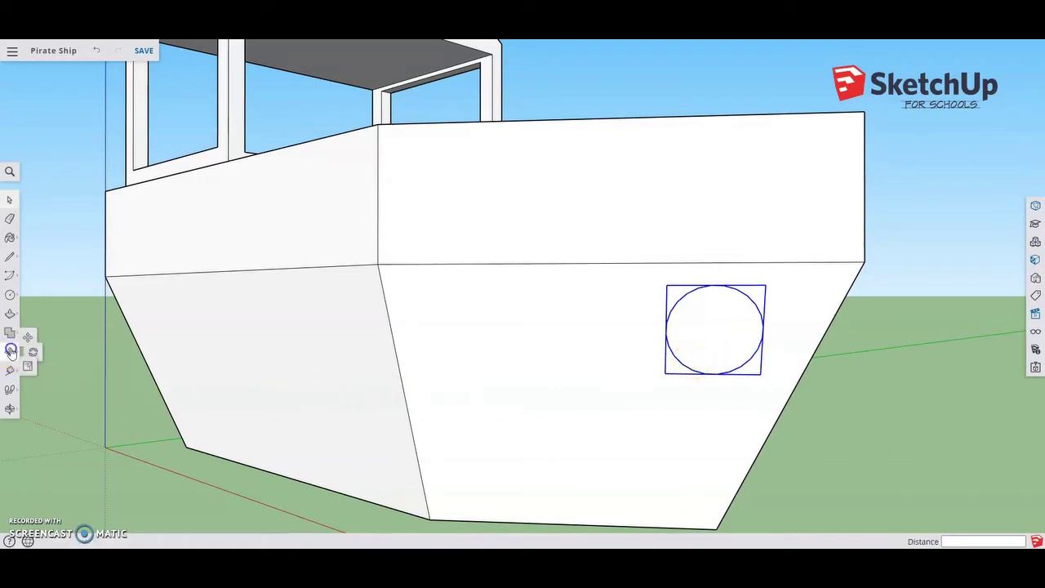
click(12, 352)
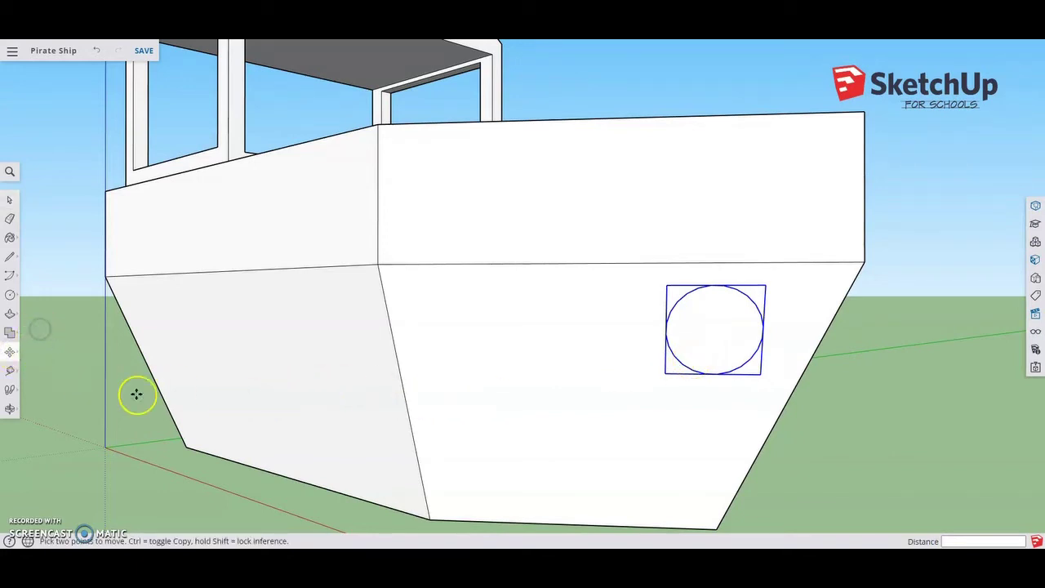
click(667, 373)
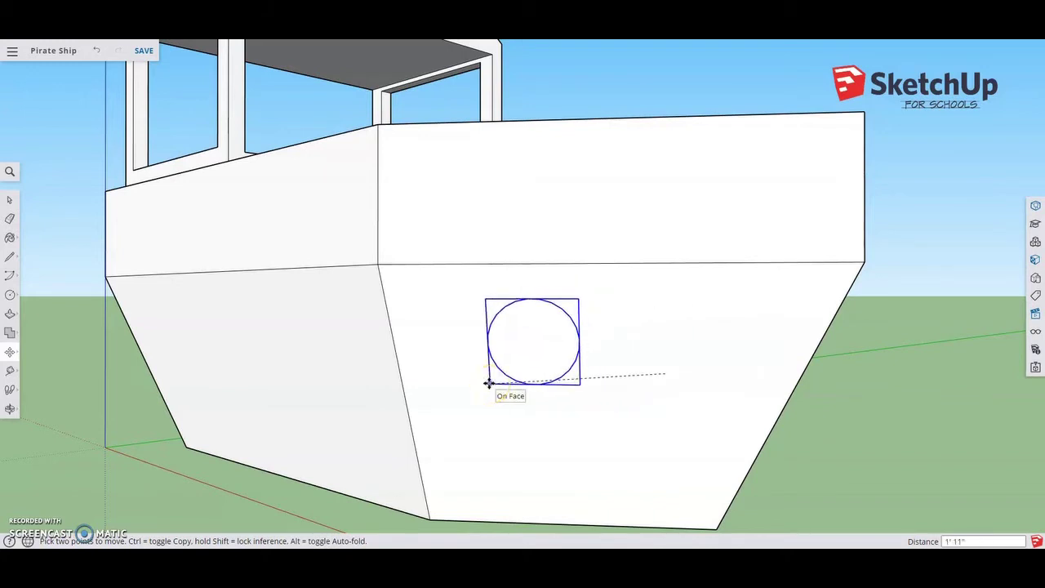
key(Escape)
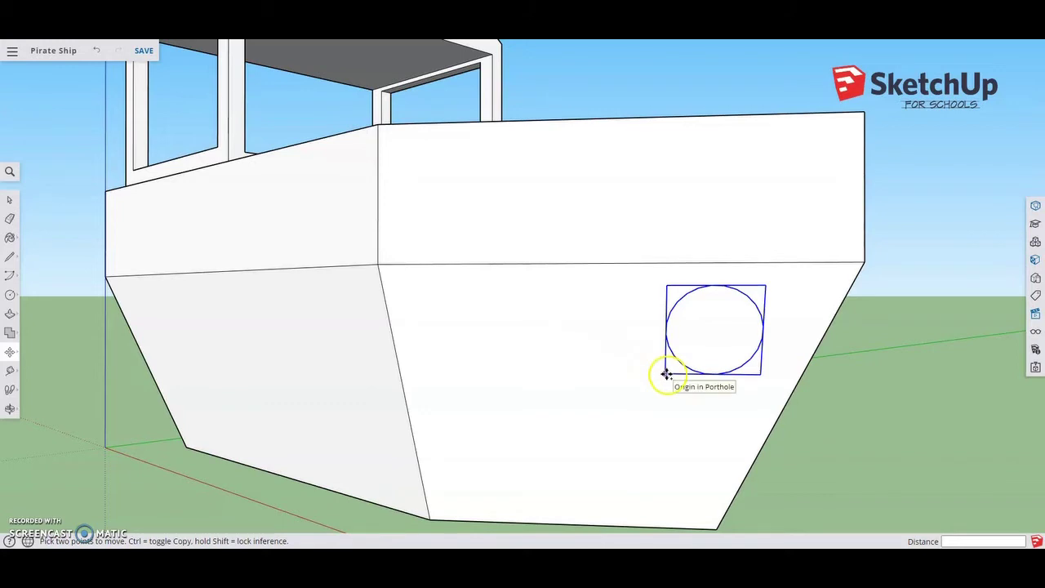
key(ctrl)
drag(667, 373, 478, 375)
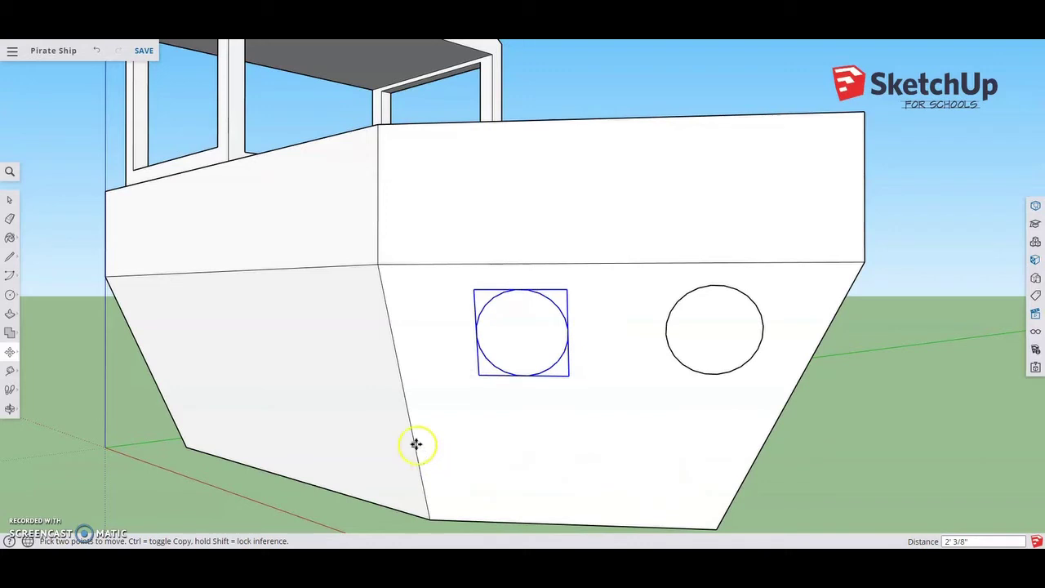
middle_drag(427, 446, 543, 439)
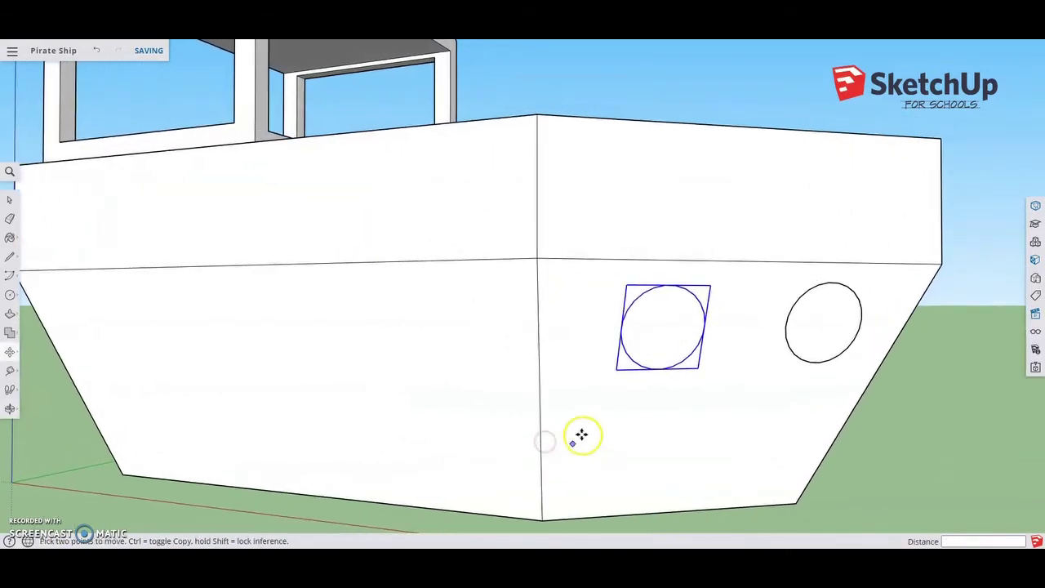
Move the copied porthole onto the hull's angled front end panel.
click(618, 371)
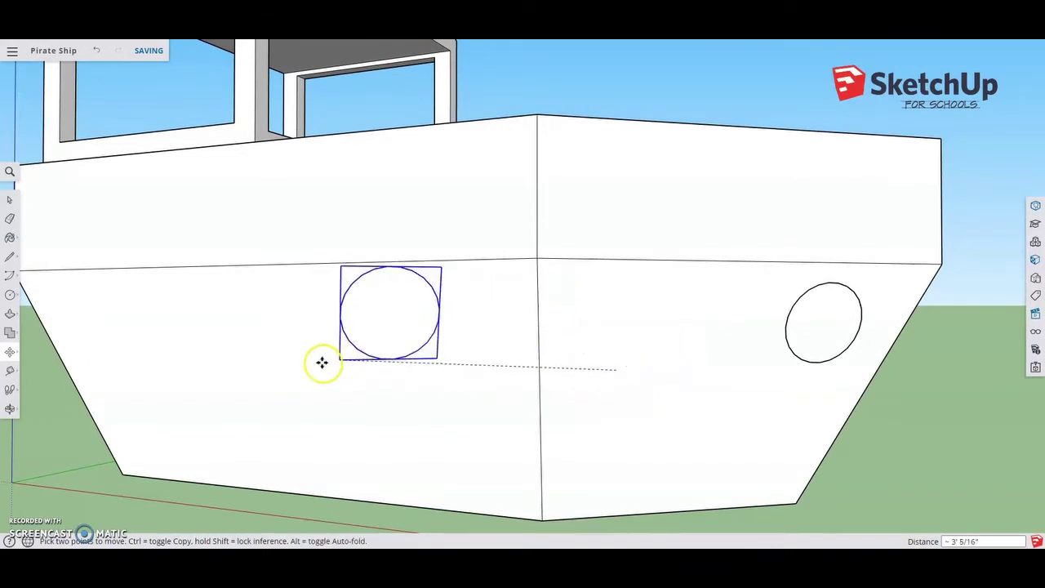
click(226, 376)
middle_drag(226, 376, 300, 381)
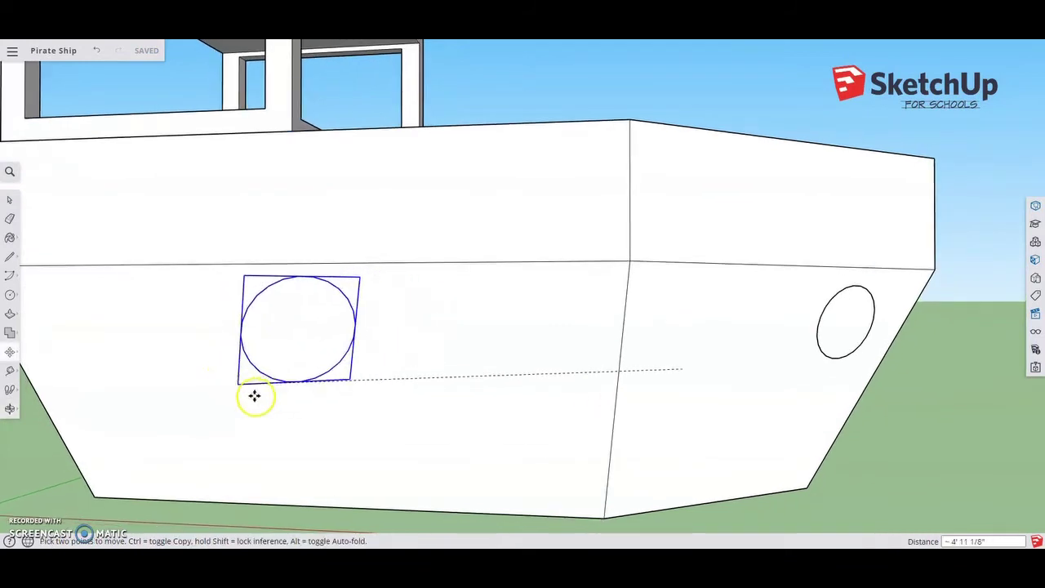
scroll(299, 389, down, 1)
scroll(310, 385, down, 2)
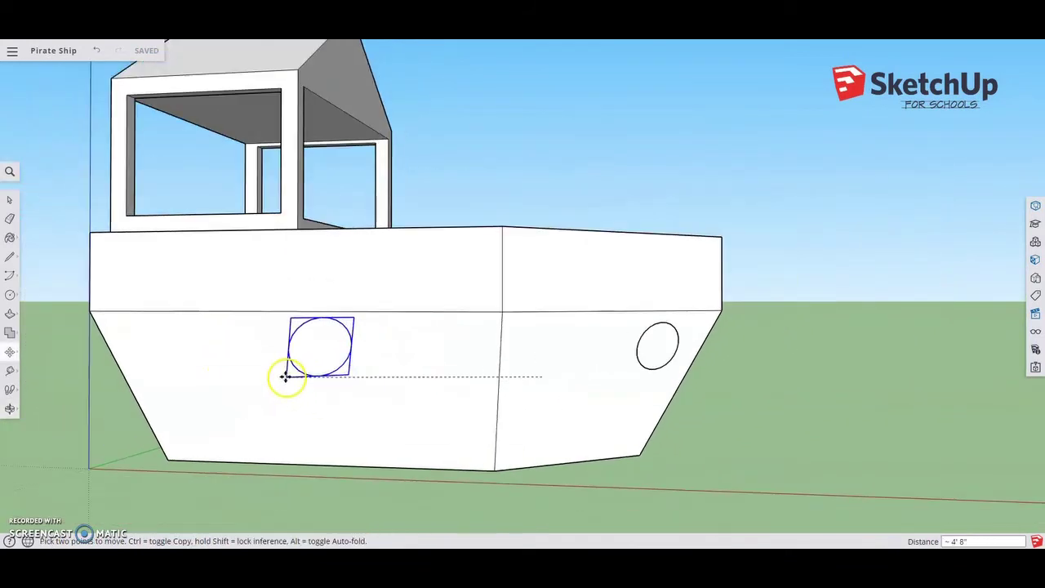
click(556, 396)
Copy the side porthole along the hull and adjust its position on the long side.
click(559, 382)
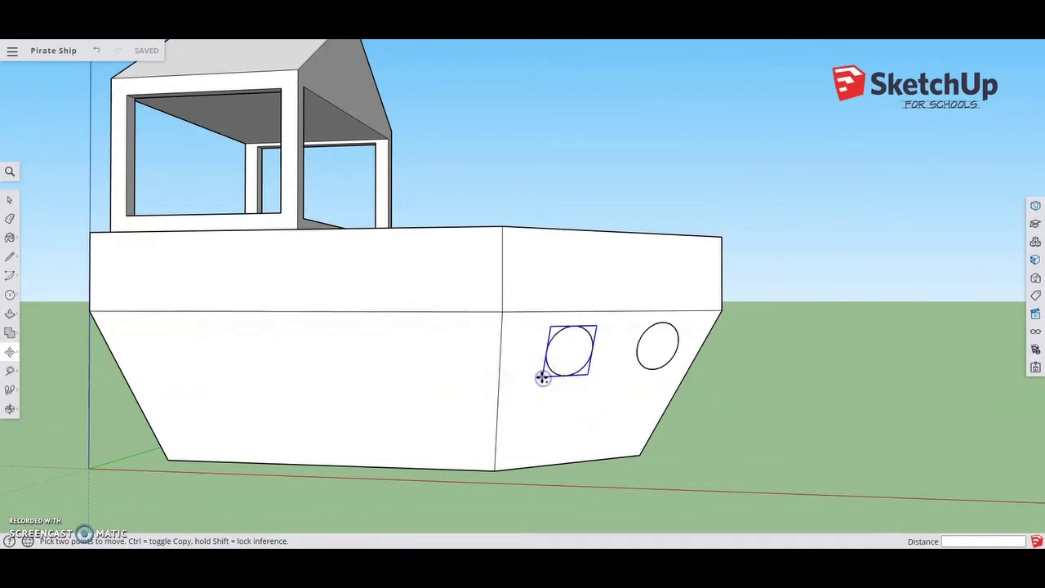
key(ctrl)
click(545, 375)
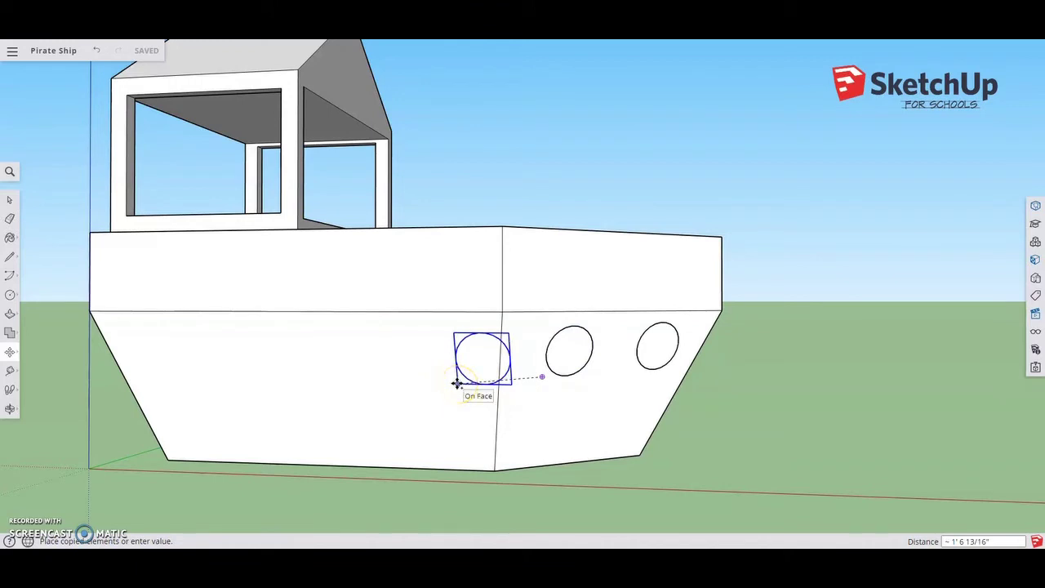
drag(457, 383, 275, 390)
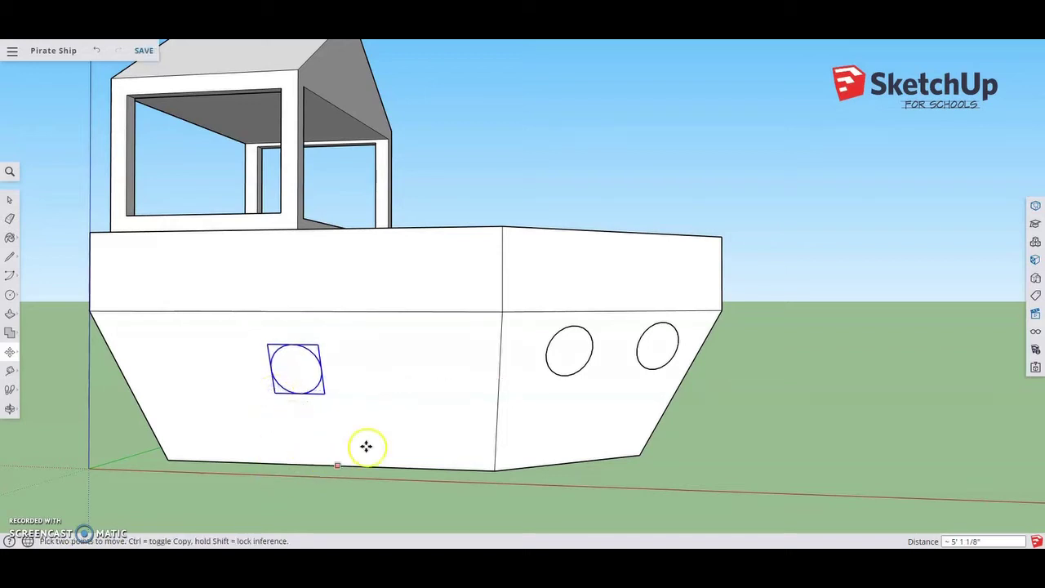
middle_drag(354, 429, 416, 431)
scroll(349, 418, up, 1)
scroll(305, 399, up, 1)
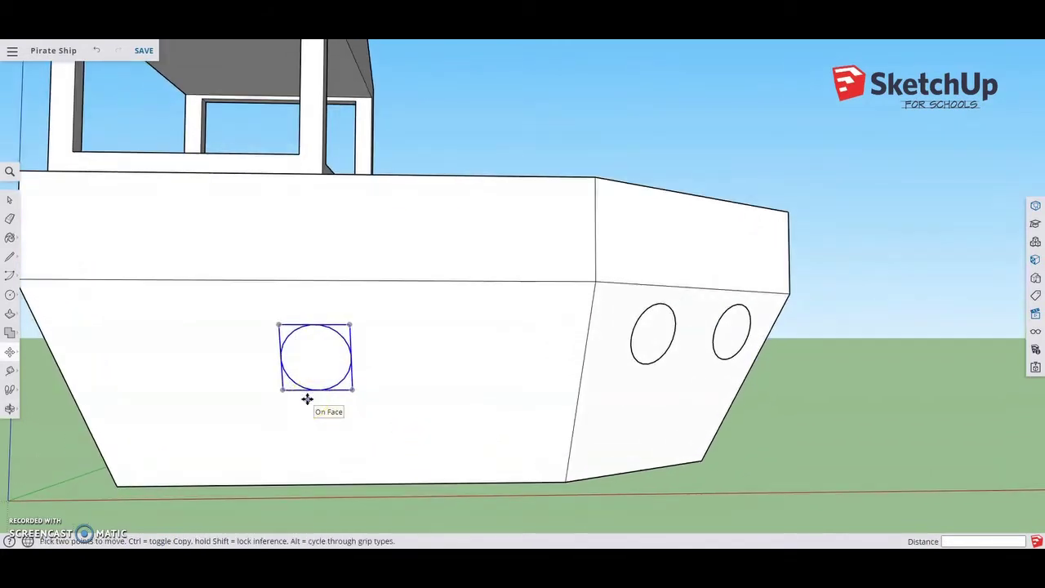
mouse_move(306, 399)
mouse_down()
mouse_move(354, 373)
mouse_move(401, 422)
mouse_move(300, 400)
mouse_up()
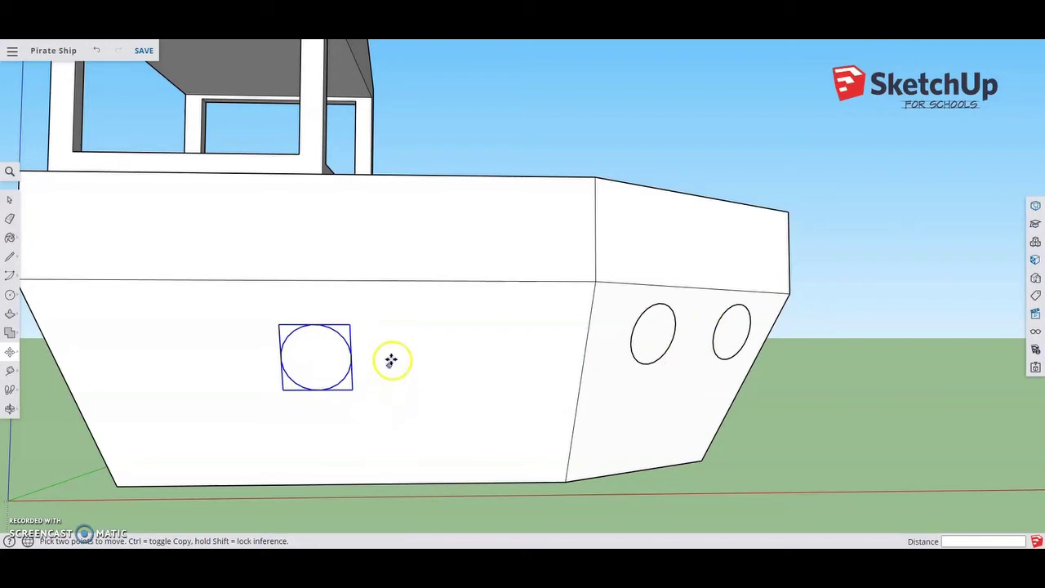
click(285, 390)
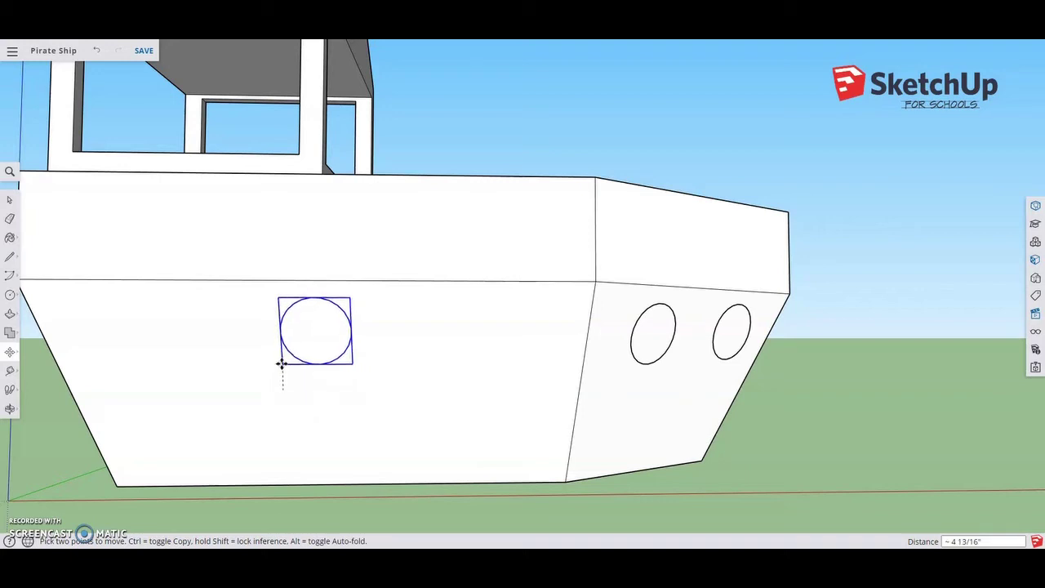
click(289, 367)
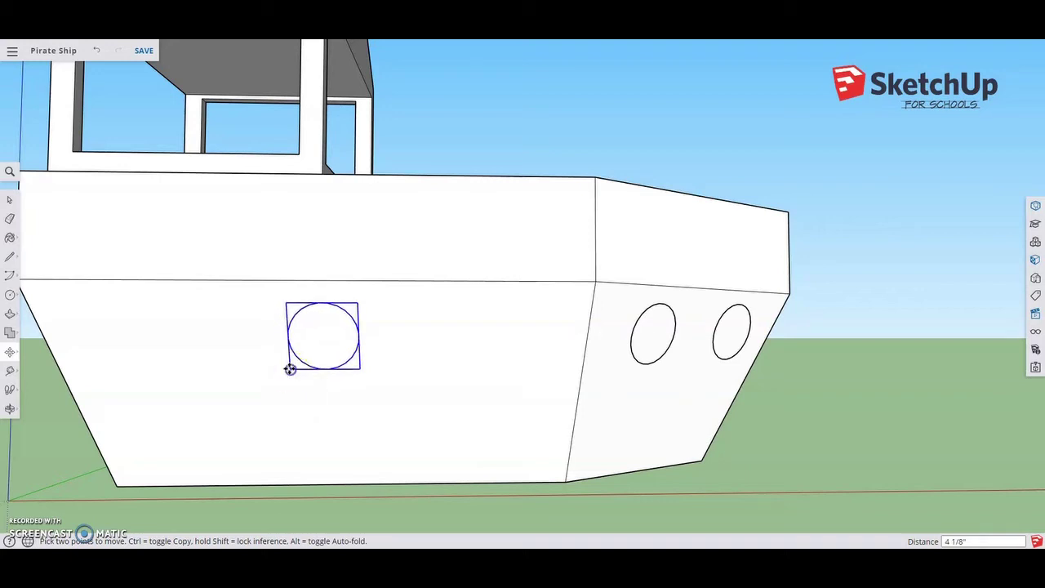
click(237, 430)
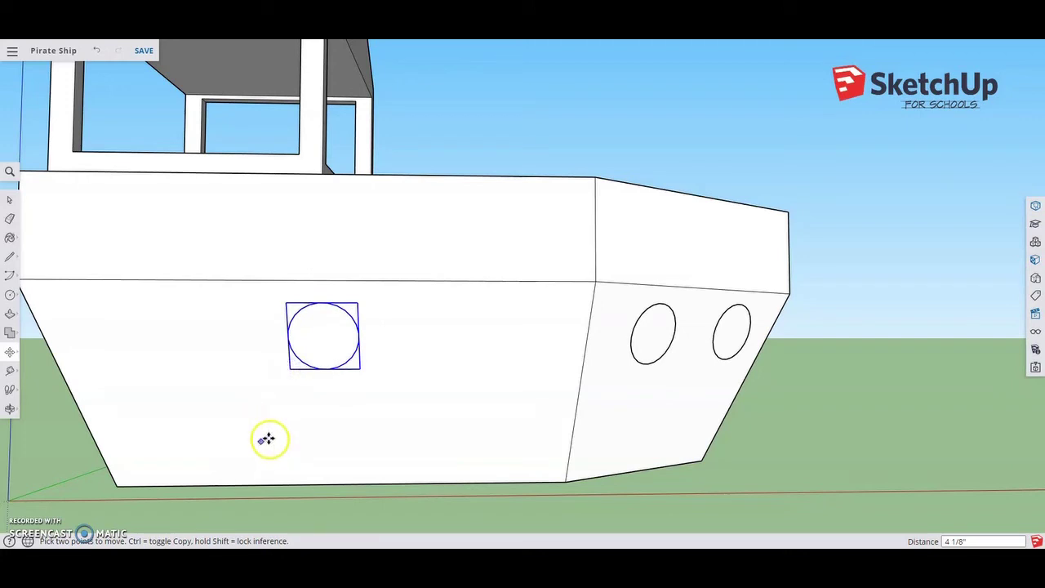
Add porthole copies to the right and near the left end, spacing three evenly along the side.
click(360, 369)
key(ctrl)
drag(380, 365, 507, 368)
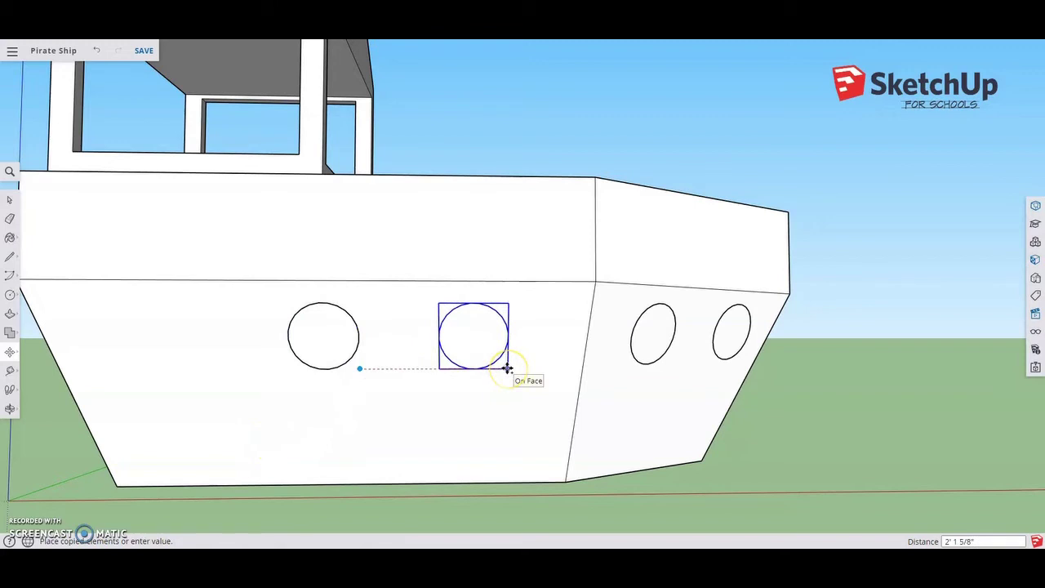
click(507, 368)
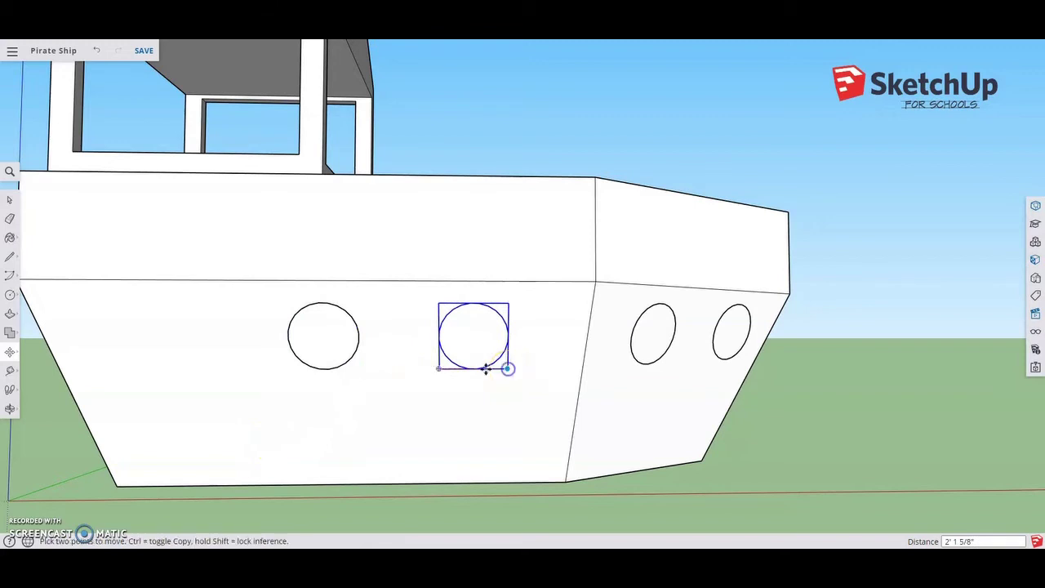
click(439, 368)
key(ctrl)
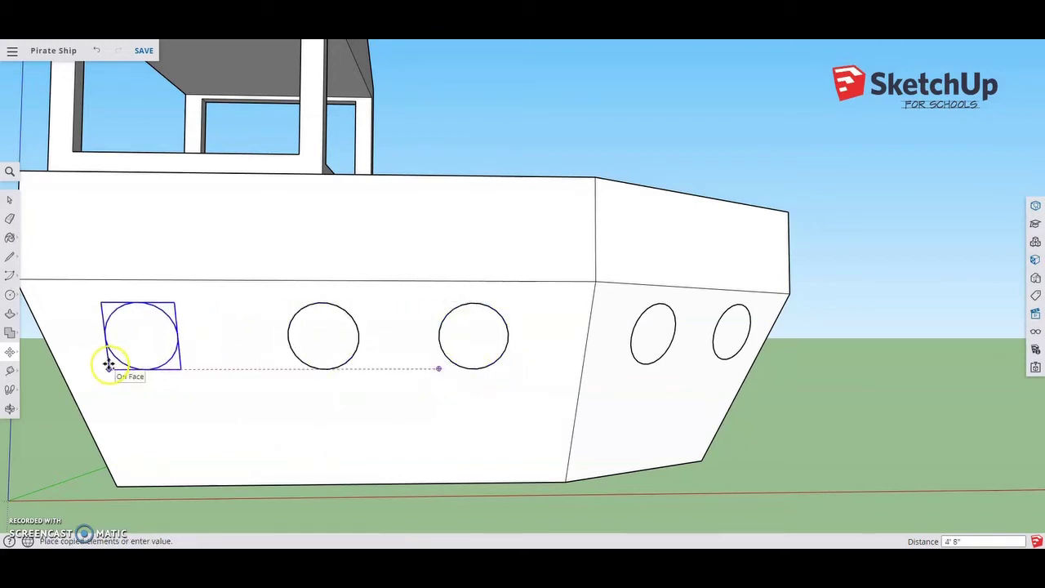
click(129, 366)
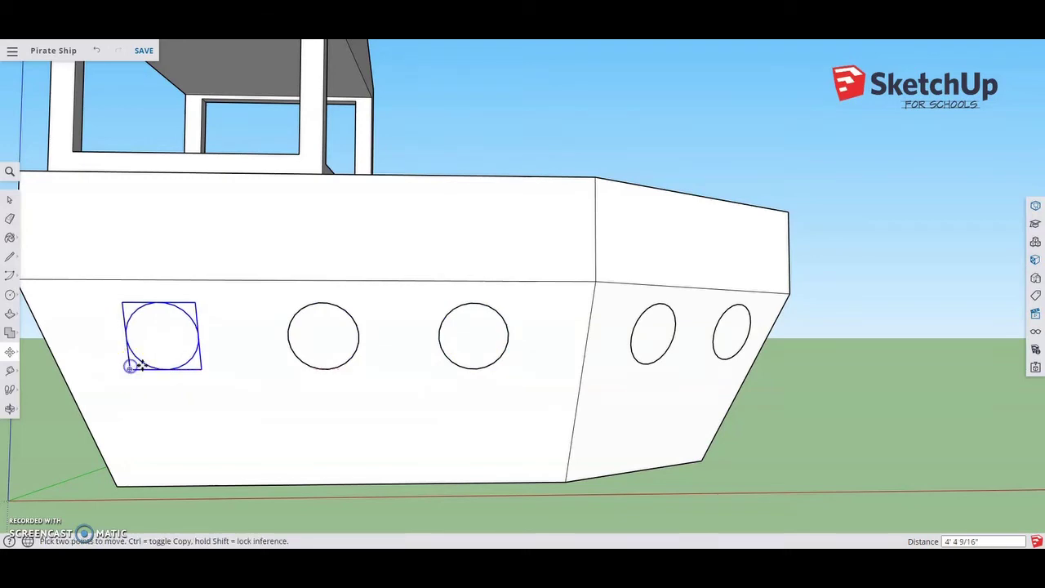
key(space)
click(829, 284)
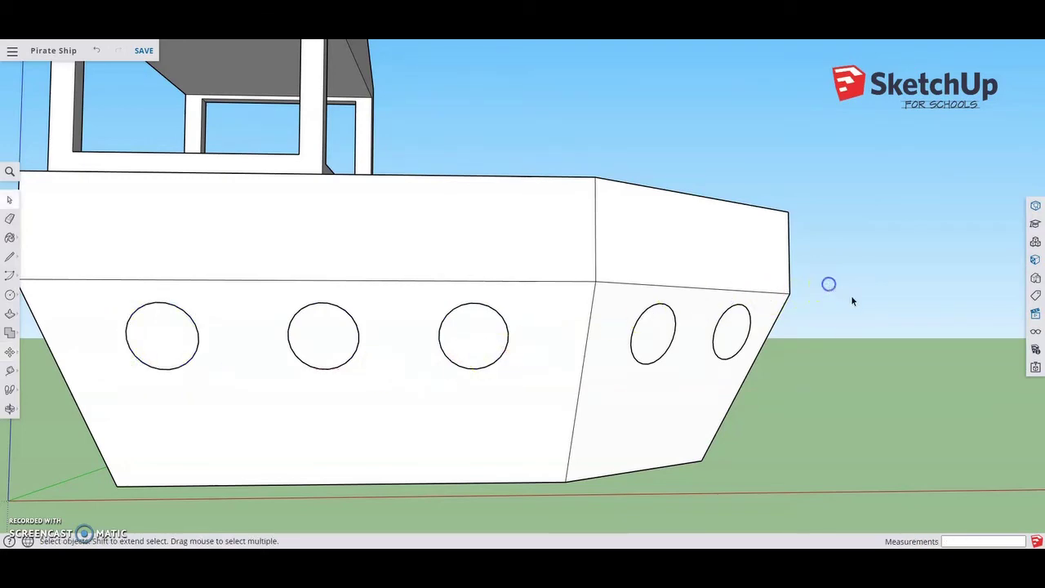
middle_drag(851, 301, 560, 392)
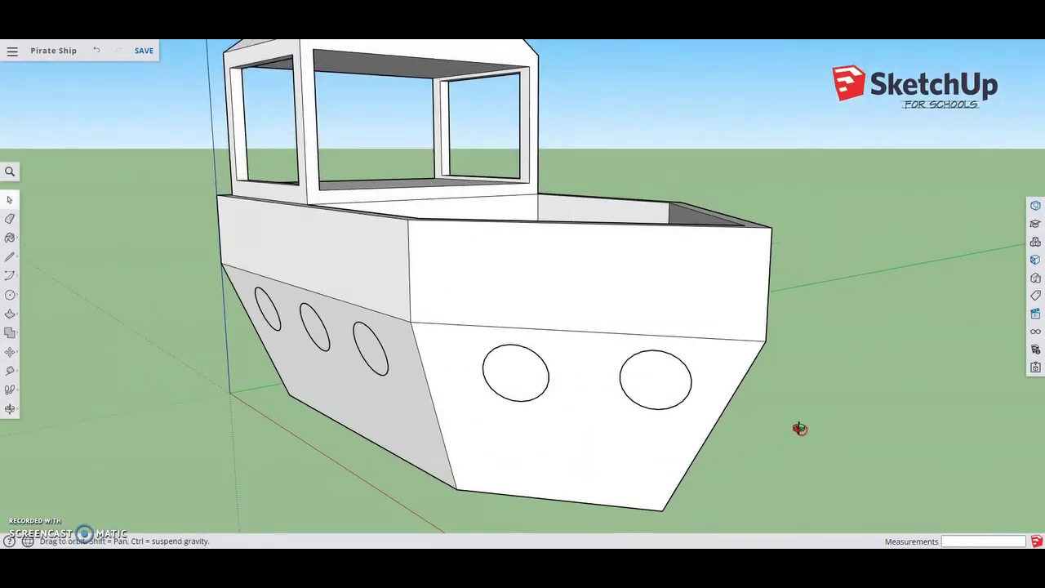
middle_drag(799, 428, 778, 405)
scroll(662, 410, up, 5)
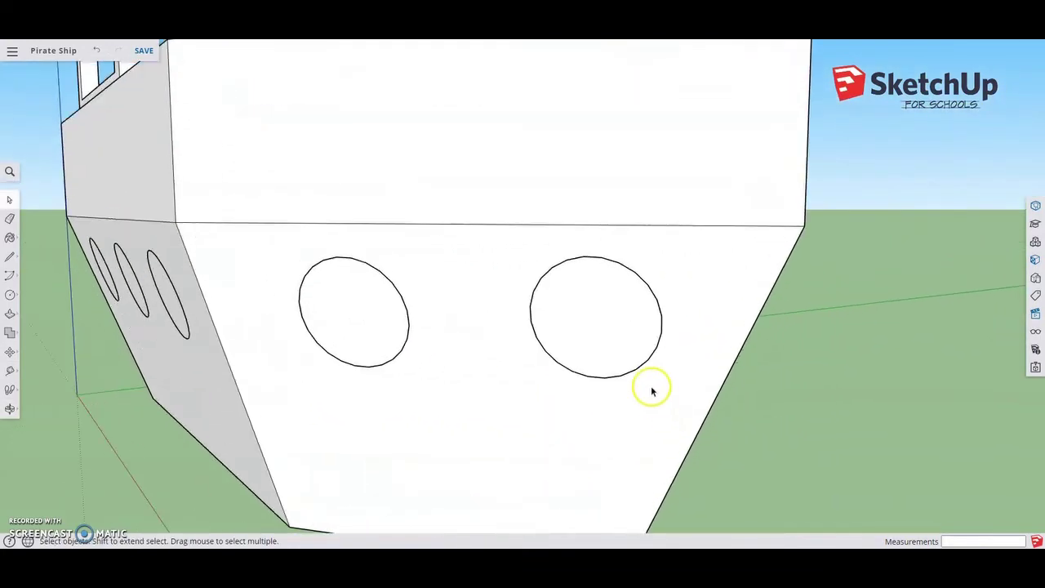
Inside the bow porthole, offset the circle edge inward to form a rim ring.
double_click(589, 314)
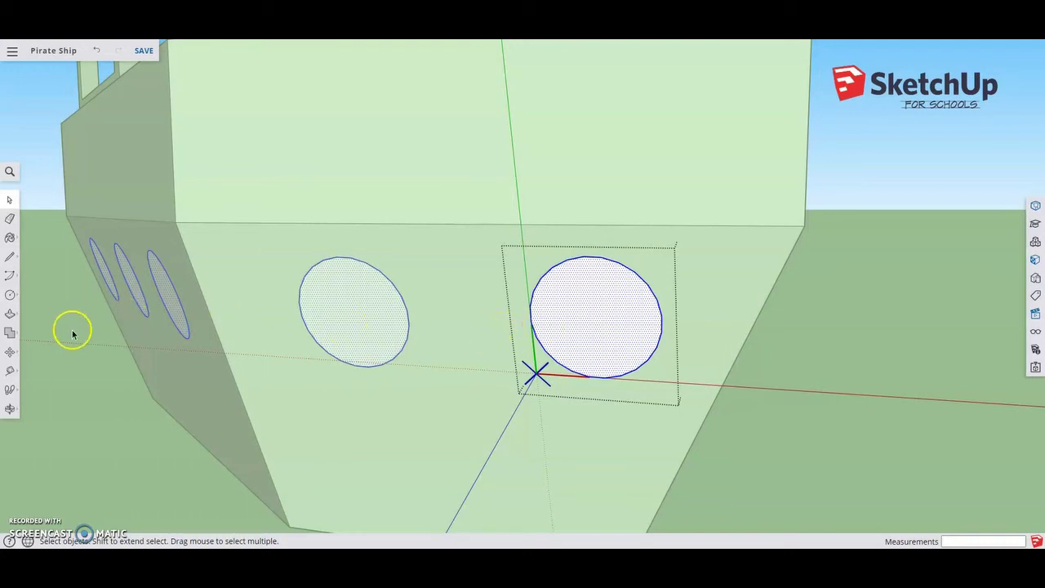
click(10, 313)
click(37, 336)
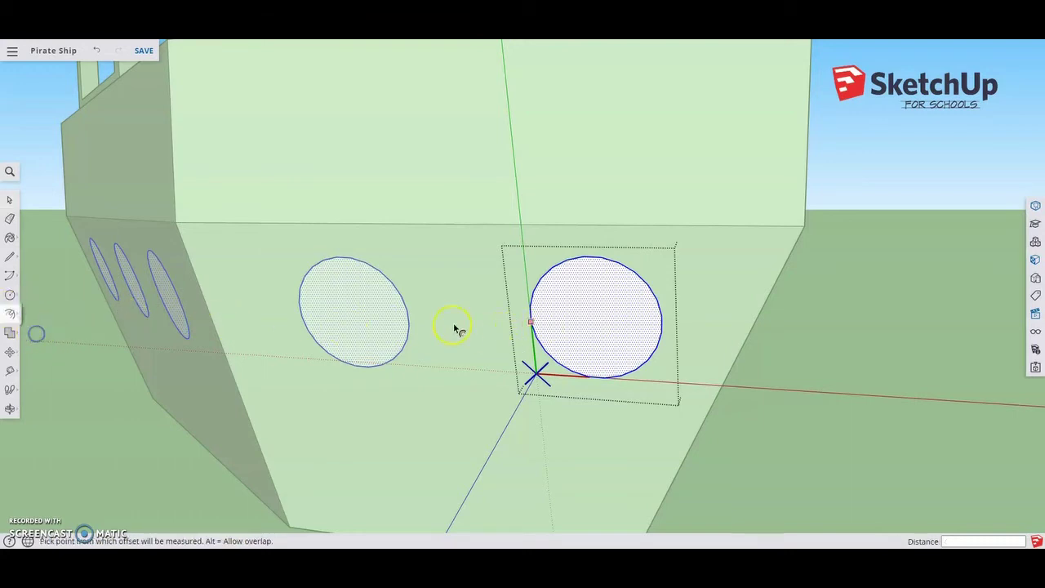
click(565, 265)
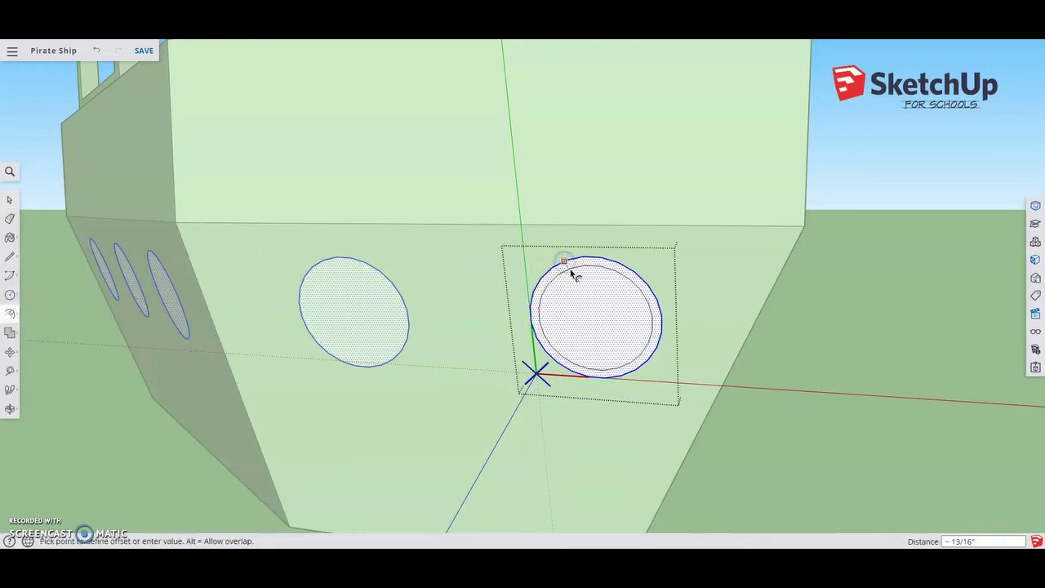
click(573, 275)
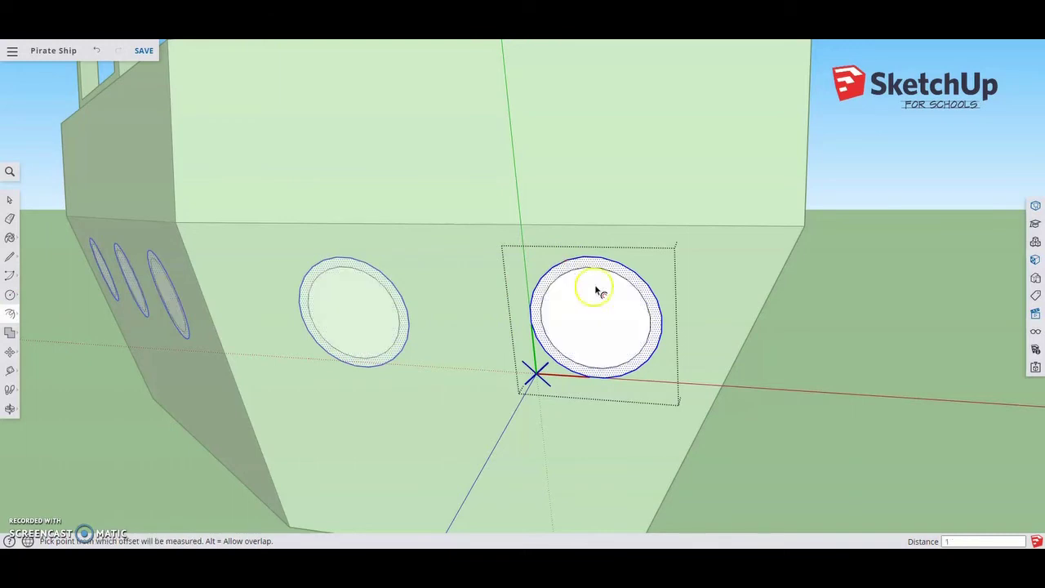
Push/Pull the rim ring out 2" and the inner disc 1".
middle_drag(857, 302, 737, 338)
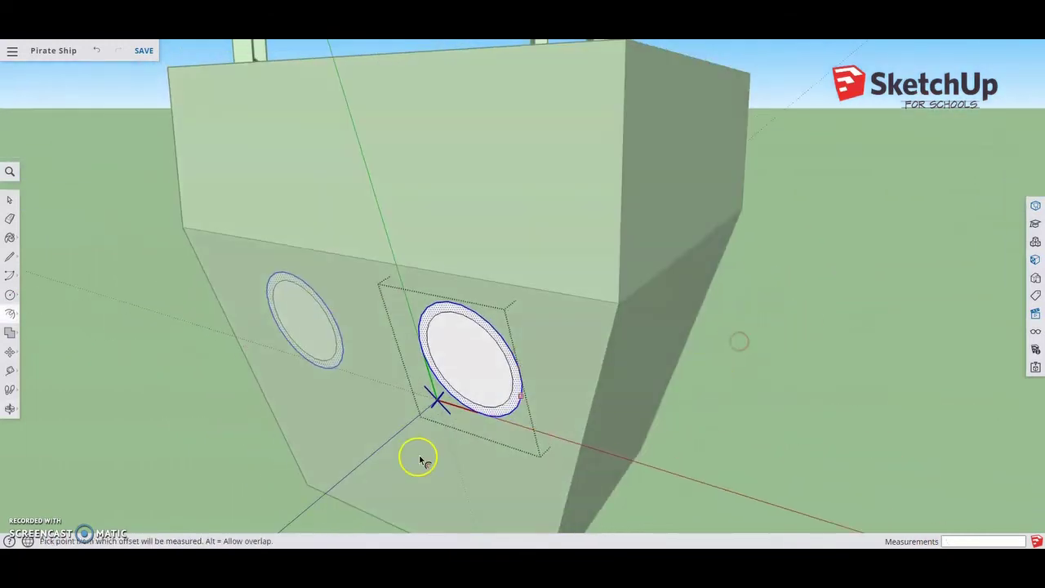
scroll(459, 390, up, 3)
key(p)
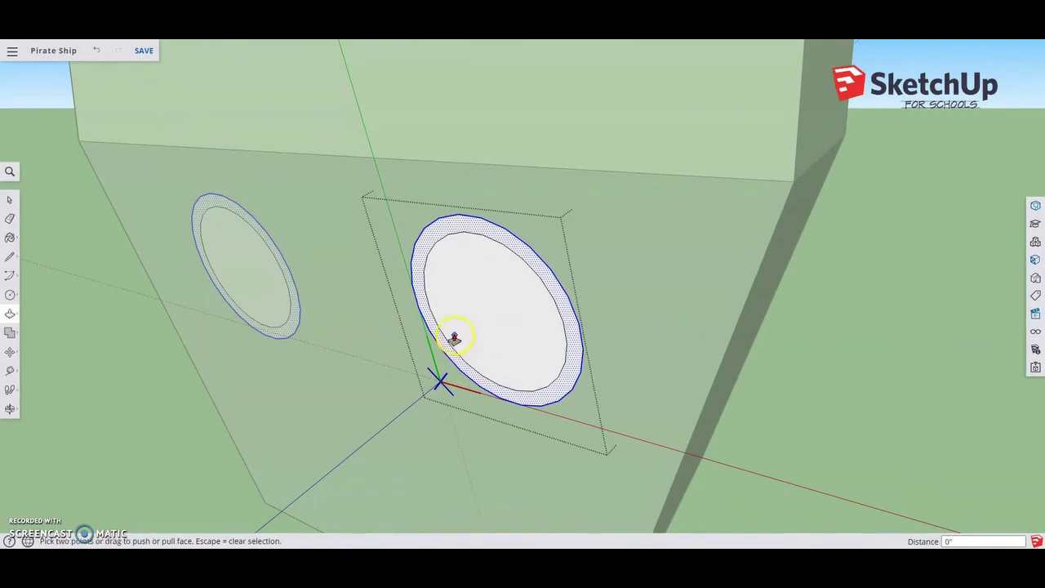
drag(436, 229, 399, 254)
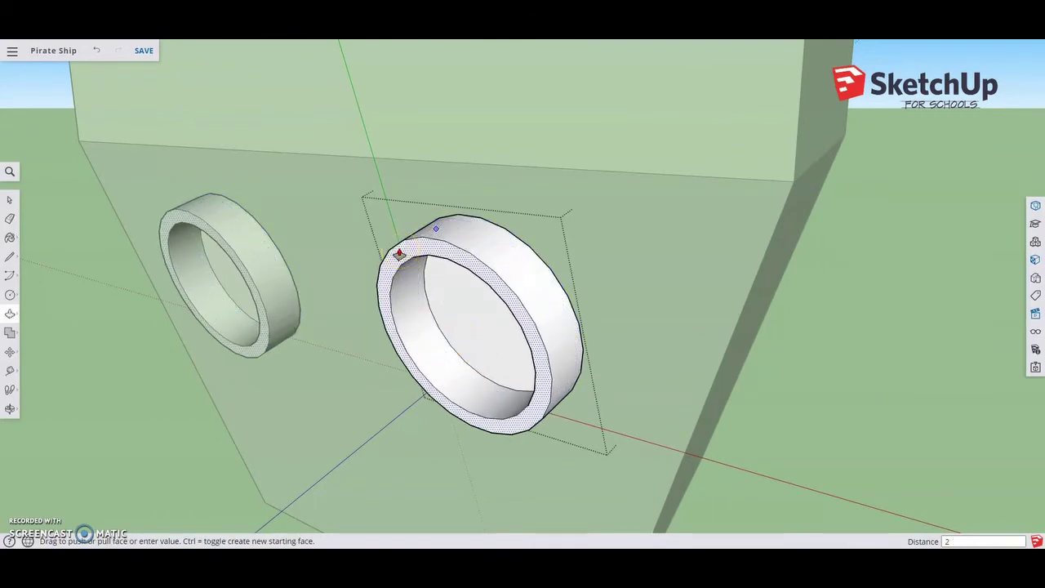
text(2)
key(Return)
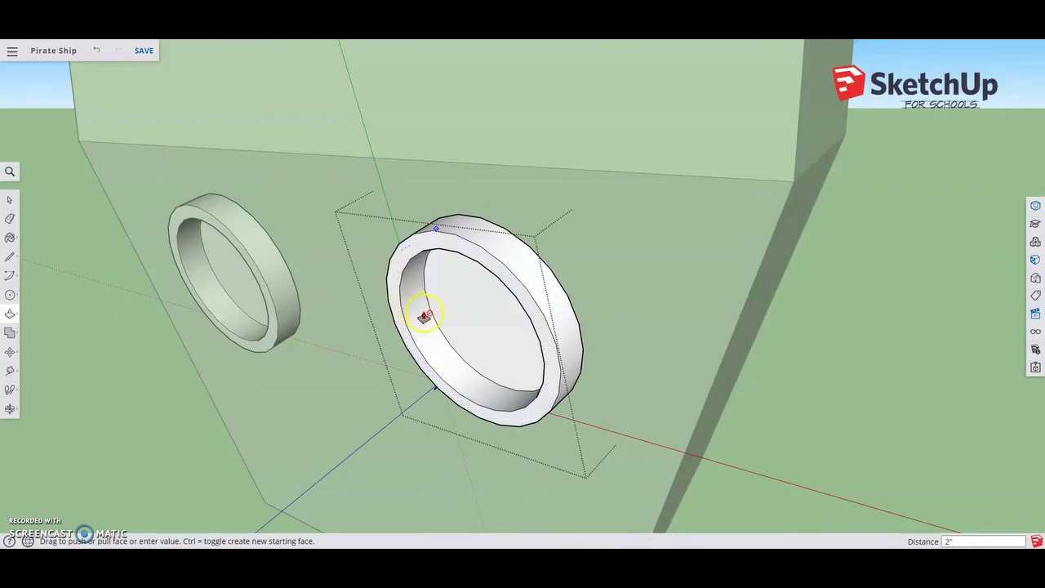
click(478, 319)
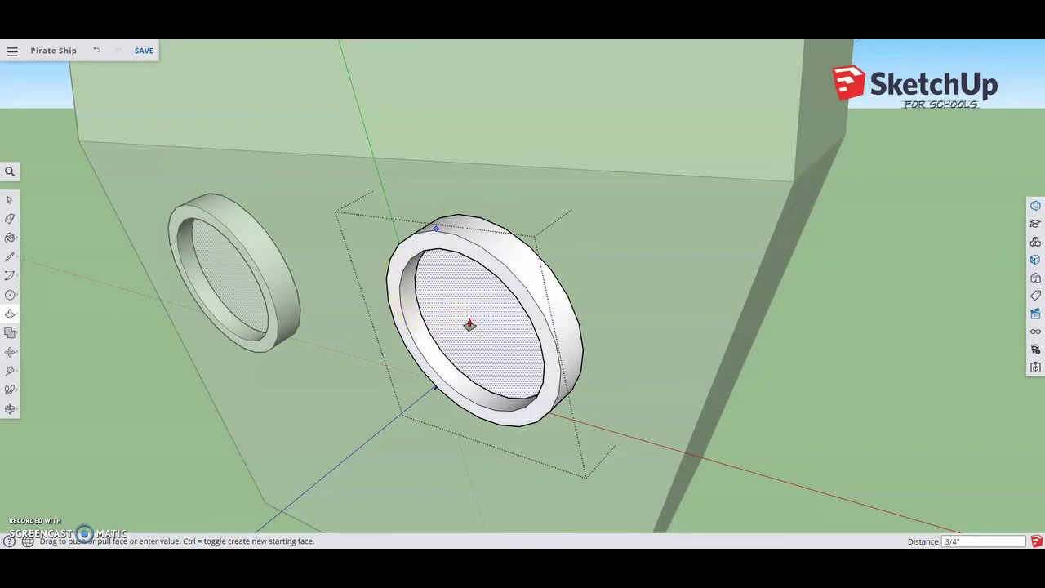
key(Return)
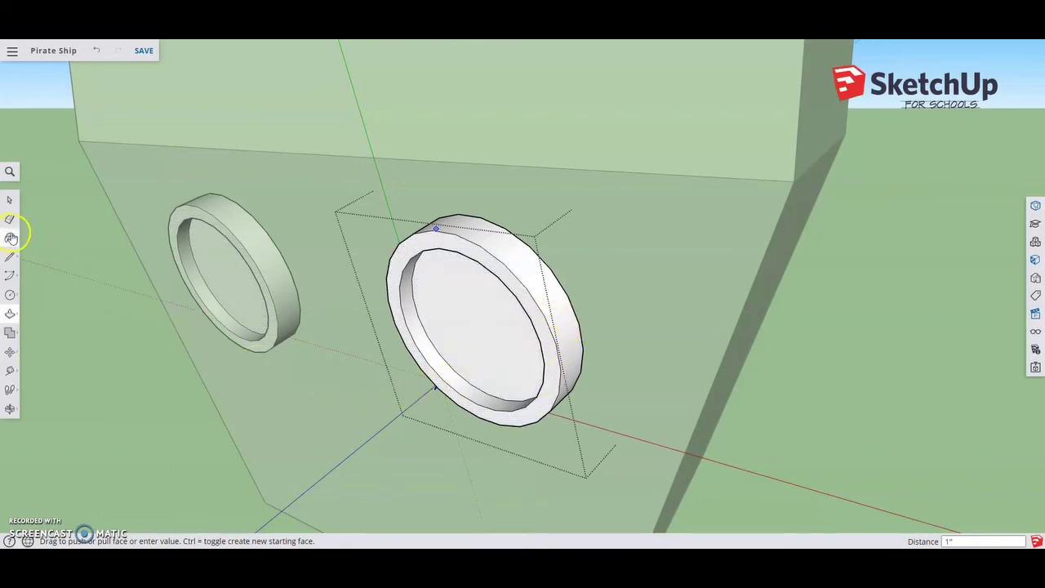
click(11, 235)
Paint the porthole glass with Translucent Glass Blue.
click(32, 229)
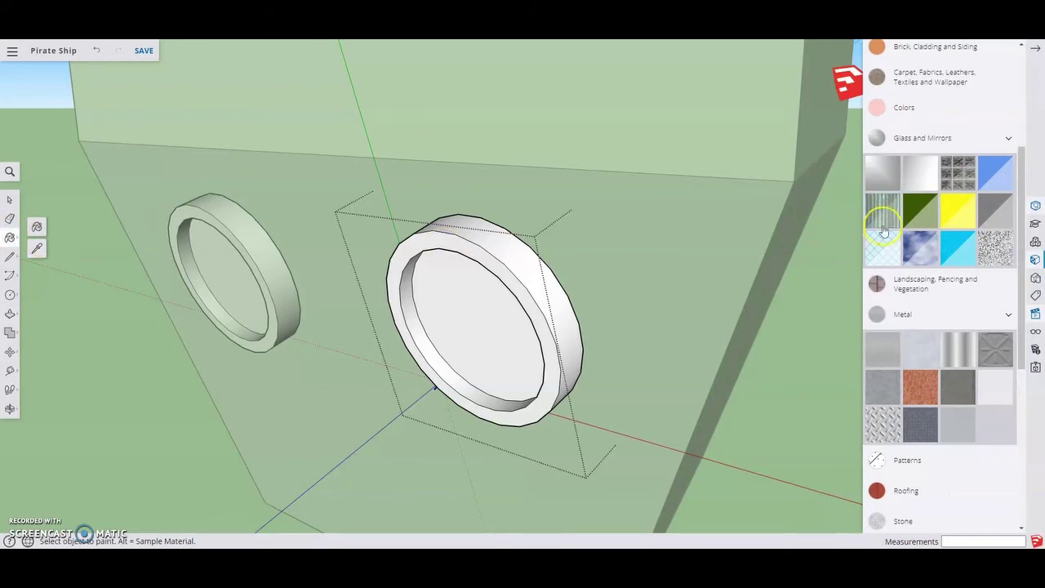
scroll(909, 209, up, 1)
scroll(910, 209, up, 2)
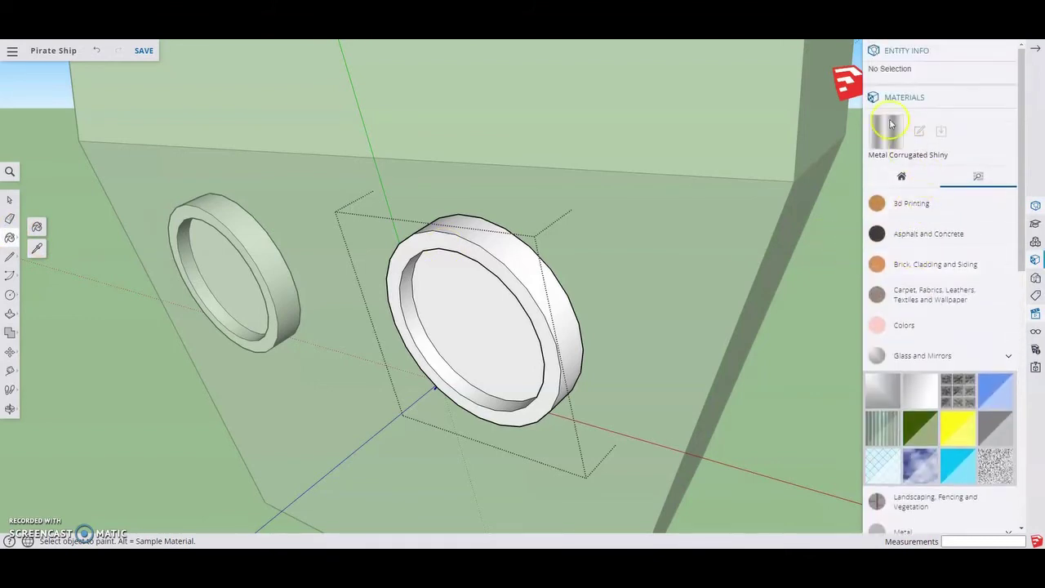
click(903, 177)
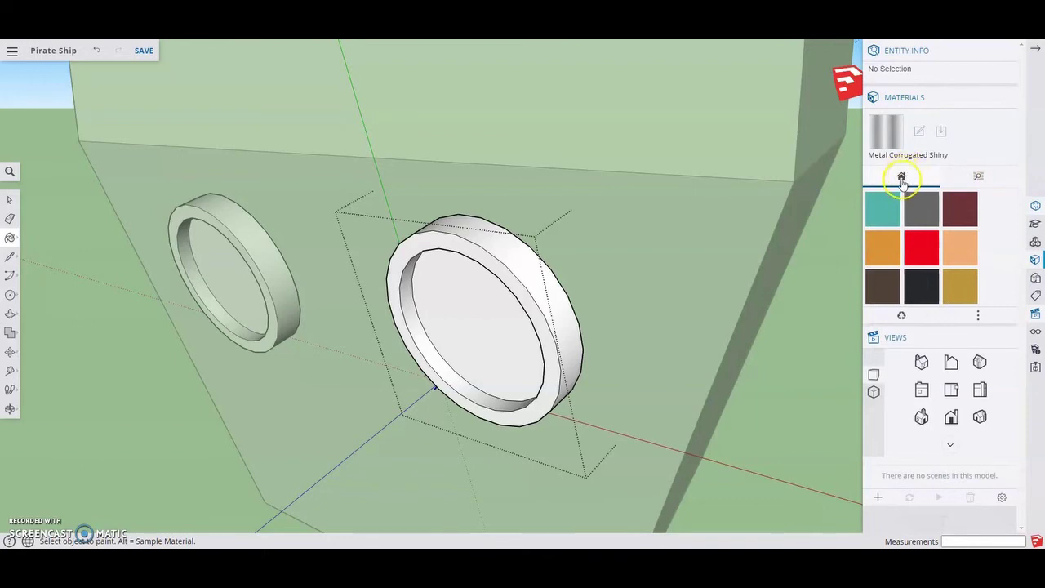
click(977, 177)
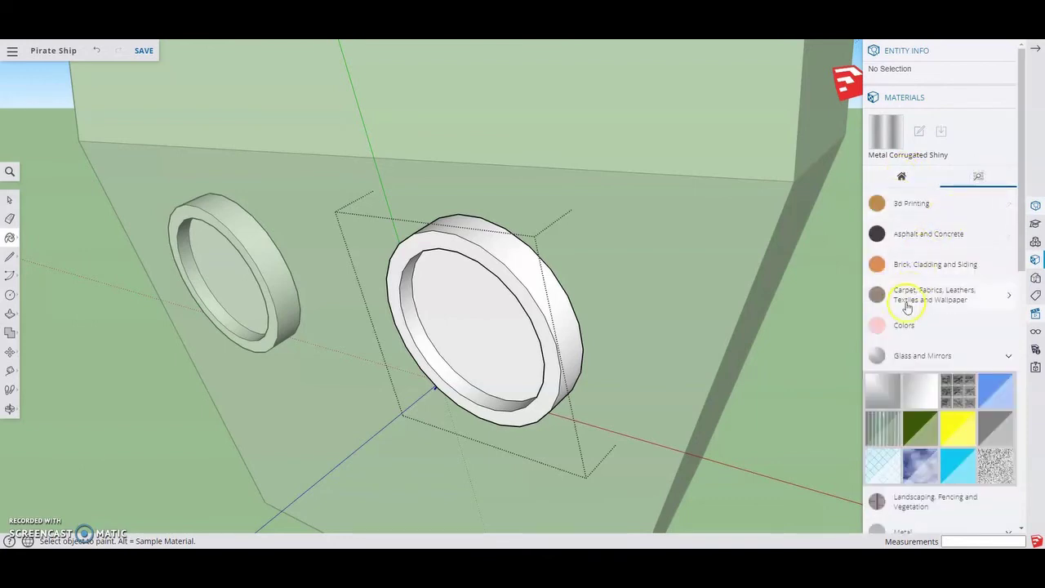
scroll(906, 306, down, 1)
scroll(955, 302, down, 1)
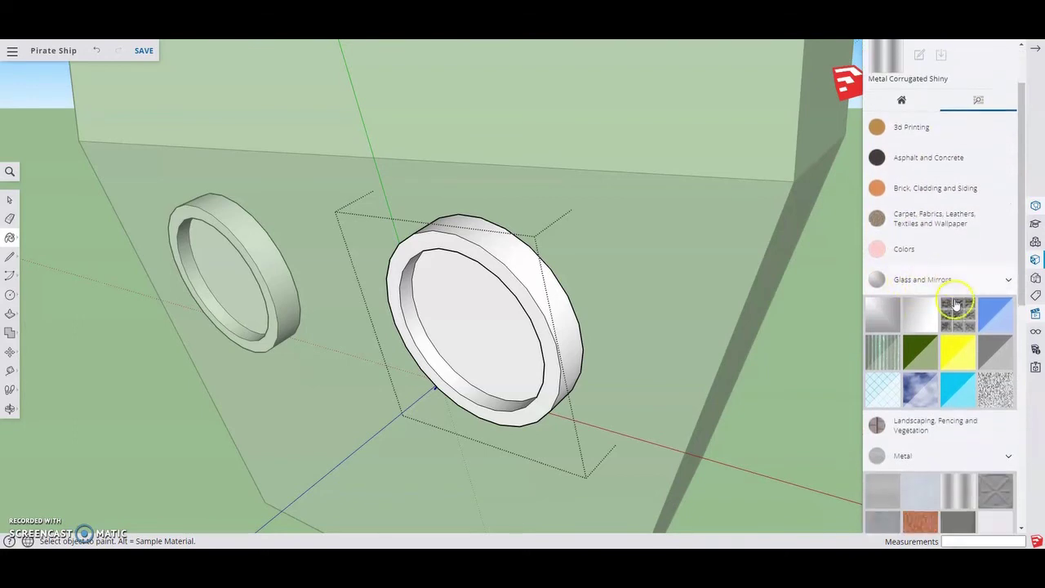
scroll(956, 304, down, 1)
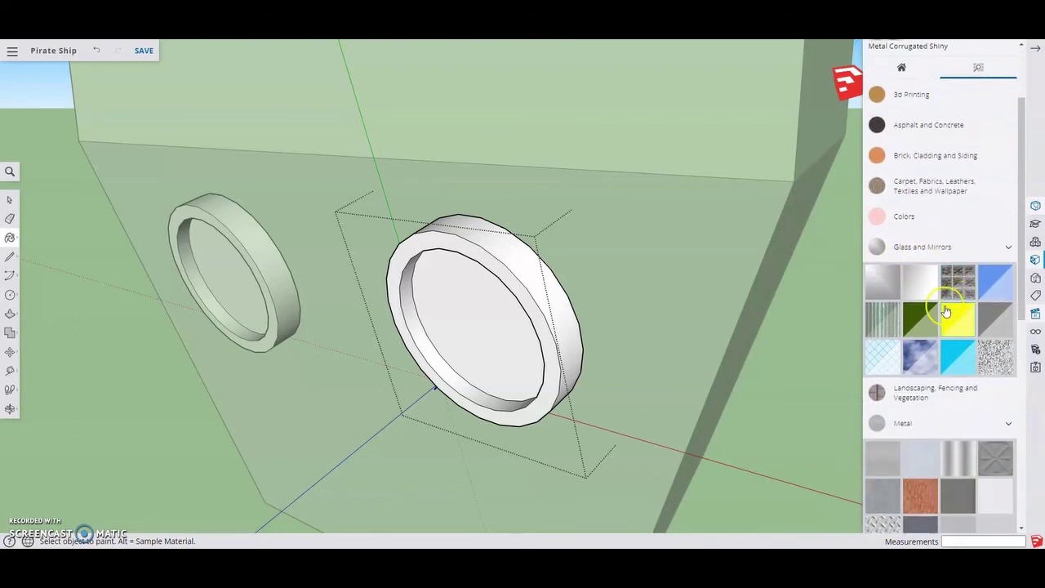
click(979, 315)
click(989, 282)
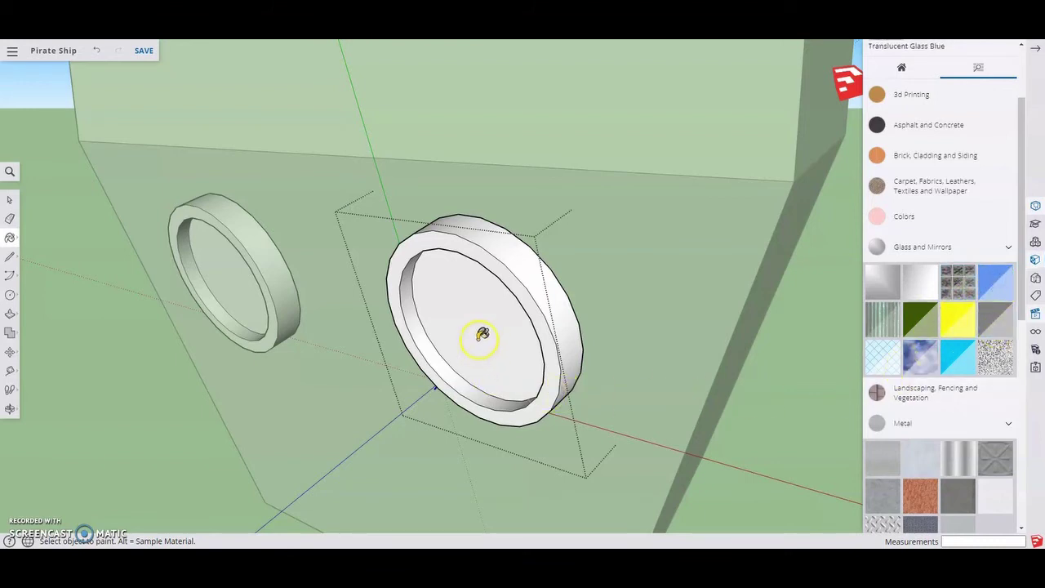
click(471, 318)
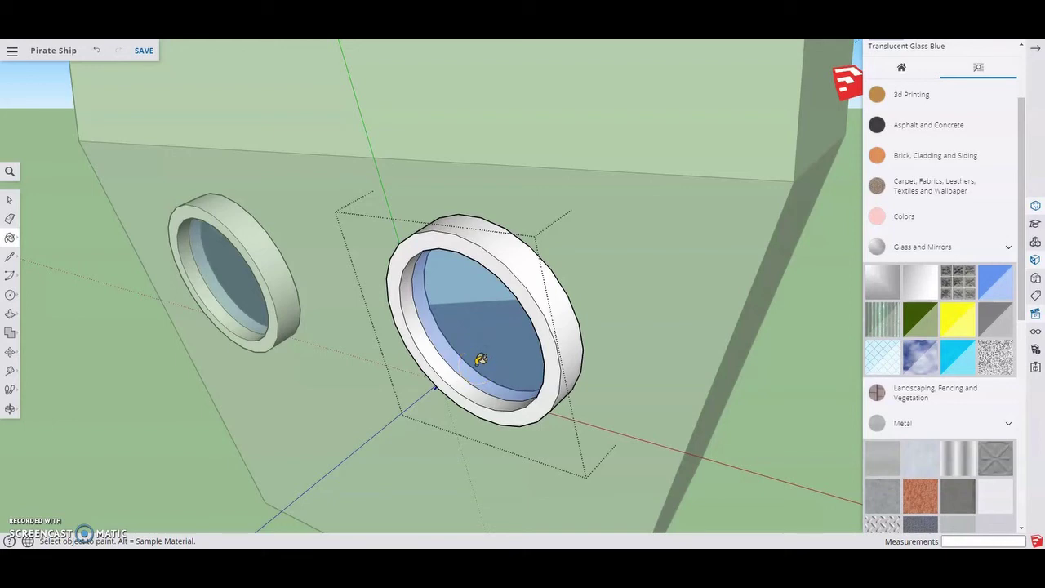
Paint the porthole's outer, front and inner rim faces with Metal Corrugated Shiny.
click(985, 248)
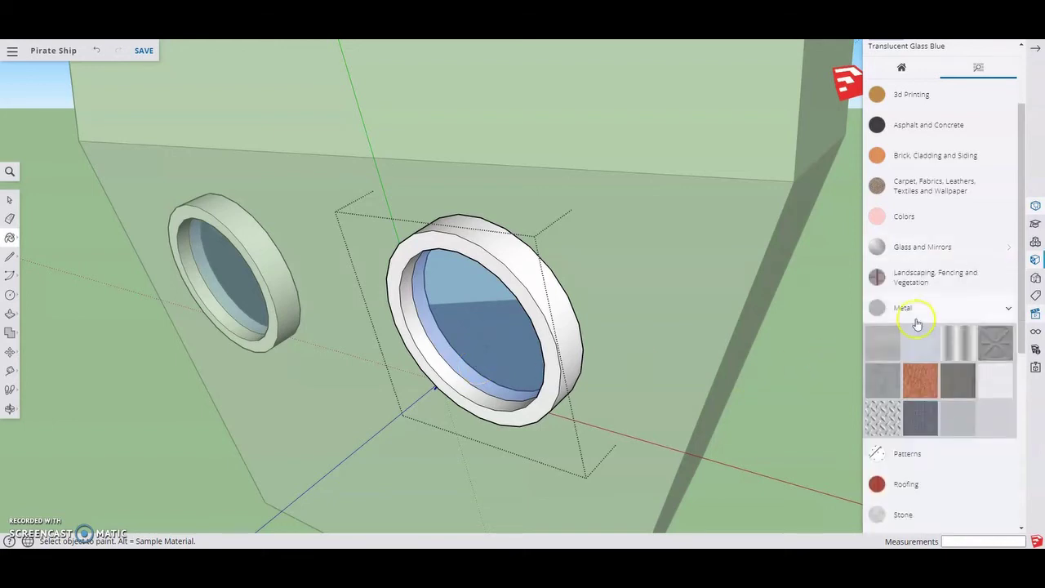
click(962, 338)
click(561, 343)
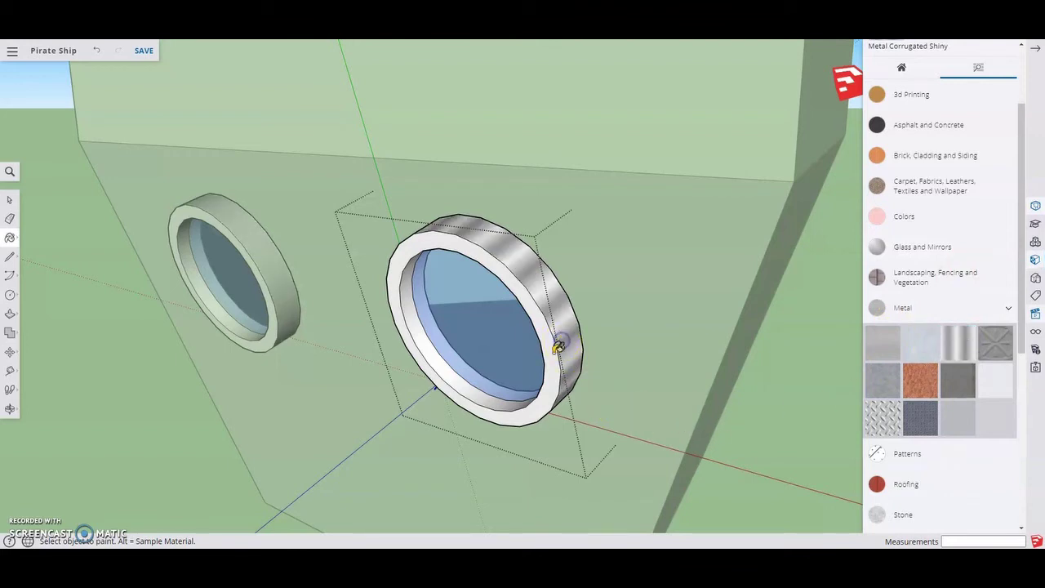
click(555, 353)
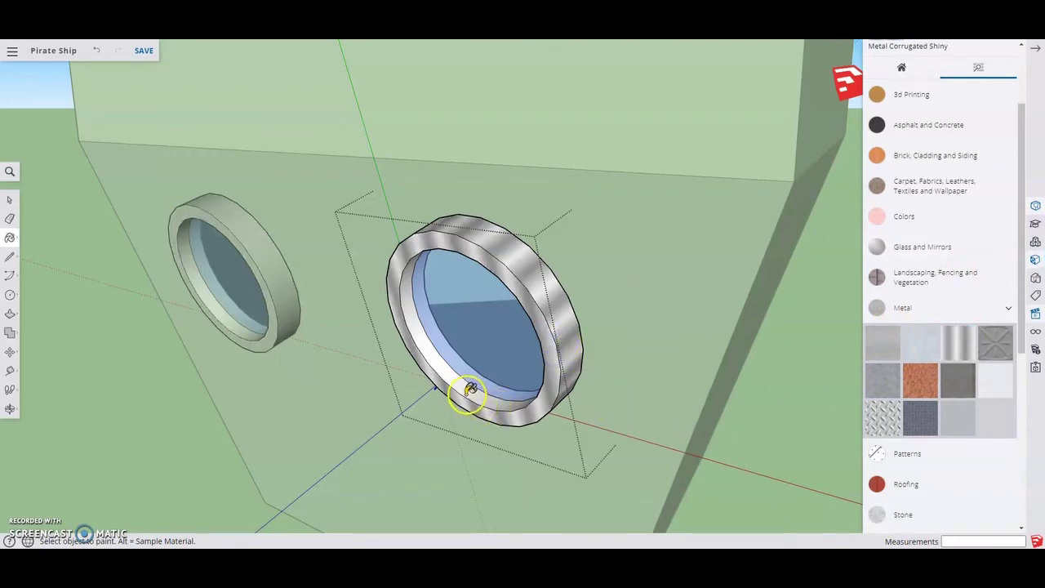
click(465, 385)
click(1034, 49)
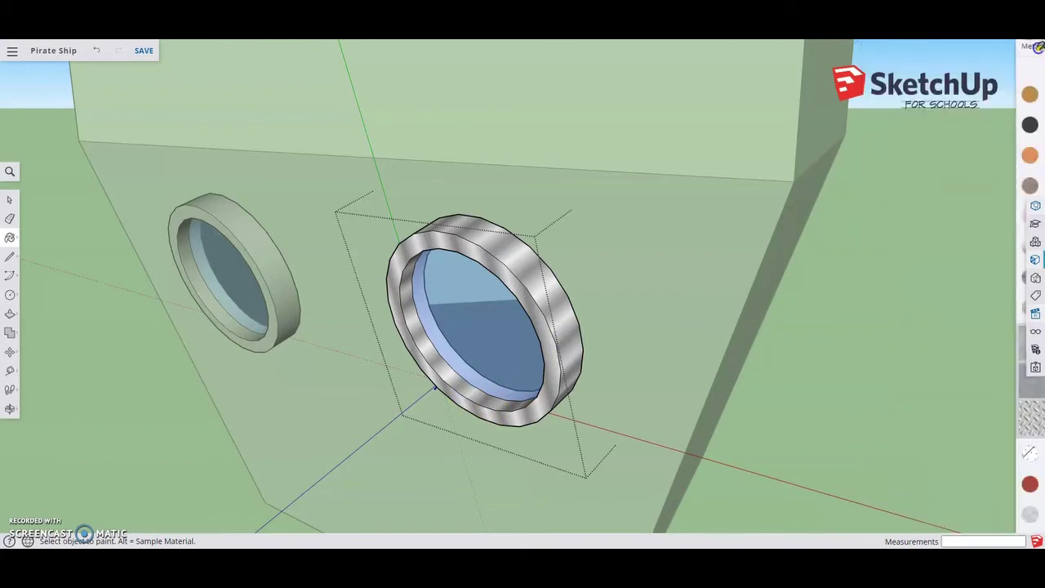
key(space)
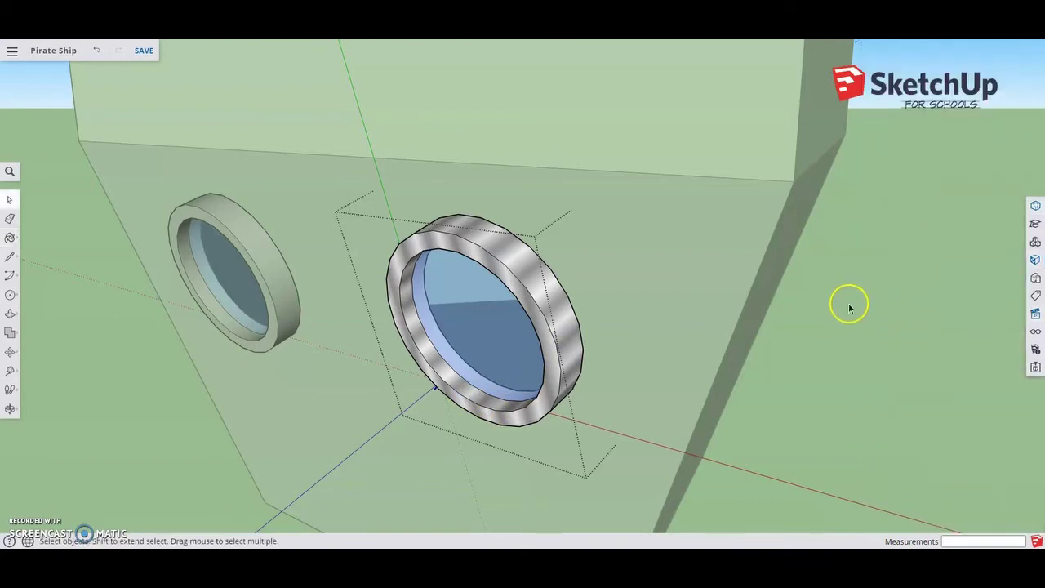
scroll(849, 302, down, 3)
Exit the porthole group, orbit the ship, then zoom to the deck rail corner in Top view.
click(842, 327)
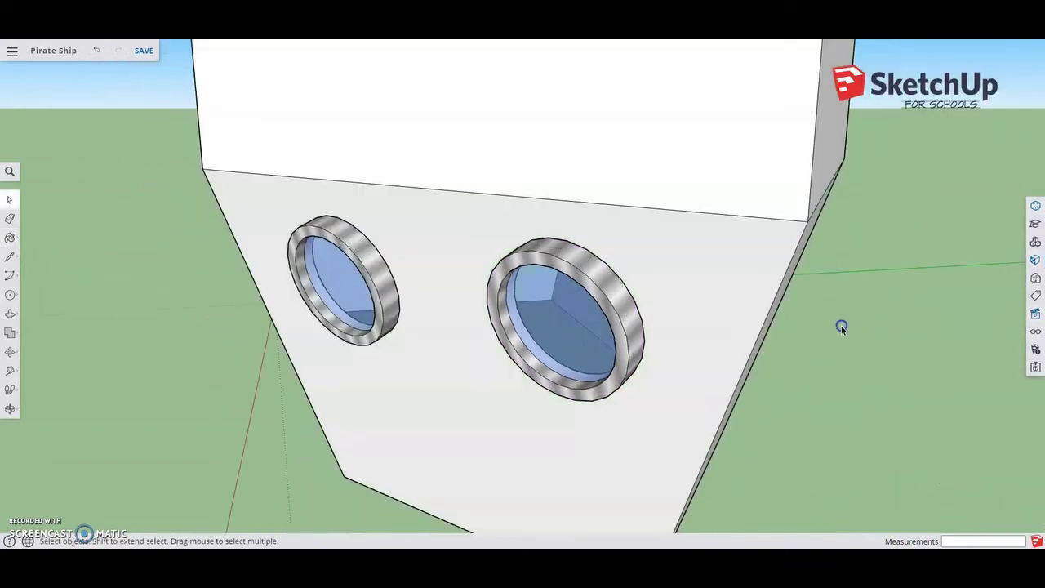
scroll(840, 327, down, 3)
middle_drag(357, 387, 535, 404)
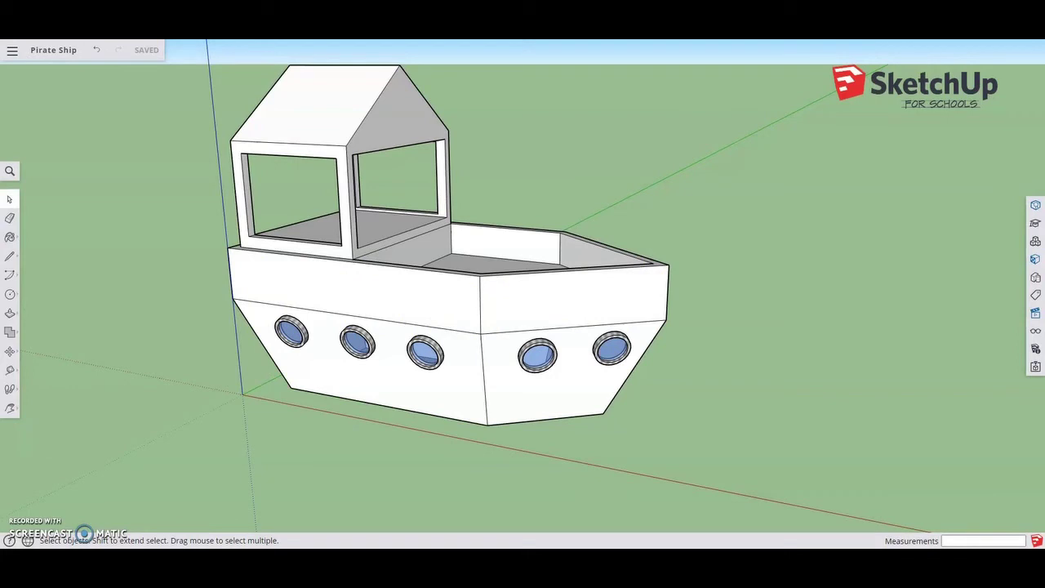
scroll(460, 350, up, 4)
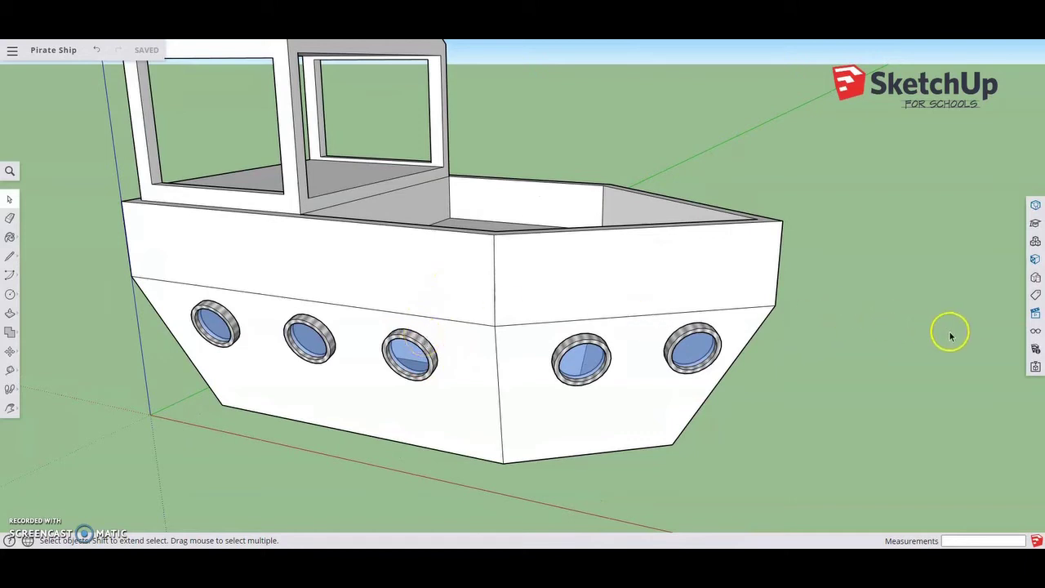
click(1035, 315)
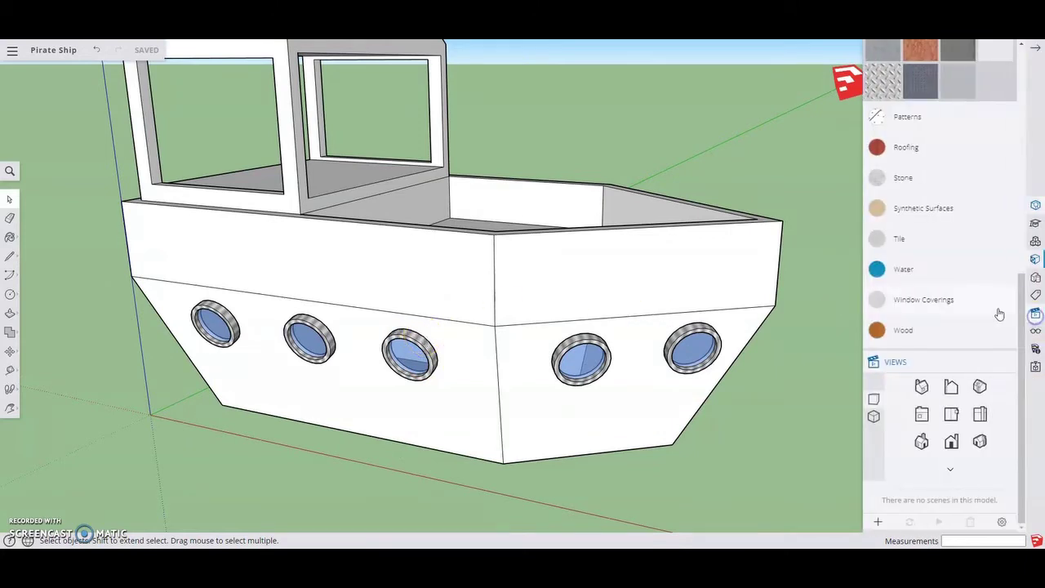
click(951, 414)
scroll(646, 469, up, 3)
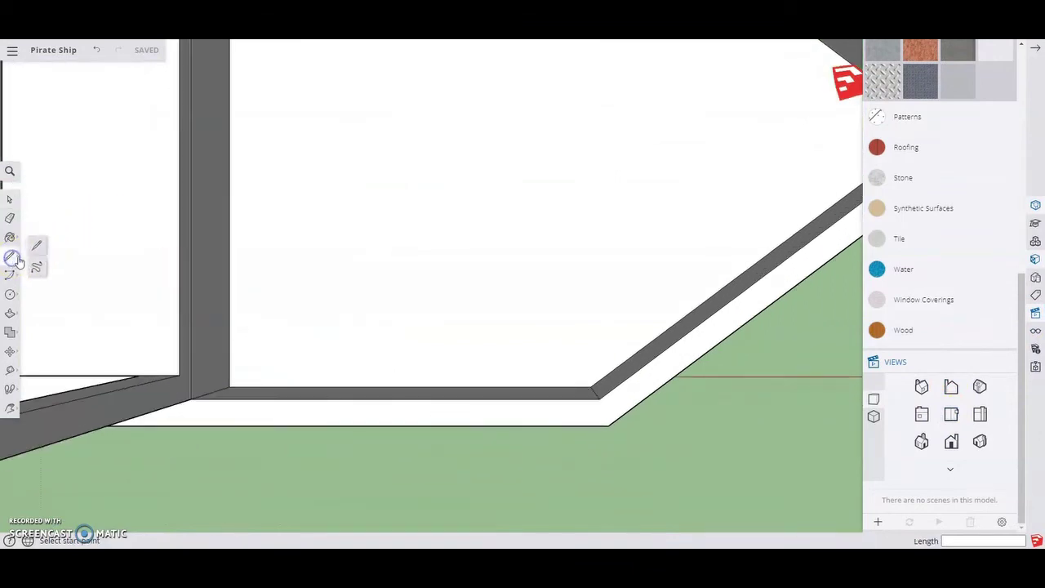
Draw two short lines across the deck rail top, one at the corner and one further along.
click(34, 245)
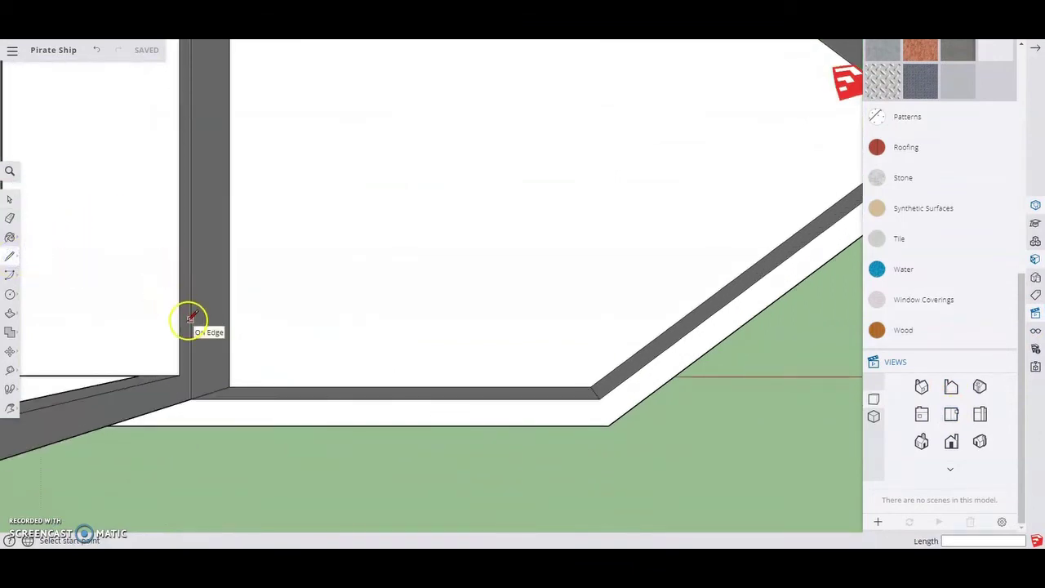
click(599, 397)
click(600, 422)
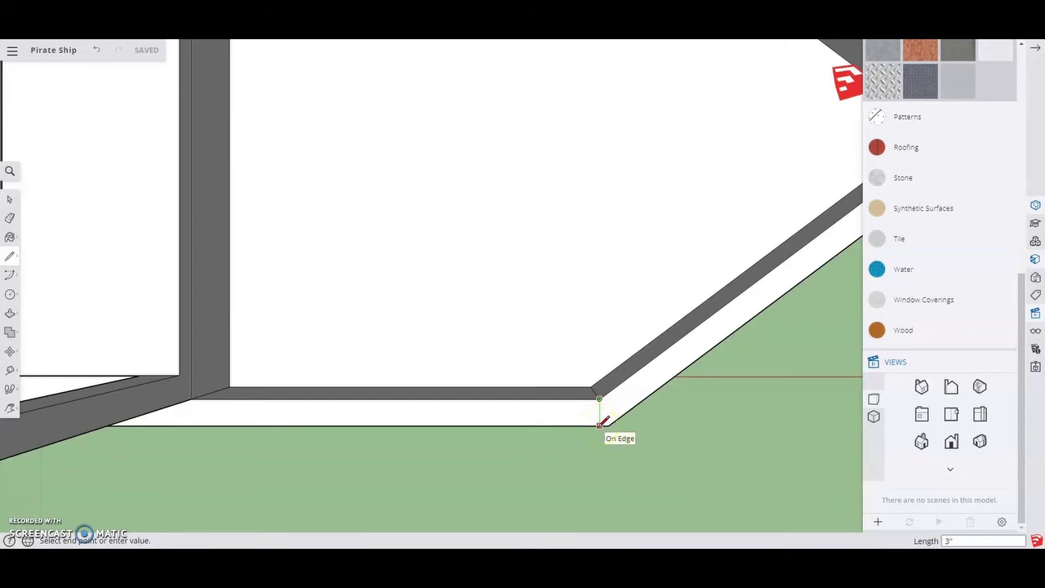
click(600, 426)
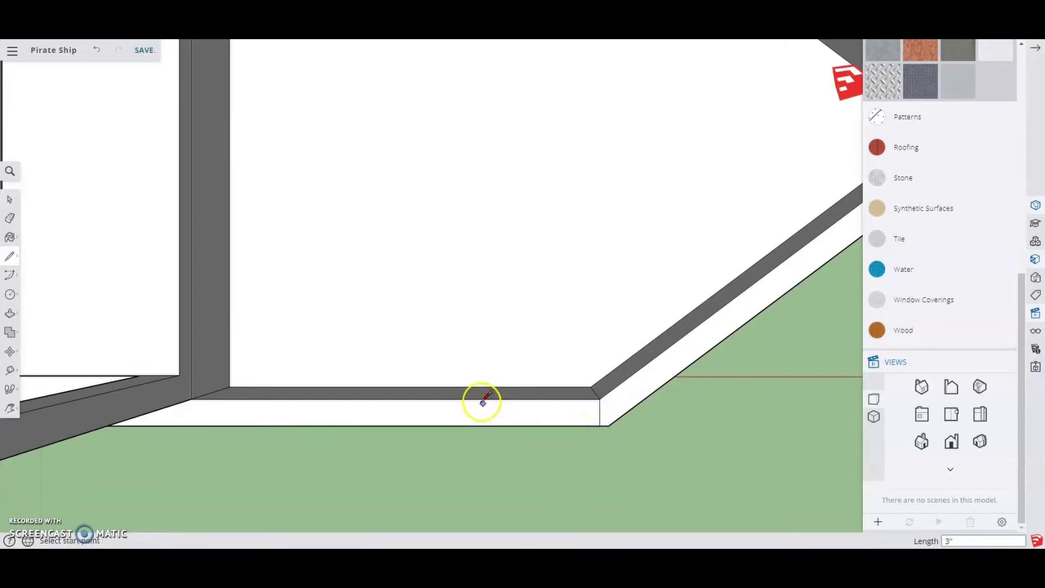
click(395, 396)
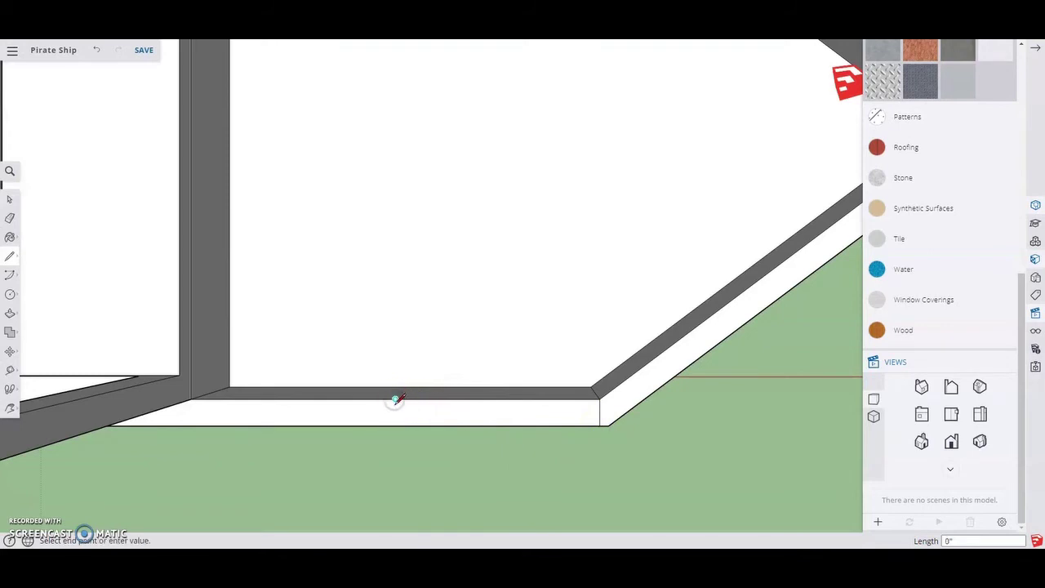
drag(395, 399, 395, 422)
click(395, 422)
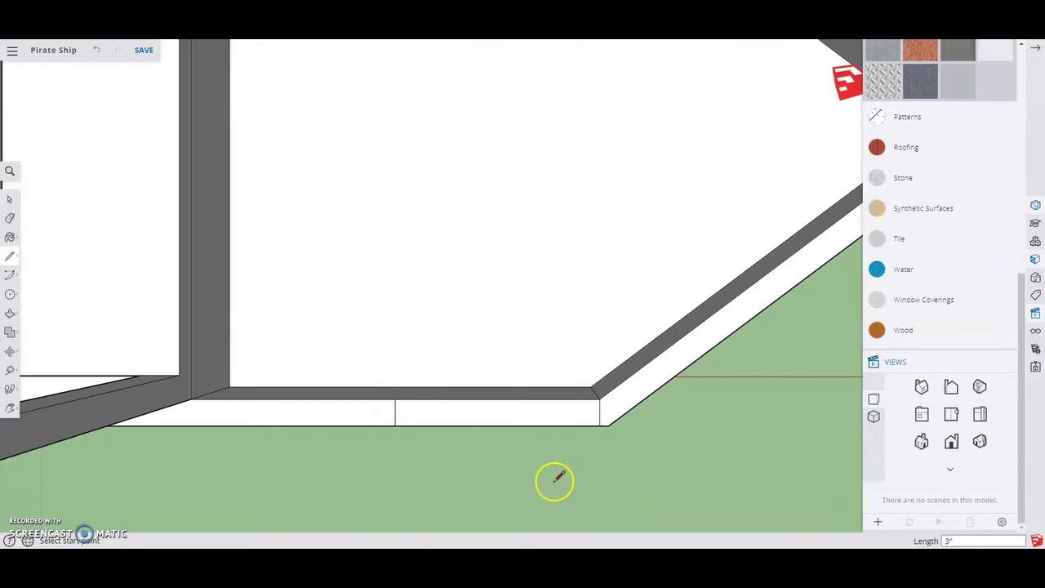
mouse_move(553, 481)
middle_down()
mouse_move(471, 163)
mouse_move(470, 192)
middle_up()
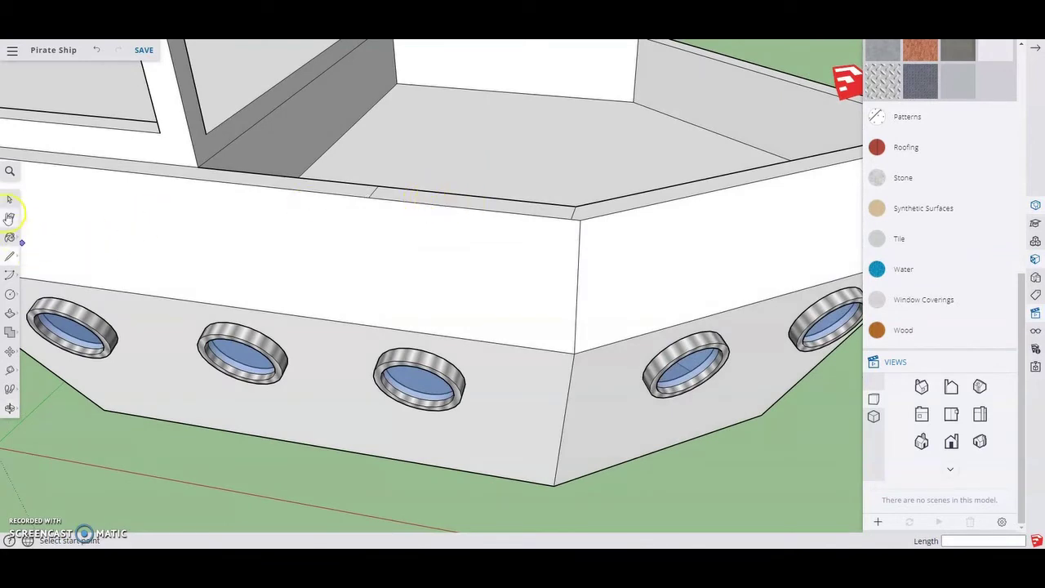
Push the marked rail section down 1' to cut a notch in the hull's side wall.
click(8, 200)
click(415, 202)
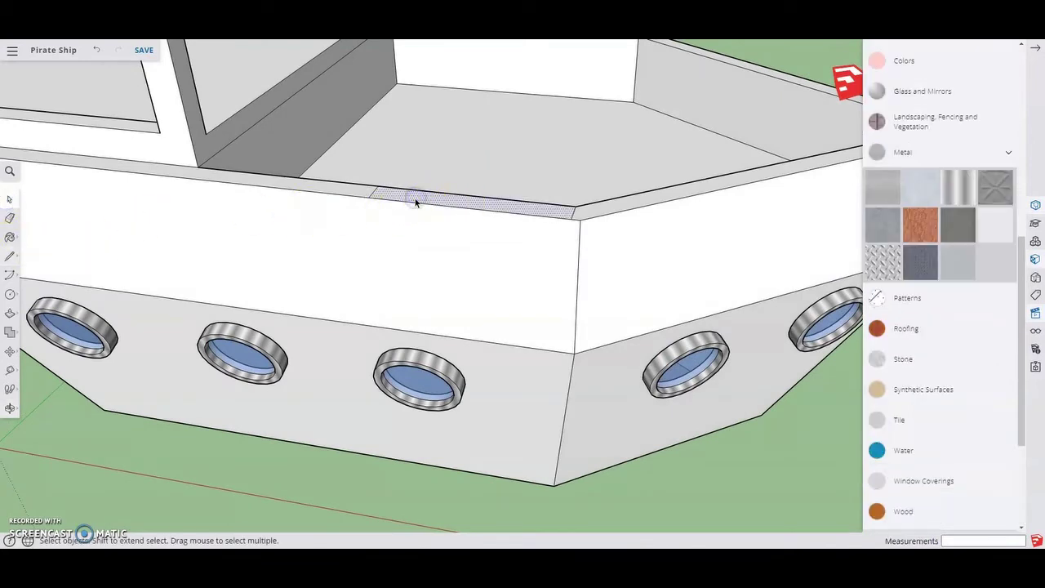
click(10, 313)
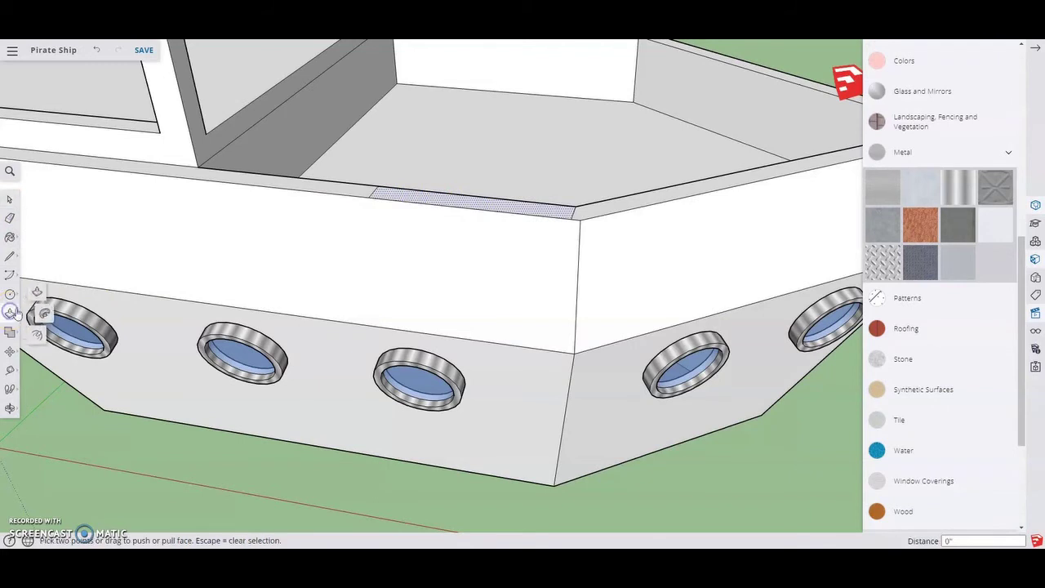
click(451, 199)
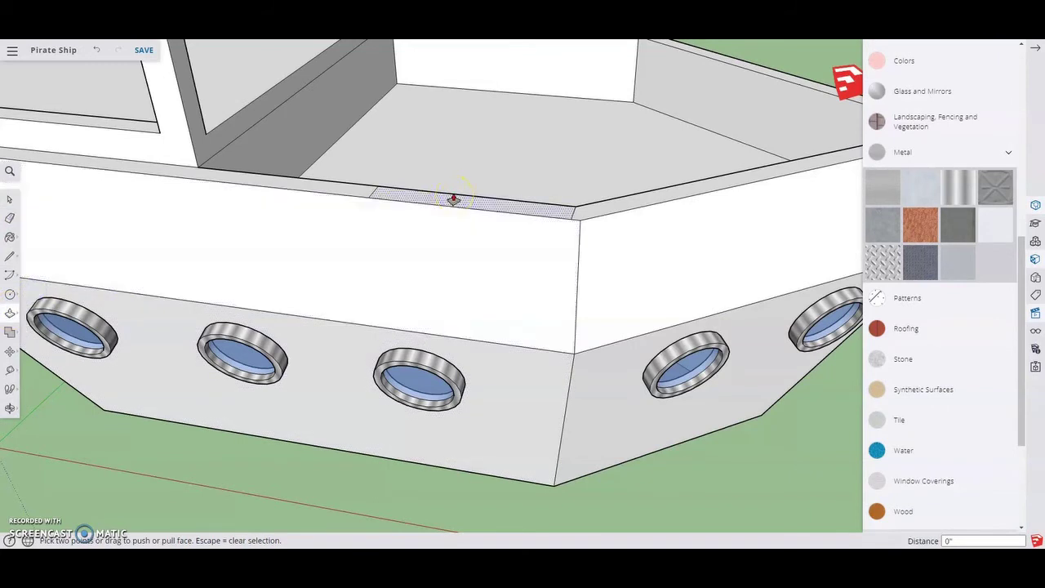
drag(454, 200, 471, 244)
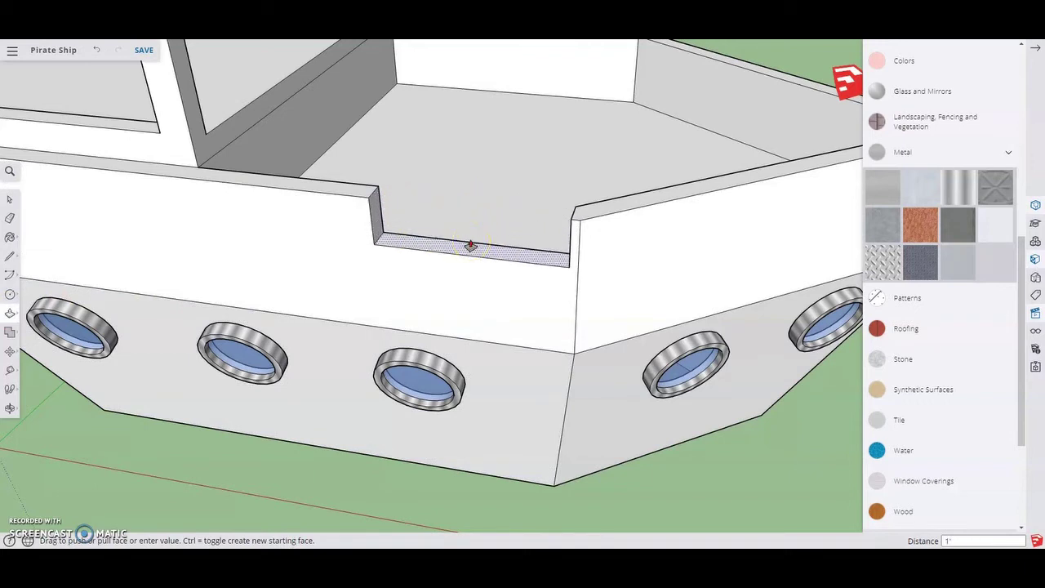
key(Return)
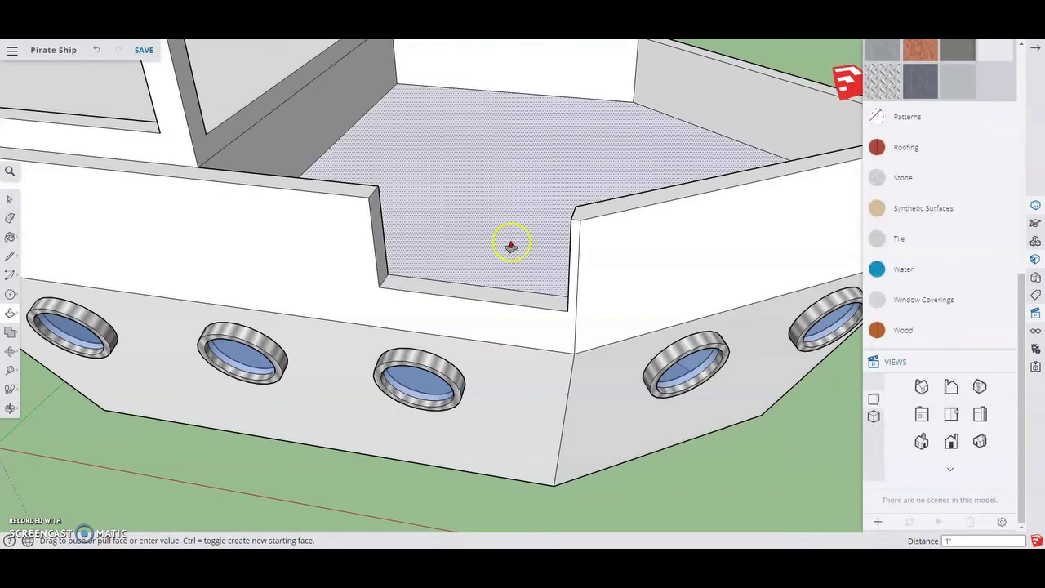
click(500, 324)
scroll(500, 324, up, 2)
click(462, 286)
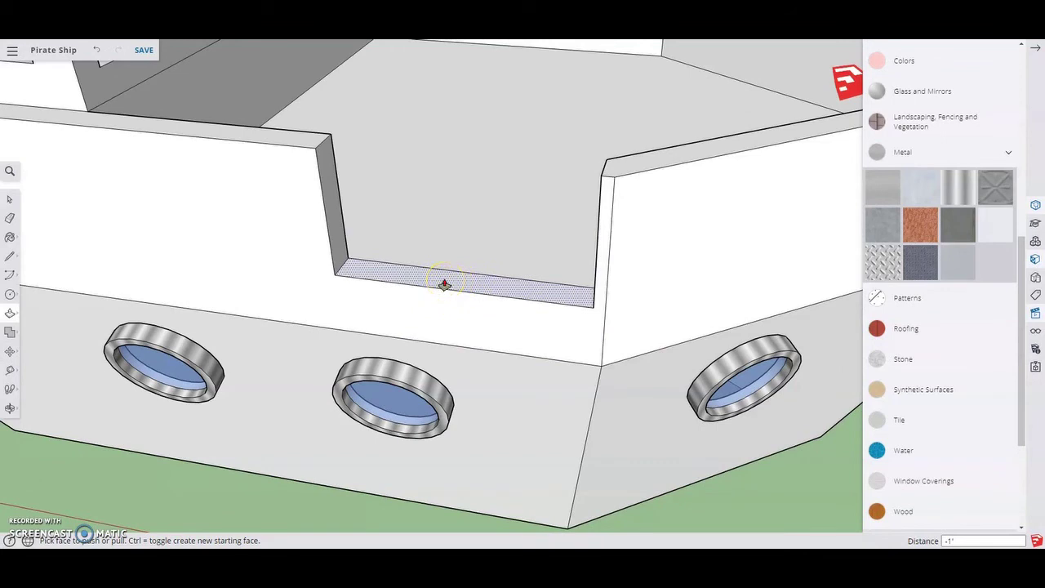
key(ctrl+z)
double_click(362, 277)
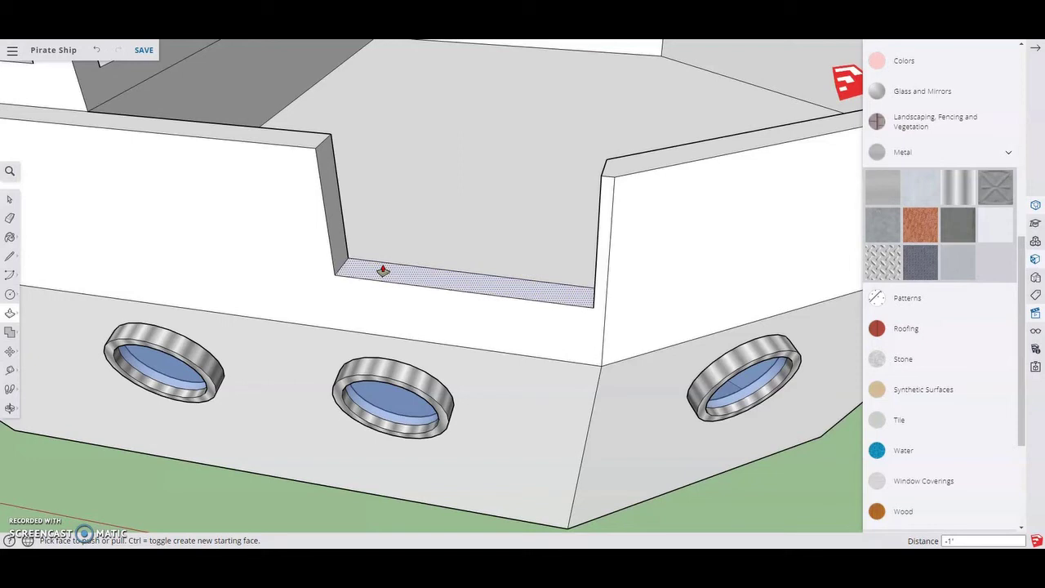
Push the strip face at the bottom of the wall gap 3" down to form a ledge.
click(382, 270)
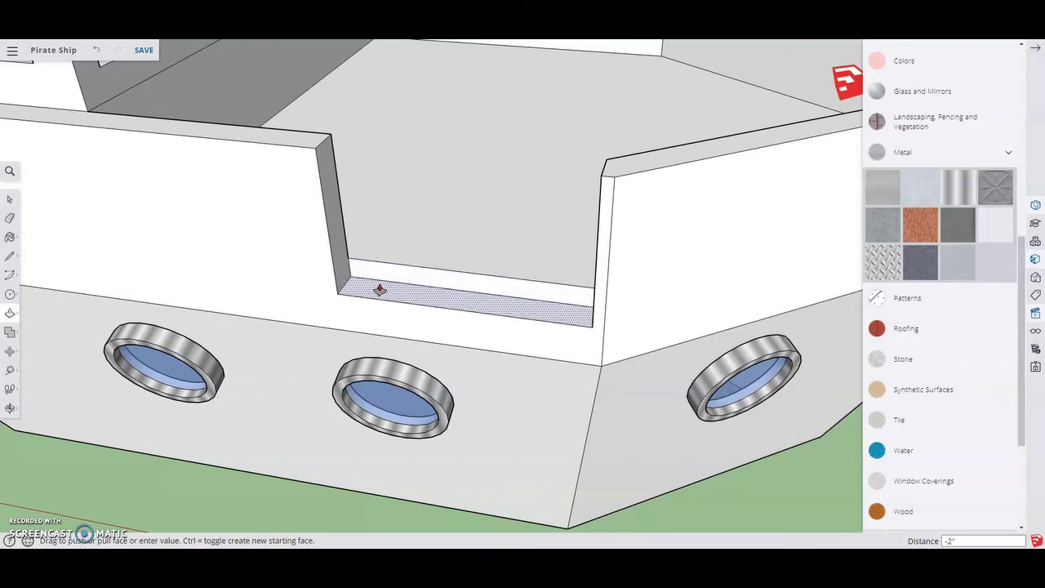
text(3)
key(Return)
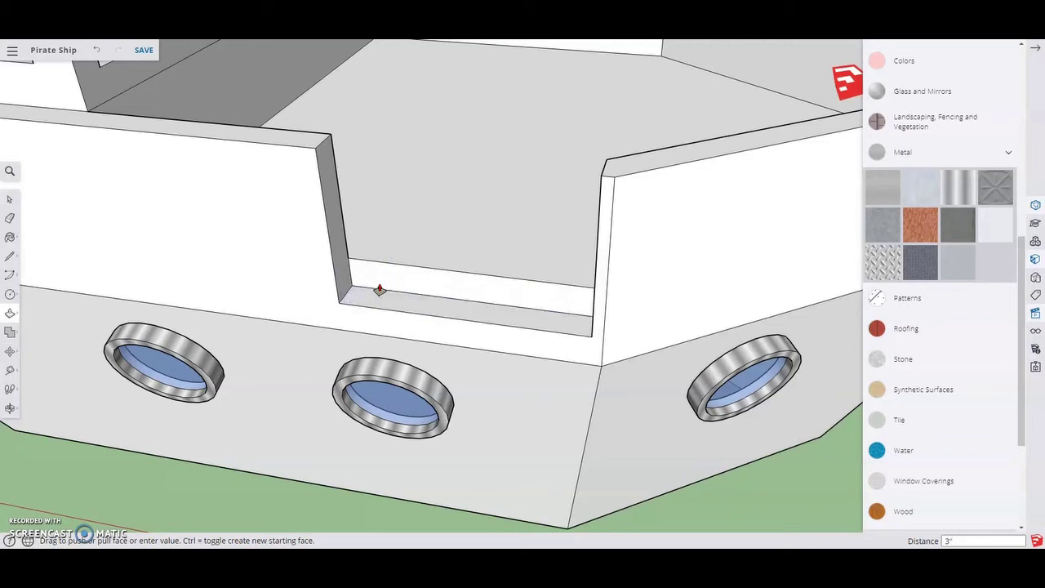
click(426, 283)
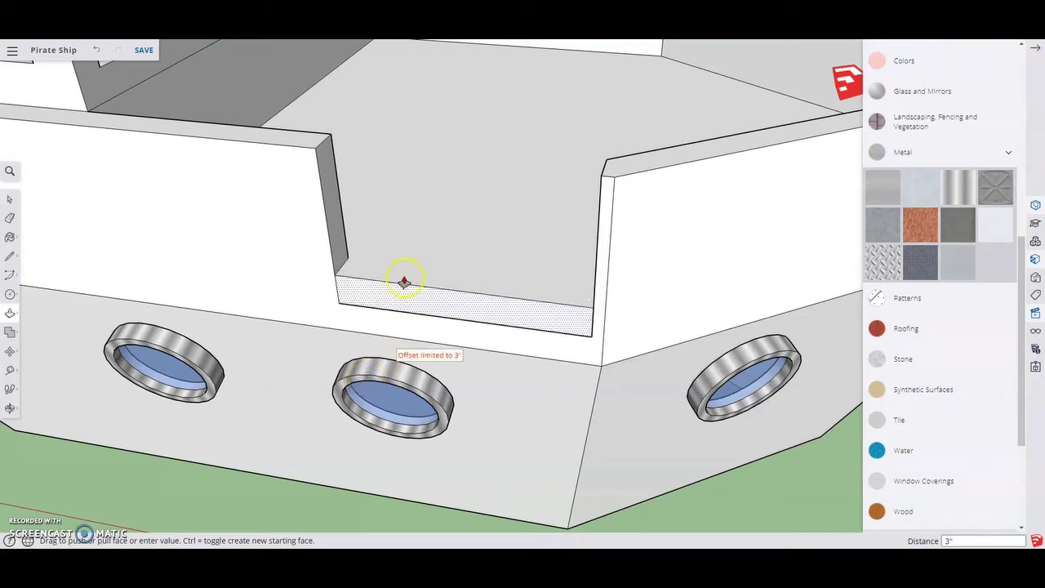
click(356, 342)
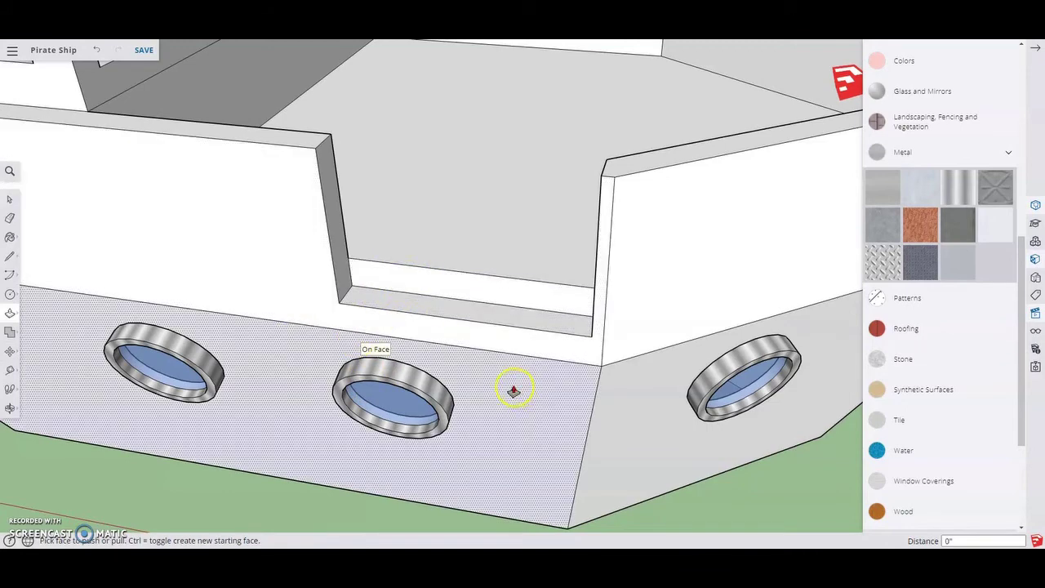
middle_drag(514, 389, 332, 354)
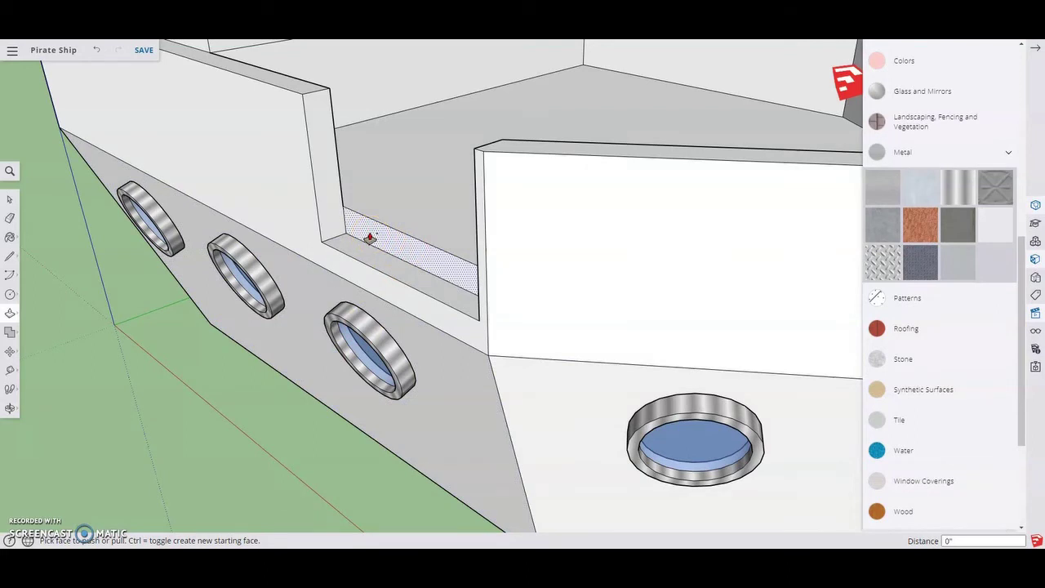
Pull the ledge face about 2' outward into a plank jutting past the hull.
click(389, 217)
drag(383, 235, 177, 346)
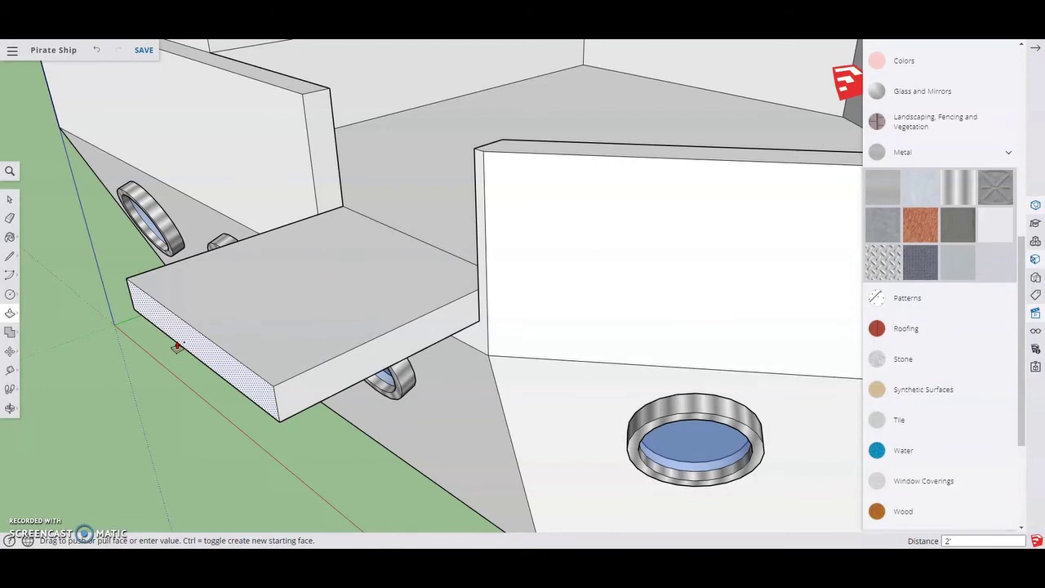
click(175, 344)
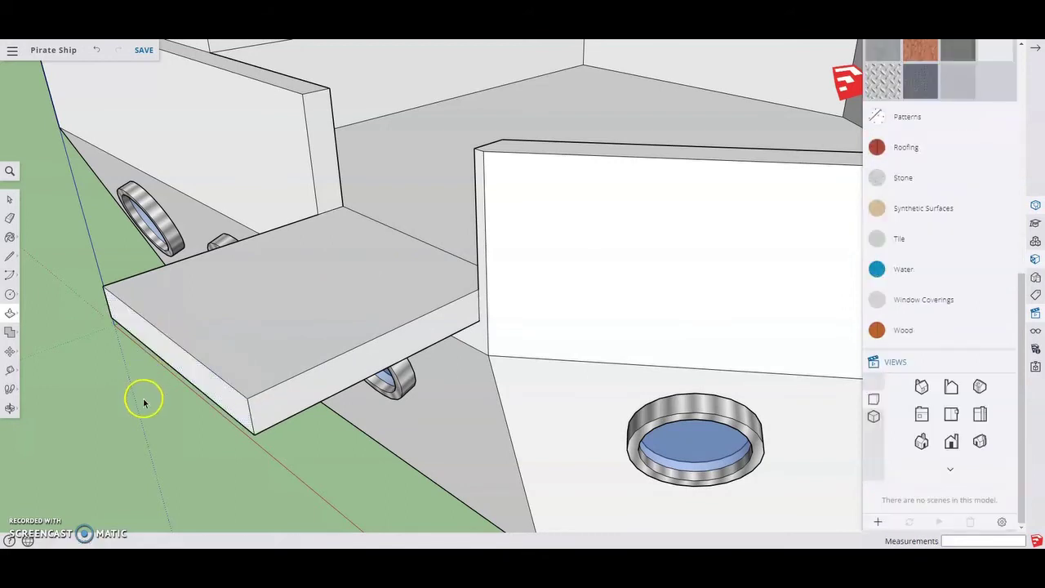
Zoom out and orbit to show the whole ship, then bring up Materials with the Paint Bucket.
key(space)
scroll(165, 395, down, 6)
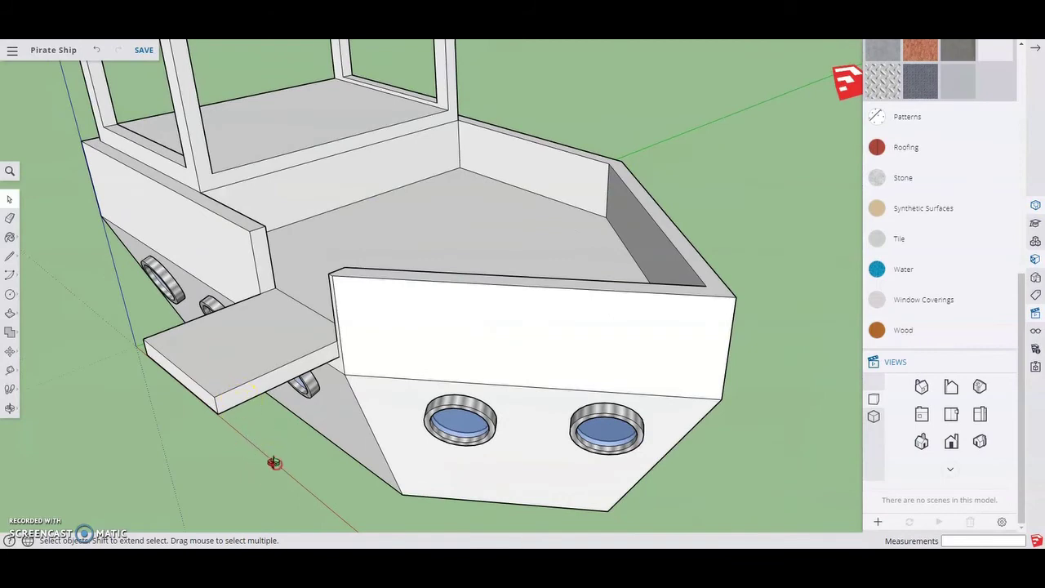
middle_drag(275, 401, 362, 422)
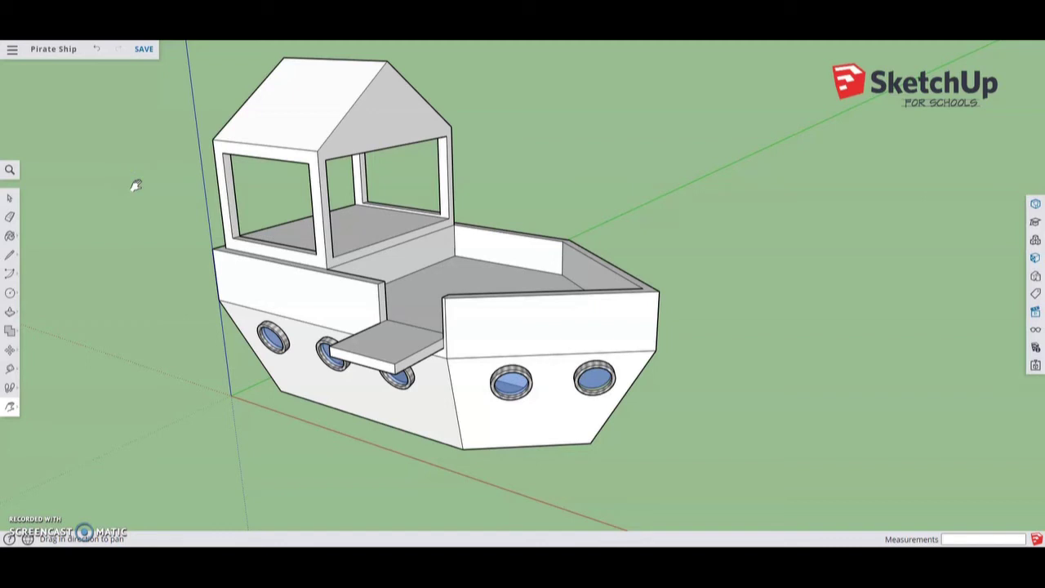
click(11, 235)
click(37, 226)
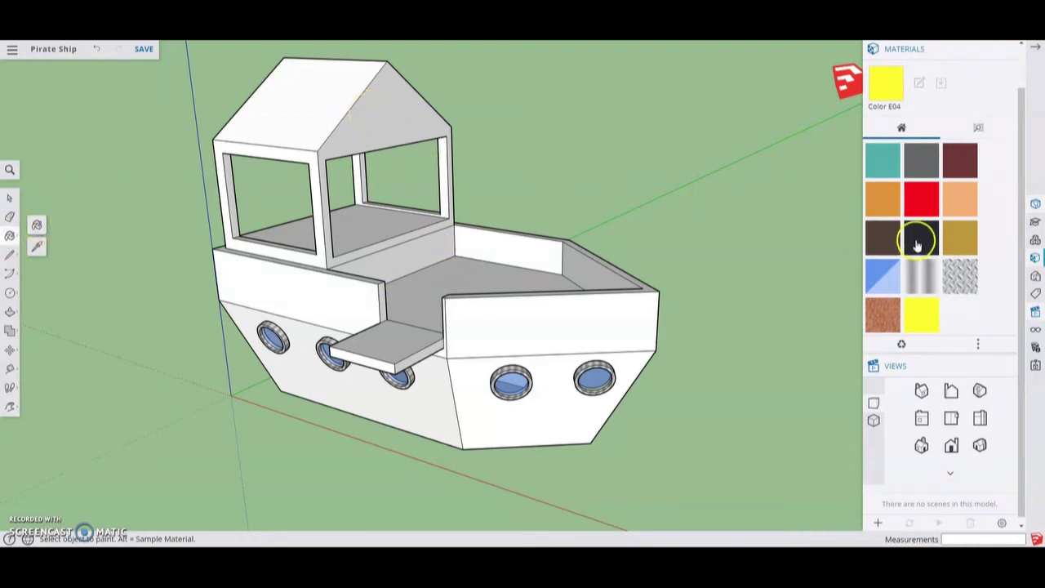
Choose a bright blue swatch from the Materials Colors category.
click(979, 128)
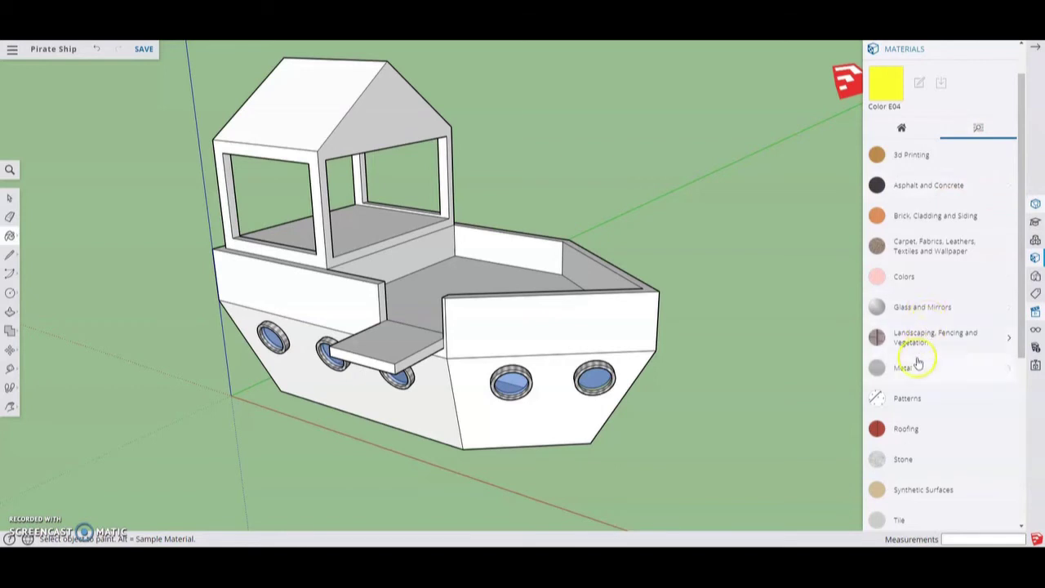
click(904, 279)
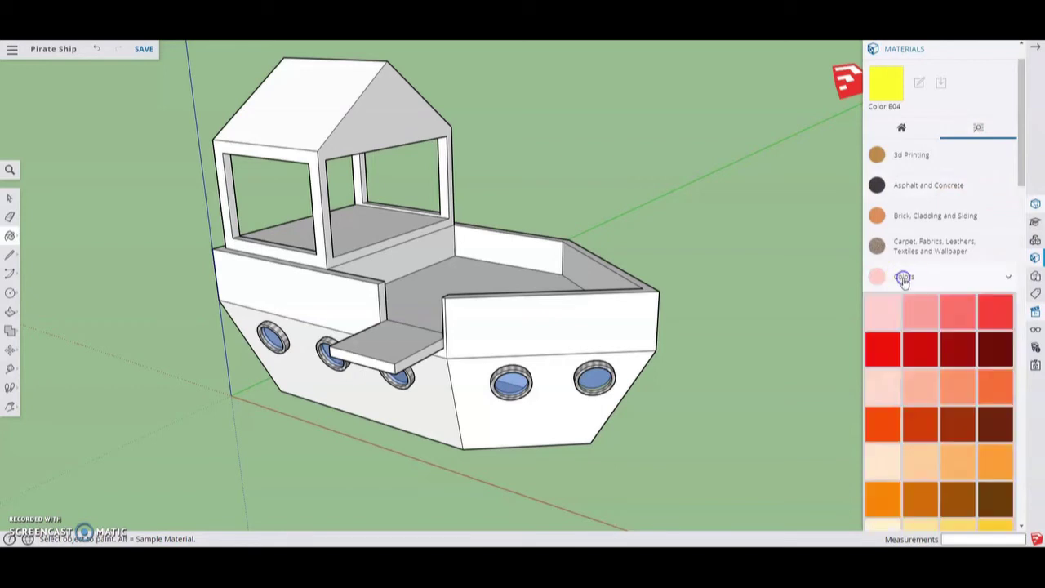
scroll(932, 345, down, 5)
scroll(926, 338, down, 5)
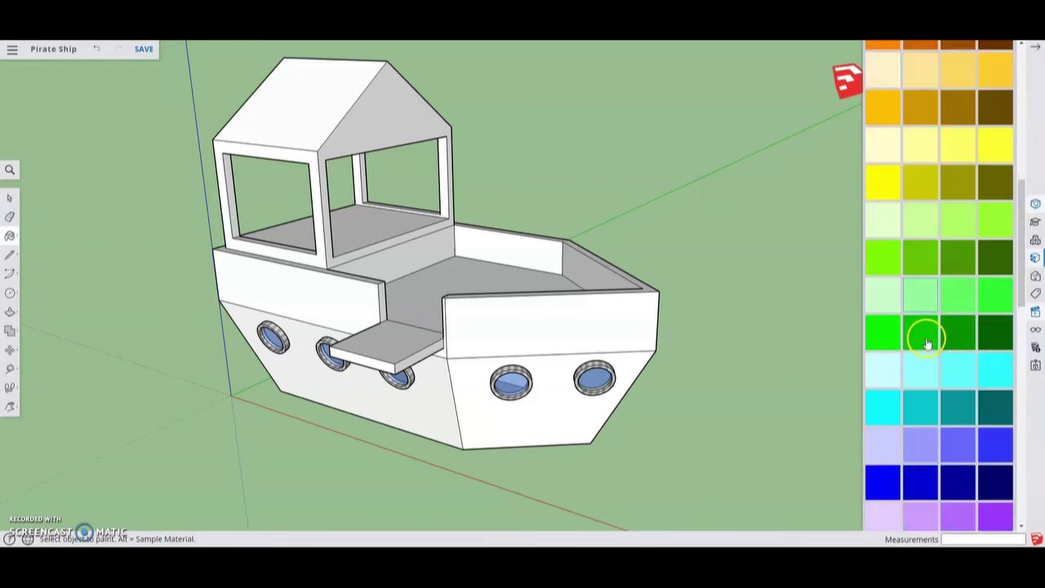
click(882, 404)
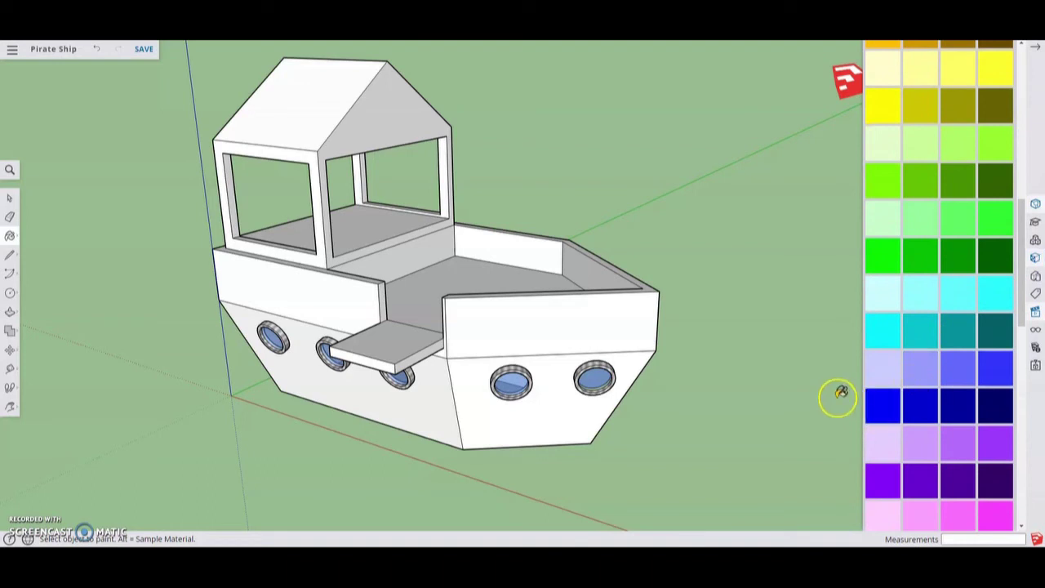
Paint the cabin's front gable, left roof face and front-left frame faces blue.
click(327, 112)
click(327, 113)
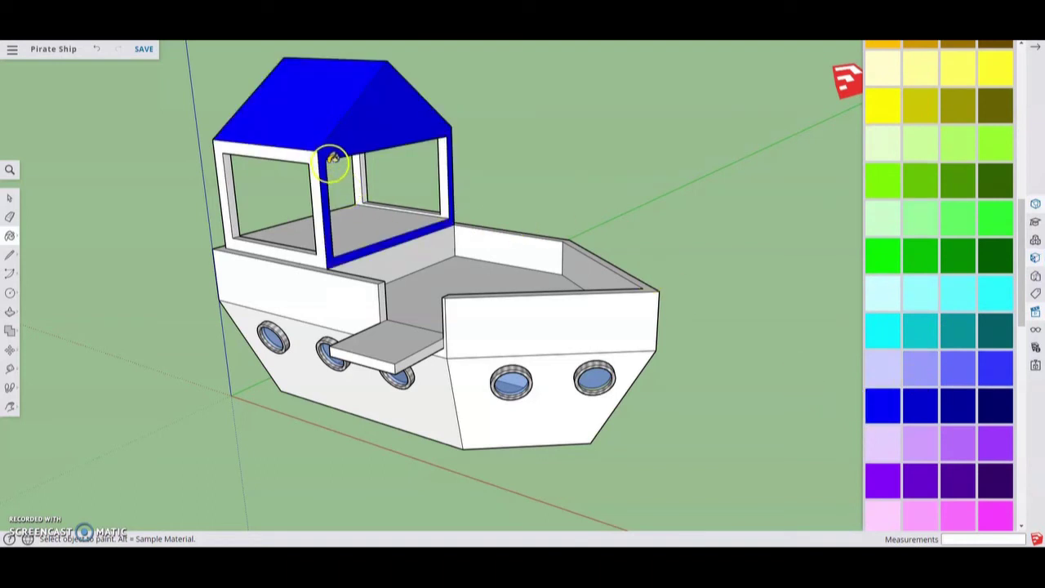
click(317, 159)
click(267, 209)
click(217, 181)
scroll(220, 180, up, 3)
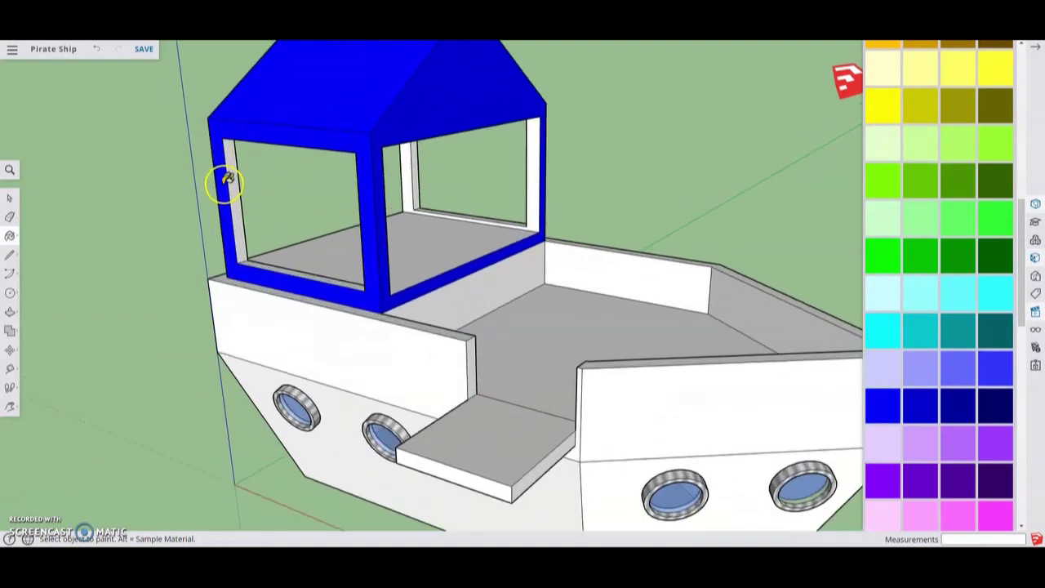
Paint the left window posts and the front and rear window sills blue.
click(236, 163)
click(268, 255)
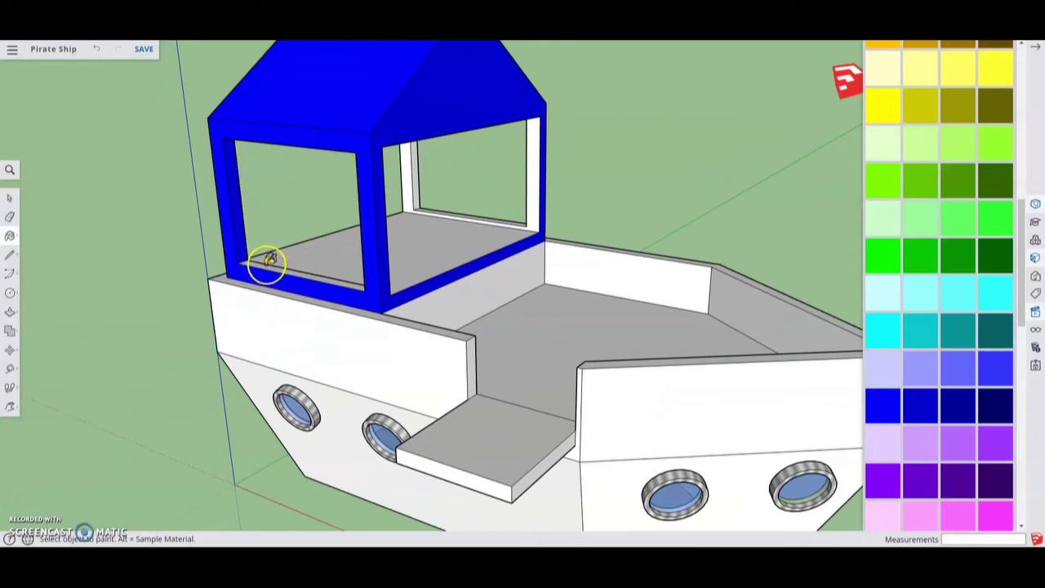
click(268, 261)
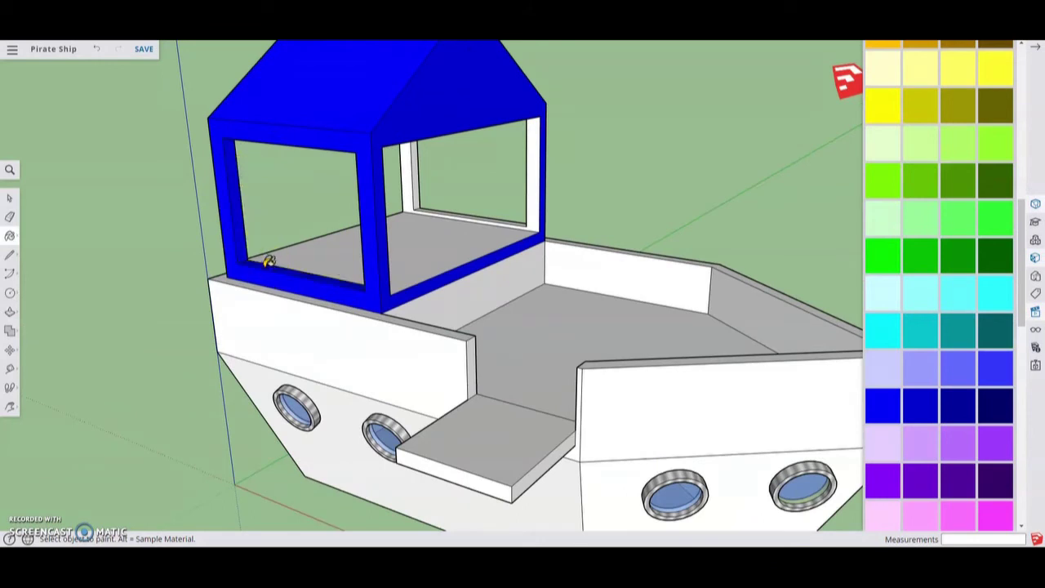
click(413, 175)
click(431, 214)
scroll(497, 221, up, 5)
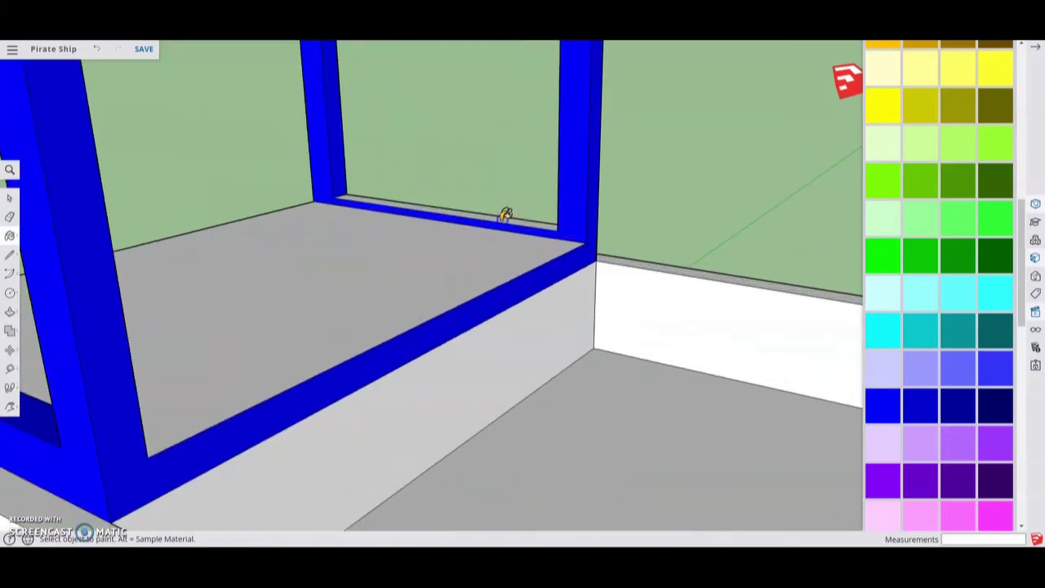
click(505, 215)
scroll(581, 182, down, 5)
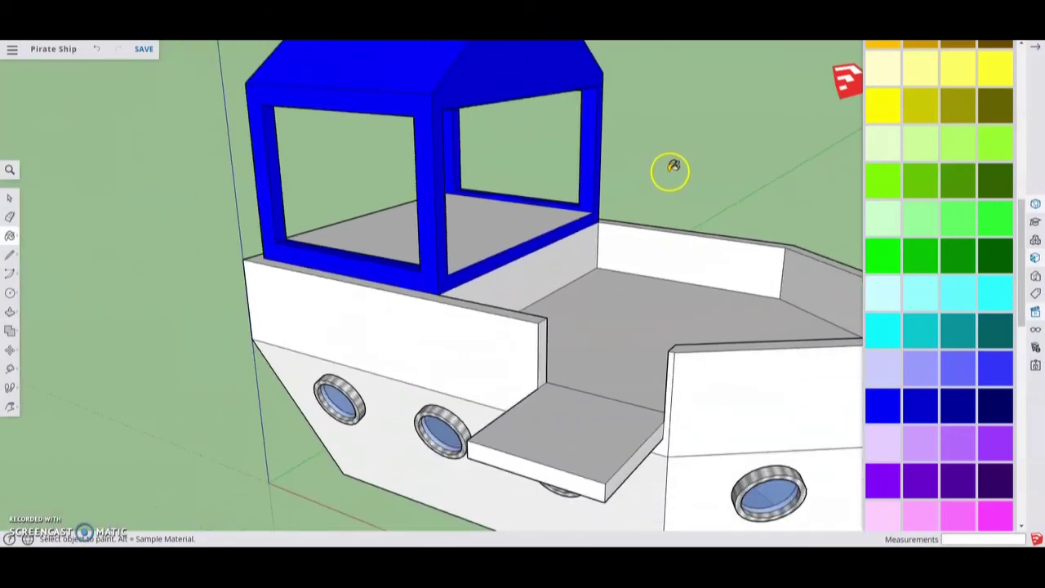
Paint the cabin front frame, top face and window post faces blue.
mouse_move(671, 169)
middle_down()
mouse_move(495, 238)
mouse_move(173, 223)
mouse_move(82, 207)
middle_up()
mouse_move(742, 393)
middle_down()
mouse_move(387, 359)
mouse_move(443, 338)
middle_up()
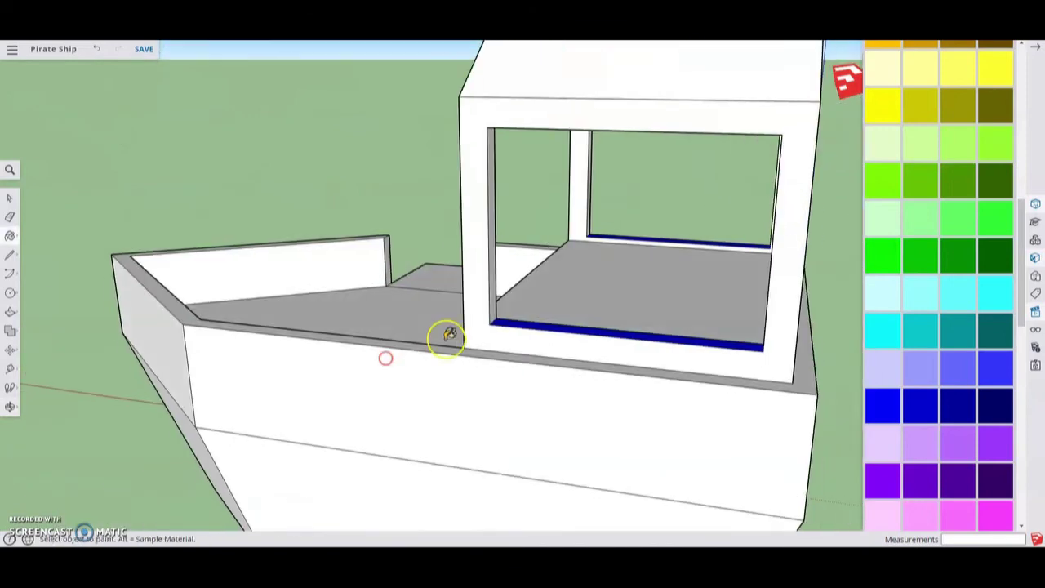
click(492, 333)
click(594, 78)
scroll(583, 184, up, 5)
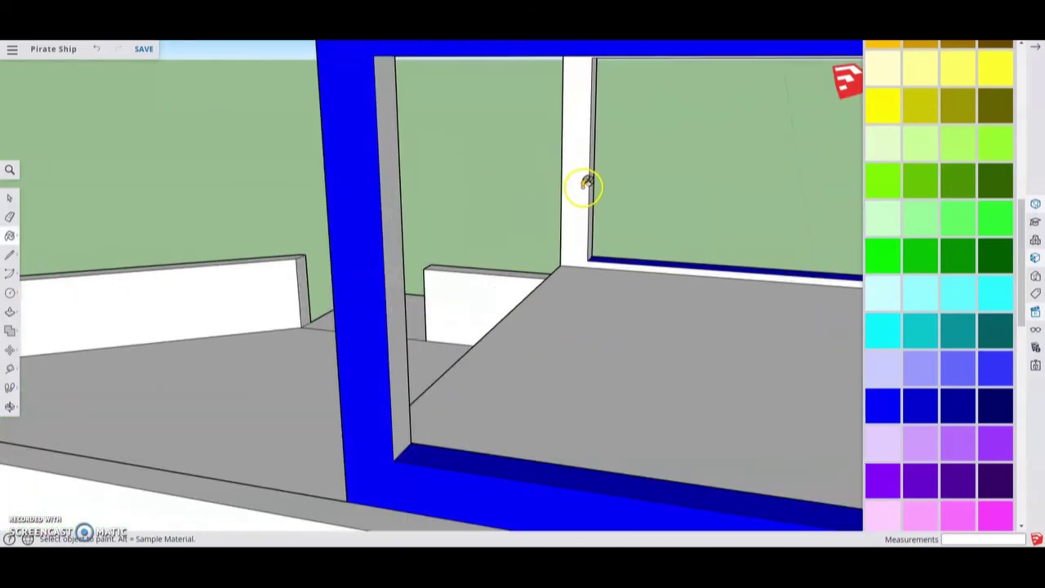
click(584, 183)
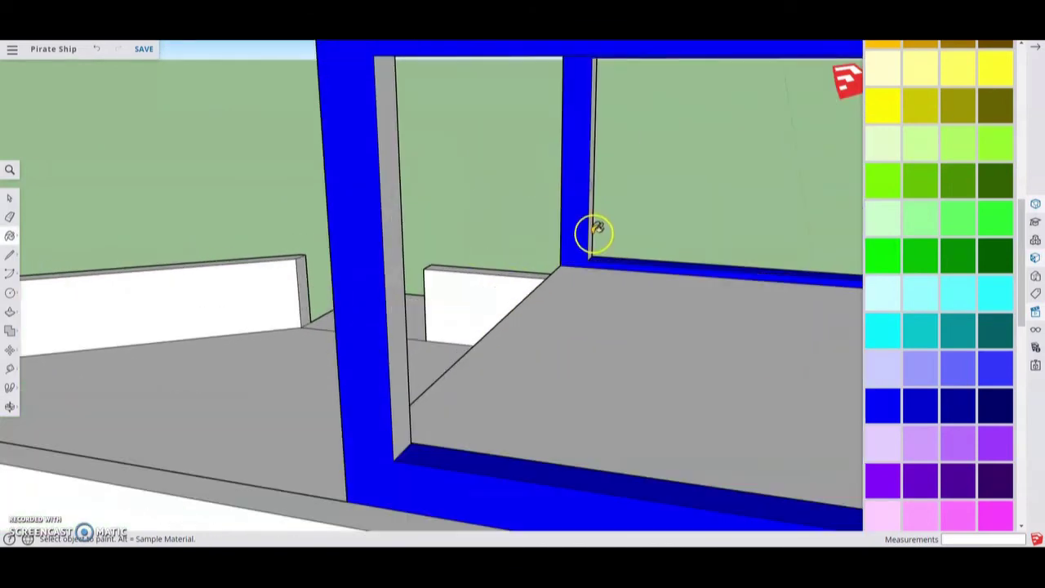
scroll(594, 228, up, 3)
click(591, 222)
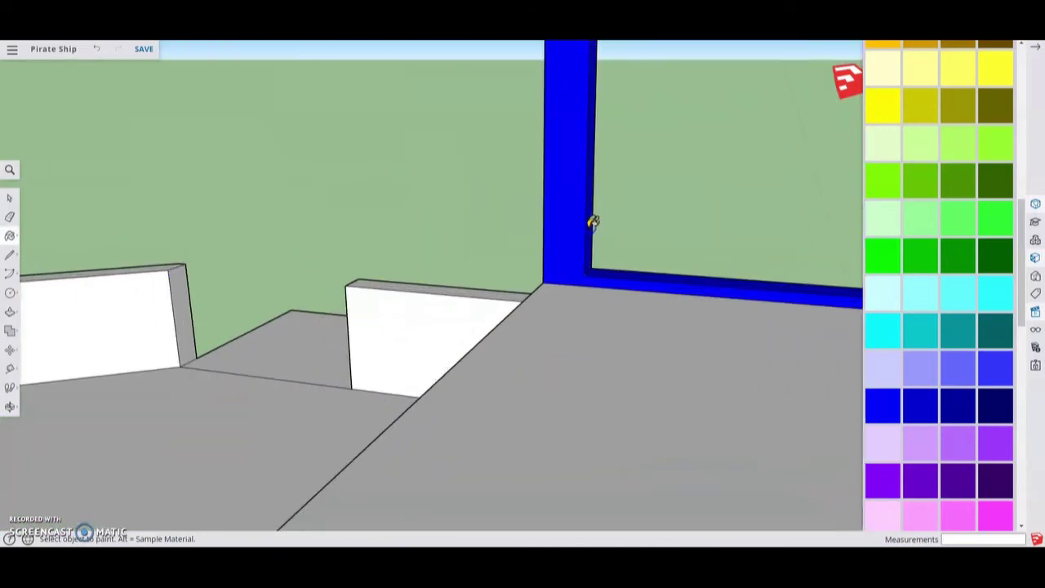
scroll(384, 310, down, 5)
click(347, 282)
Paint the front gable, roof underside and both roof edge strips blue.
mouse_move(466, 299)
middle_down()
mouse_move(759, 303)
mouse_move(800, 334)
mouse_move(625, 339)
mouse_move(522, 319)
mouse_move(564, 269)
mouse_move(555, 226)
middle_up()
click(539, 156)
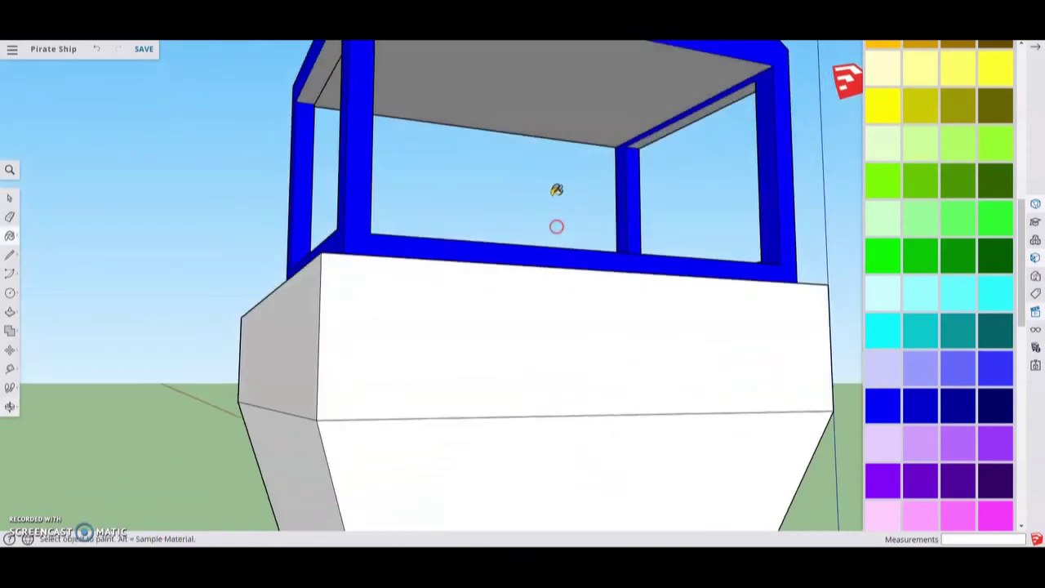
click(662, 112)
click(676, 131)
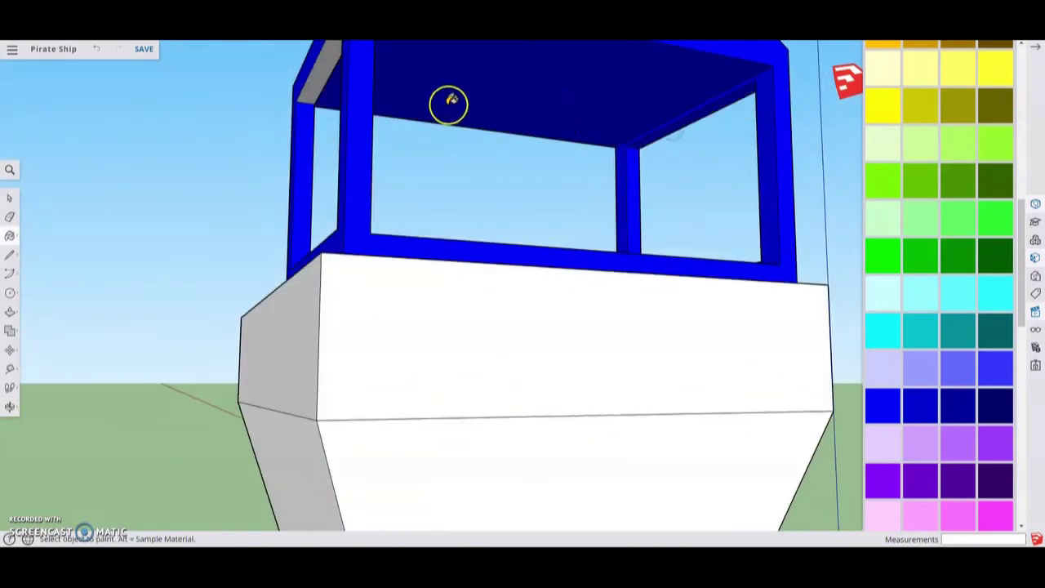
click(324, 62)
middle_drag(204, 187, 443, 302)
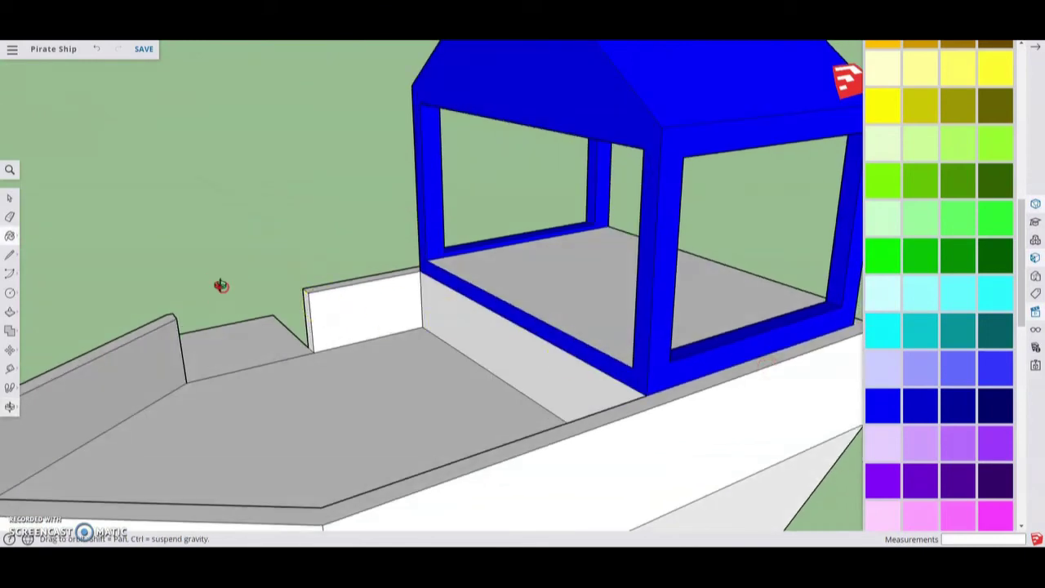
middle_drag(221, 285, 804, 305)
scroll(816, 292, down, 5)
scroll(326, 378, down, 8)
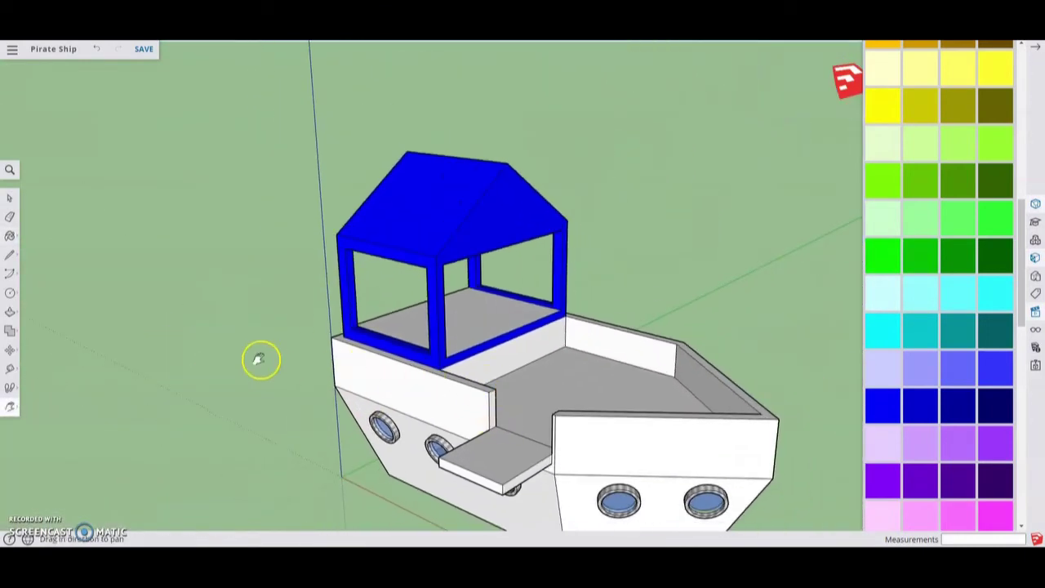
shift+middle_drag(262, 359, 184, 284)
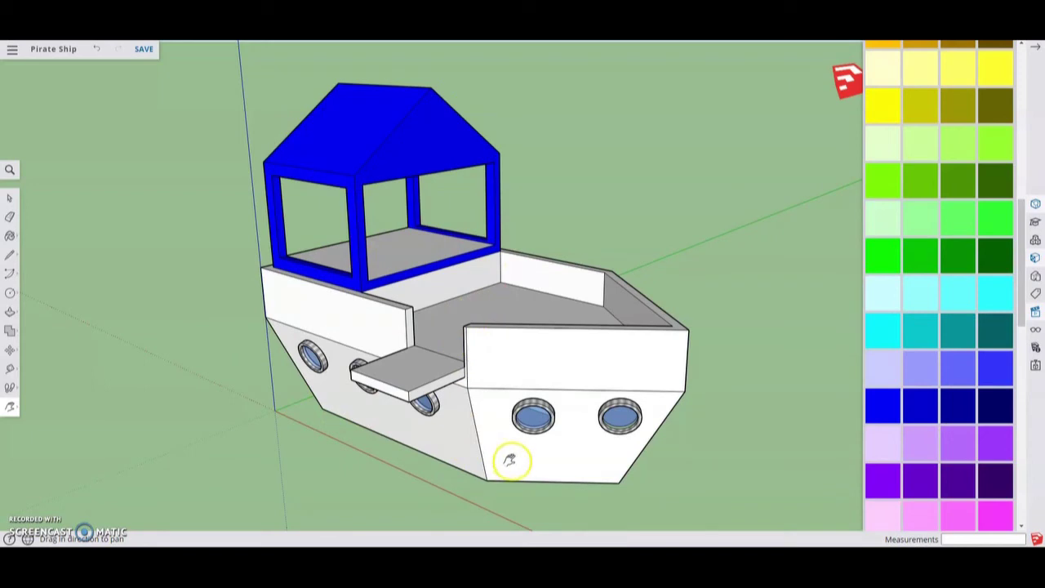
scroll(958, 362, up, 10)
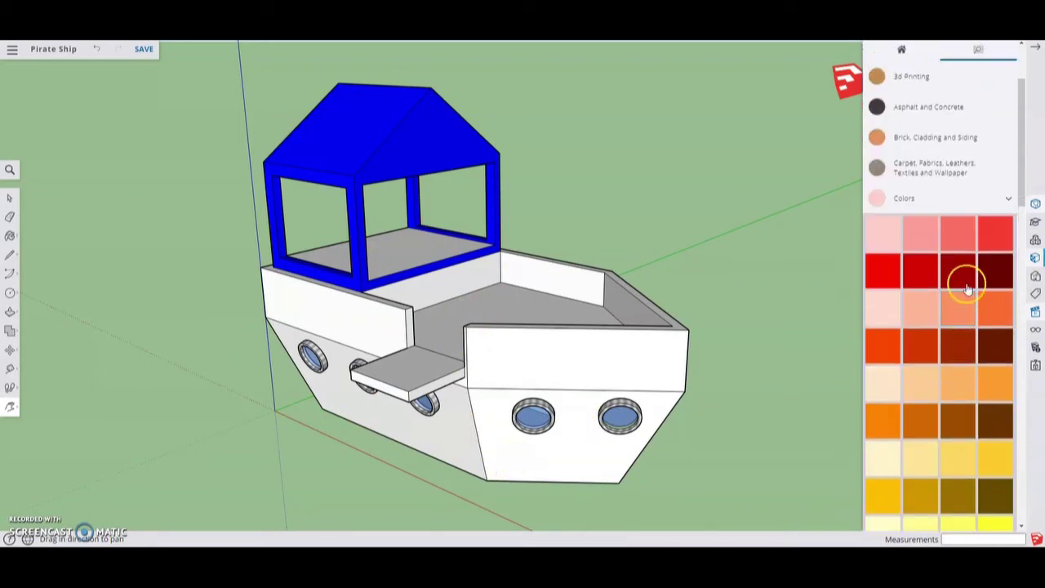
Pick the brown Wood Veneer 01 swatch from the Materials Wood category.
scroll(947, 310, up, 3)
click(929, 325)
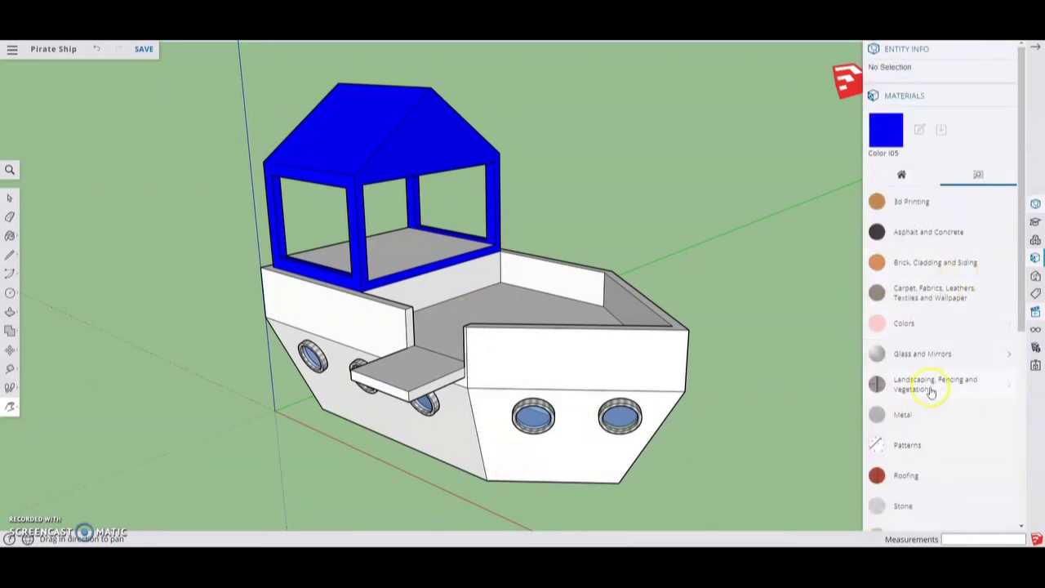
scroll(923, 411, down, 5)
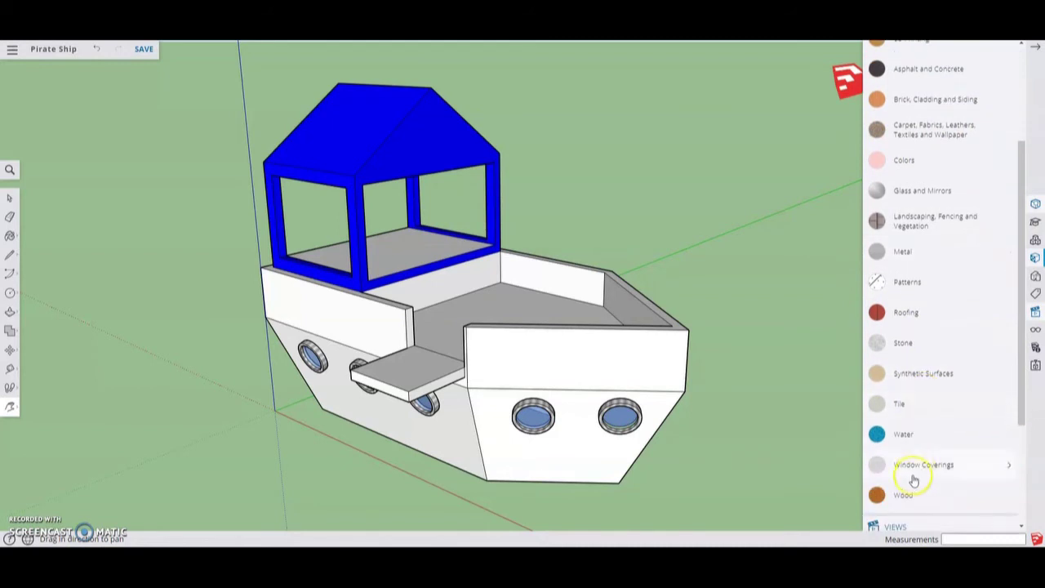
click(902, 492)
scroll(930, 441, down, 5)
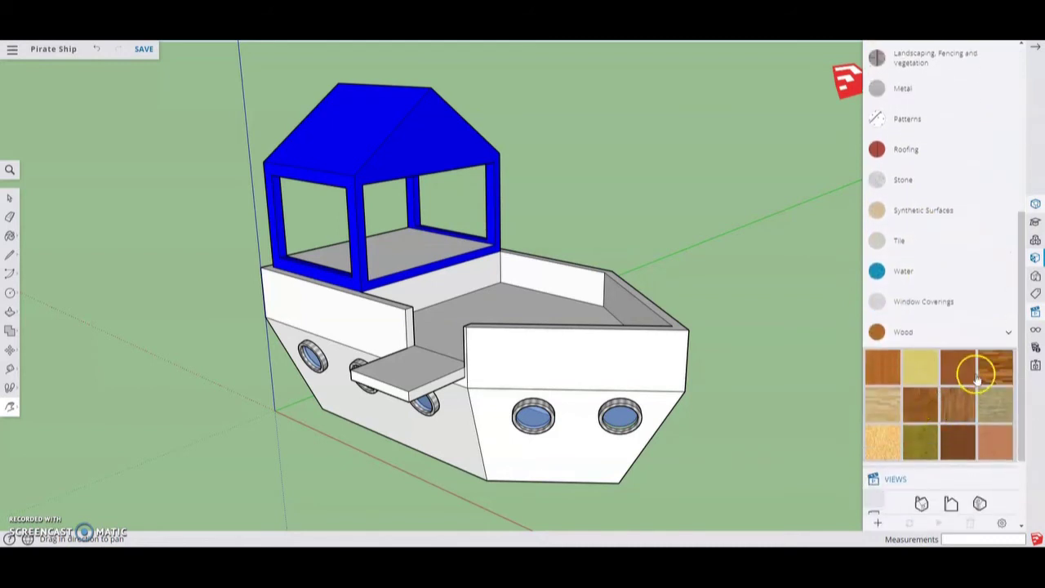
click(949, 447)
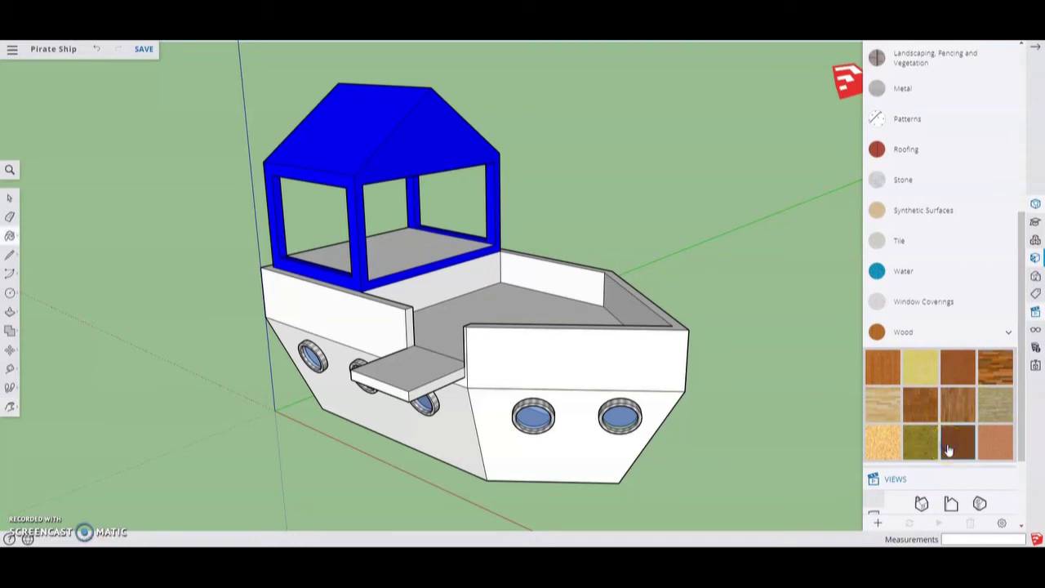
Paint the side plank, main deck and cabin floor with Wood Veneer 01.
click(428, 365)
click(453, 315)
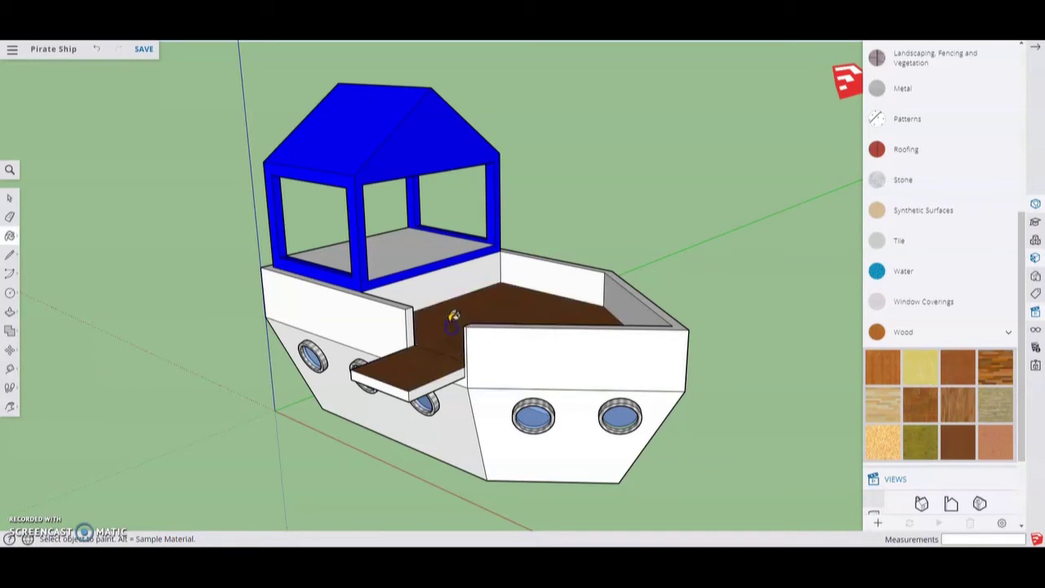
click(418, 251)
scroll(440, 343, up, 5)
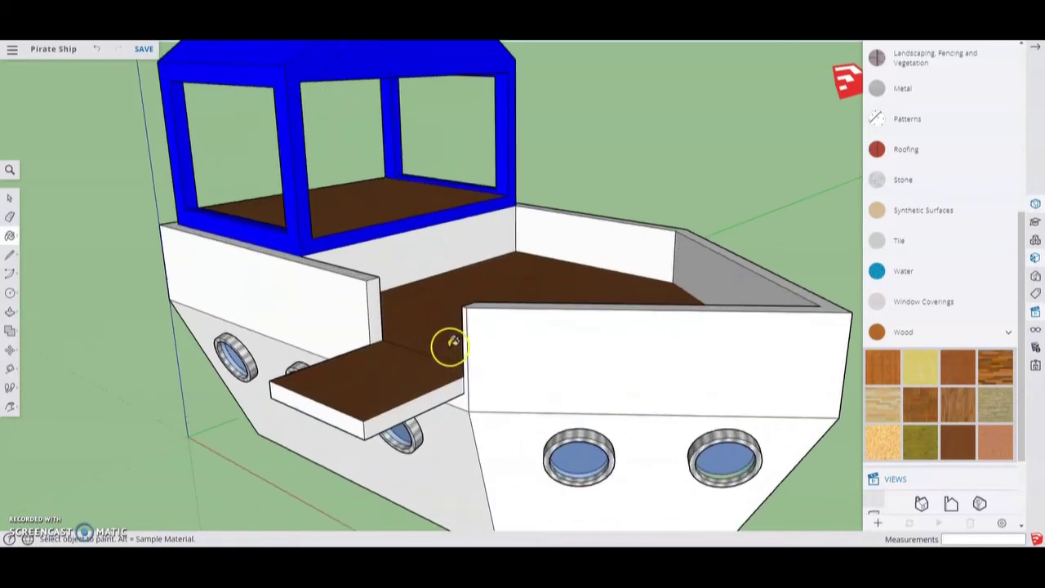
scroll(342, 389, up, 3)
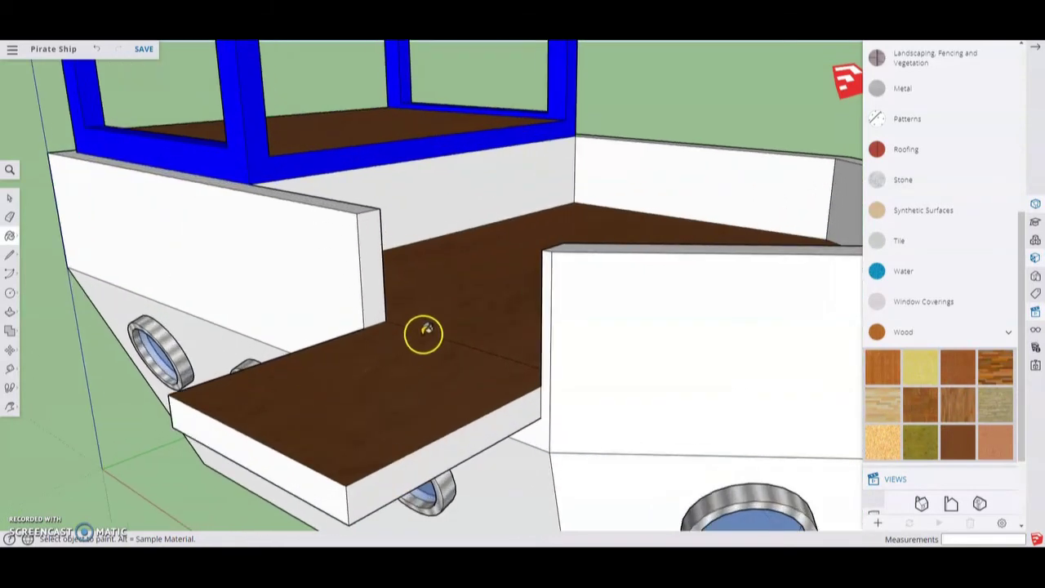
scroll(369, 354, down, 2)
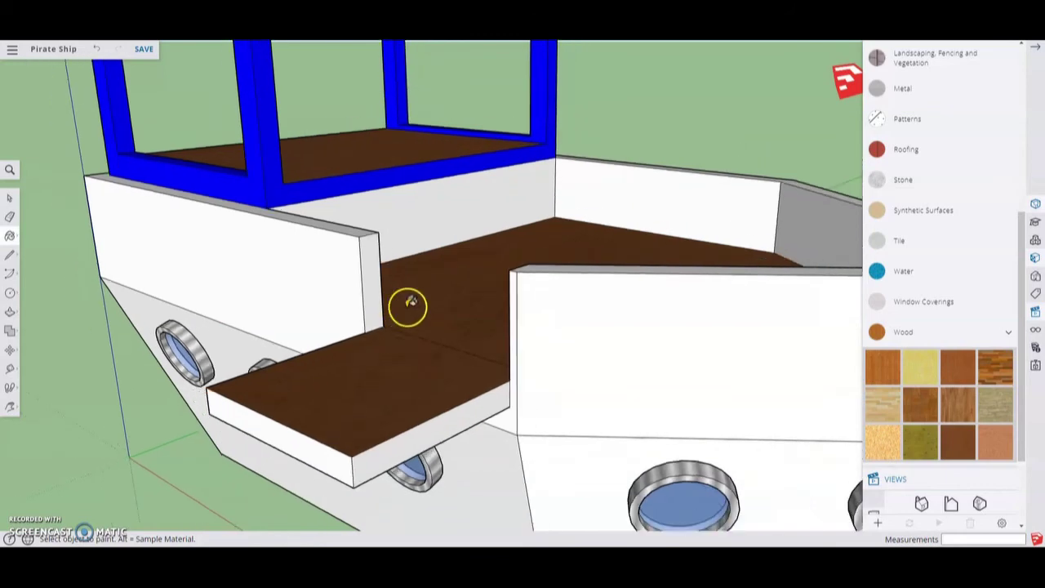
scroll(415, 298, down, 1)
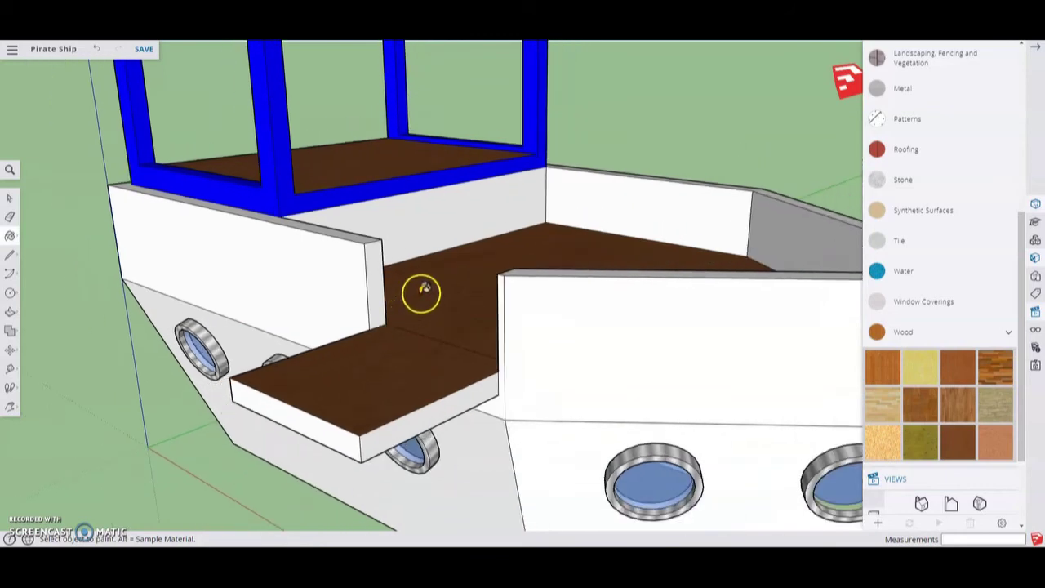
scroll(439, 287, up, 1)
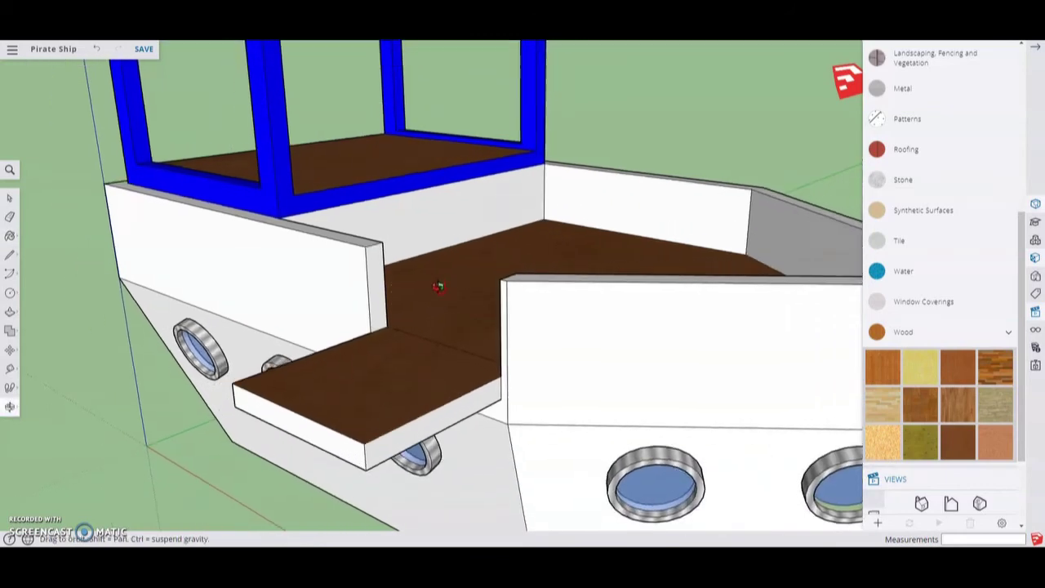
Paint the plank's underside, top and both end faces with the wood.
mouse_move(361, 459)
middle_down()
mouse_move(541, 303)
mouse_move(573, 259)
mouse_move(430, 292)
middle_up()
click(522, 283)
click(536, 250)
click(531, 275)
middle_drag(366, 270, 605, 287)
click(575, 291)
mouse_move(698, 179)
middle_down()
mouse_move(303, 303)
mouse_move(367, 303)
middle_up()
scroll(980, 212, up, 5)
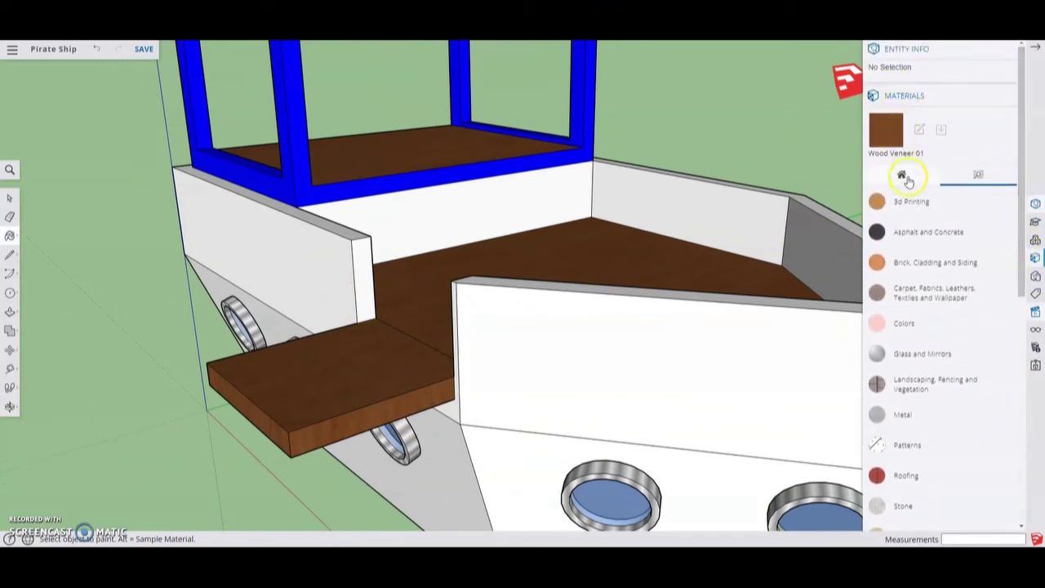
Edit Wood Veneer 01 from the In Model materials and set its texture width to 3'.
click(902, 177)
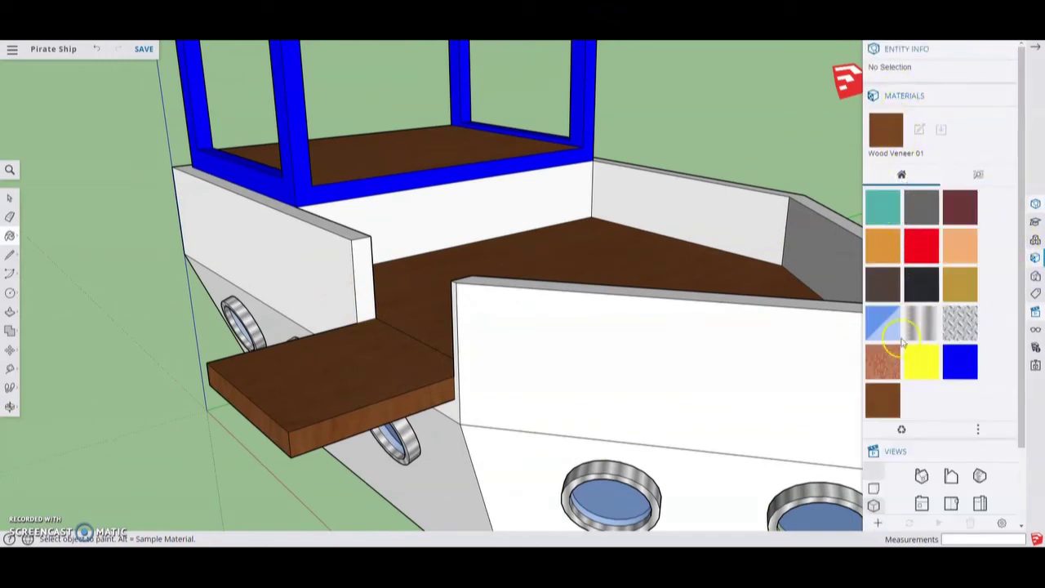
click(882, 395)
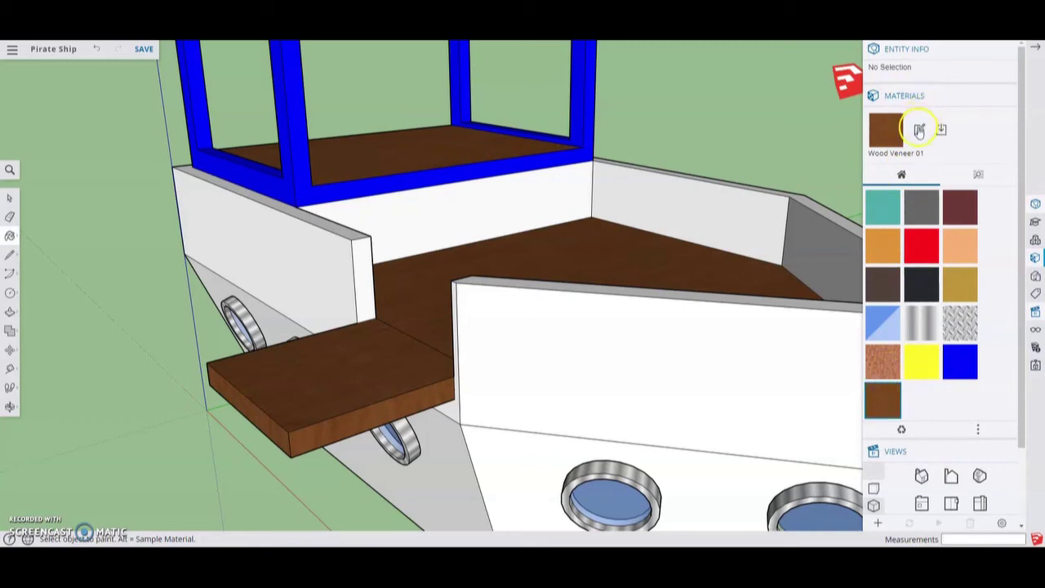
click(919, 131)
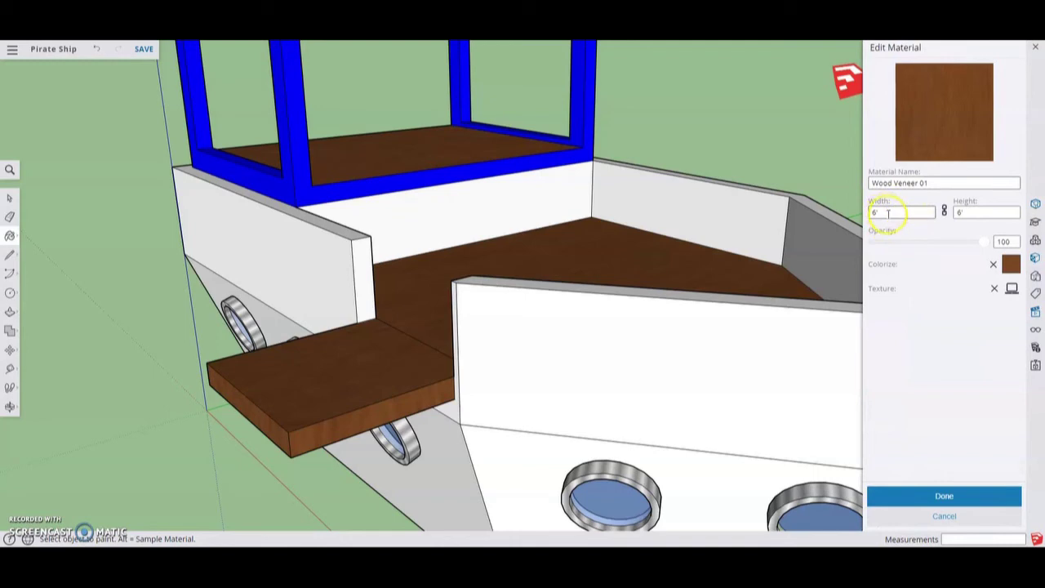
drag(888, 214, 868, 215)
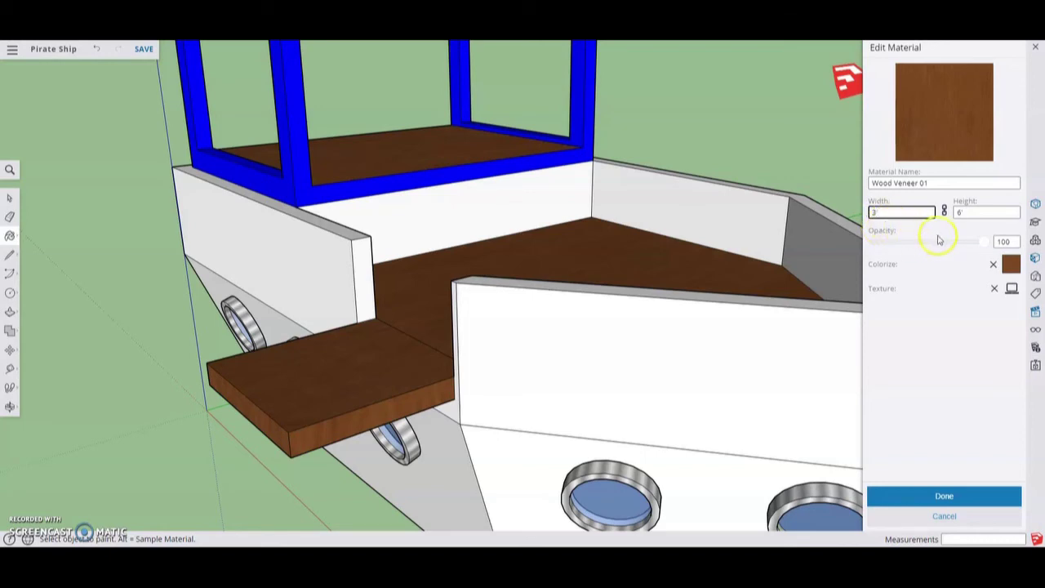
key(Return)
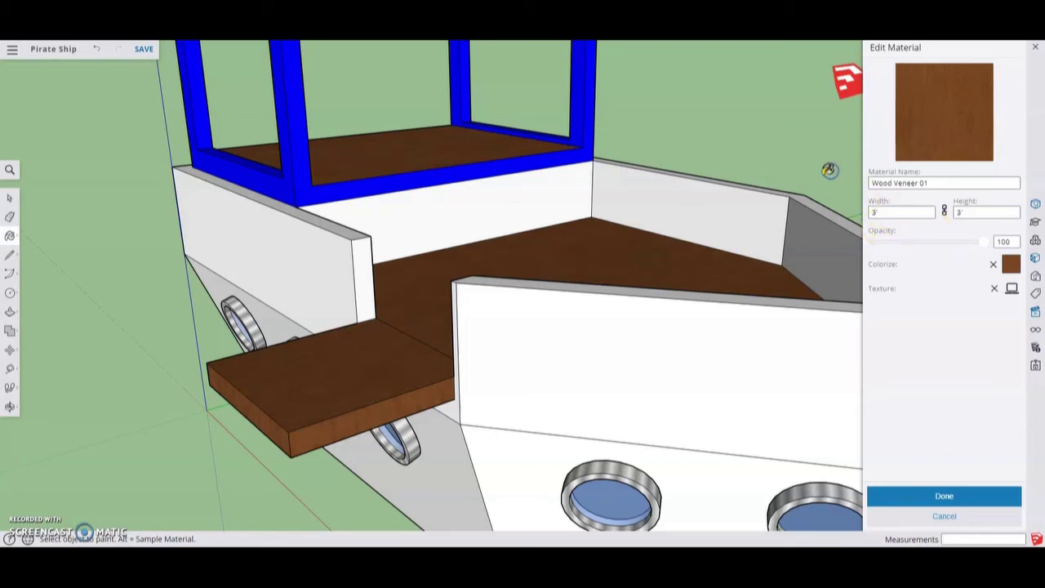
click(451, 300)
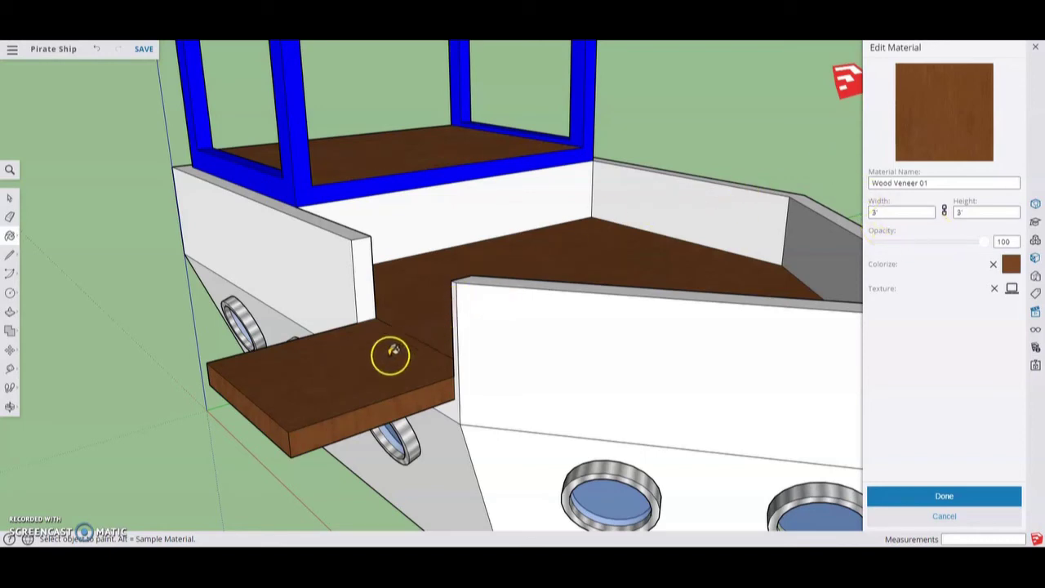
Try a 1' texture width, change it back, and finish editing Wood Veneer 01.
click(898, 213)
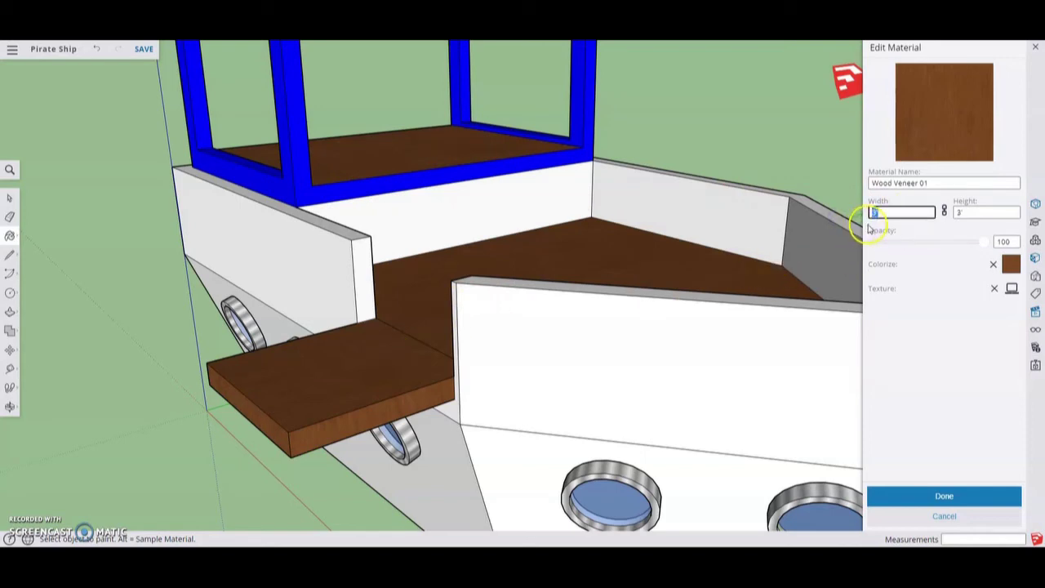
text(1)
key(Return)
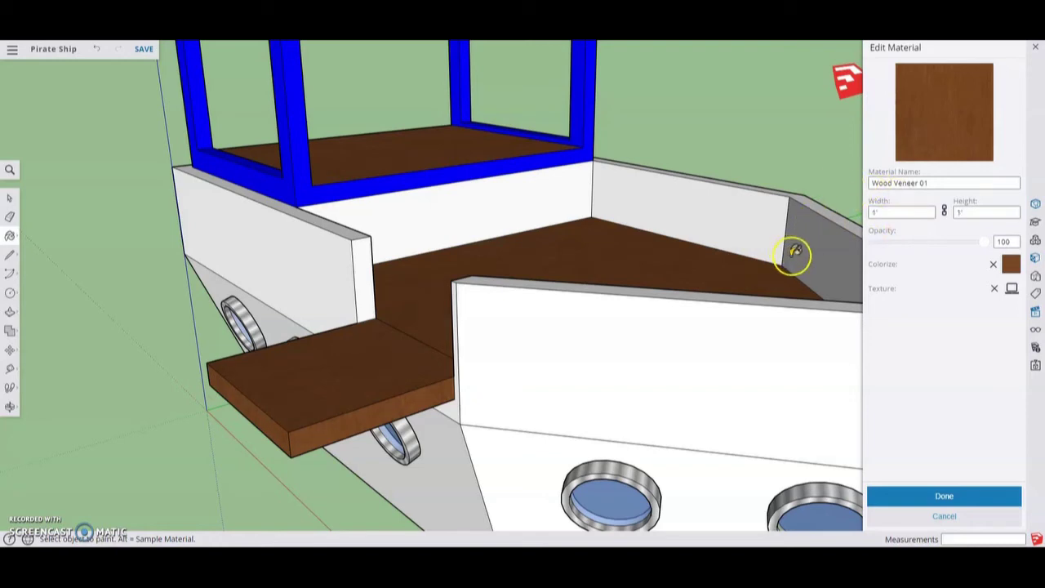
click(894, 214)
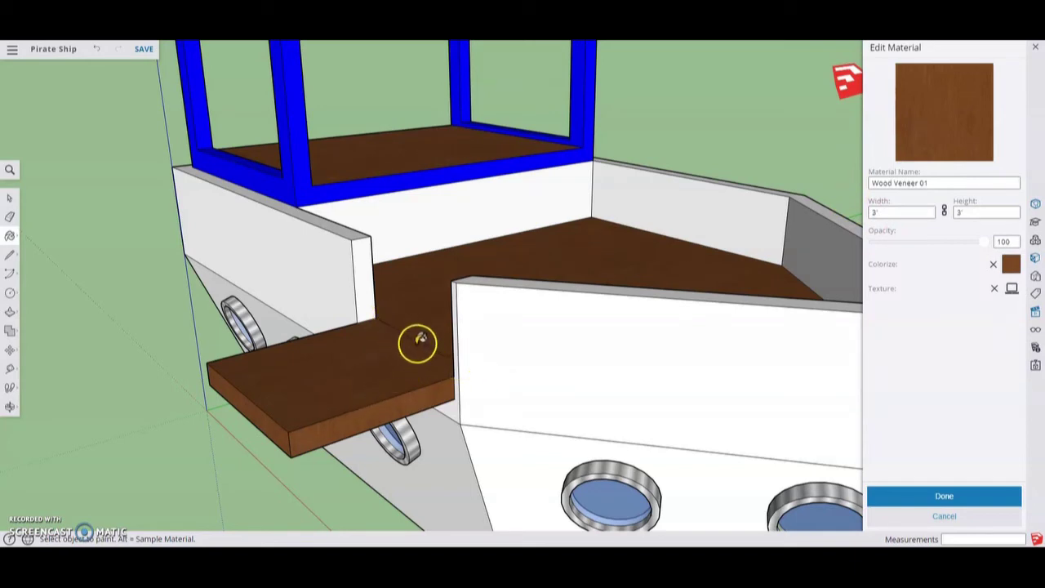
click(9, 218)
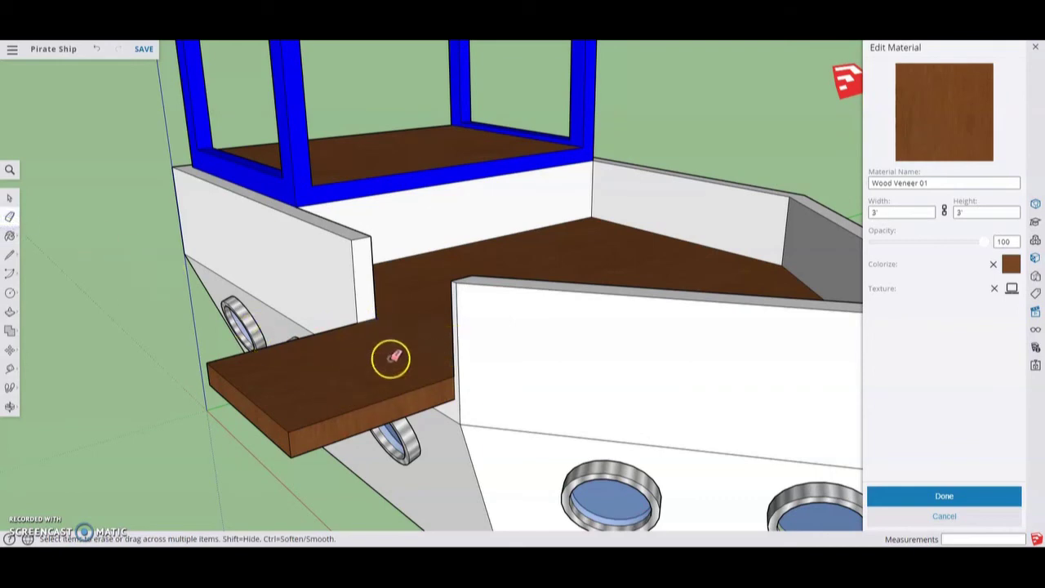
scroll(490, 339, down, 3)
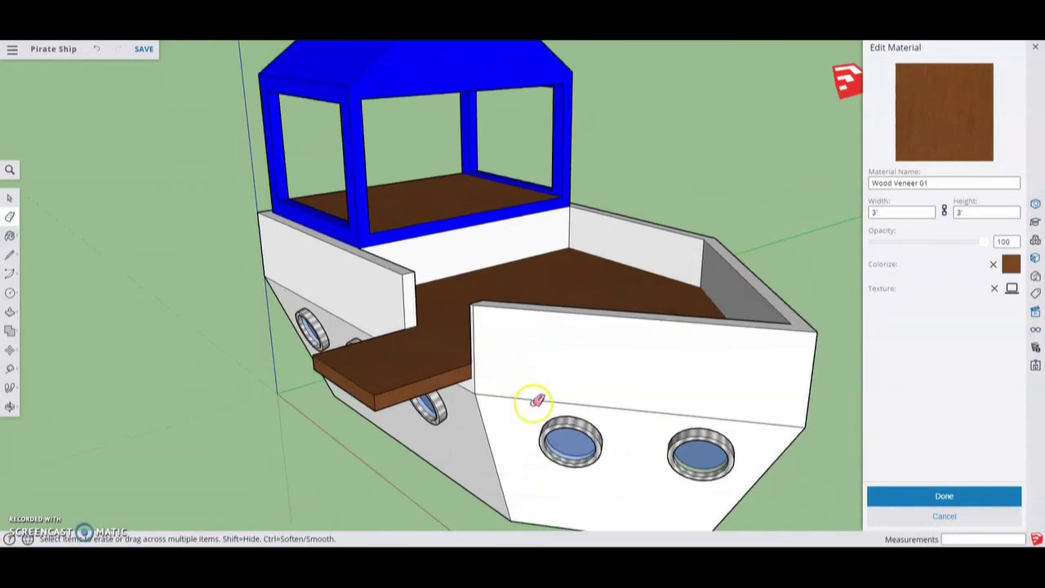
click(932, 496)
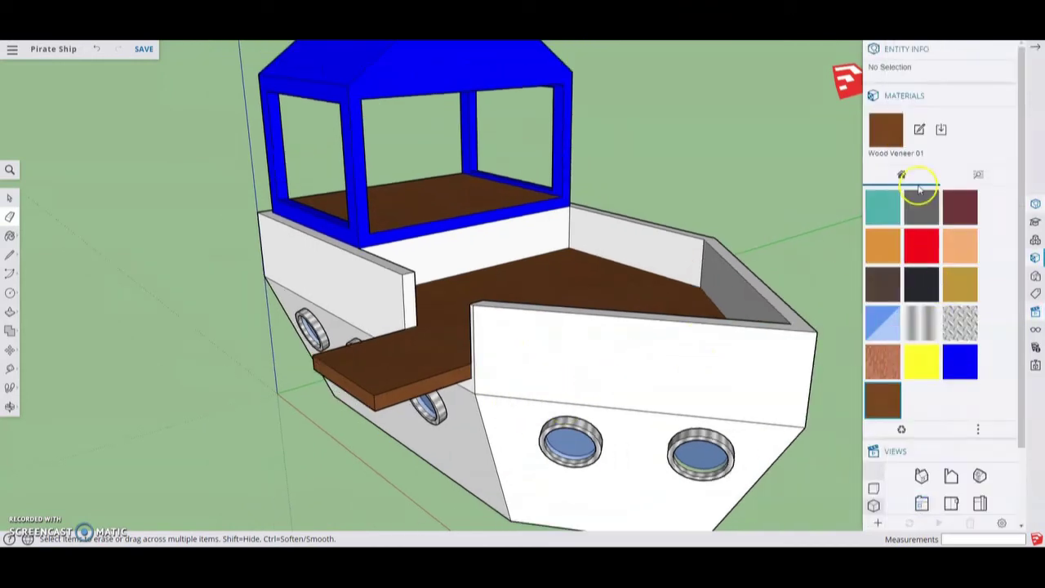
Try wood textures on the lower front hull and settle on the multicolour plank wood.
click(977, 175)
scroll(947, 326, down, 3)
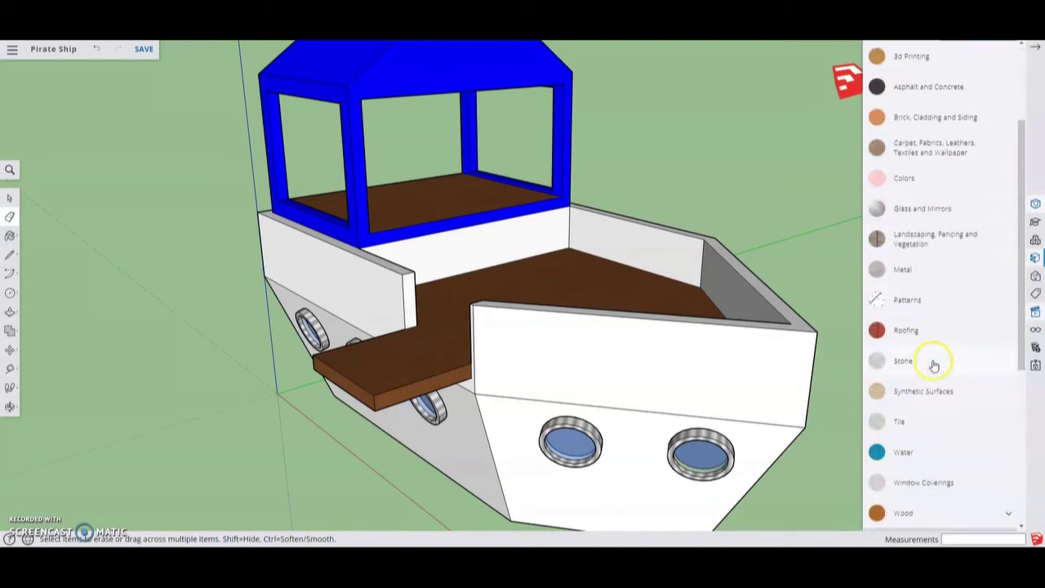
click(914, 439)
scroll(904, 442, down, 2)
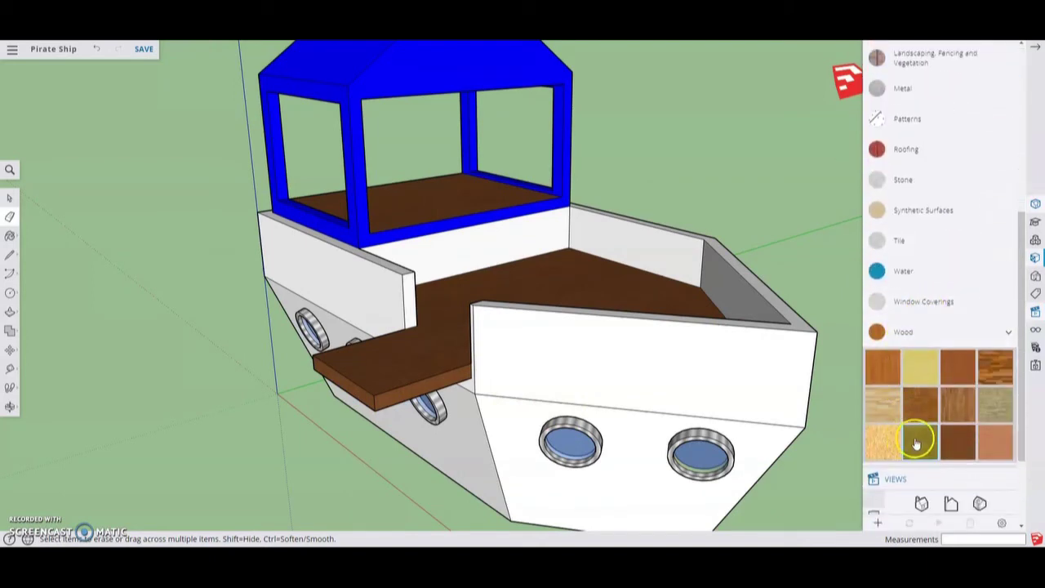
scroll(924, 435, down, 1)
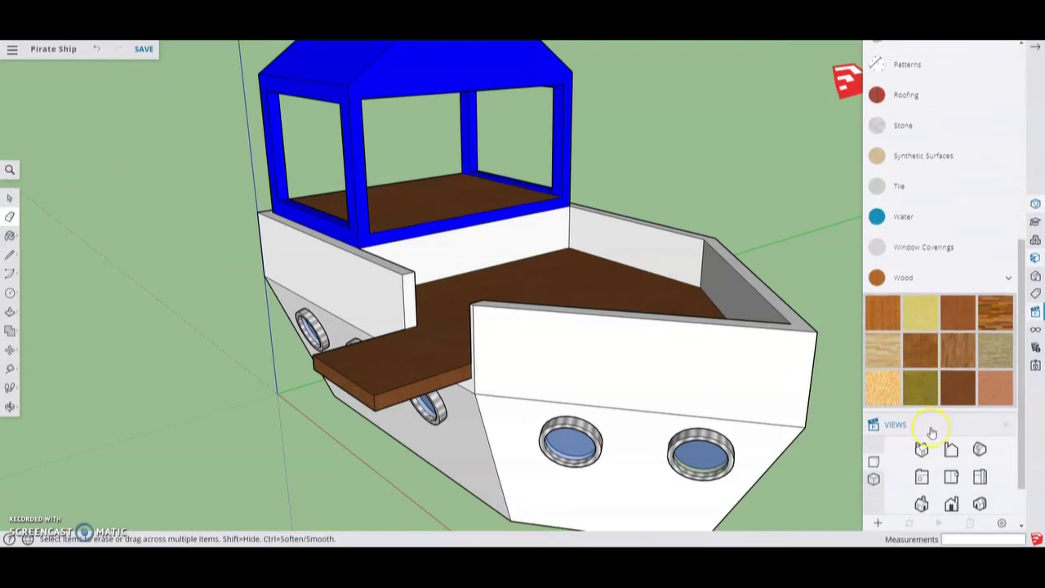
click(989, 313)
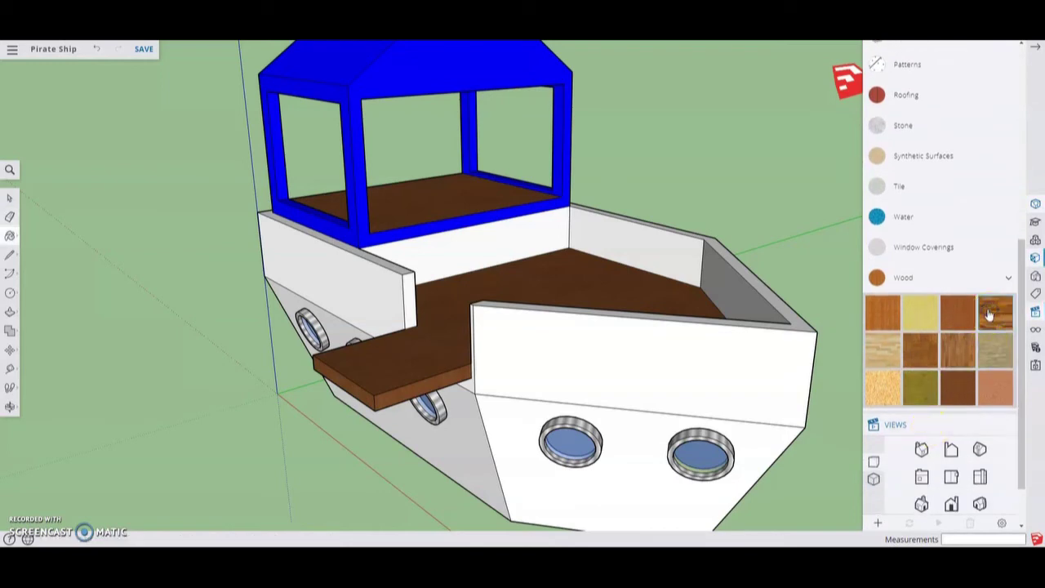
click(625, 444)
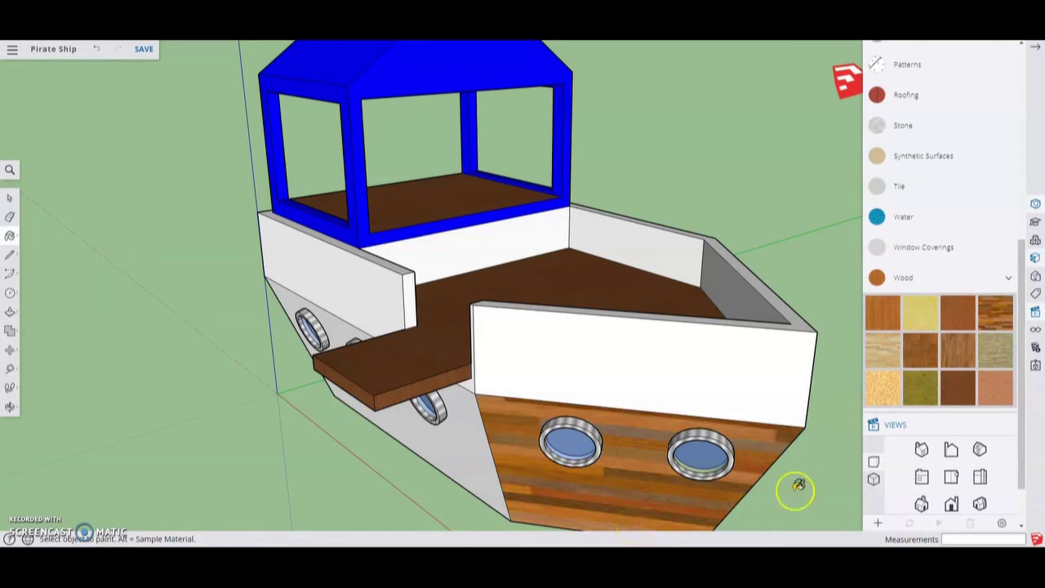
click(920, 351)
click(648, 441)
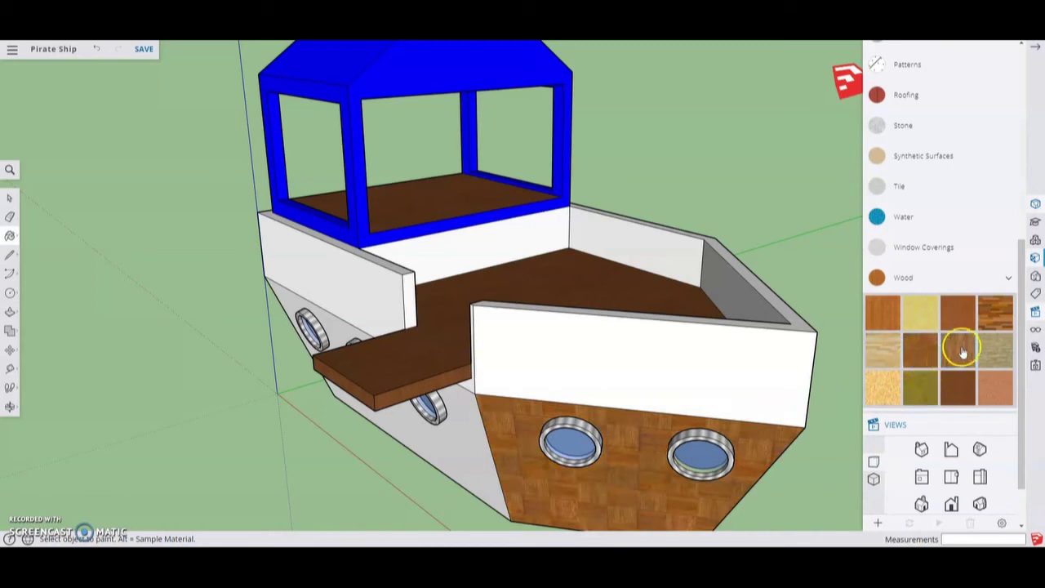
click(994, 312)
click(617, 486)
Paint the front and left hull panels, the rim top and the inner hull faces with plank wood.
click(643, 378)
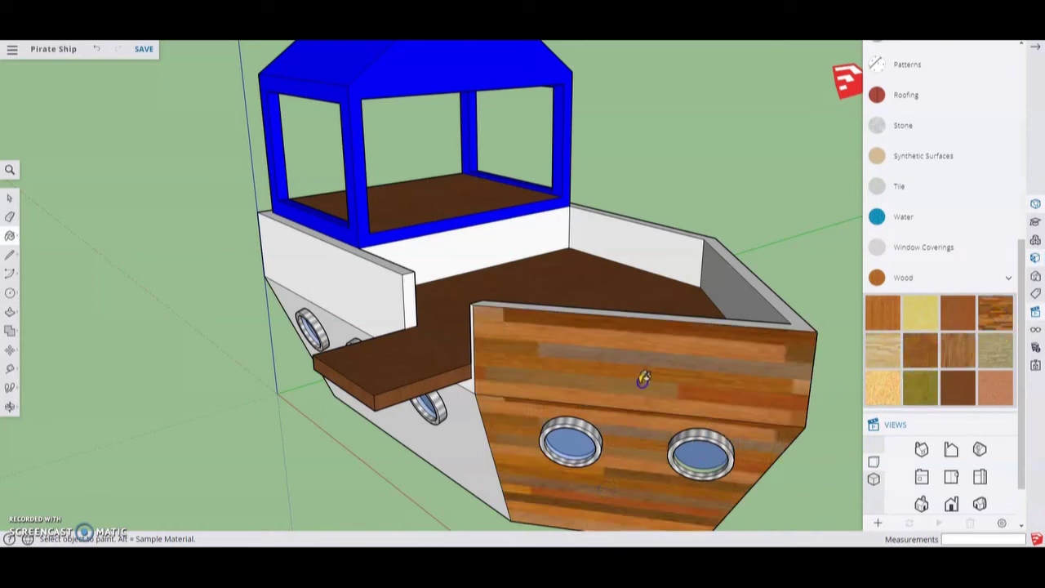
click(482, 466)
click(384, 310)
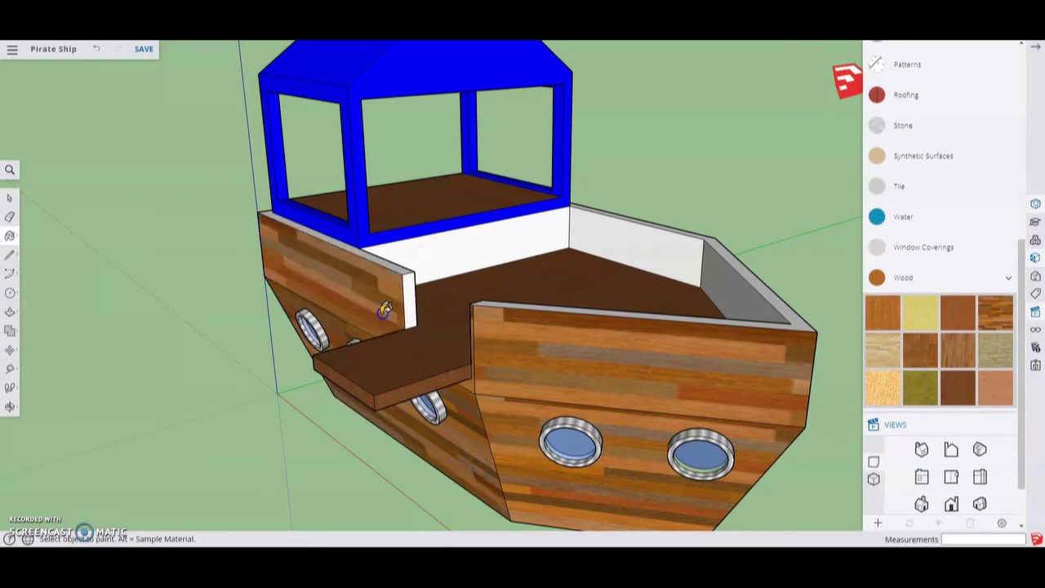
click(408, 271)
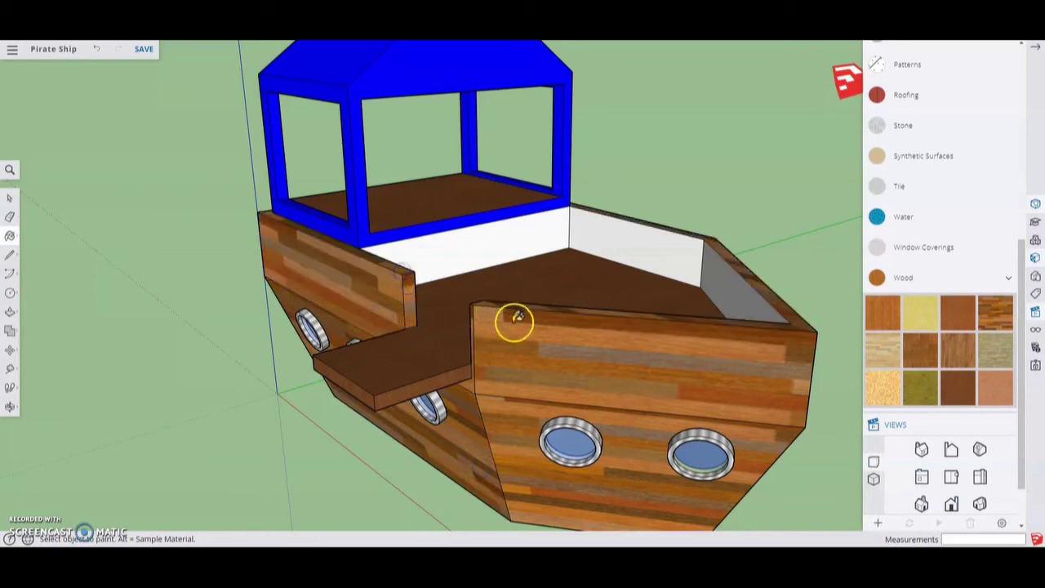
click(728, 296)
click(658, 241)
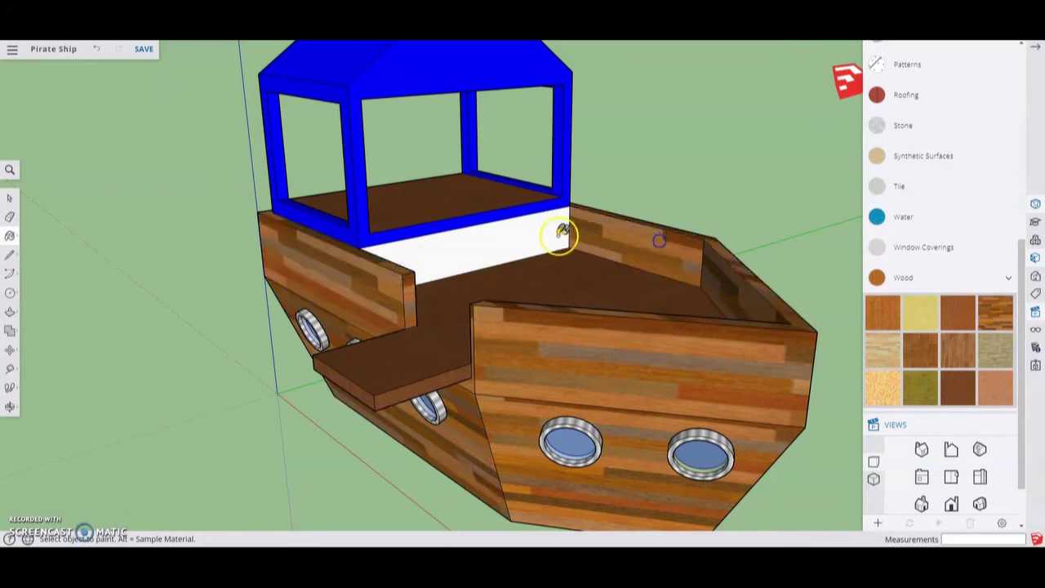
click(562, 233)
Paint the bow faces, back panel and right hull faces with plank wood.
middle_drag(709, 226, 336, 214)
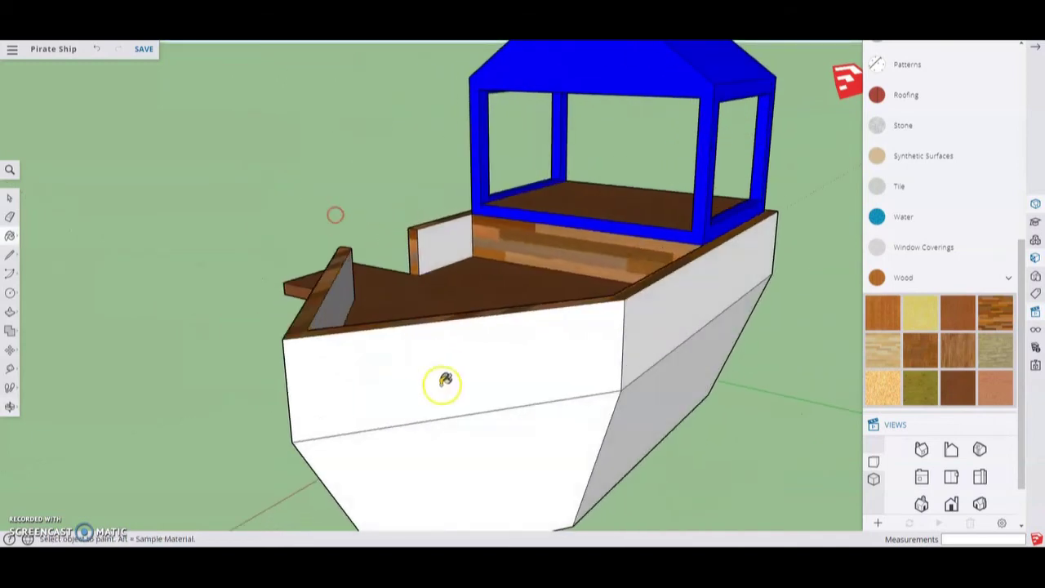
click(445, 381)
click(420, 432)
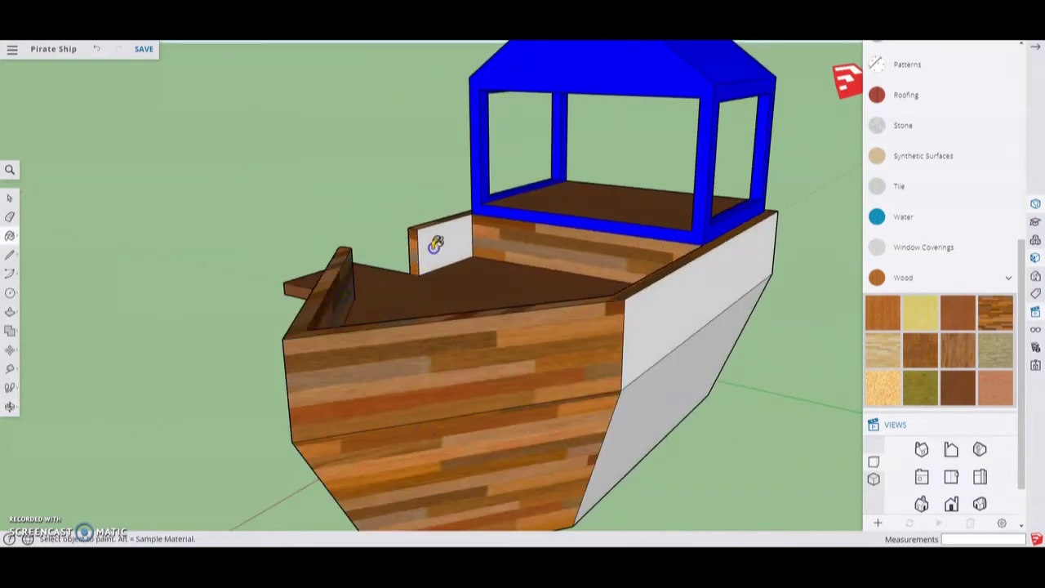
click(436, 243)
click(653, 308)
click(671, 392)
Paint the far-side hull faces, the post beside the plank and the hull bottom.
mouse_move(802, 368)
middle_down()
mouse_move(327, 349)
mouse_move(746, 380)
middle_up()
click(751, 401)
click(749, 314)
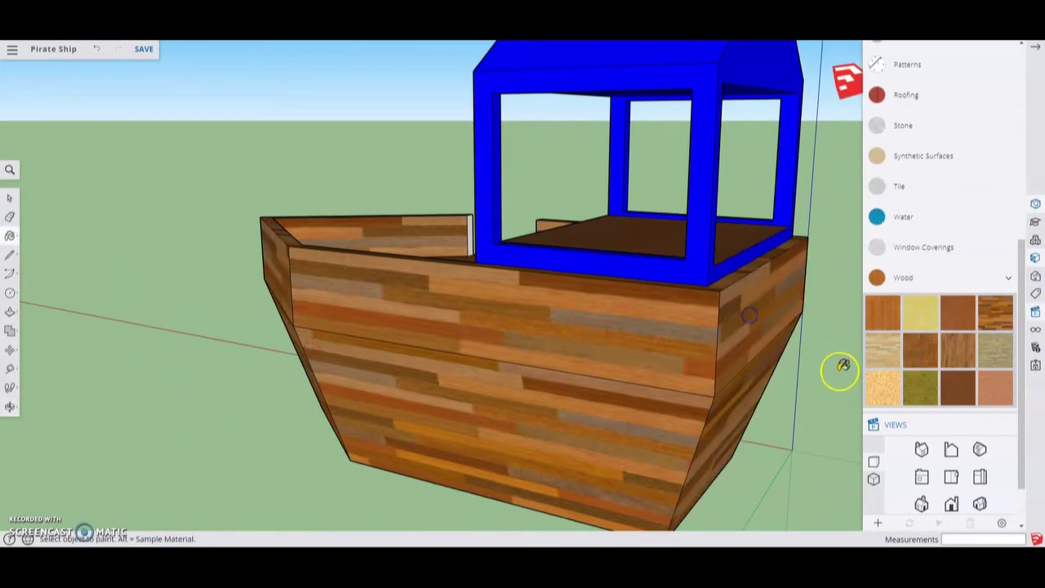
mouse_move(842, 367)
middle_down()
mouse_move(742, 389)
mouse_move(555, 401)
mouse_move(326, 397)
mouse_move(581, 272)
middle_up()
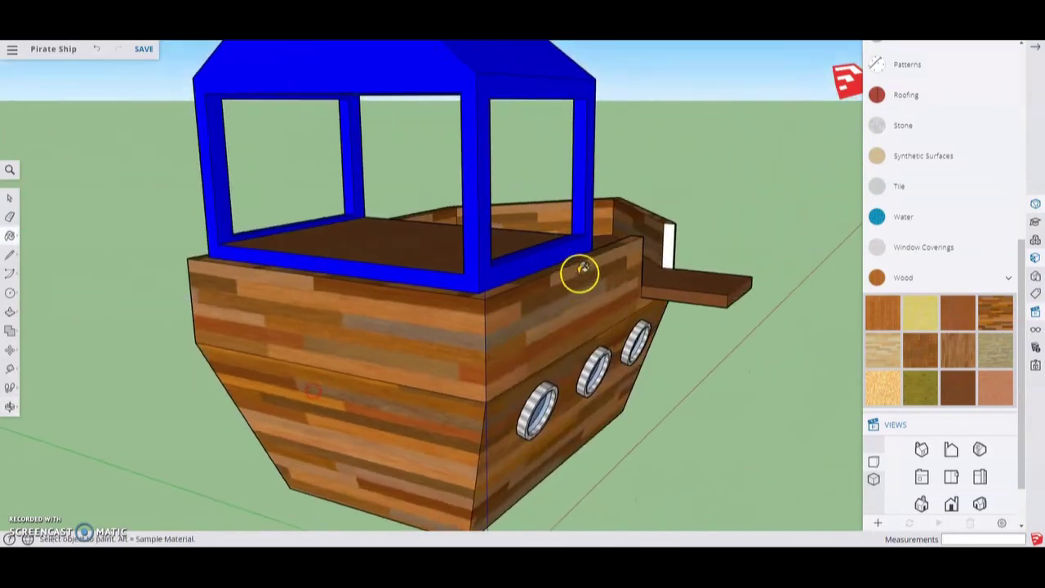
click(668, 238)
mouse_move(625, 450)
middle_down()
mouse_move(632, 196)
mouse_move(478, 354)
middle_up()
click(478, 355)
mouse_move(753, 243)
middle_down()
mouse_move(400, 473)
mouse_move(217, 446)
mouse_move(210, 457)
middle_up()
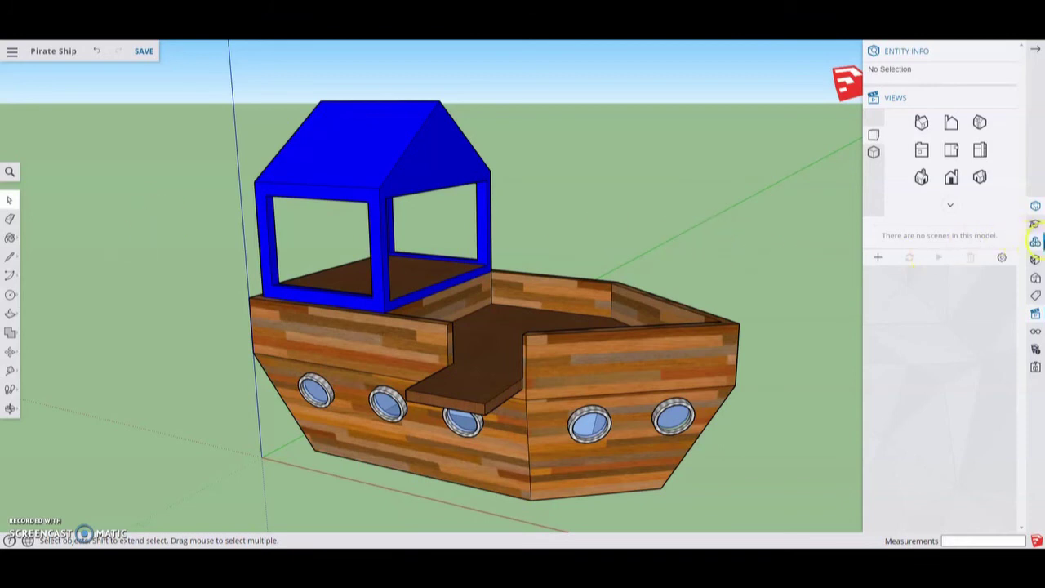
Search Components for 'Steering Wheel sketchup for schools' and download the SketchUp for Schools wheel.
click(1034, 243)
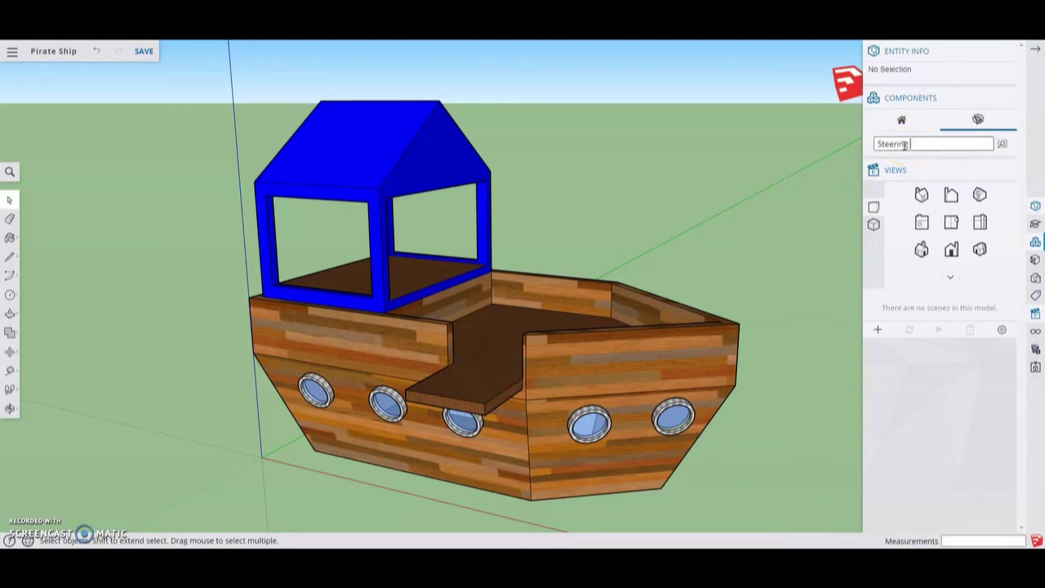
text(sketchup for schools)
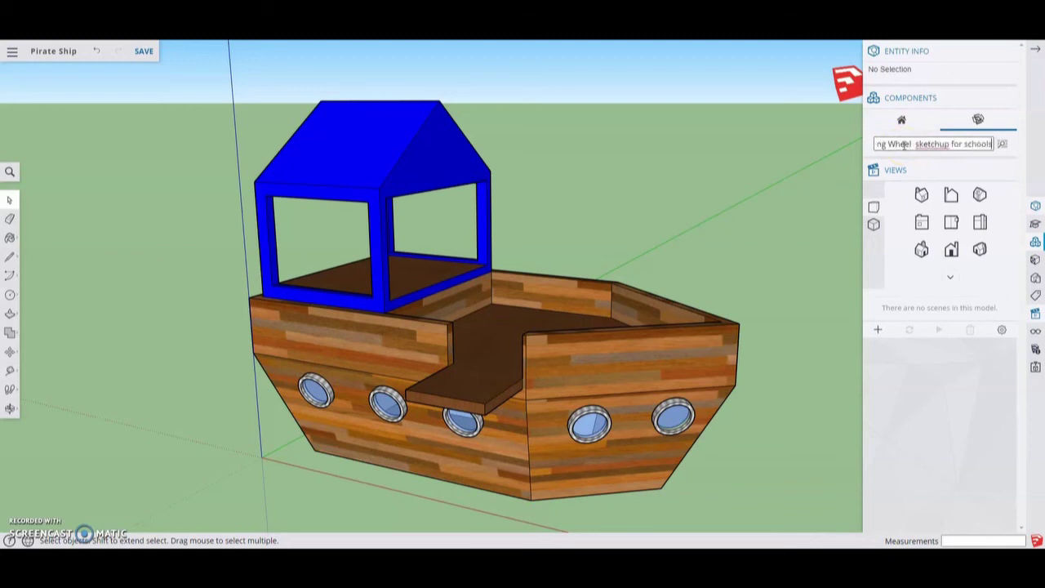
click(918, 144)
key(BackSpace)
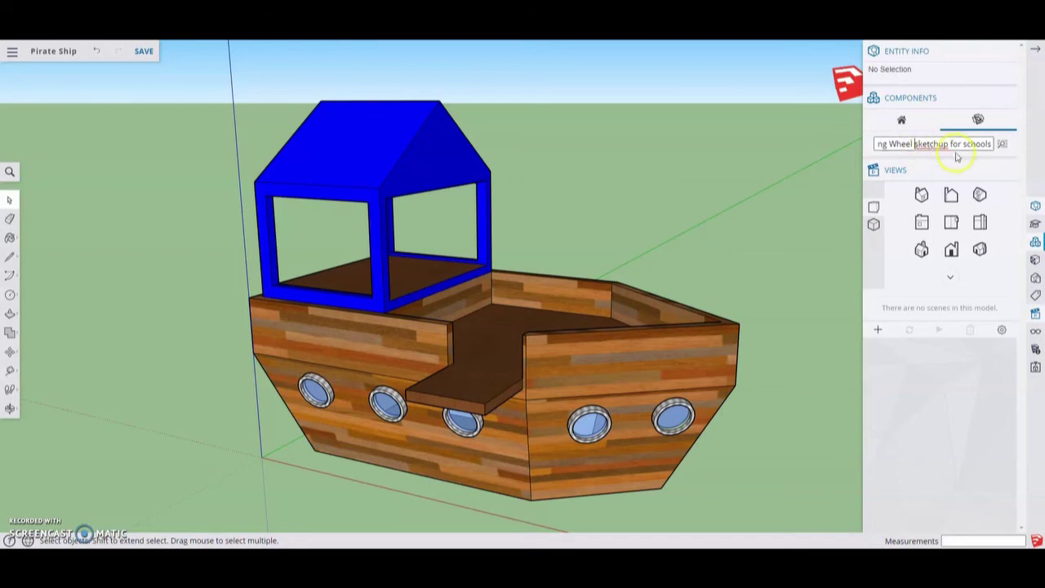
click(1003, 147)
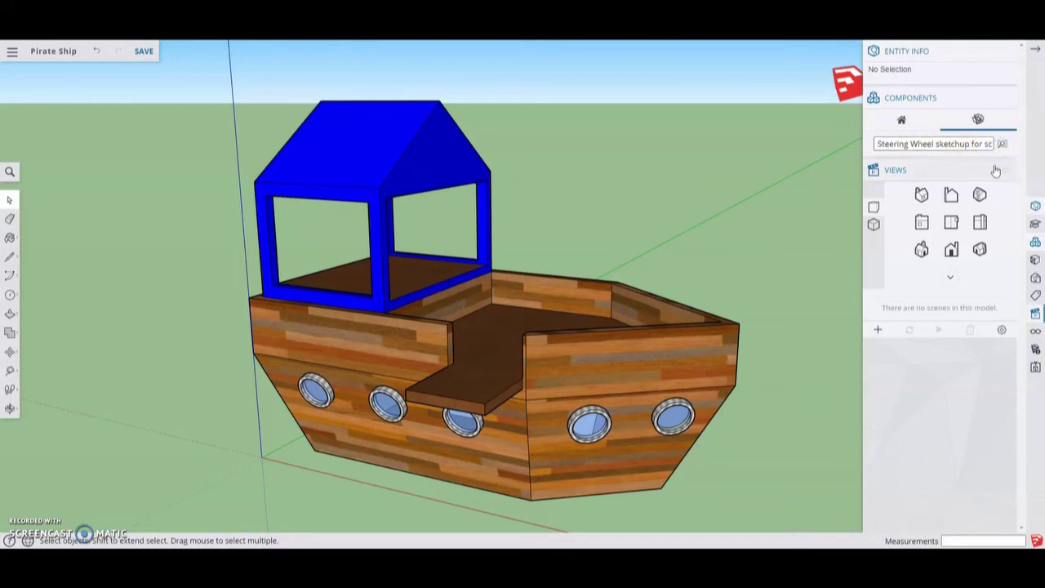
click(980, 195)
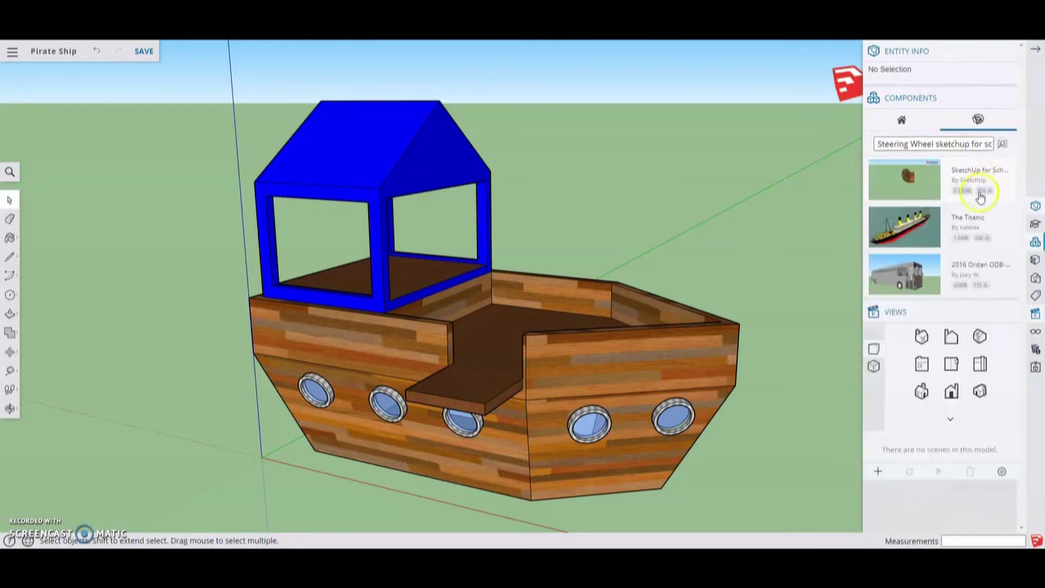
click(904, 179)
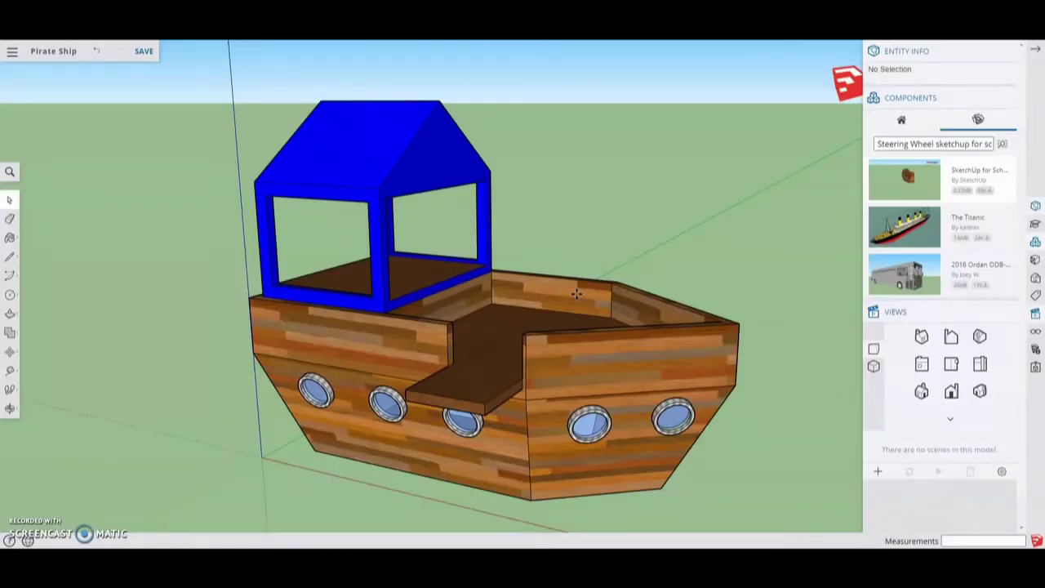
Drop the steering wheel and its wooden stand onto the deck in front of the cabin, then inspect it.
click(603, 264)
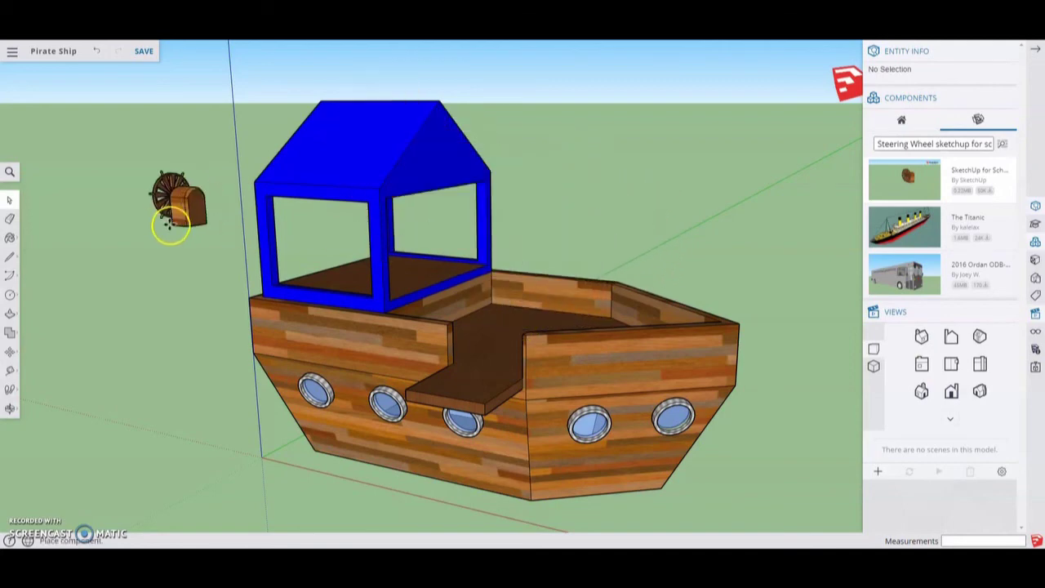
middle_drag(170, 221, 405, 302)
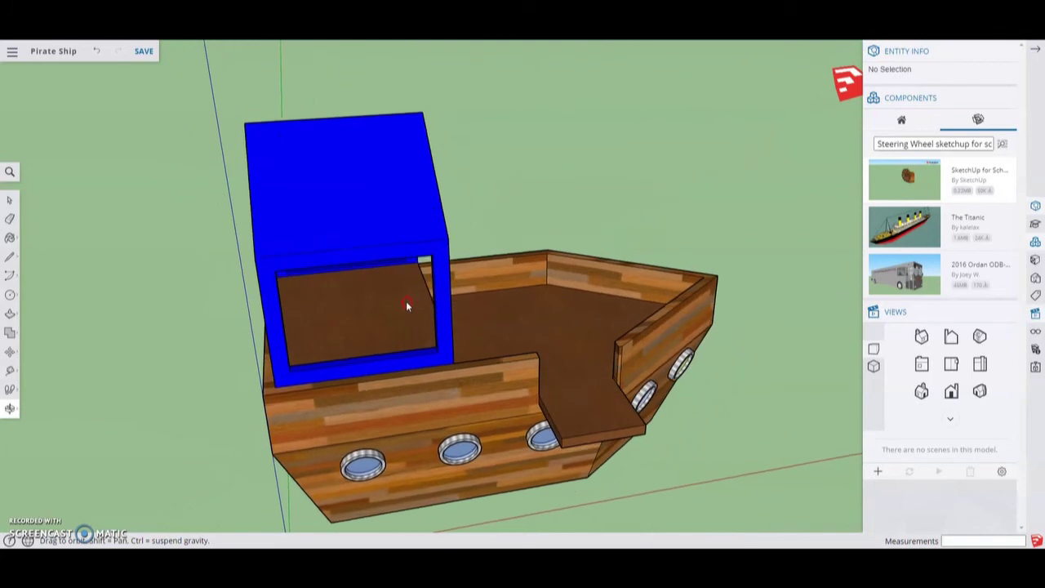
click(537, 354)
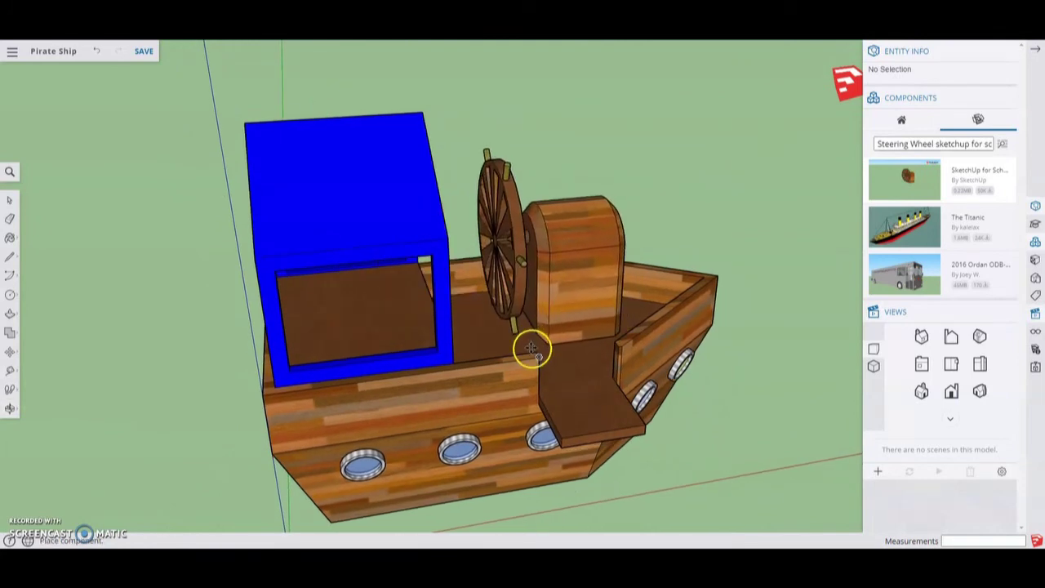
scroll(531, 346, up, 5)
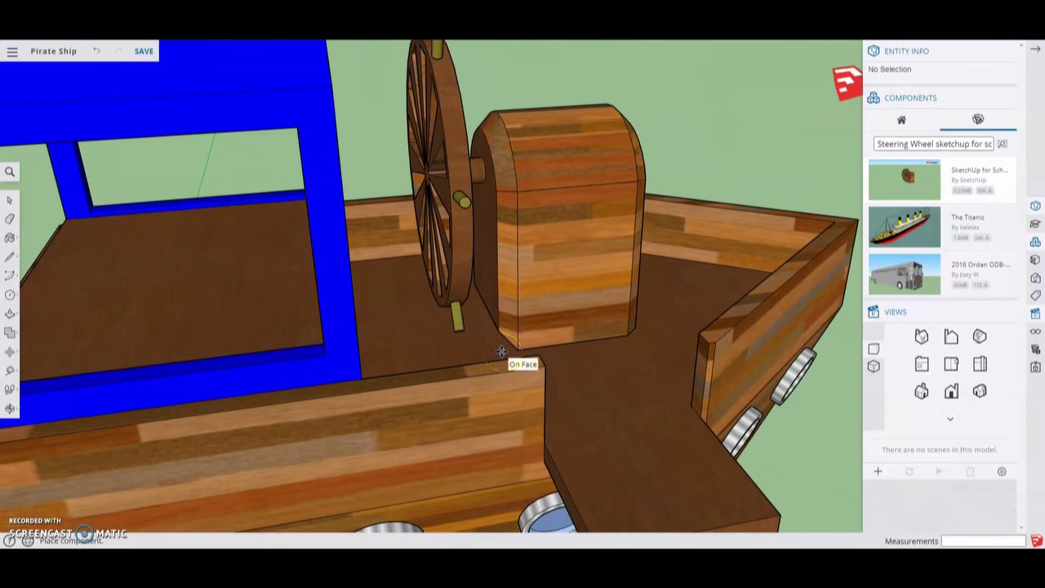
click(501, 350)
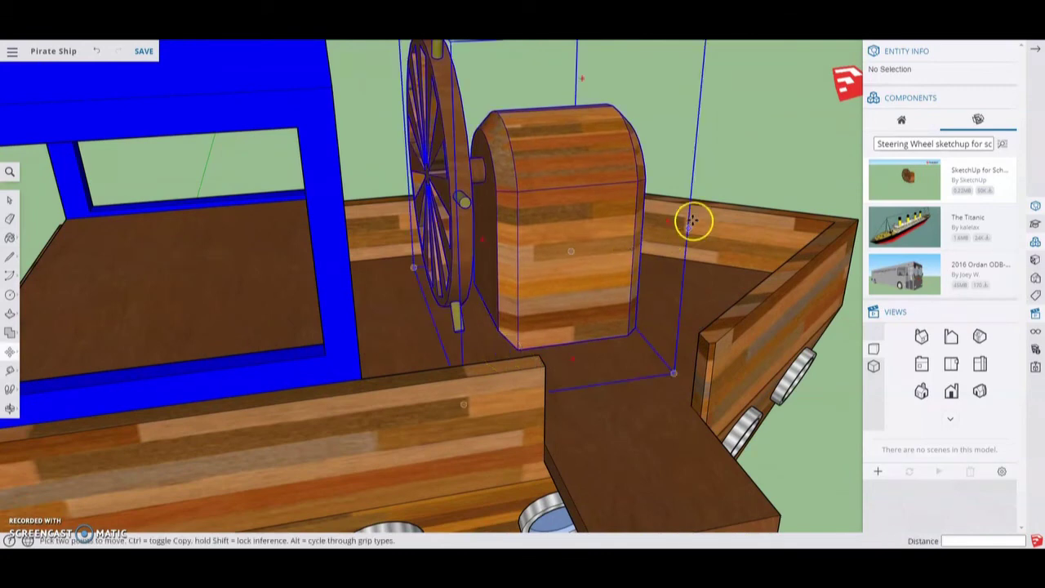
scroll(691, 217, down, 3)
middle_drag(813, 149, 70, 200)
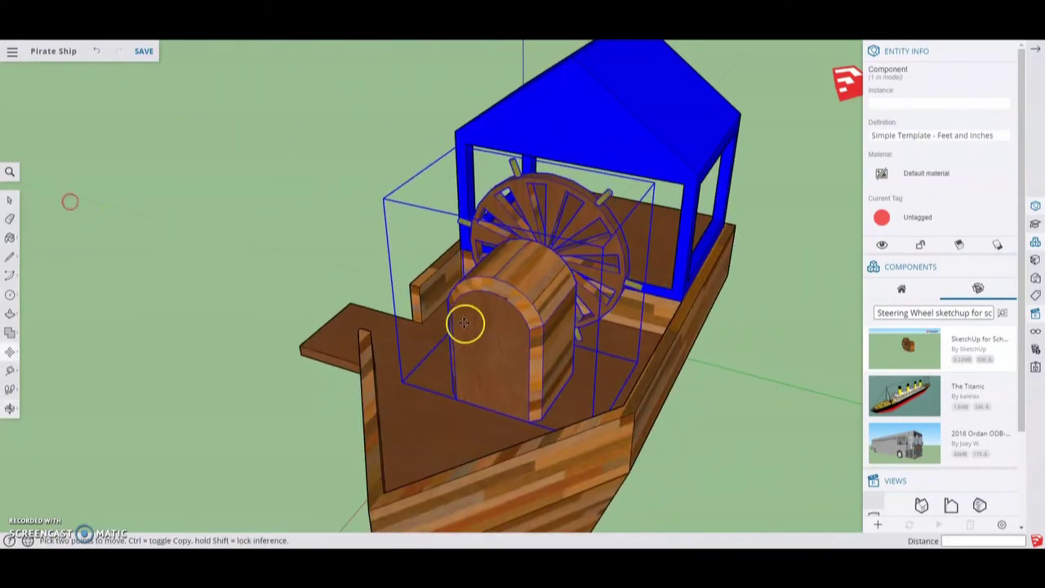
middle_drag(690, 427, 337, 378)
Scale the steering wheel down to about 0.63 of its size, then switch to Top view.
key(m)
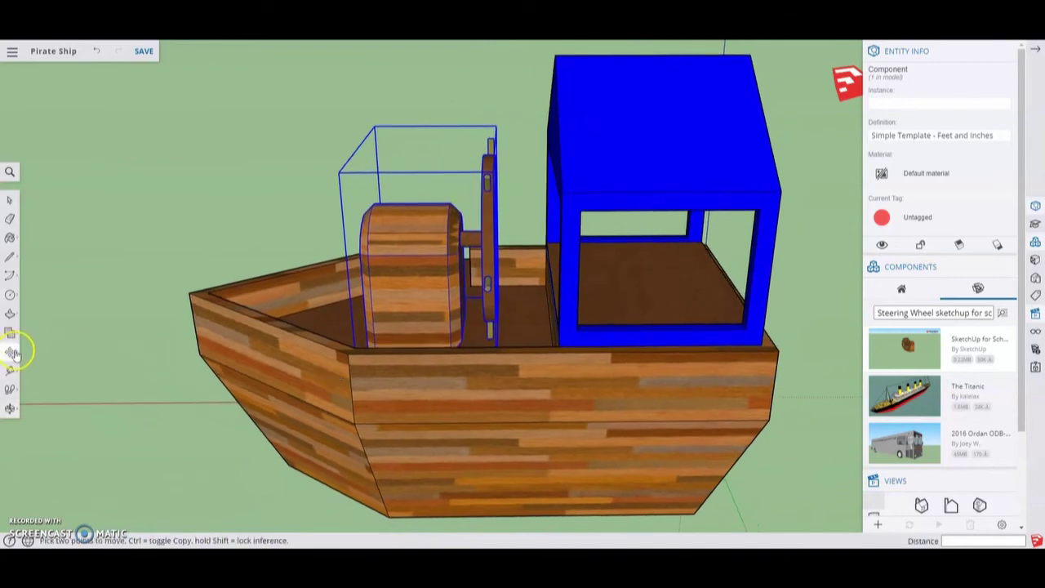
mouse_move(11, 353)
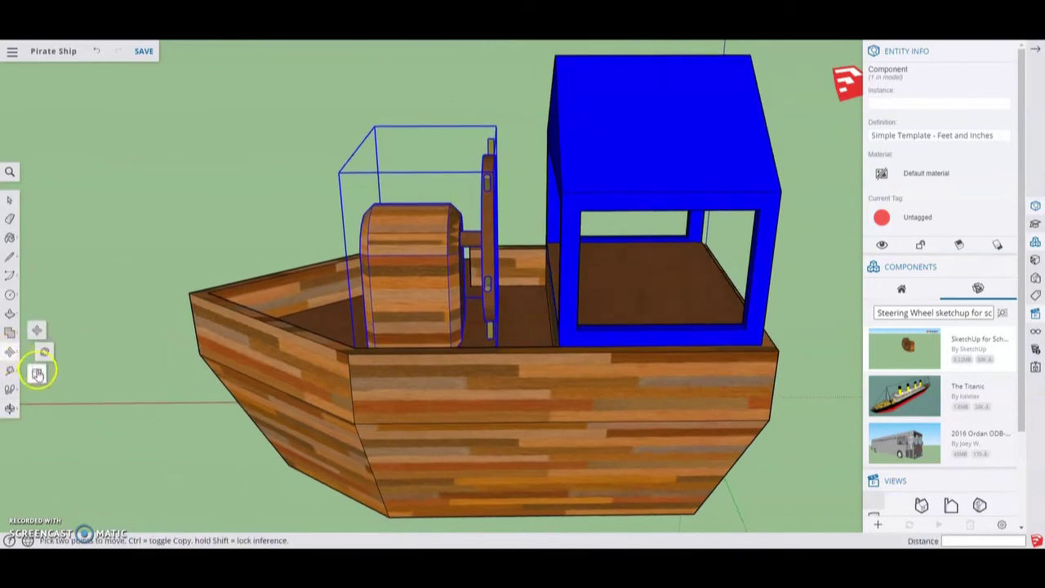
click(36, 374)
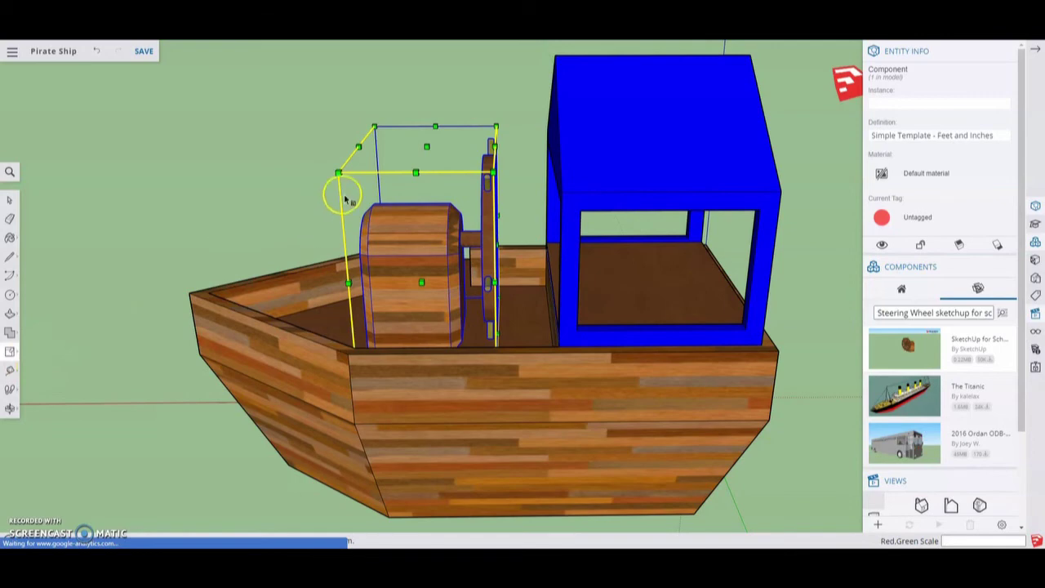
drag(337, 173, 398, 243)
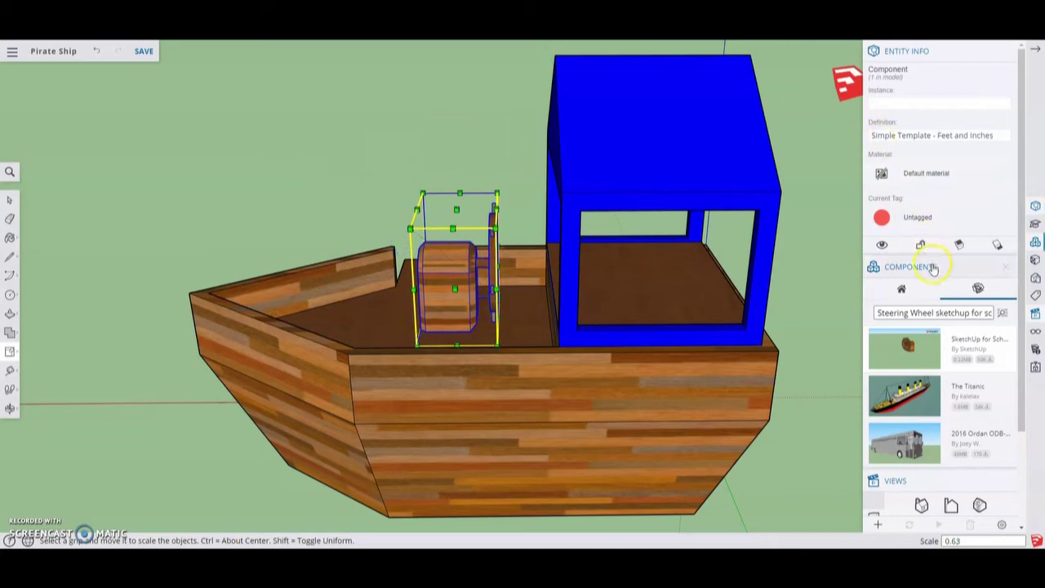
click(1034, 325)
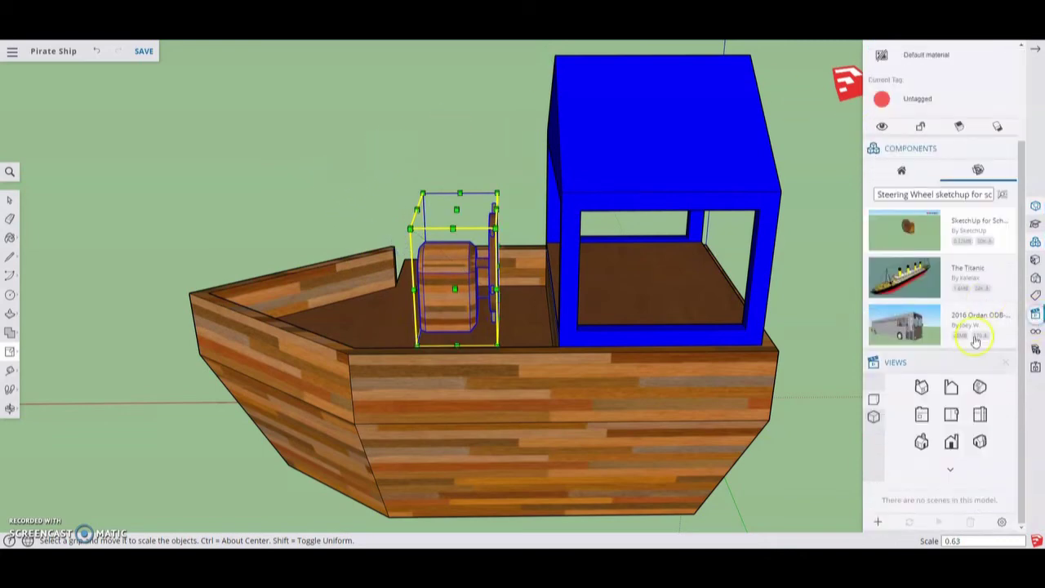
click(950, 415)
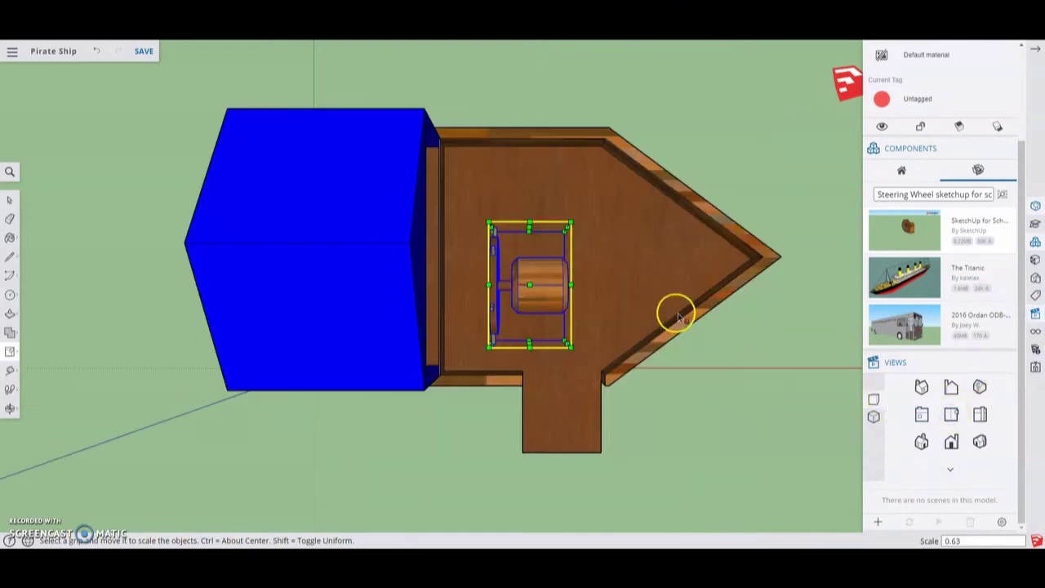
Move the scaled steering wheel forward on the deck nearer the bow, then orbit to an angled view.
click(10, 351)
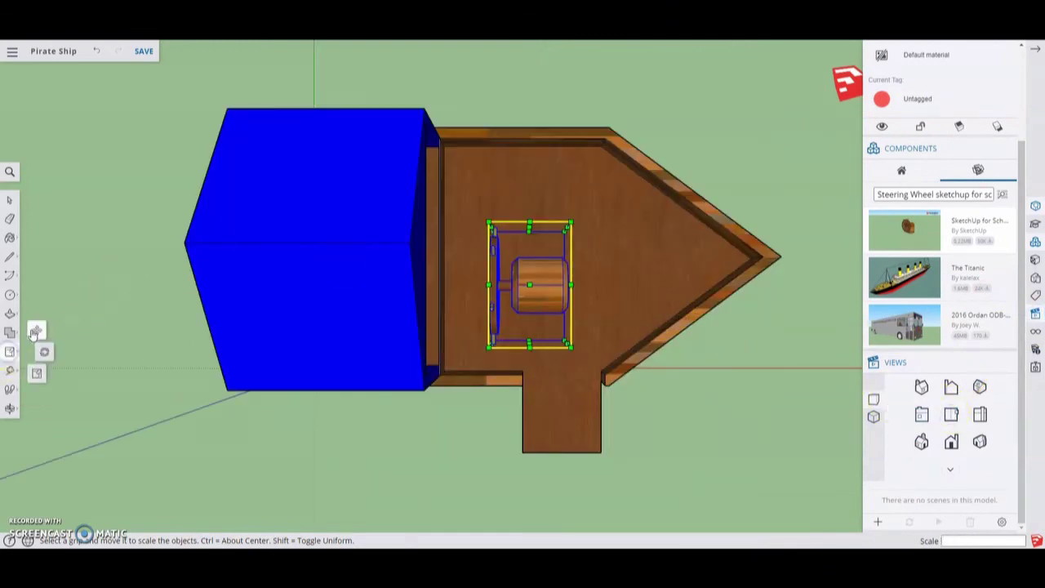
click(36, 331)
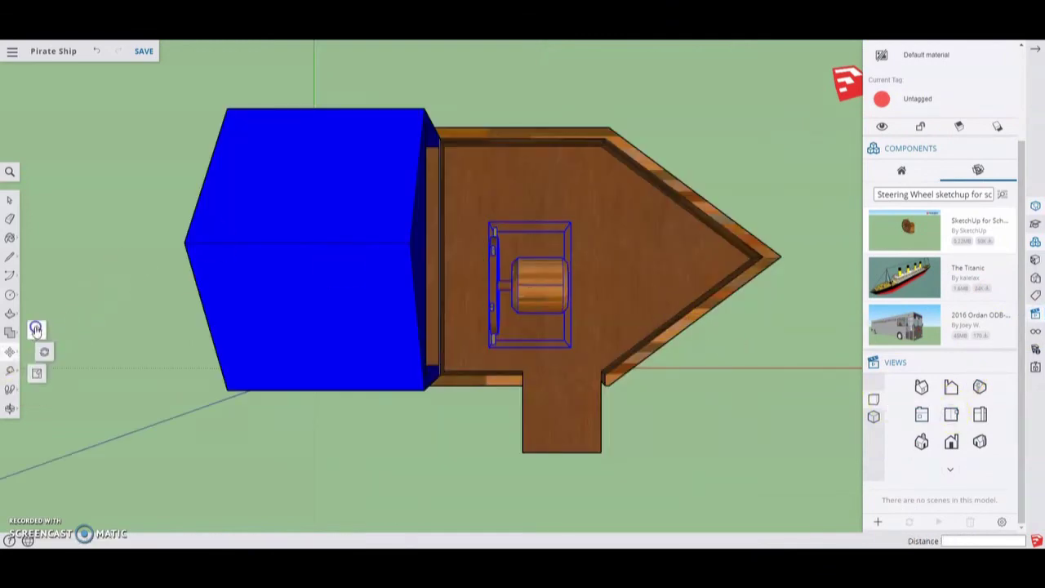
click(571, 222)
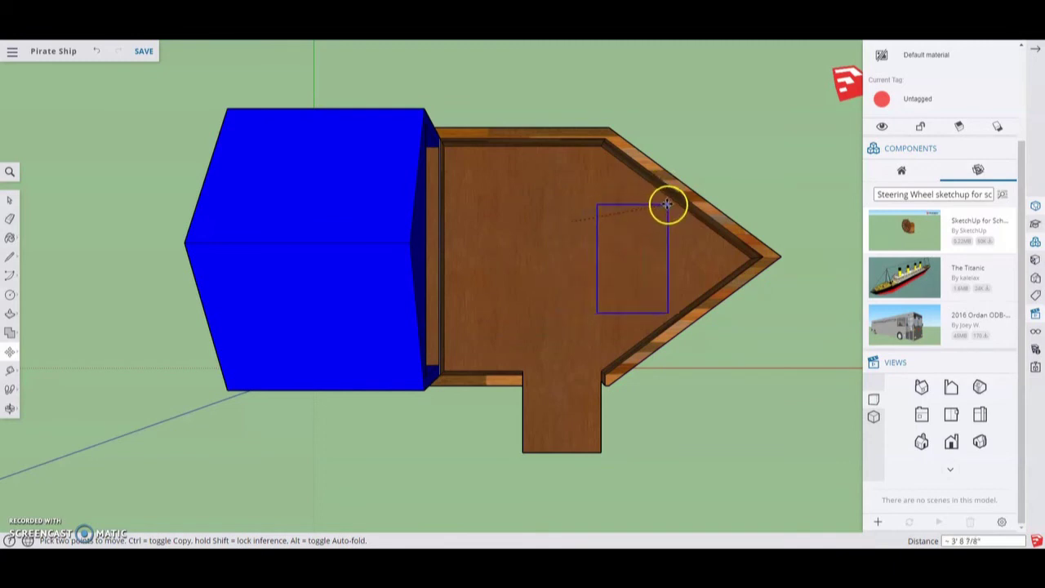
click(568, 210)
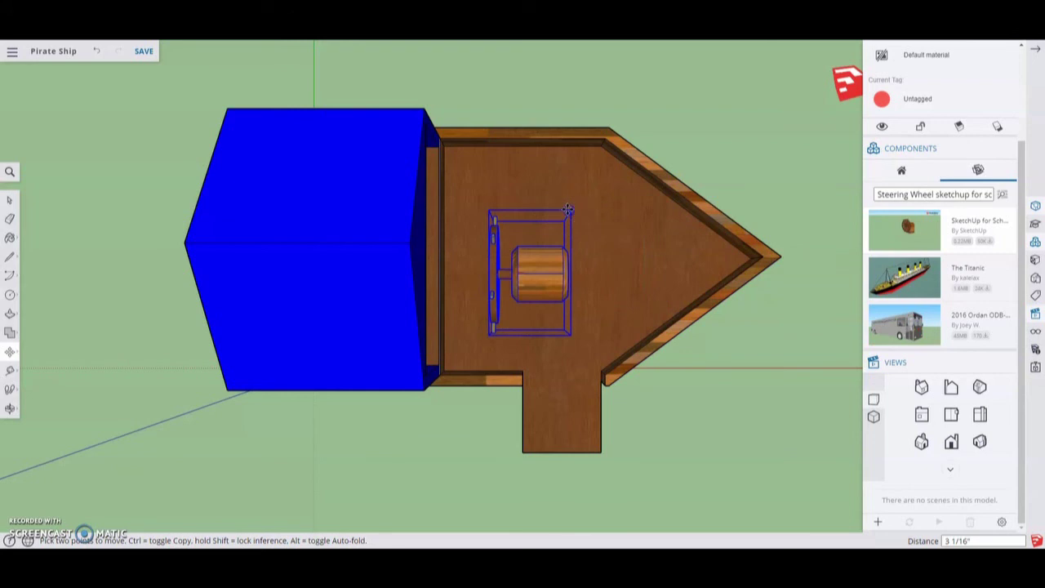
click(527, 277)
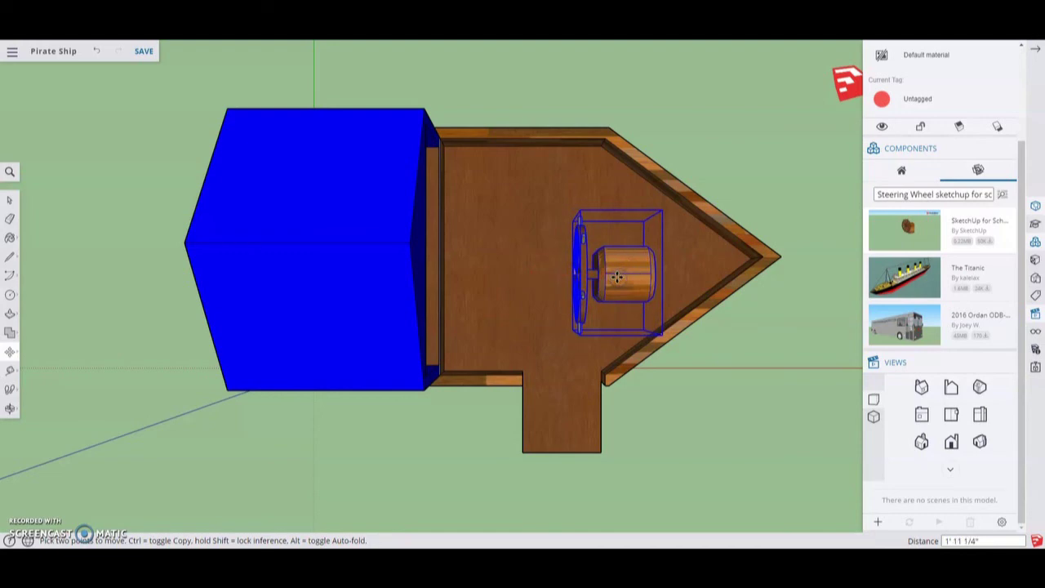
click(620, 257)
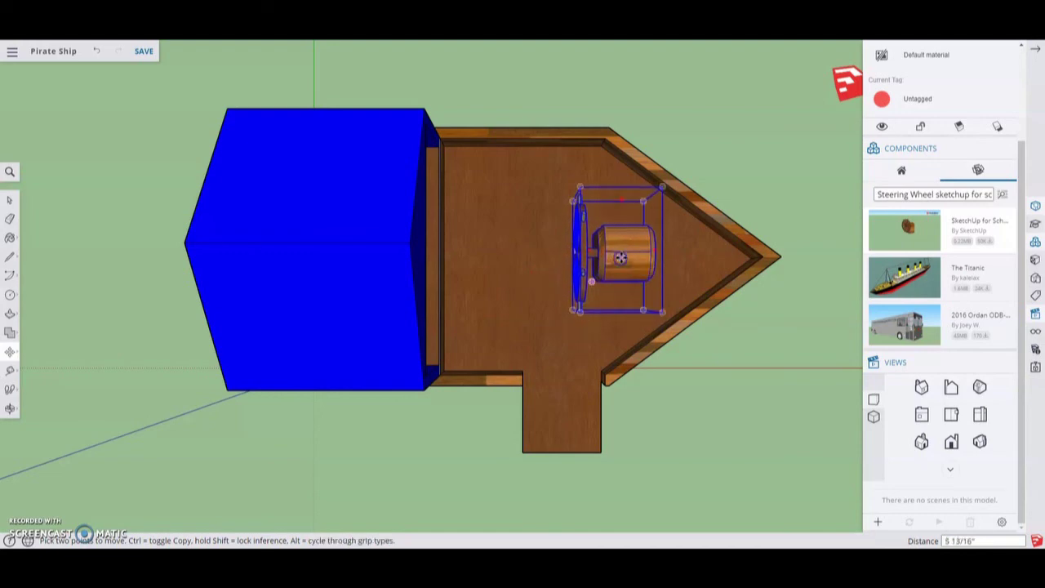
middle_drag(793, 424, 462, 105)
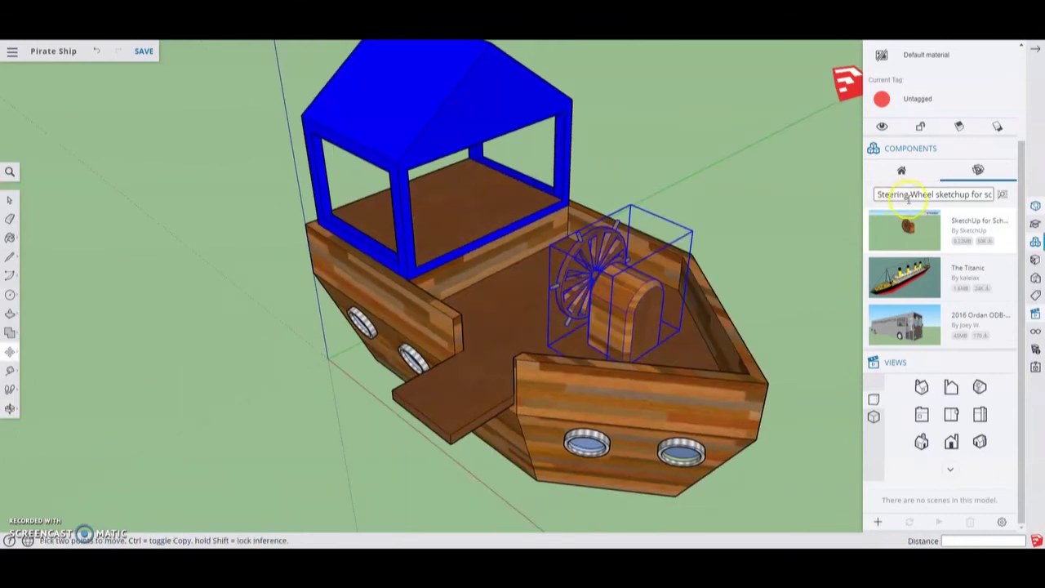
Search Components for 'Flag sketchup for schools' and place the flag on the deck.
drag(934, 192, 881, 193)
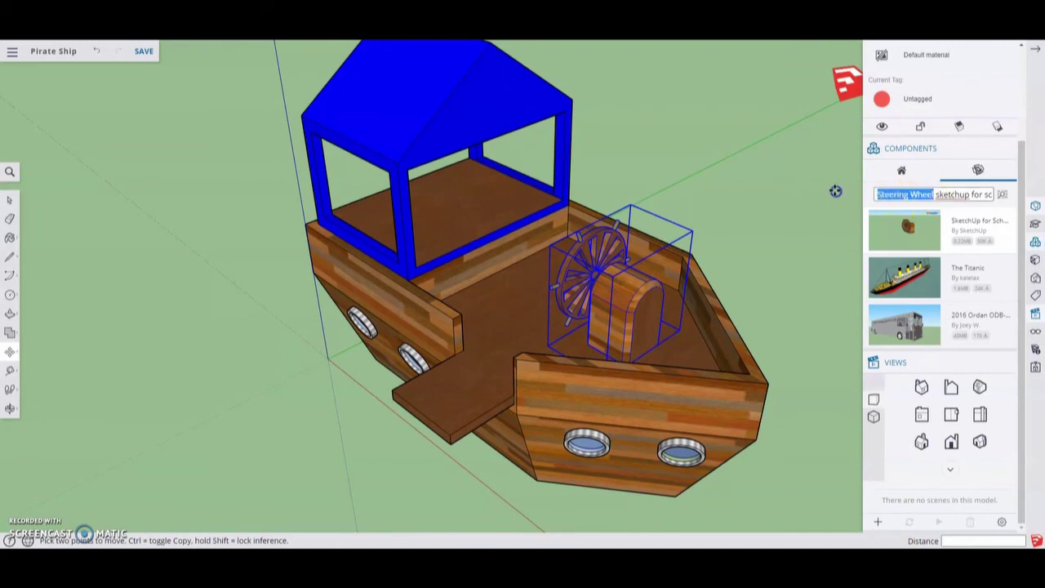
text(Fla)
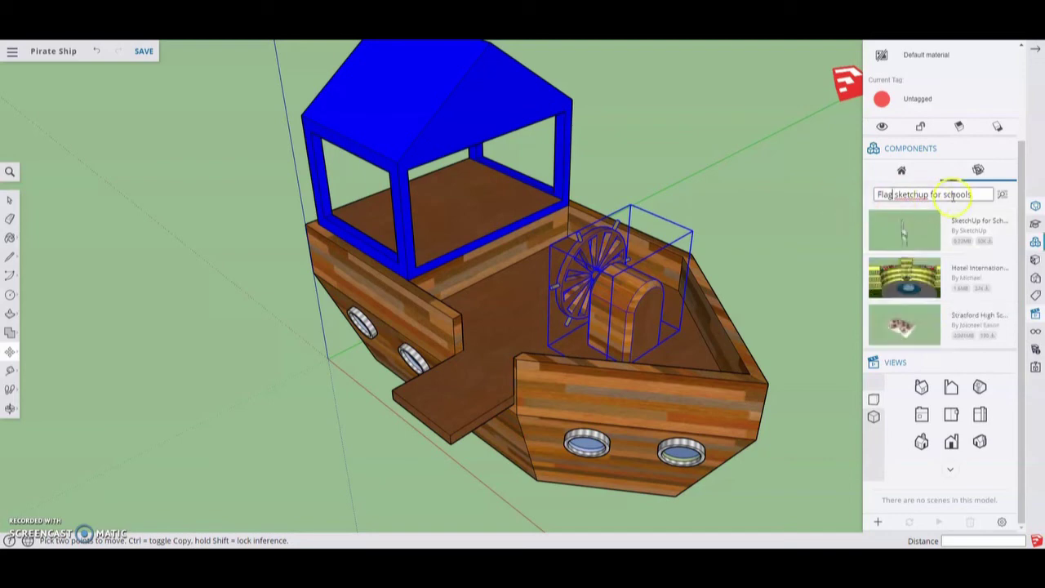
click(904, 232)
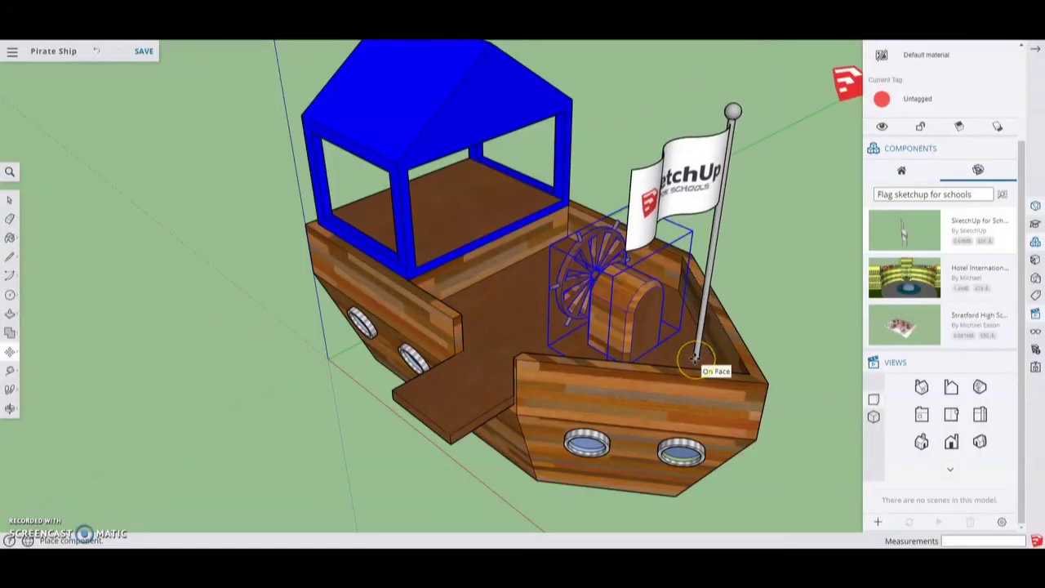
click(694, 358)
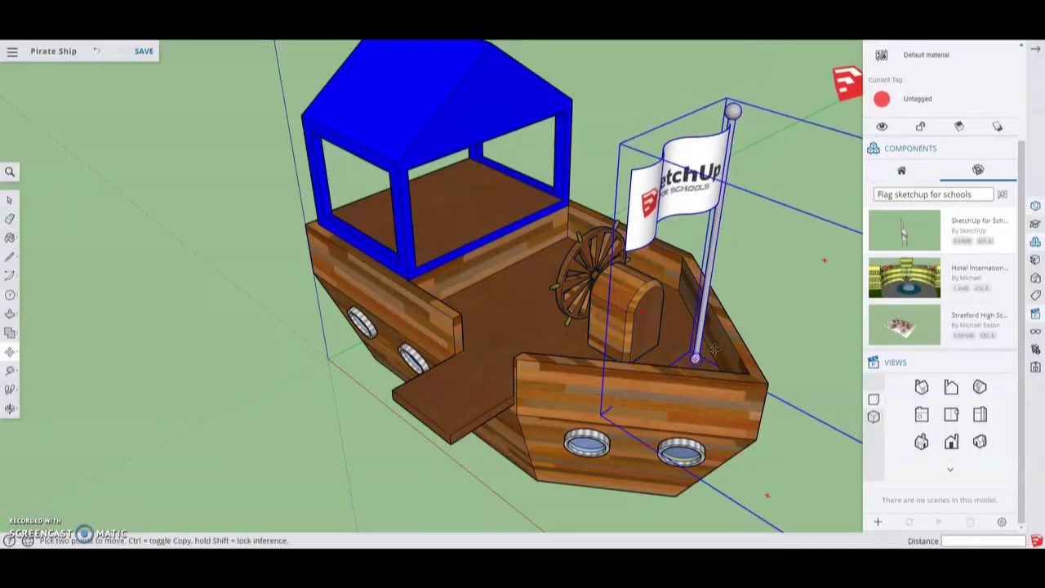
In Top view, move the flag to the bow tip, then orbit back and clear the selection.
click(947, 415)
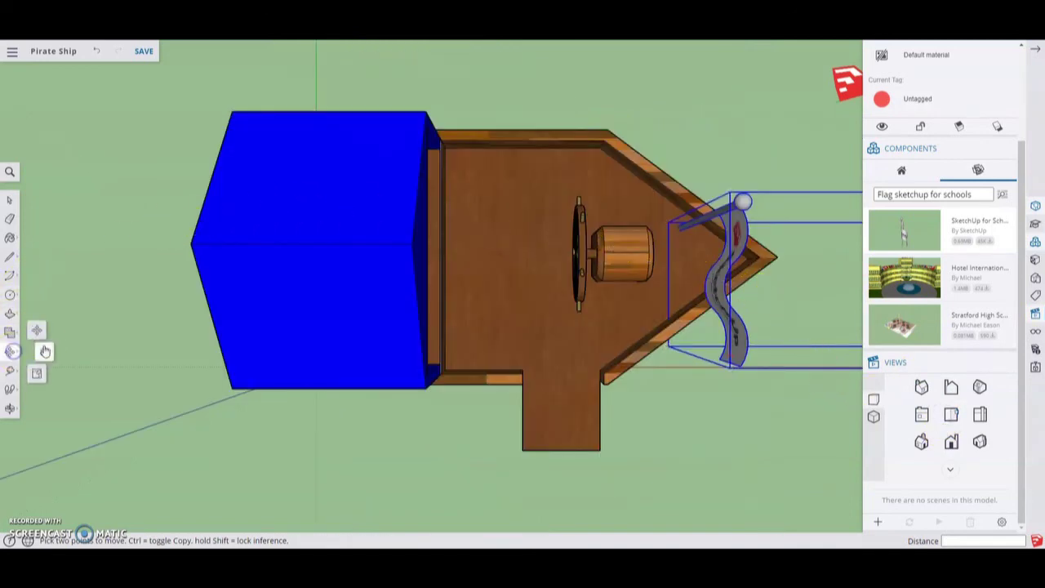
click(670, 222)
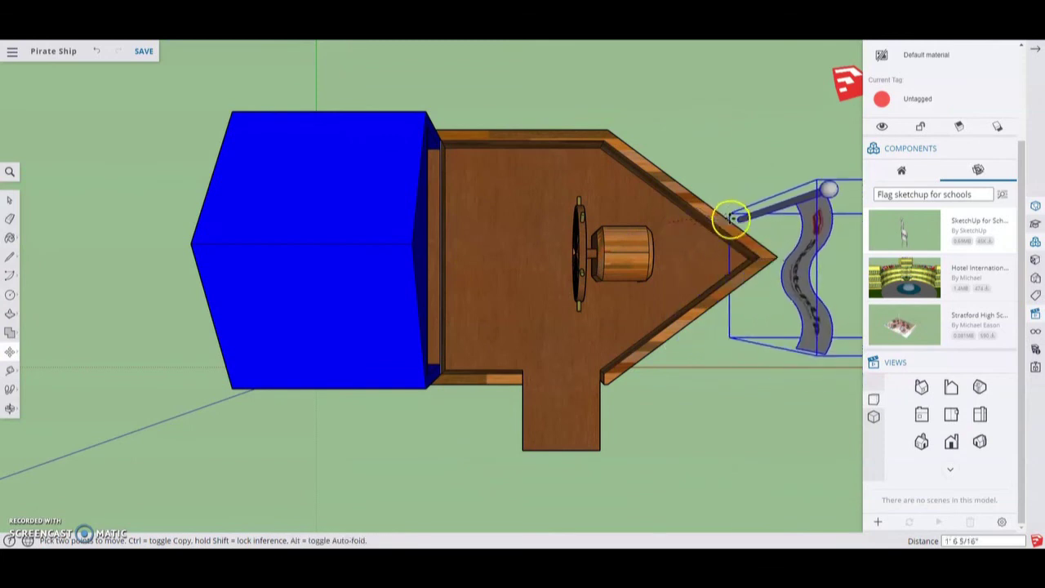
click(727, 252)
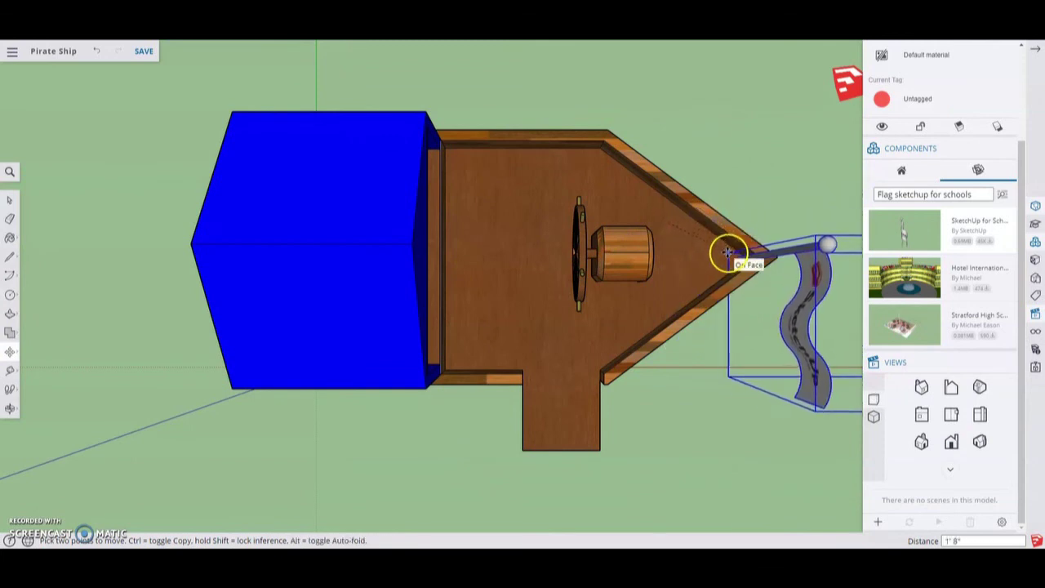
middle_drag(732, 427, 359, 43)
key(m)
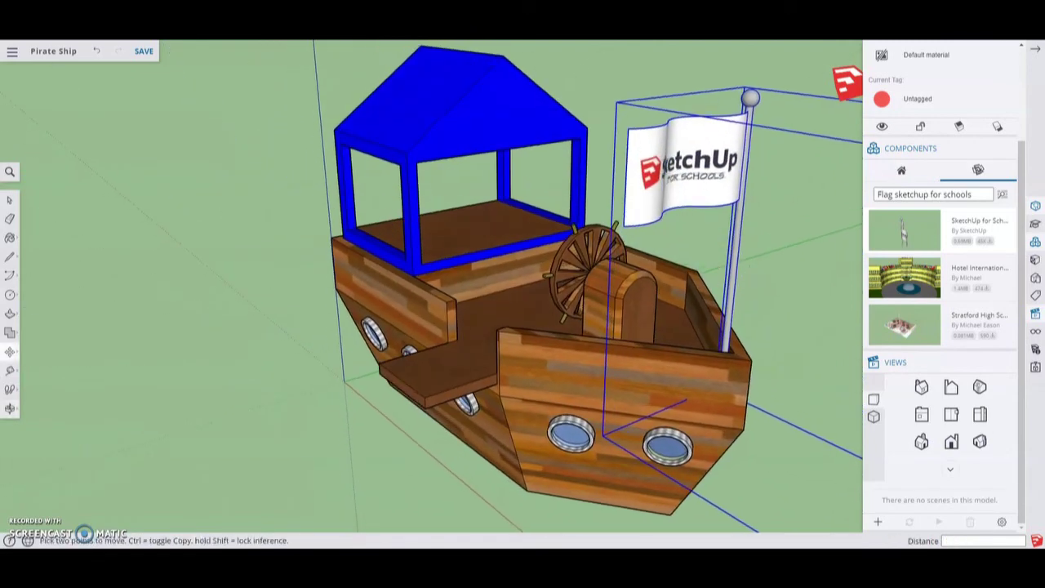
key(space)
click(267, 203)
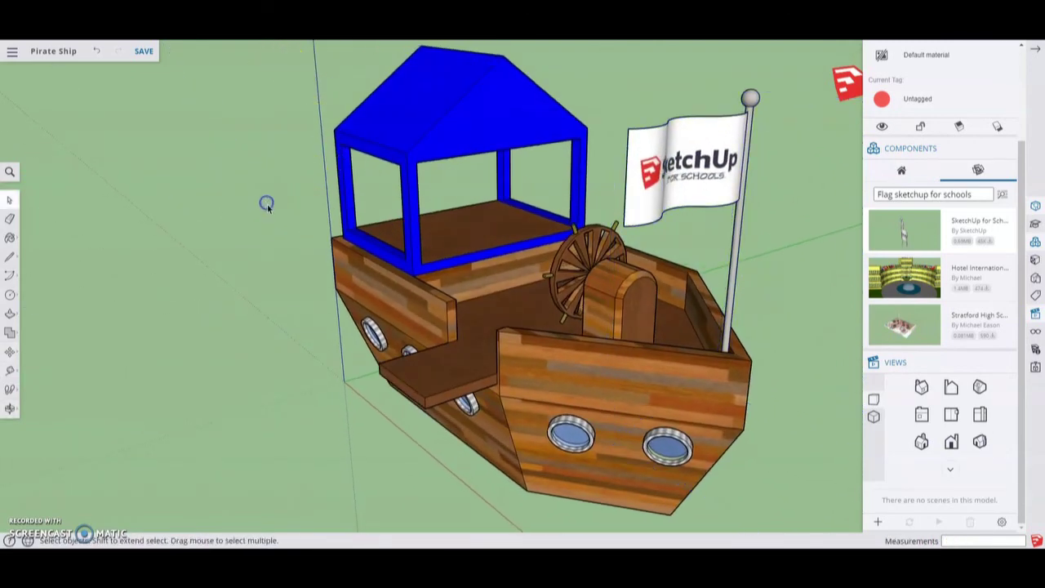
Download the yellow SketchUp for Schools slide and place it on the ground beside the ship.
scroll(270, 219, down, 2)
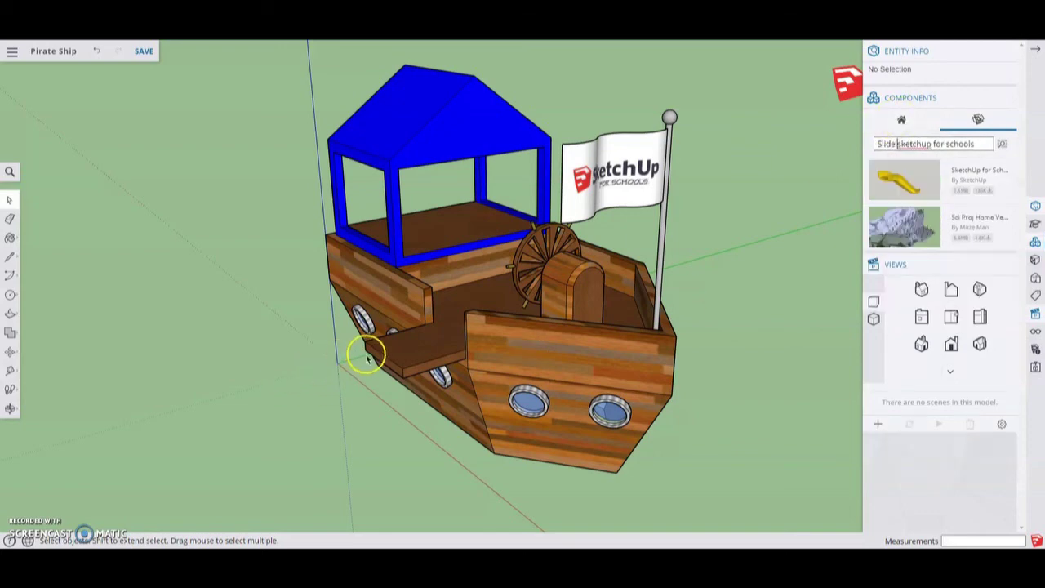
click(893, 183)
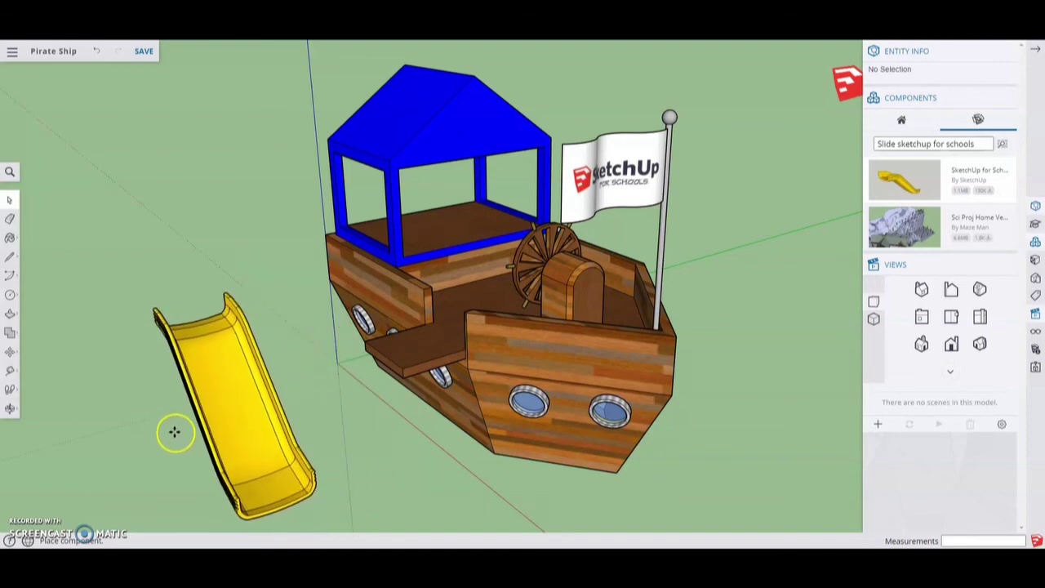
click(134, 443)
key(m)
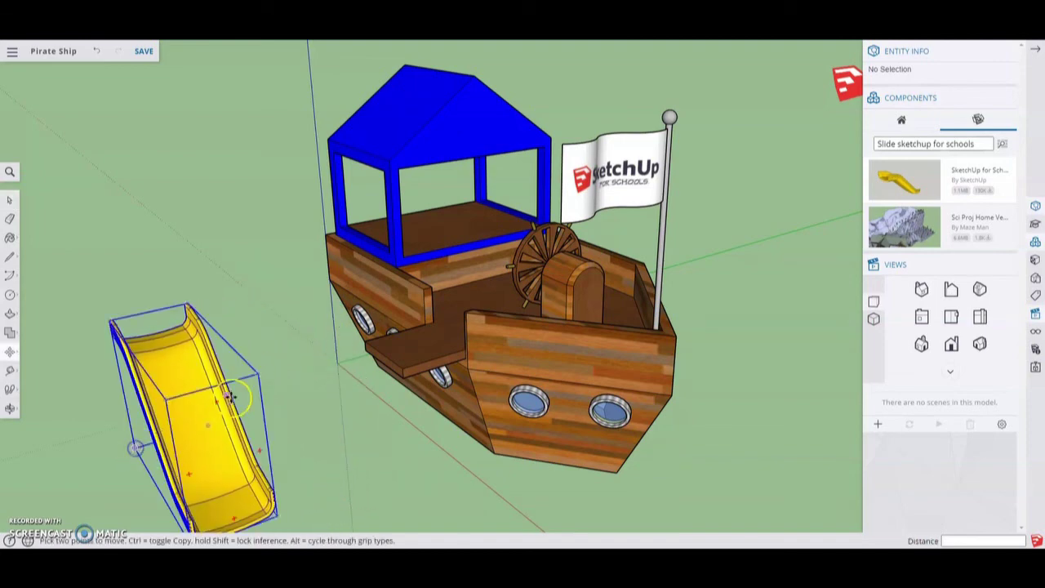
scroll(296, 338, down, 2)
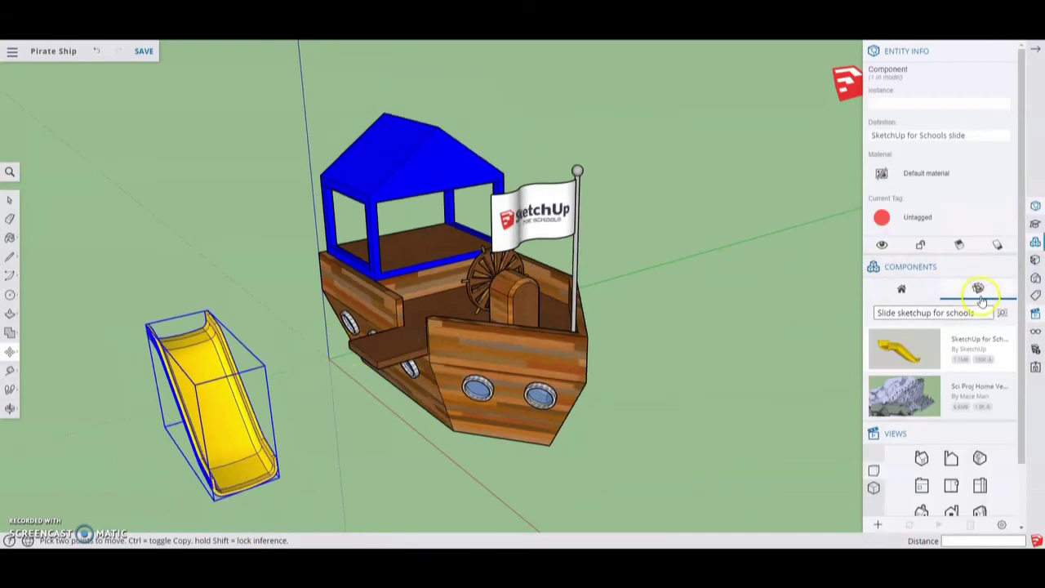
In Top view, rotate the yellow slide 90° about its end, then orbit to check it.
click(1035, 315)
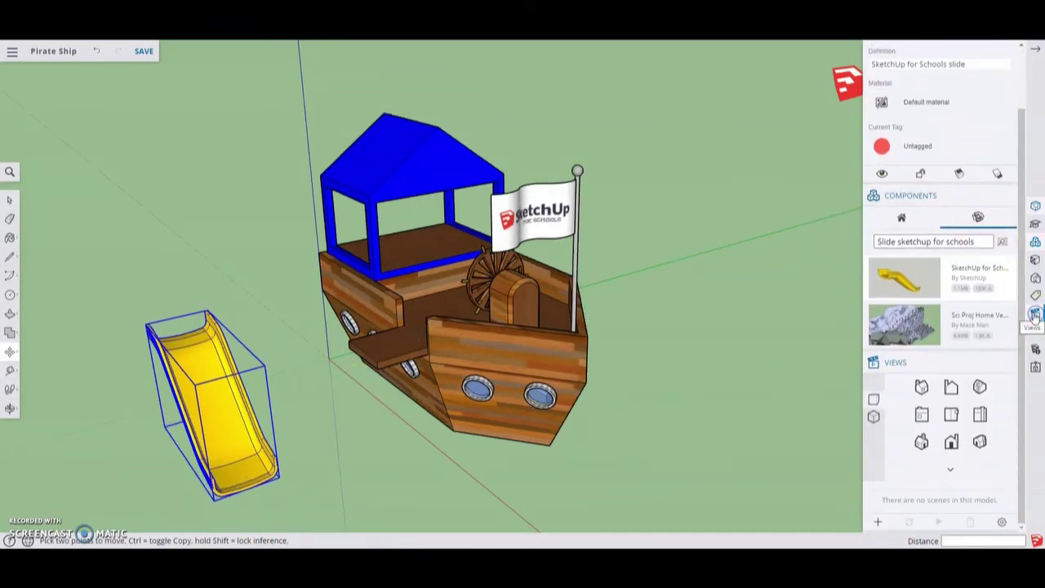
click(951, 414)
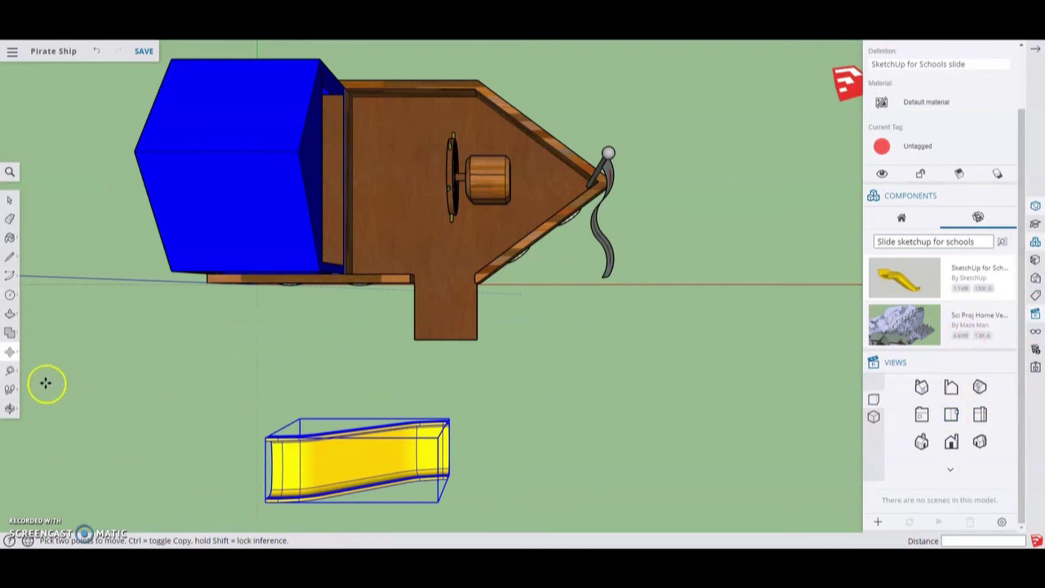
click(16, 354)
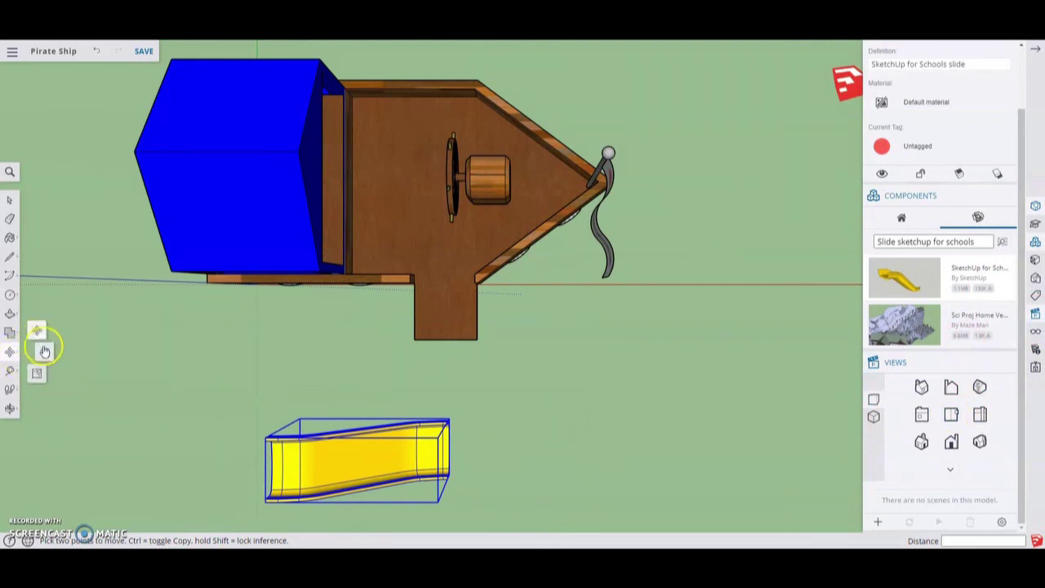
click(46, 351)
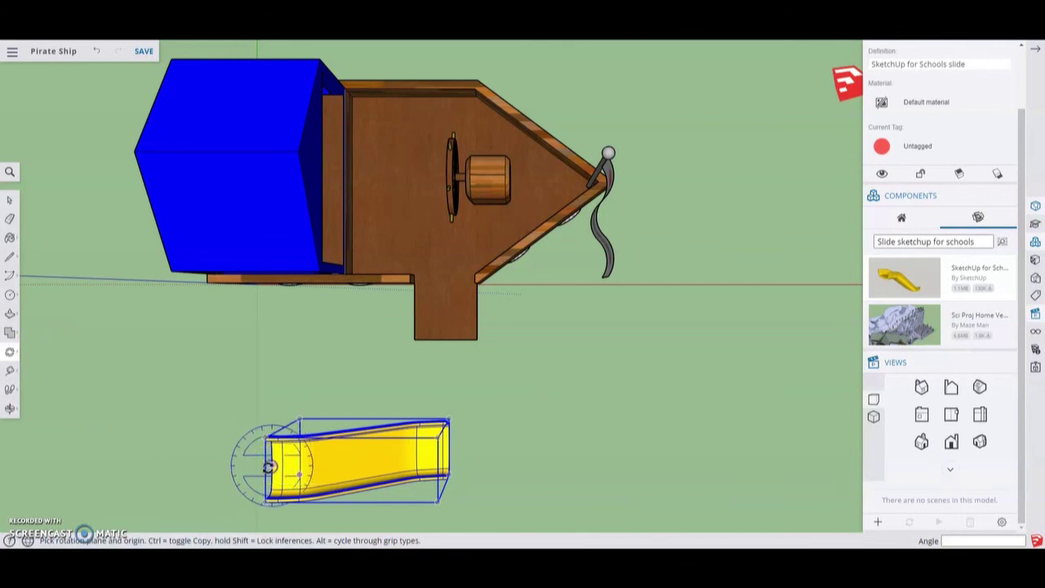
drag(271, 466, 158, 457)
click(164, 446)
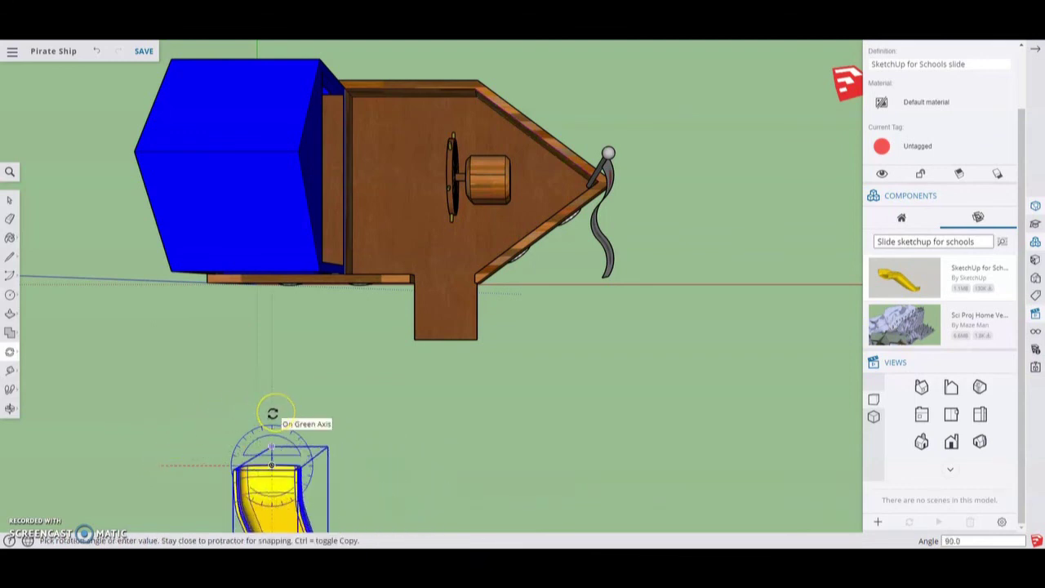
click(275, 412)
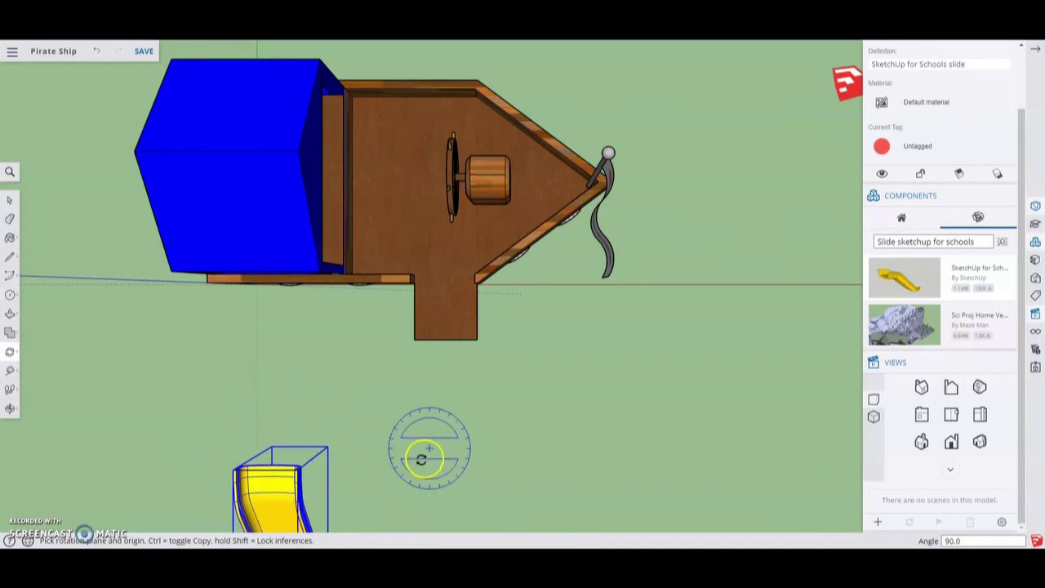
middle_drag(419, 455, 645, 323)
key(q)
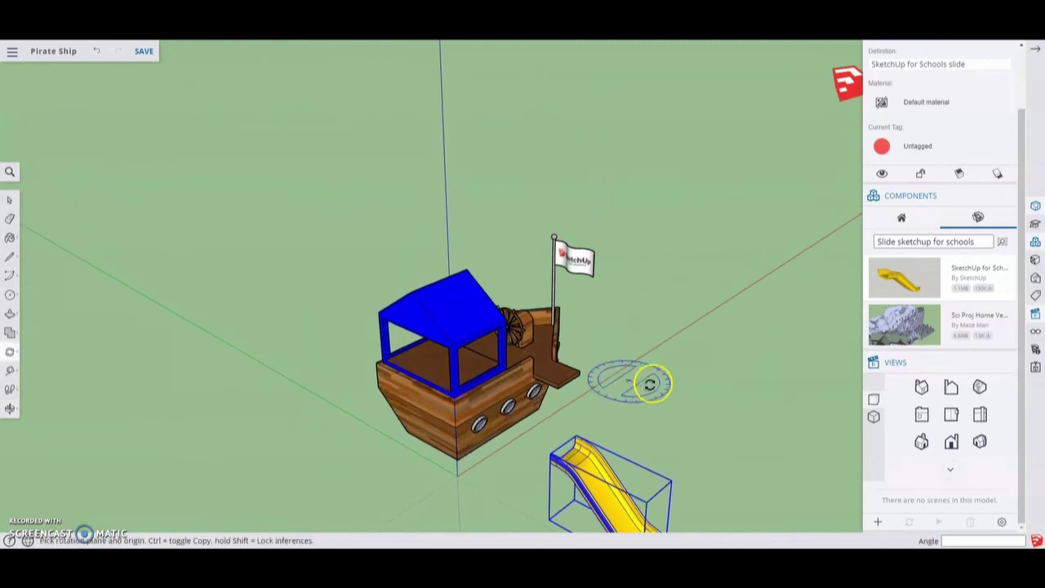
In Top view, move the slide across to the end of the ship's plank.
click(951, 388)
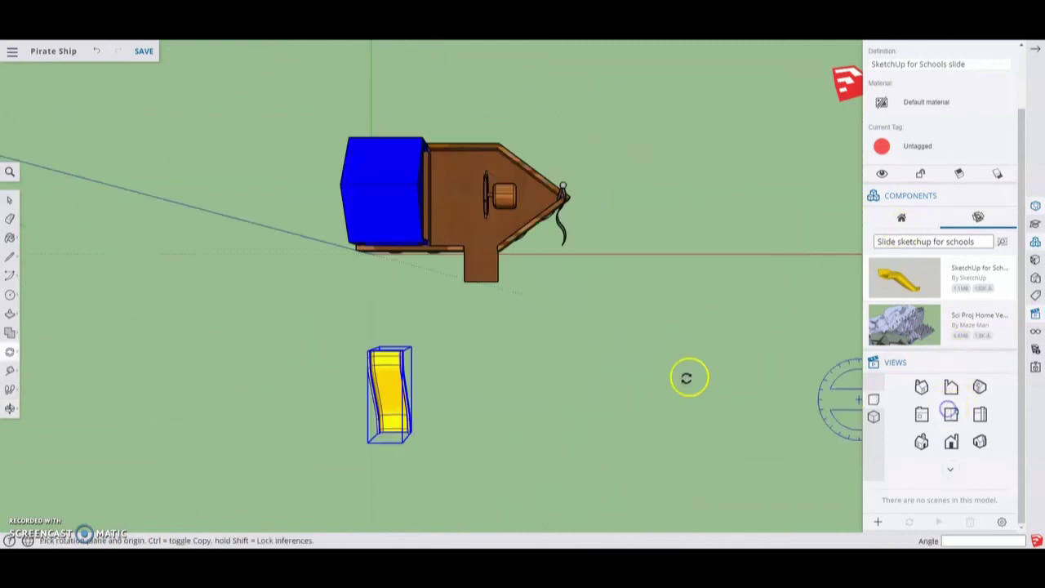
key(m)
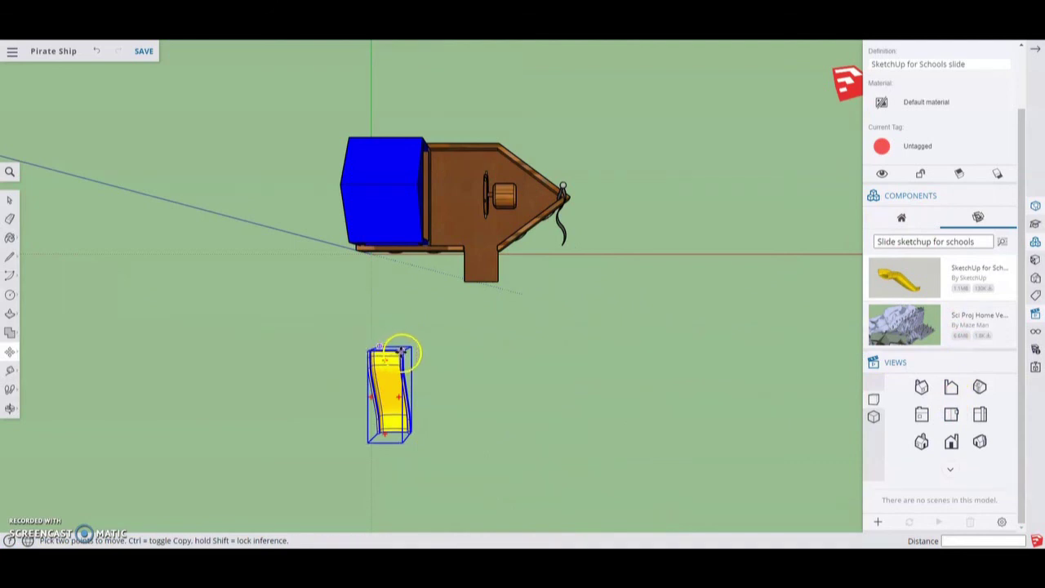
click(404, 349)
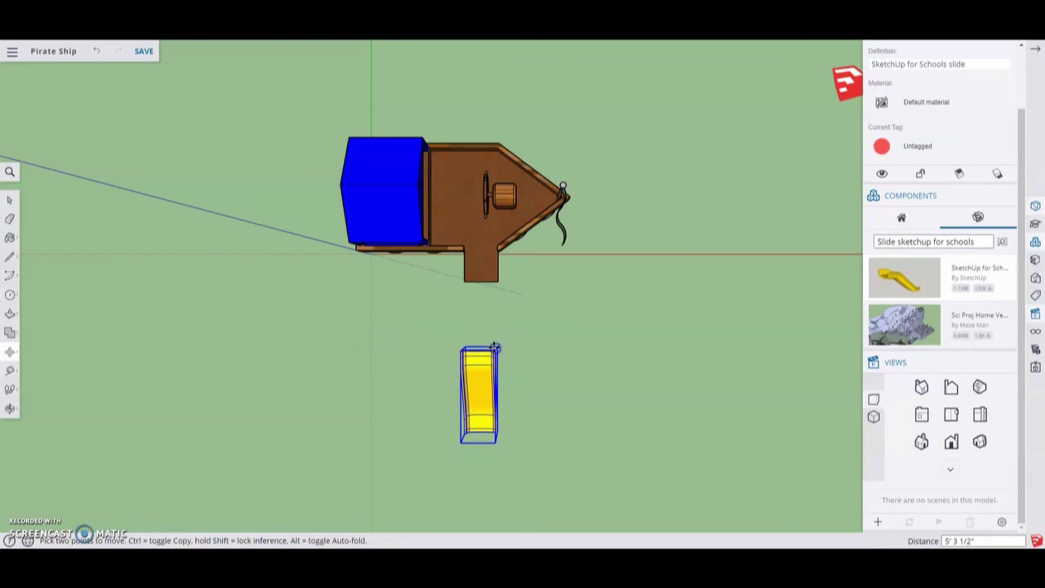
scroll(497, 350, up, 5)
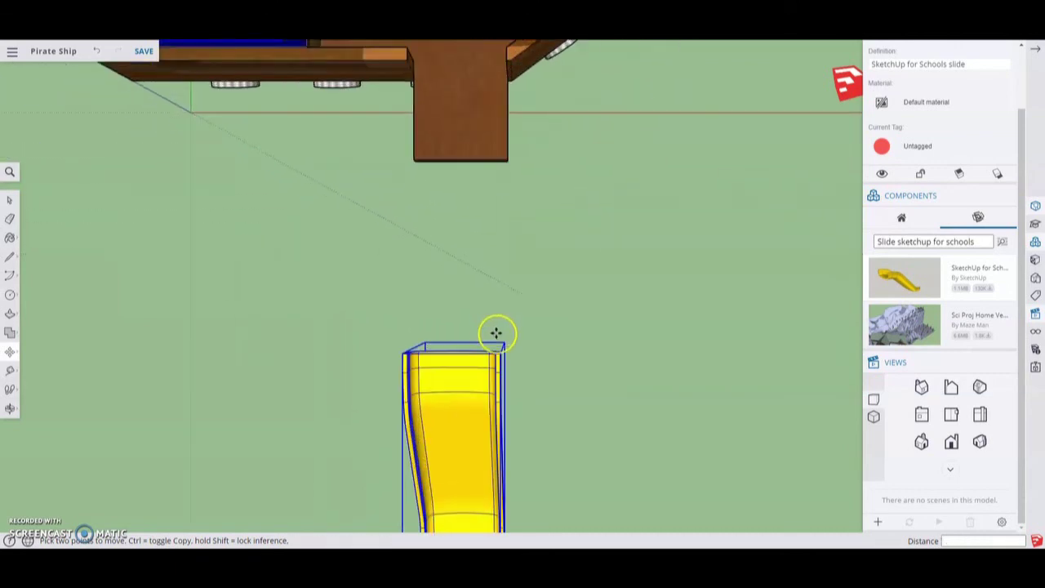
click(503, 360)
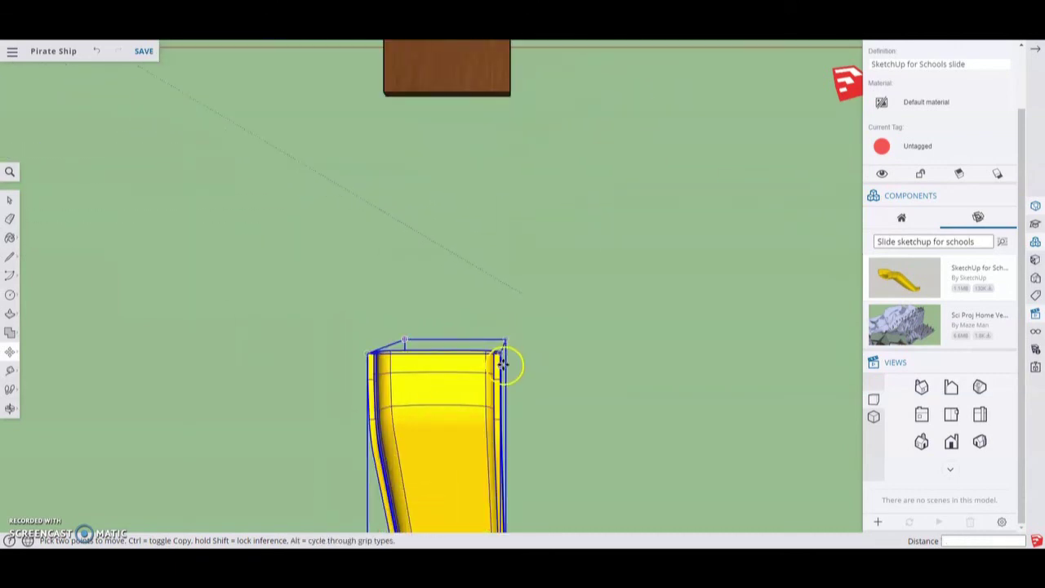
drag(500, 353, 506, 94)
middle_drag(555, 163, 528, 98)
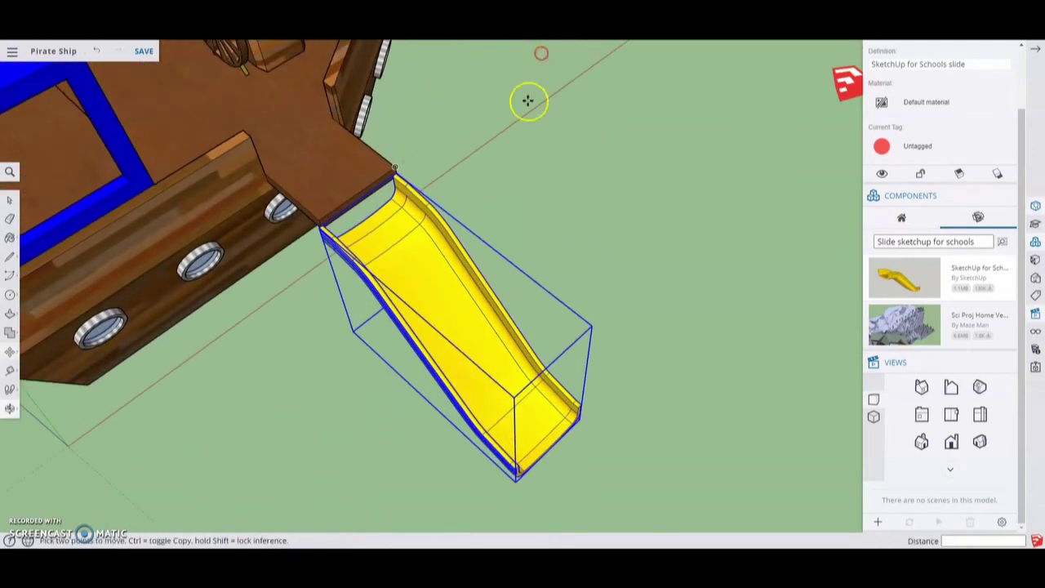
From a side view, lift the slide along the blue axis so its top meets the plank.
middle_drag(356, 365, 611, 176)
middle_drag(443, 448, 444, 422)
middle_drag(384, 373, 366, 305)
scroll(367, 305, up, 5)
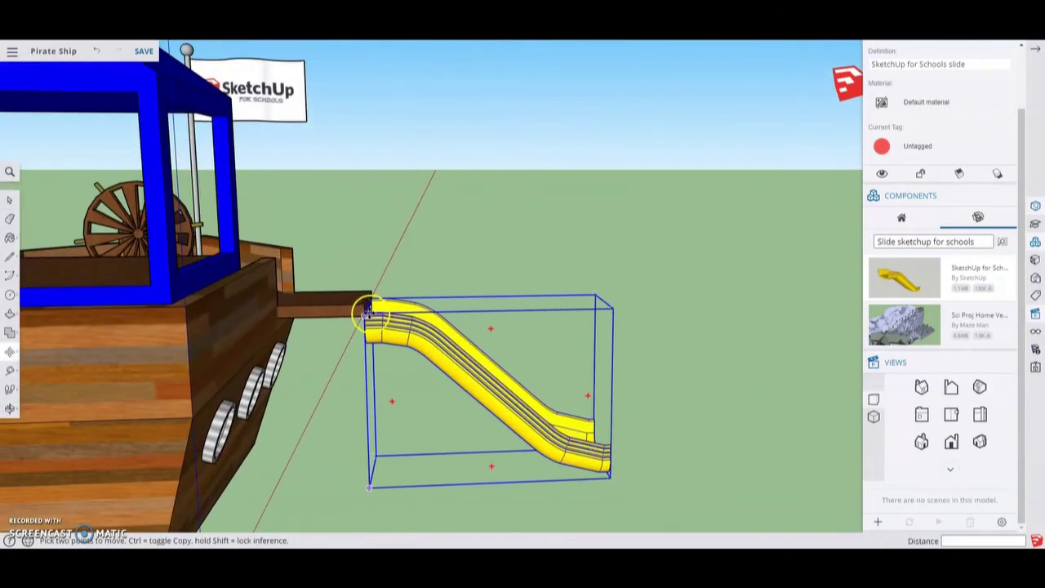
scroll(367, 315, up, 2)
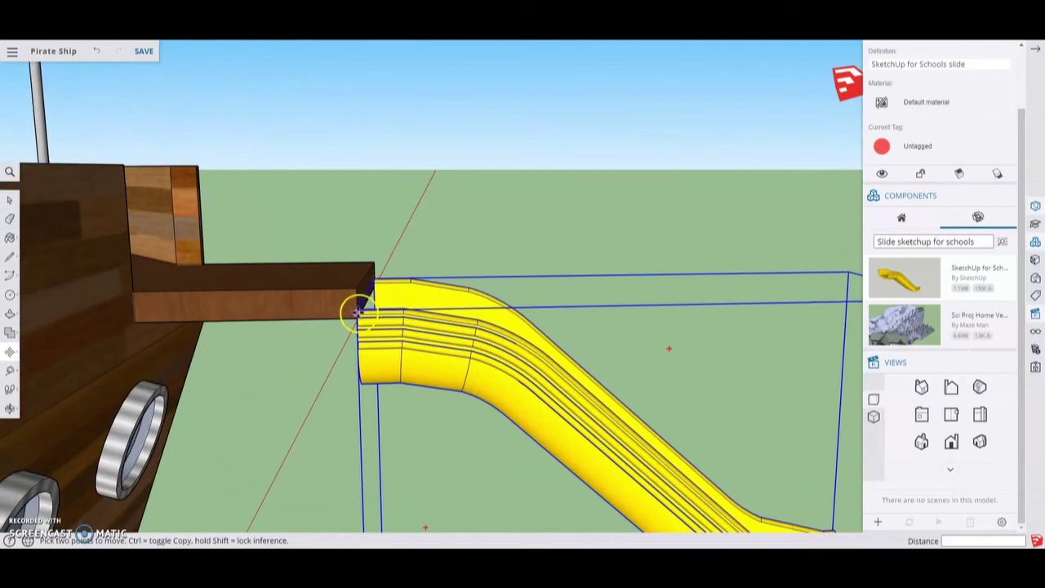
click(357, 311)
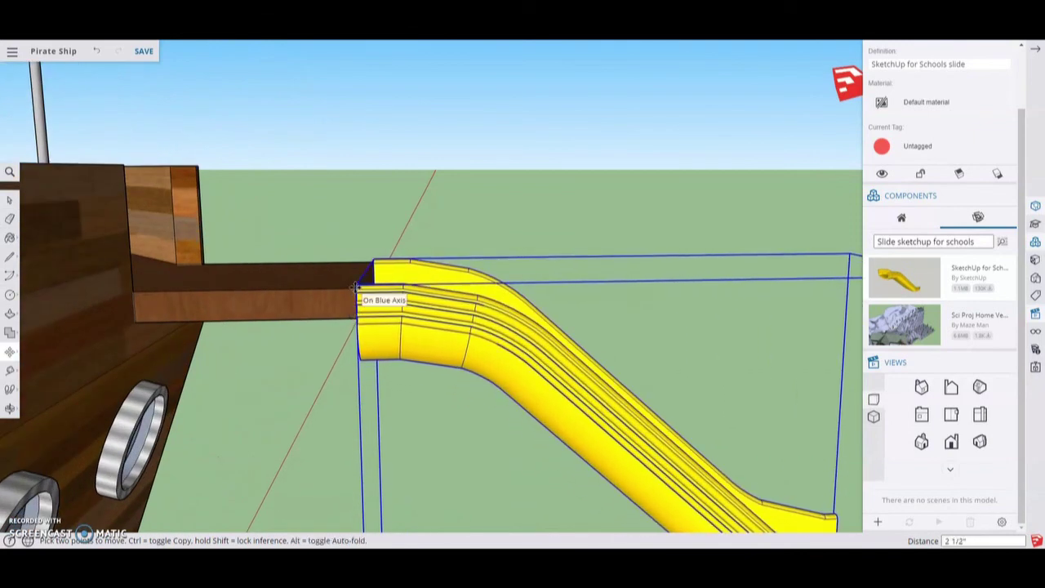
click(353, 256)
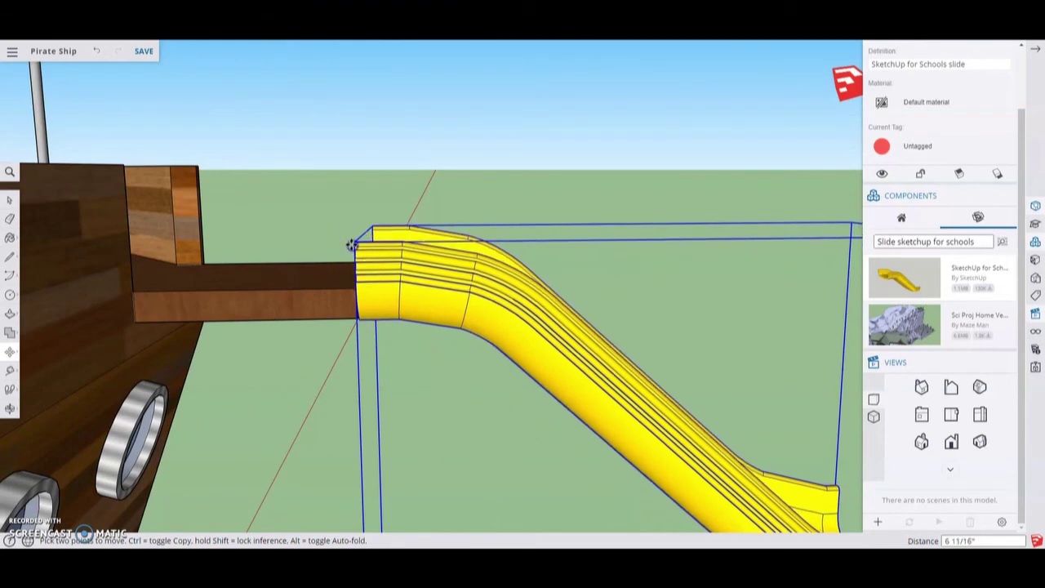
click(496, 249)
click(618, 167)
Return to Select and orbit around the ship to inspect the attached slide and flag.
key(space)
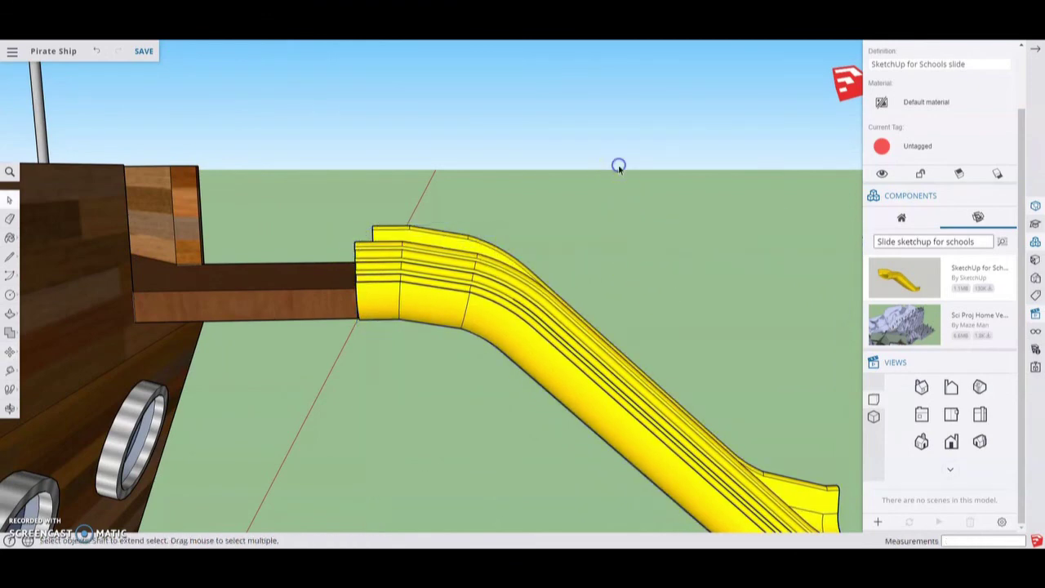
middle_drag(640, 179, 419, 272)
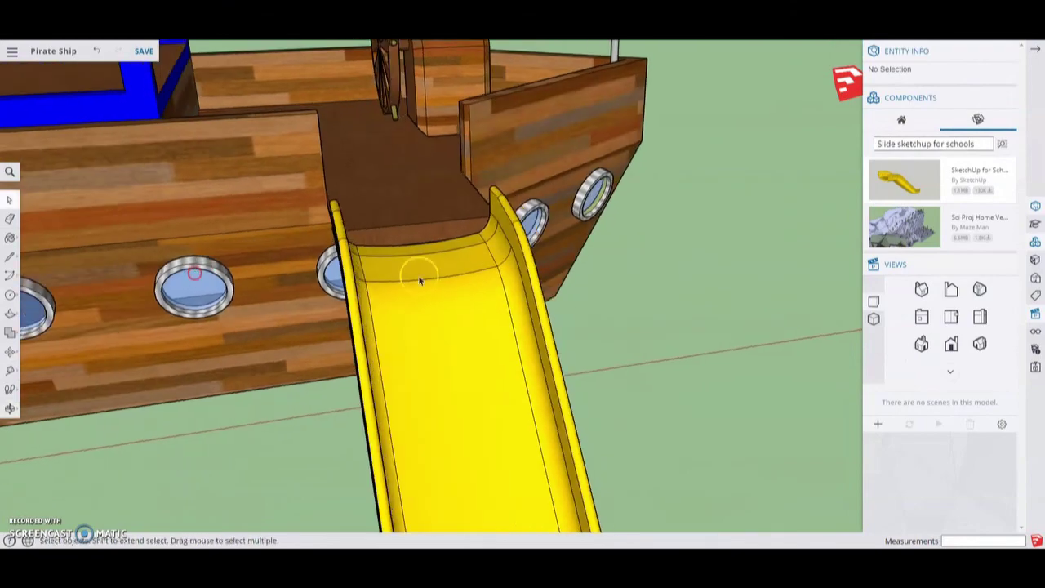
middle_drag(622, 329, 292, 344)
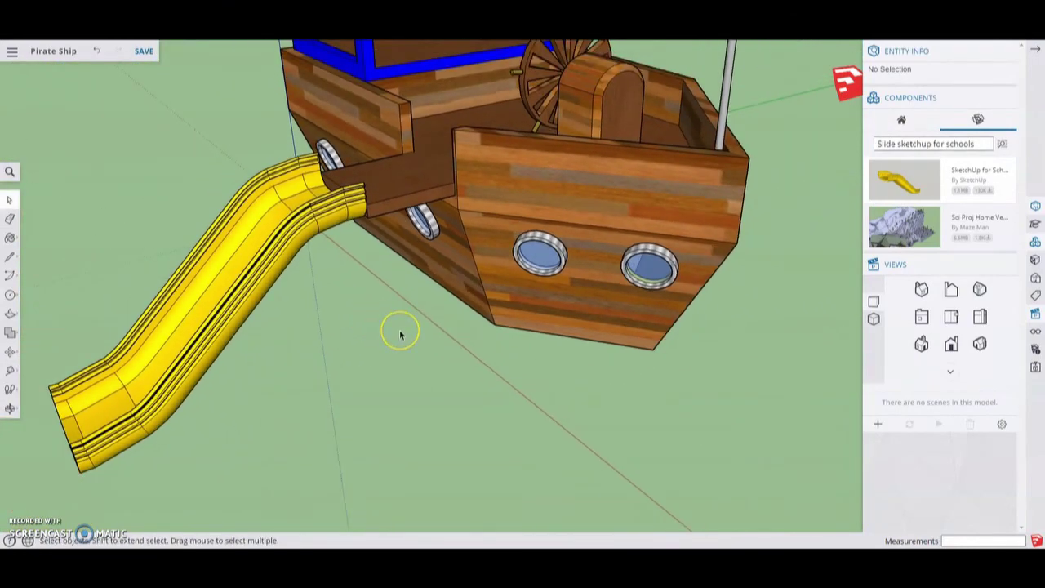
scroll(400, 335, down, 2)
scroll(449, 362, down, 5)
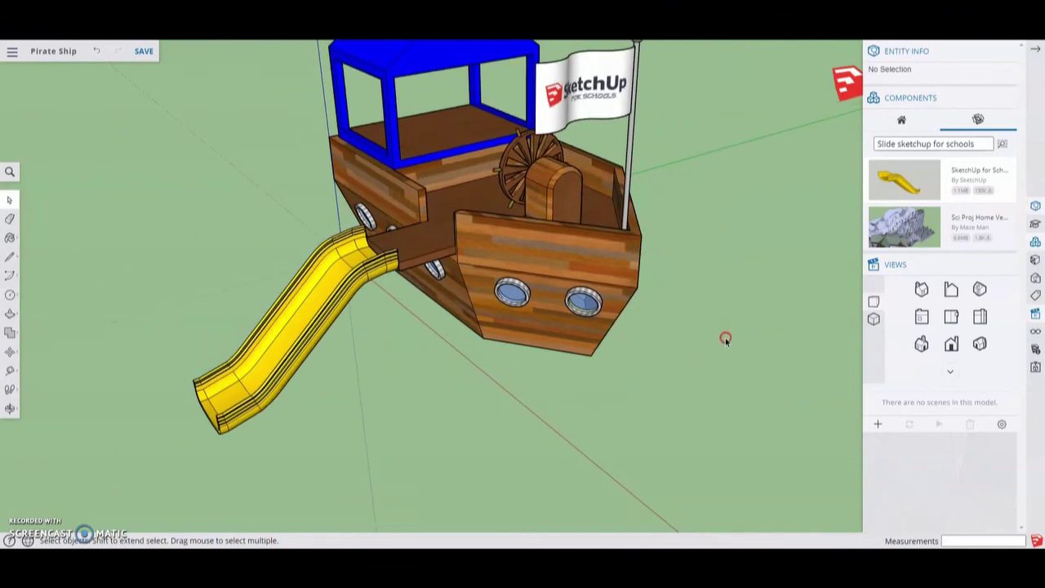
middle_drag(452, 393, 683, 282)
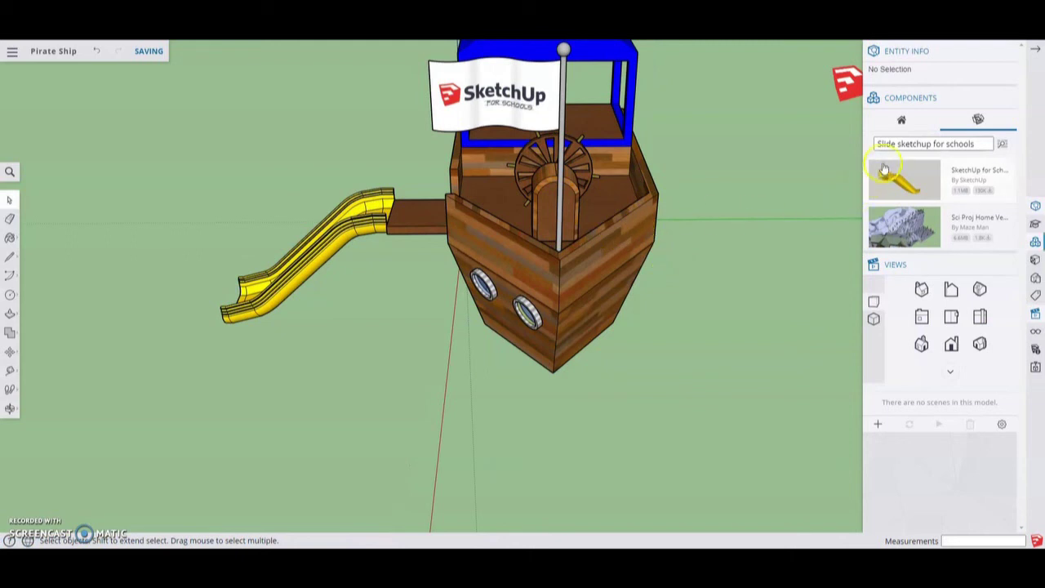
Search Components for 'Stairs' and insert the first wooden stairs result.
key(BackSpace)
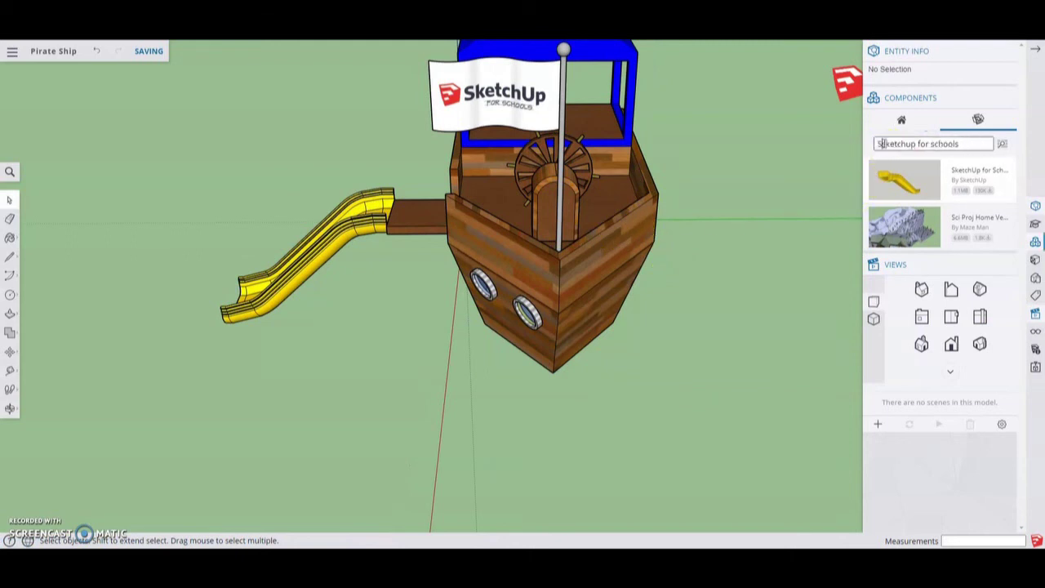
text(Stairs s)
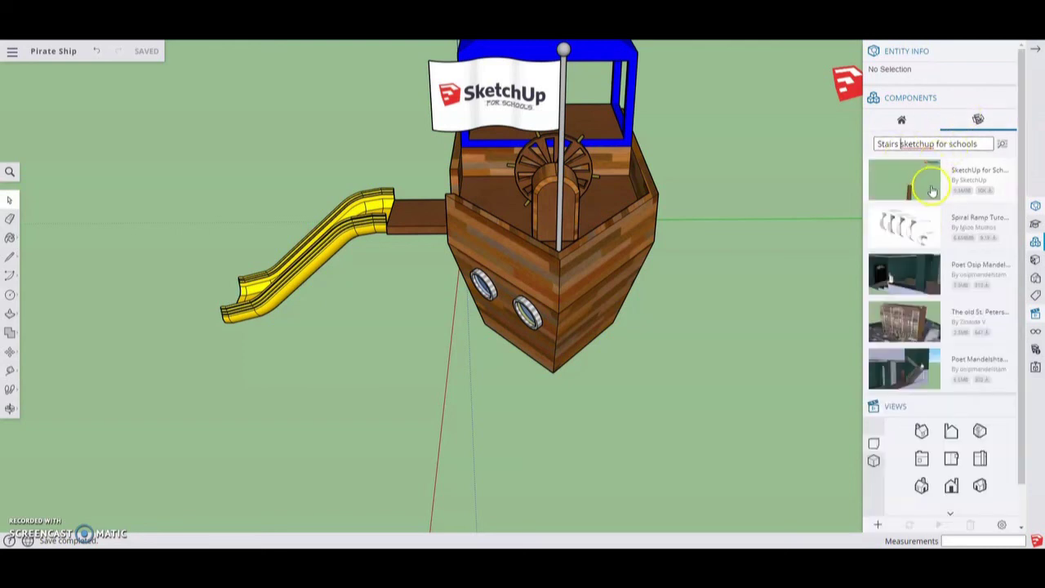
click(899, 190)
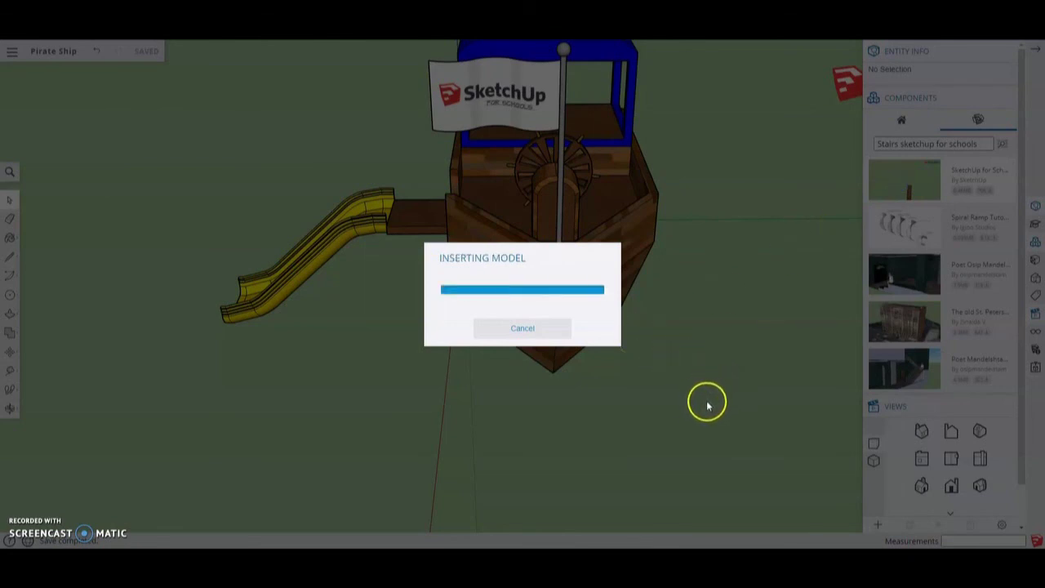
scroll(631, 376, down, 5)
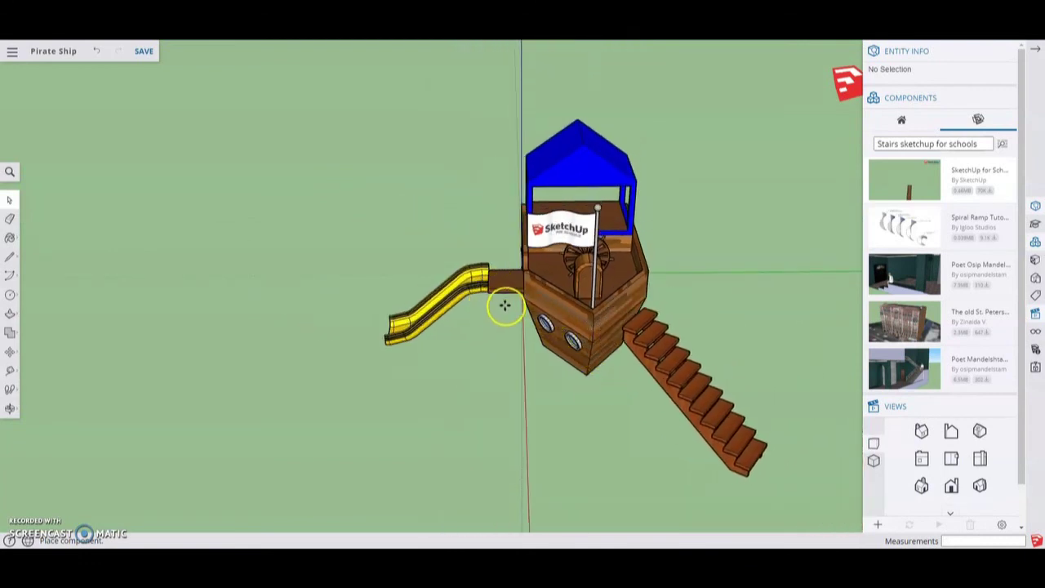
Place the wooden stairs, then in Top view move their end against the ship's bow.
click(504, 312)
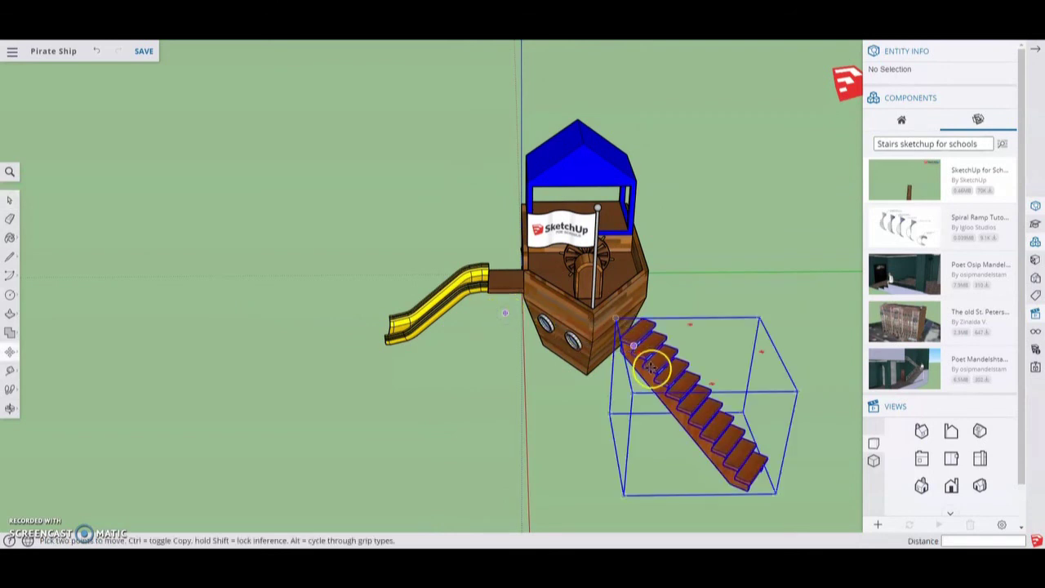
click(694, 354)
scroll(699, 334, up, 2)
scroll(653, 315, up, 3)
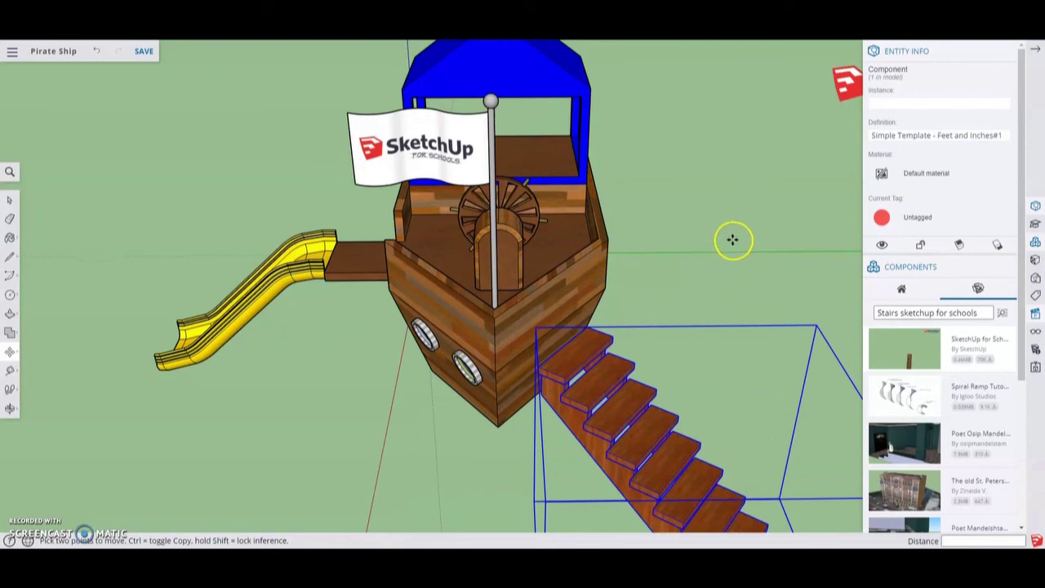
click(1035, 314)
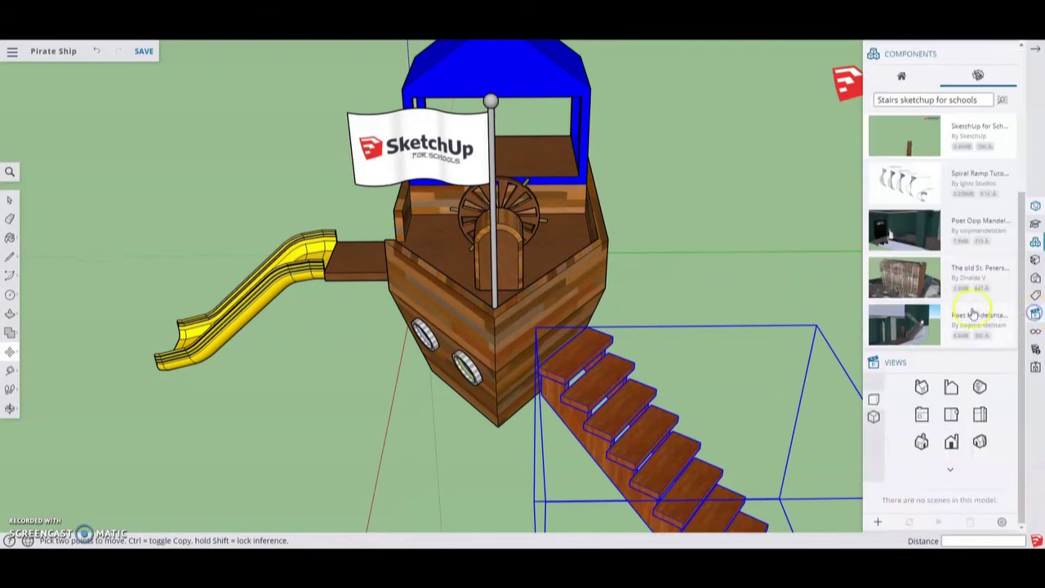
click(953, 413)
scroll(688, 260, down, 3)
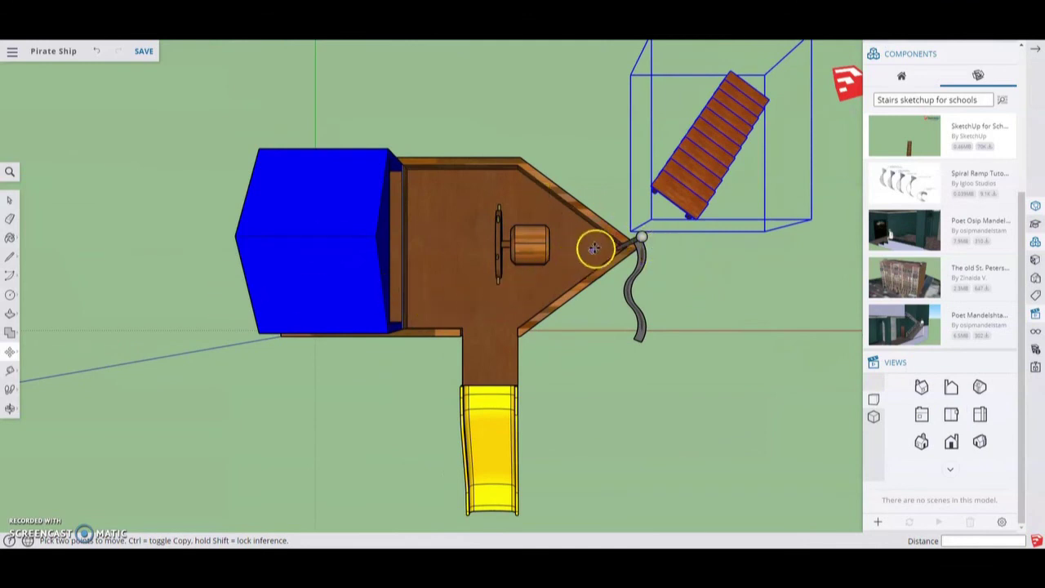
click(676, 205)
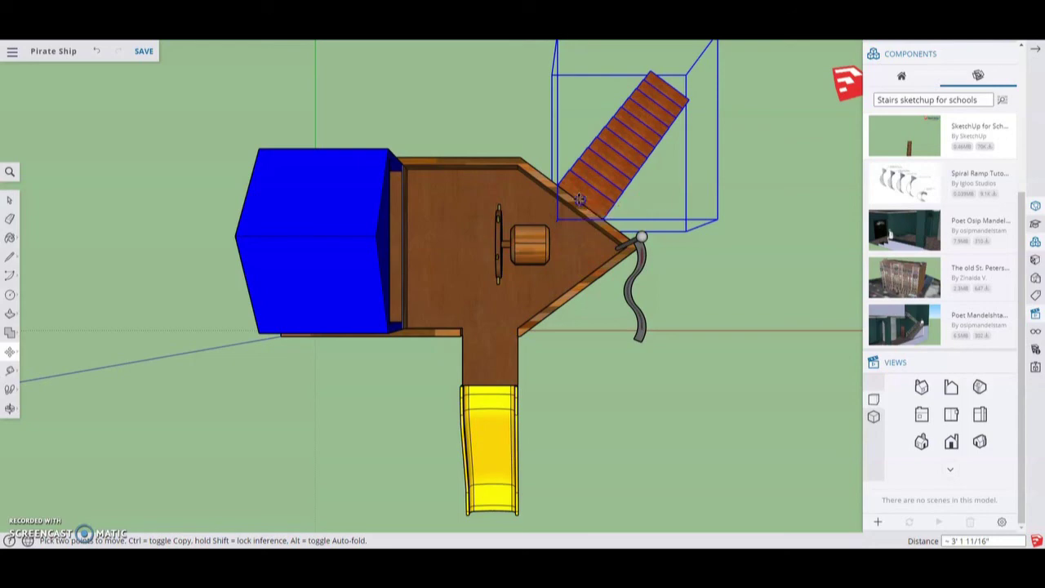
click(674, 256)
key(space)
click(686, 318)
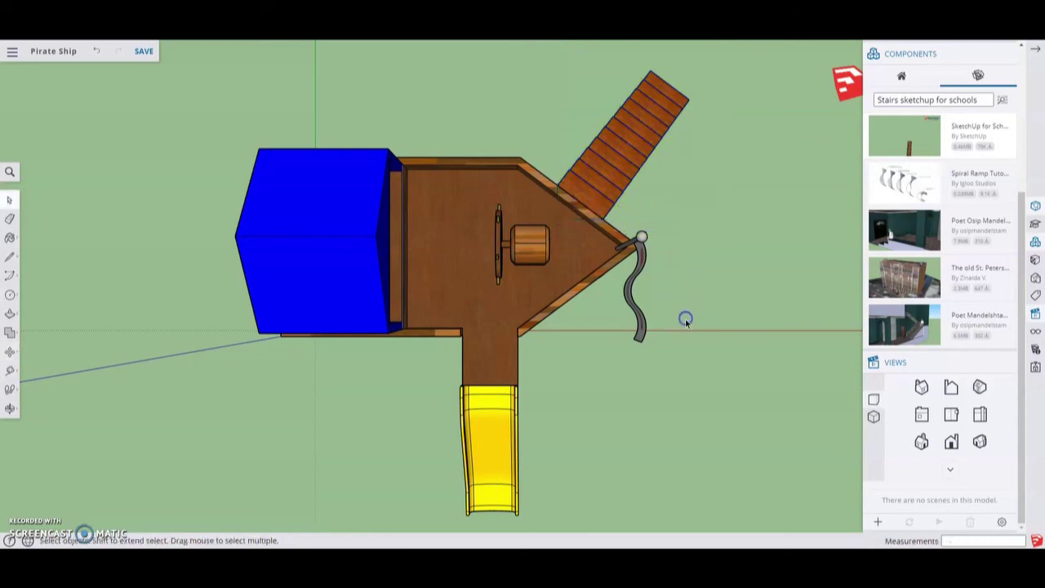
middle_drag(735, 332, 599, 487)
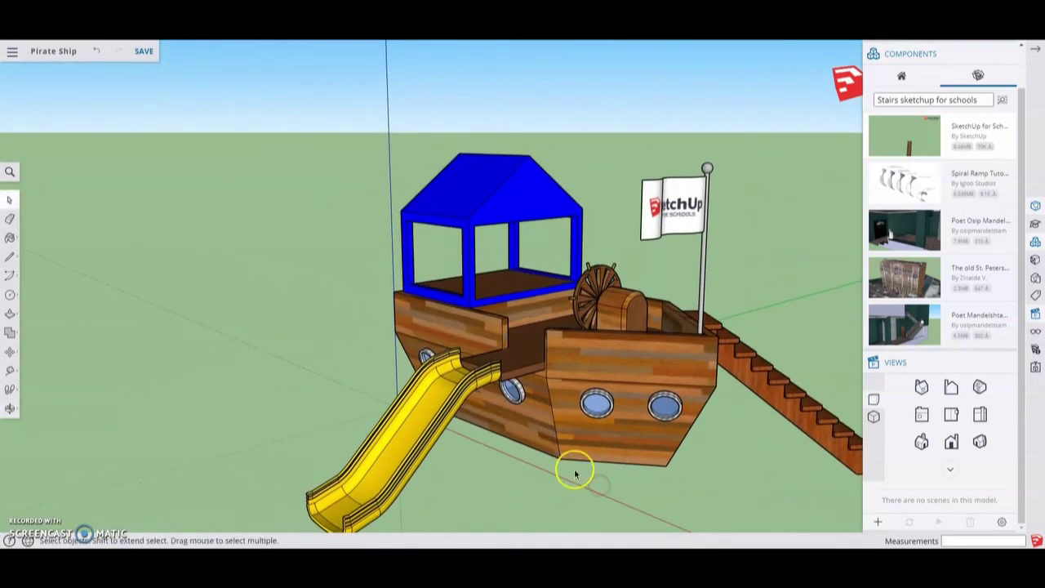
scroll(565, 459, down, 2)
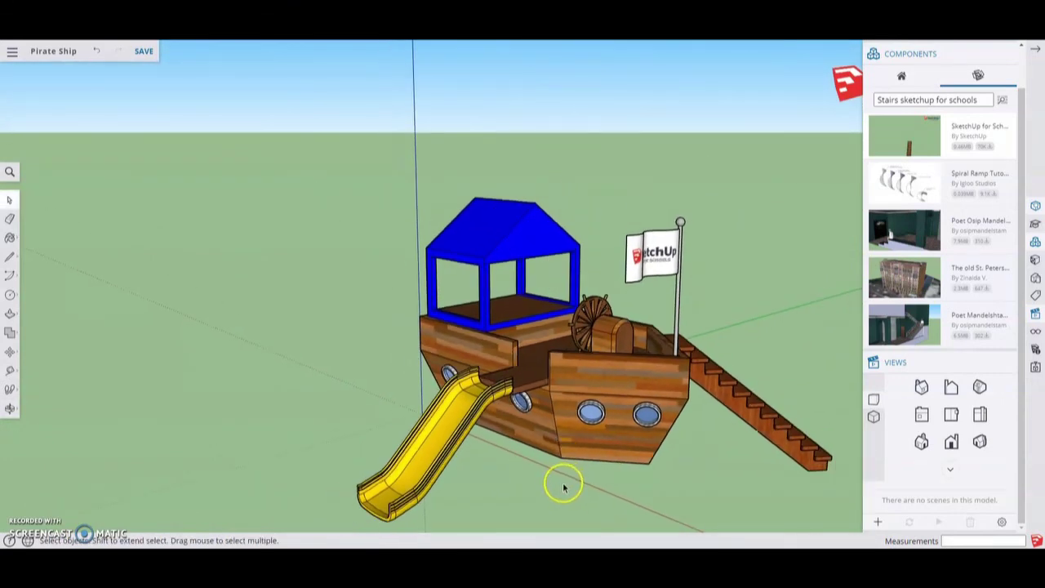
middle_drag(355, 436, 288, 392)
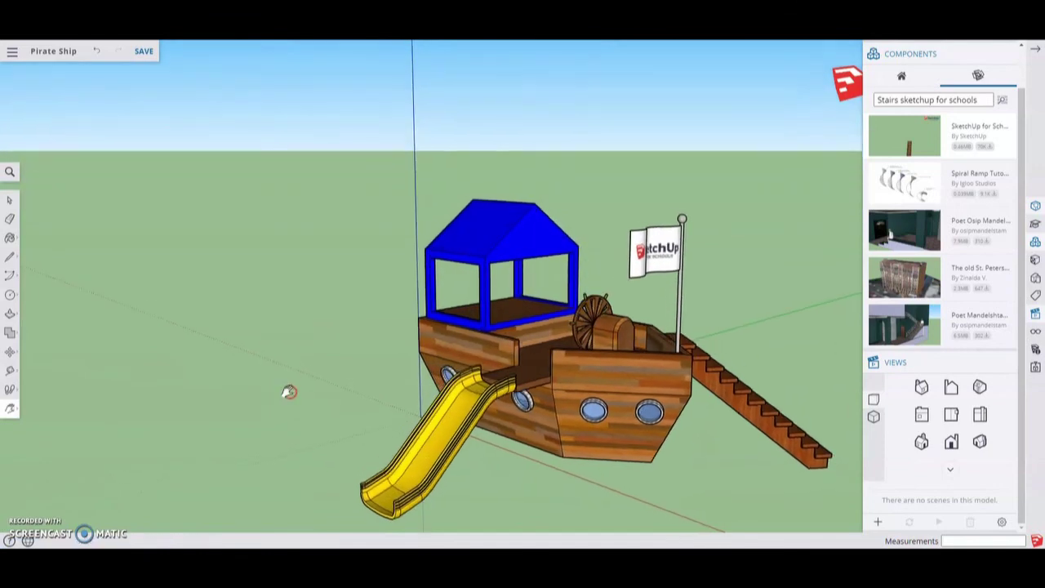